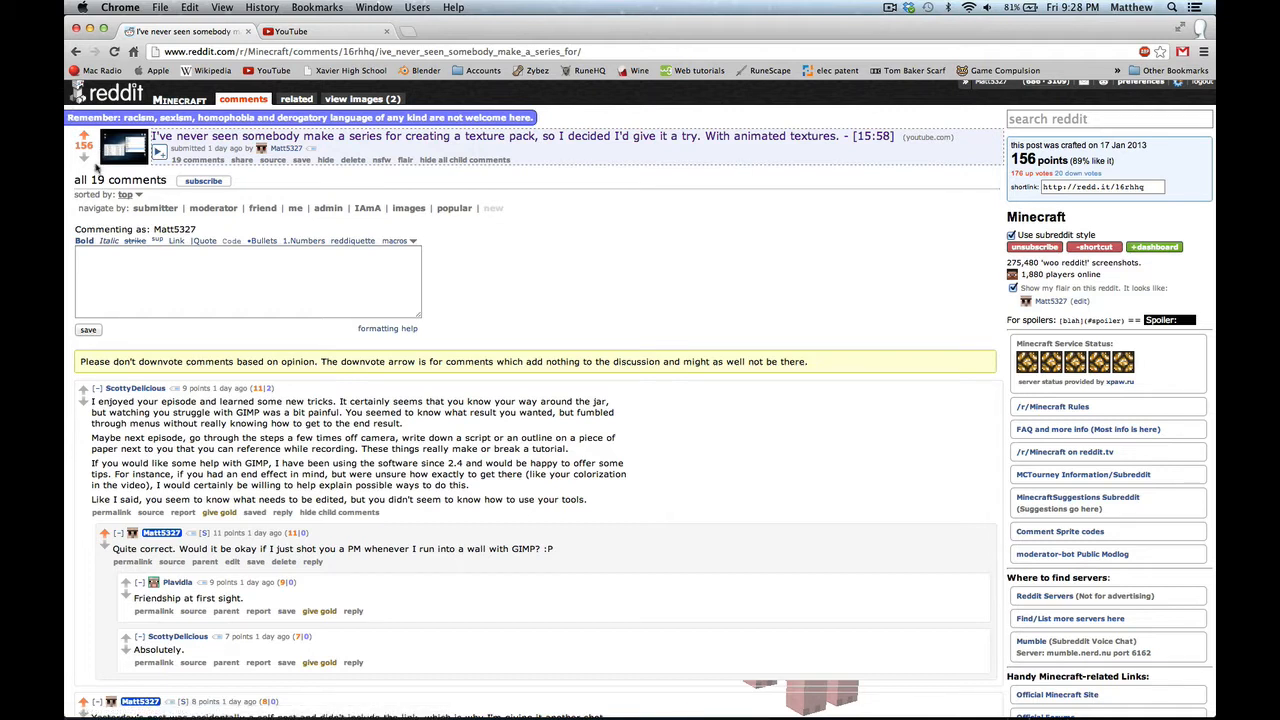
# - Look through the viewer comments on the Reddit post about the texture pack series
pyautogui.scroll(-1, 172, 378)
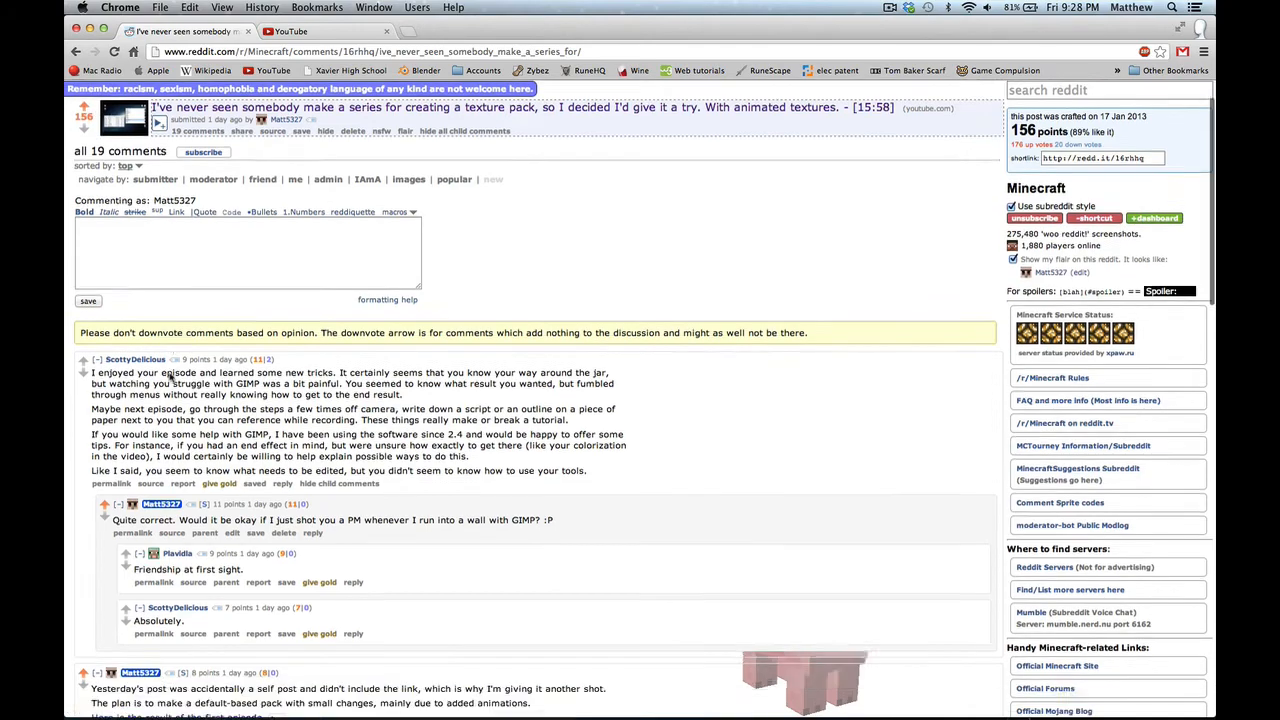
pyautogui.scroll(-15, 170, 377)
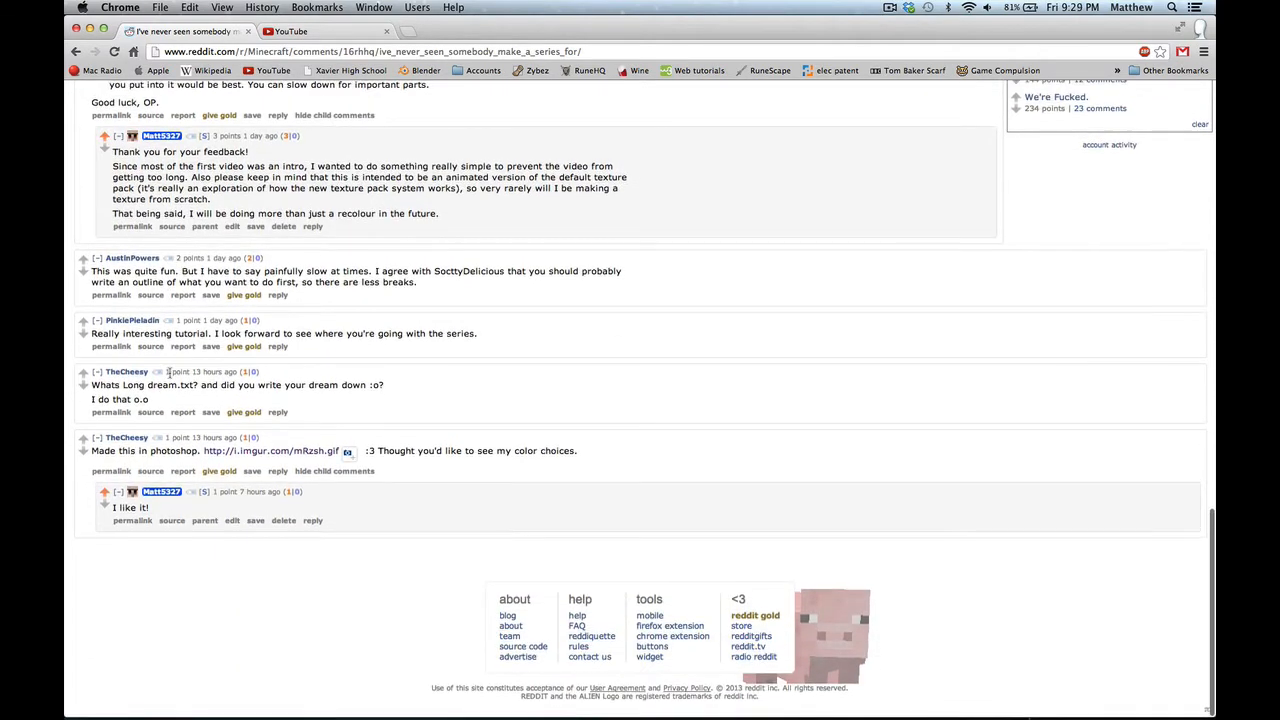
pyautogui.scroll(10, 168, 373)
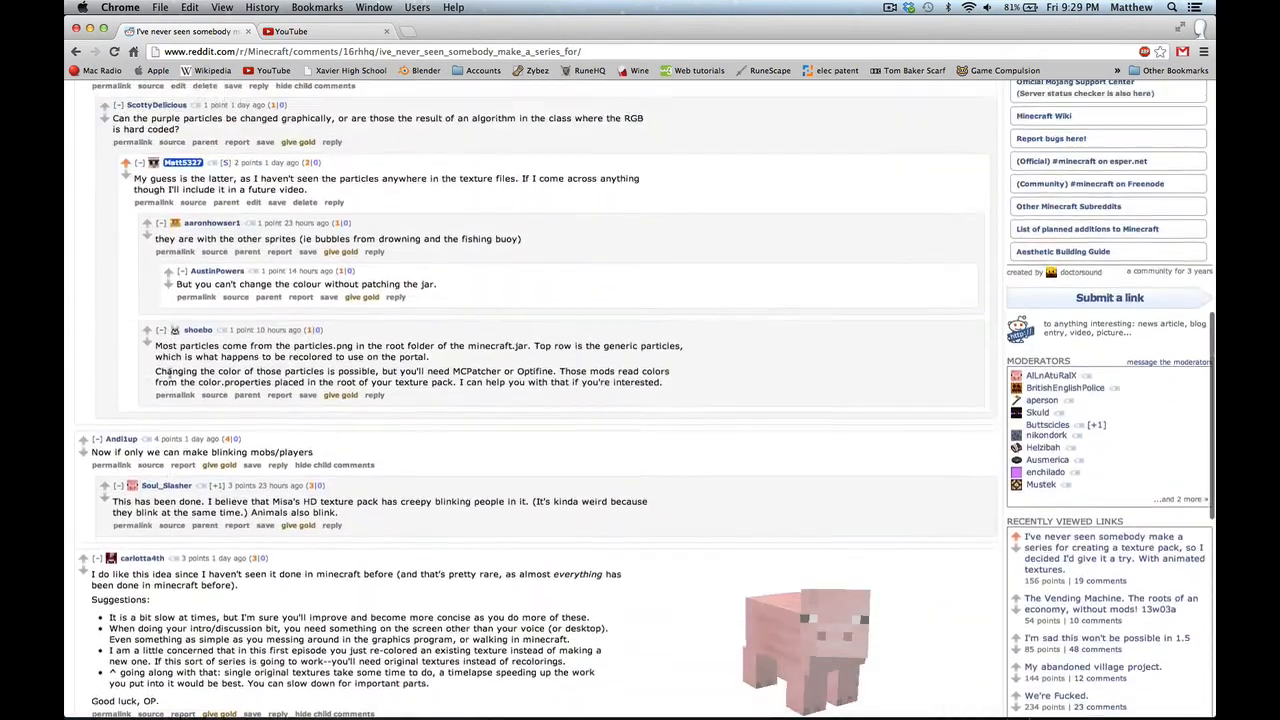
pyautogui.scroll(9, 170, 376)
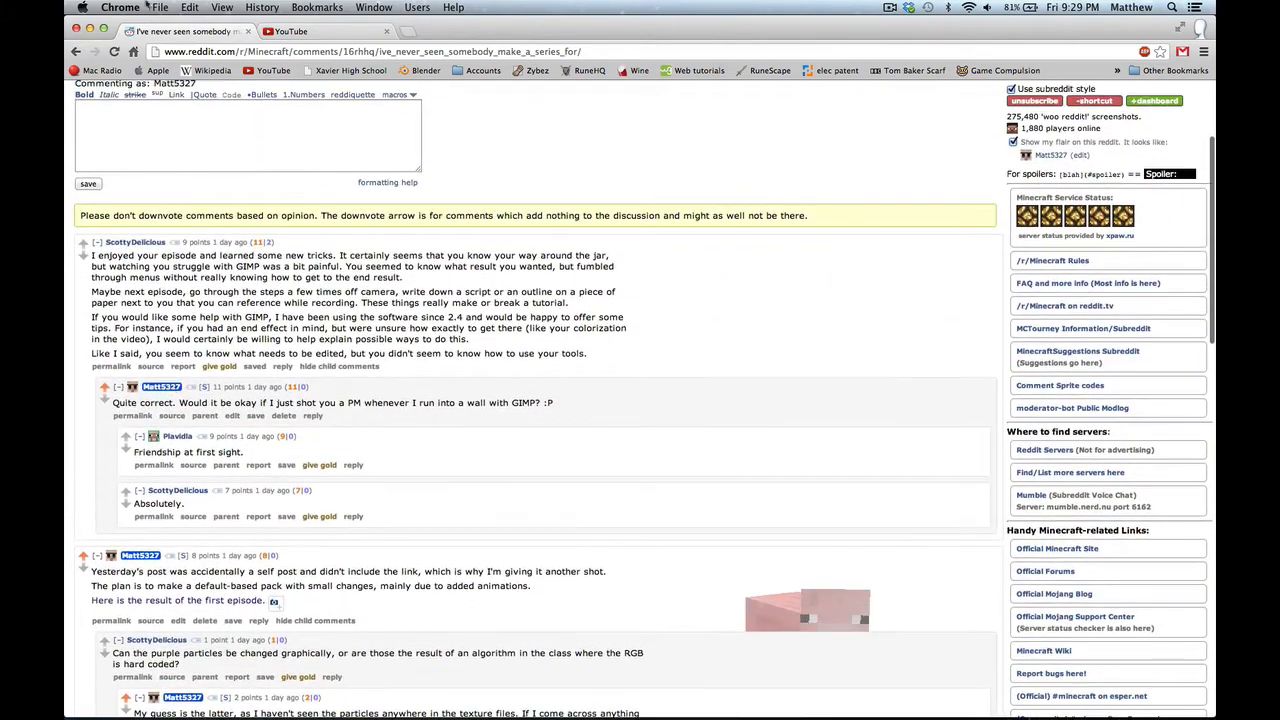
# - Open the video "Let's Make an Animated Texture Pack - 1" from the uploader's own YouTube channel and look over its page
pyautogui.click(290, 31)
pyautogui.scroll(-1, 141, 133)
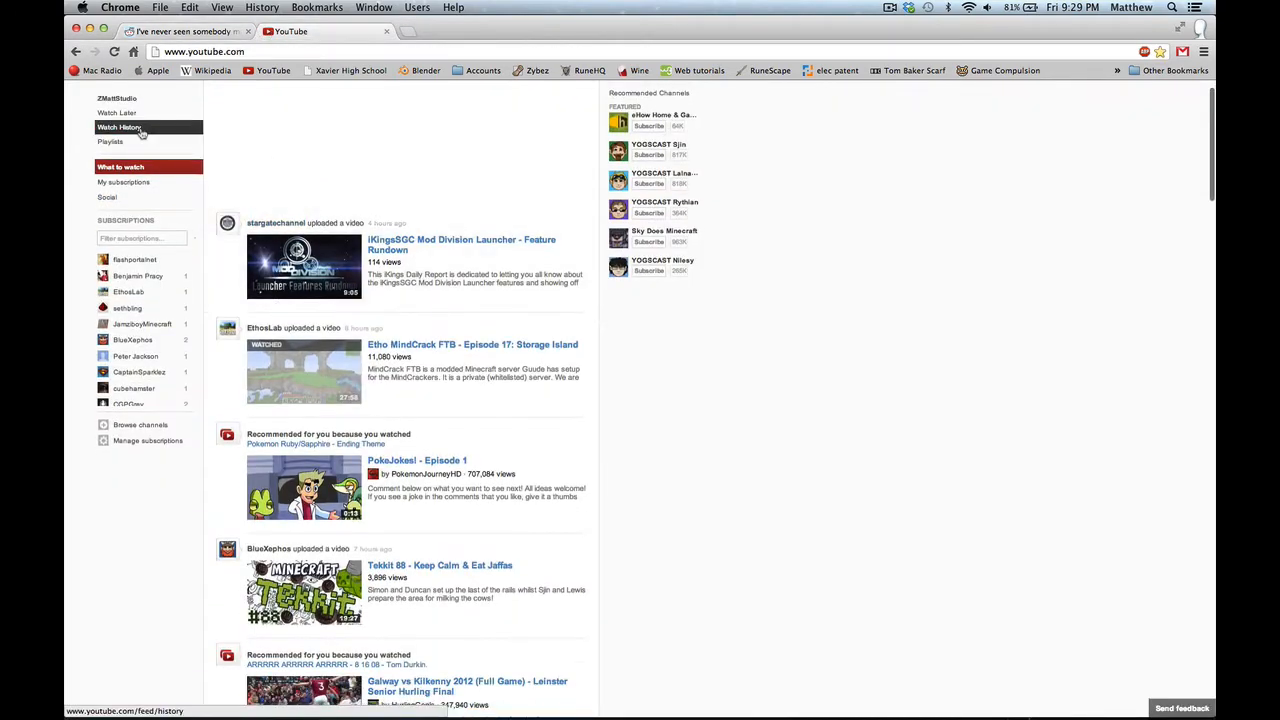
pyautogui.scroll(1, 141, 133)
pyautogui.click(141, 133)
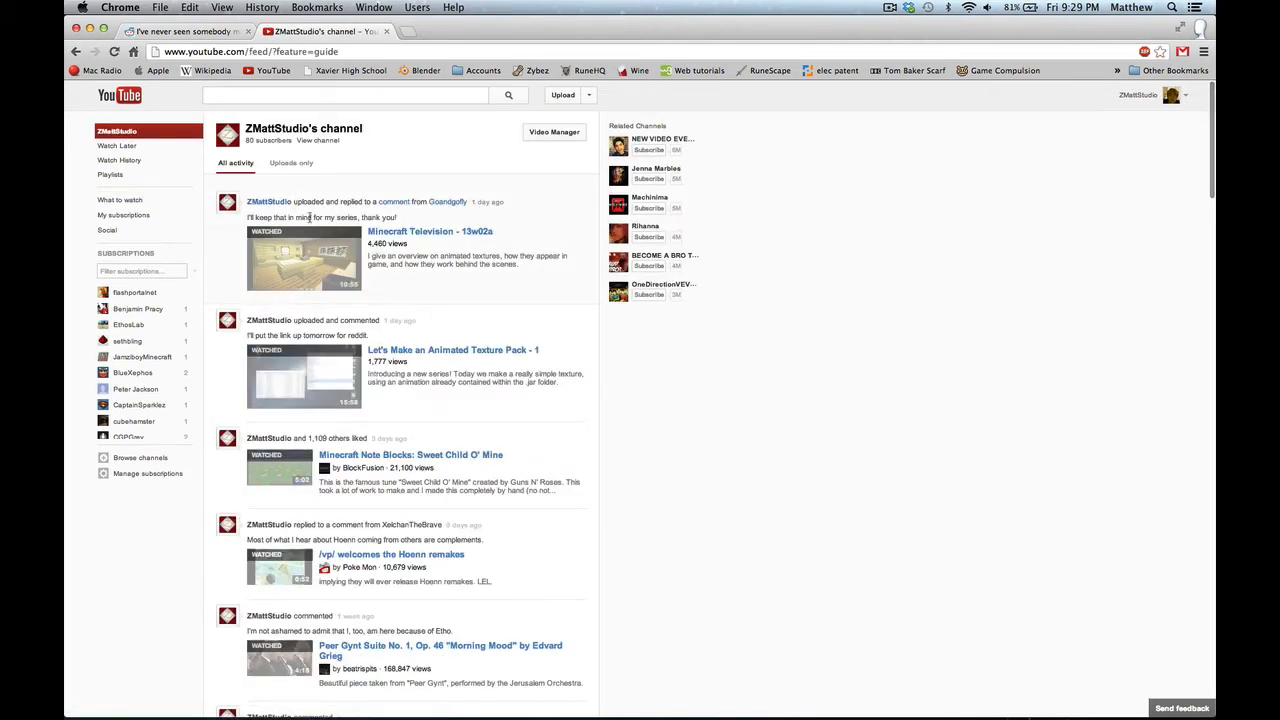
pyautogui.click(392, 352)
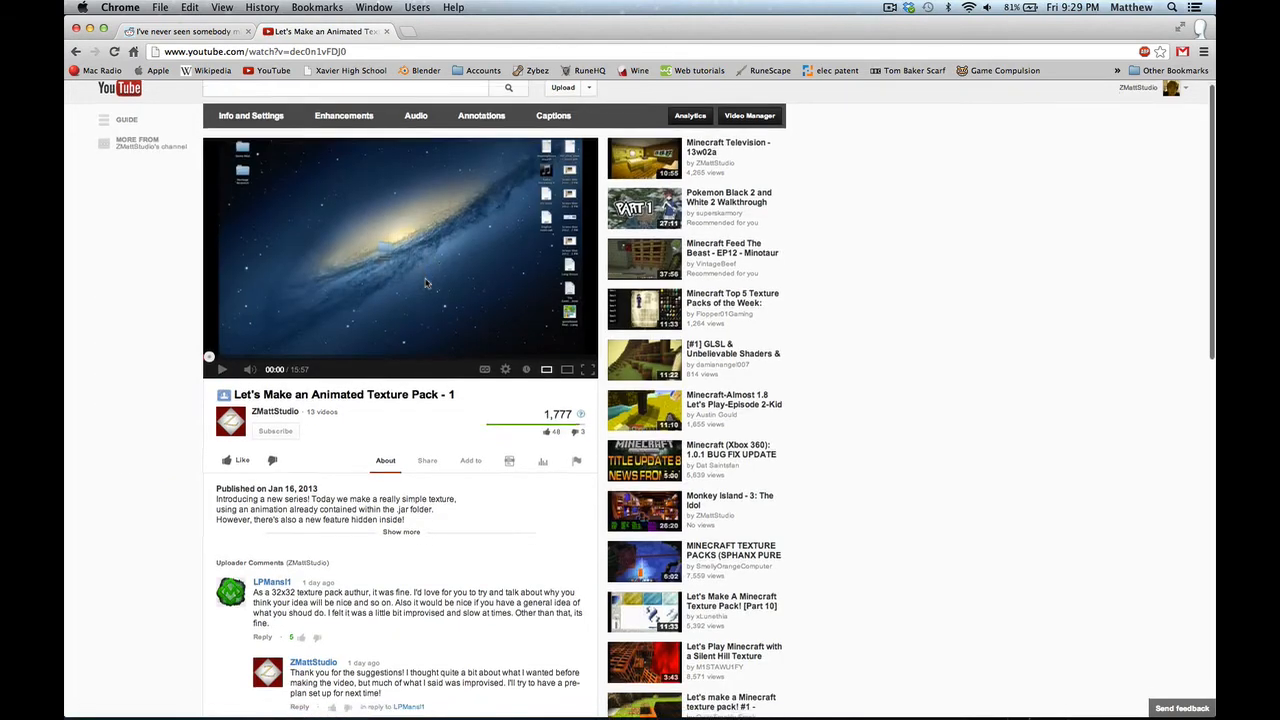
pyautogui.scroll(-5, 424, 283)
pyautogui.scroll(5, 424, 283)
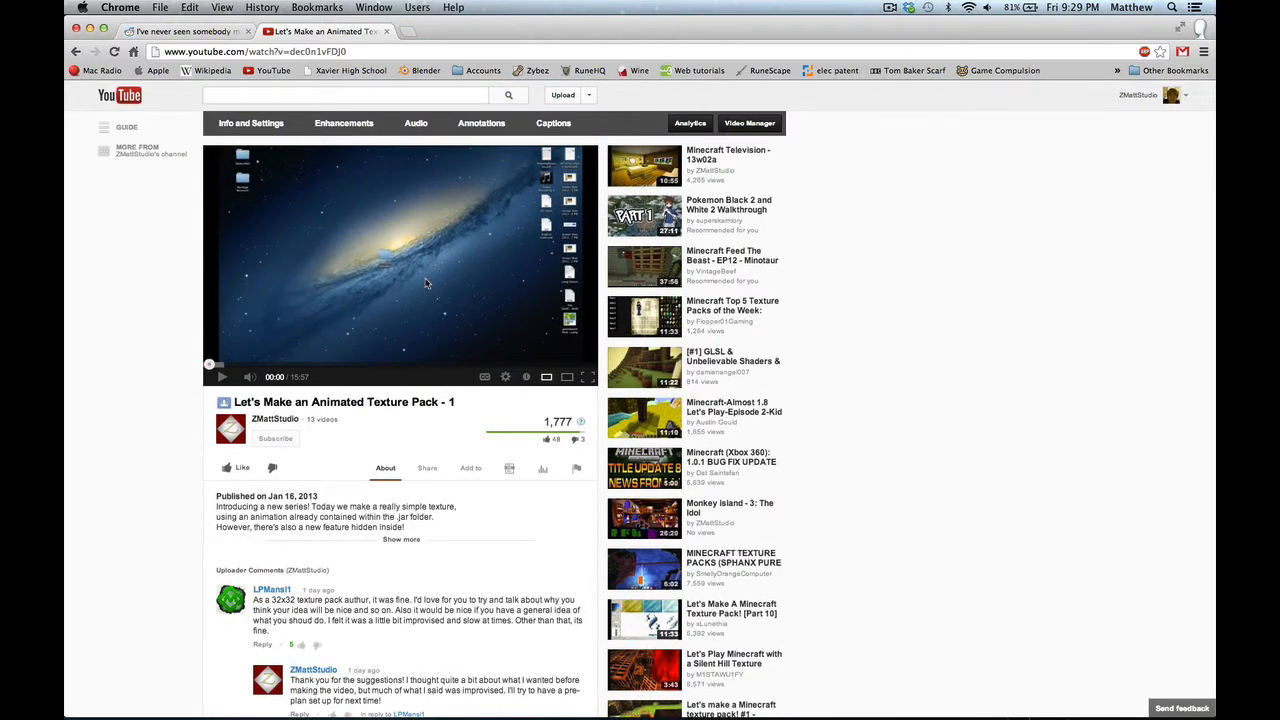
# - Revisit the Reddit thread's feedback and read through the comments under the YouTube video
pyautogui.click(165, 31)
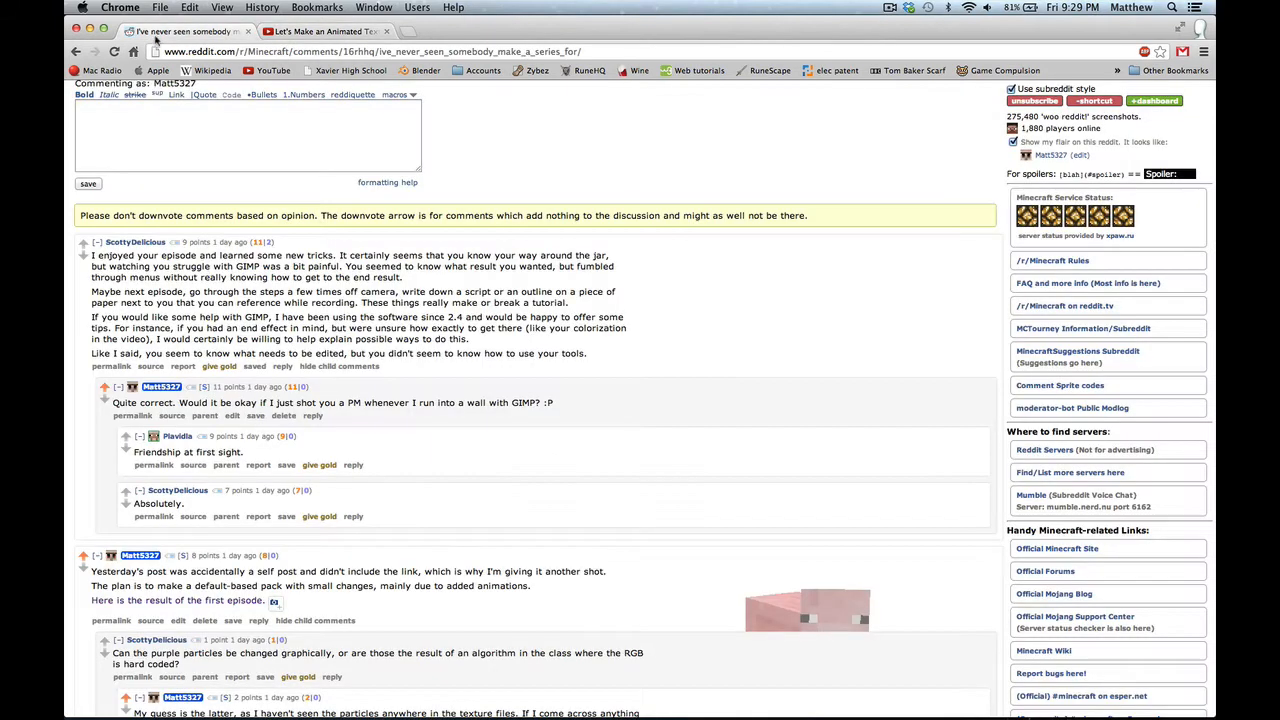
pyautogui.scroll(1, 213, 287)
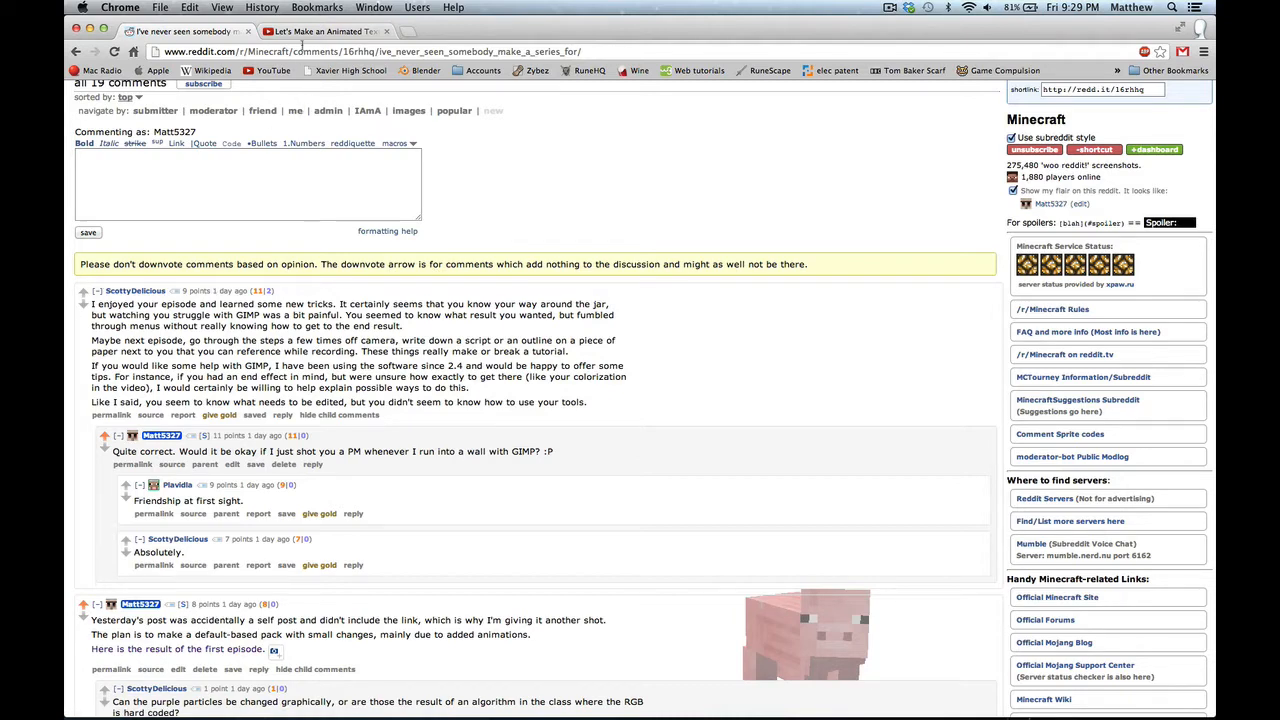
pyautogui.click(318, 33)
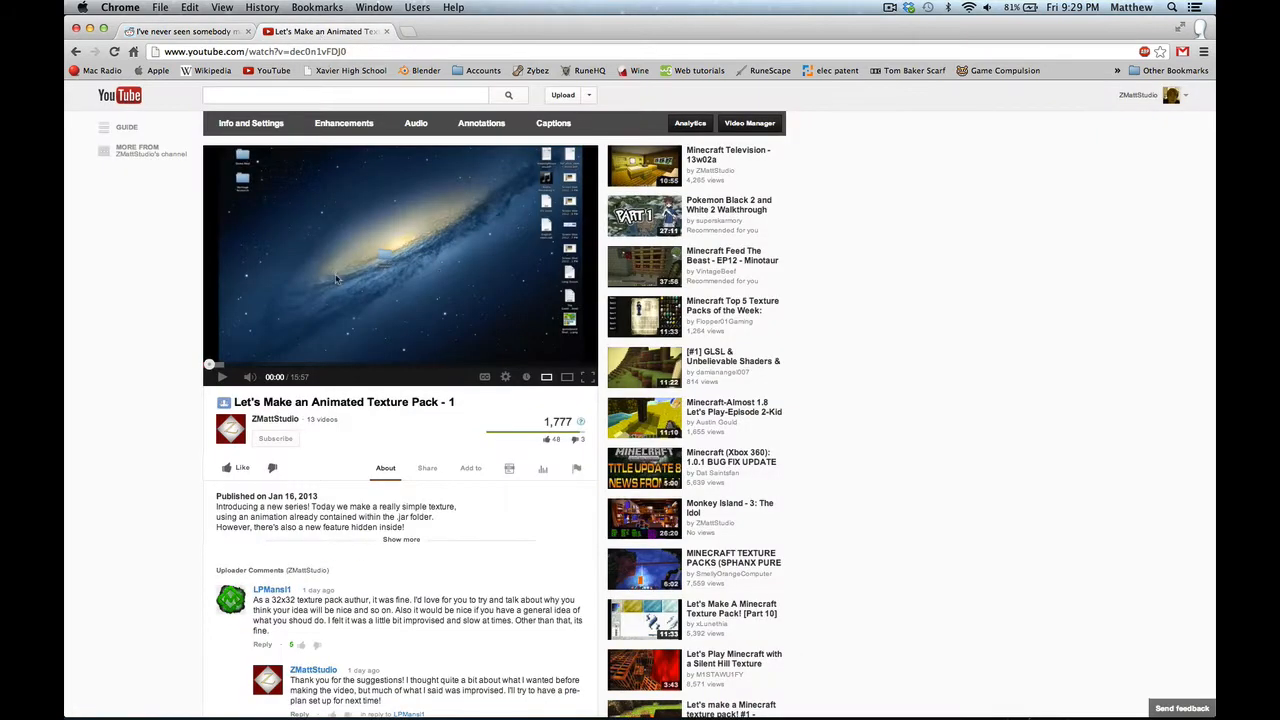
pyautogui.scroll(-5, 330, 440)
pyautogui.scroll(-8, 330, 440)
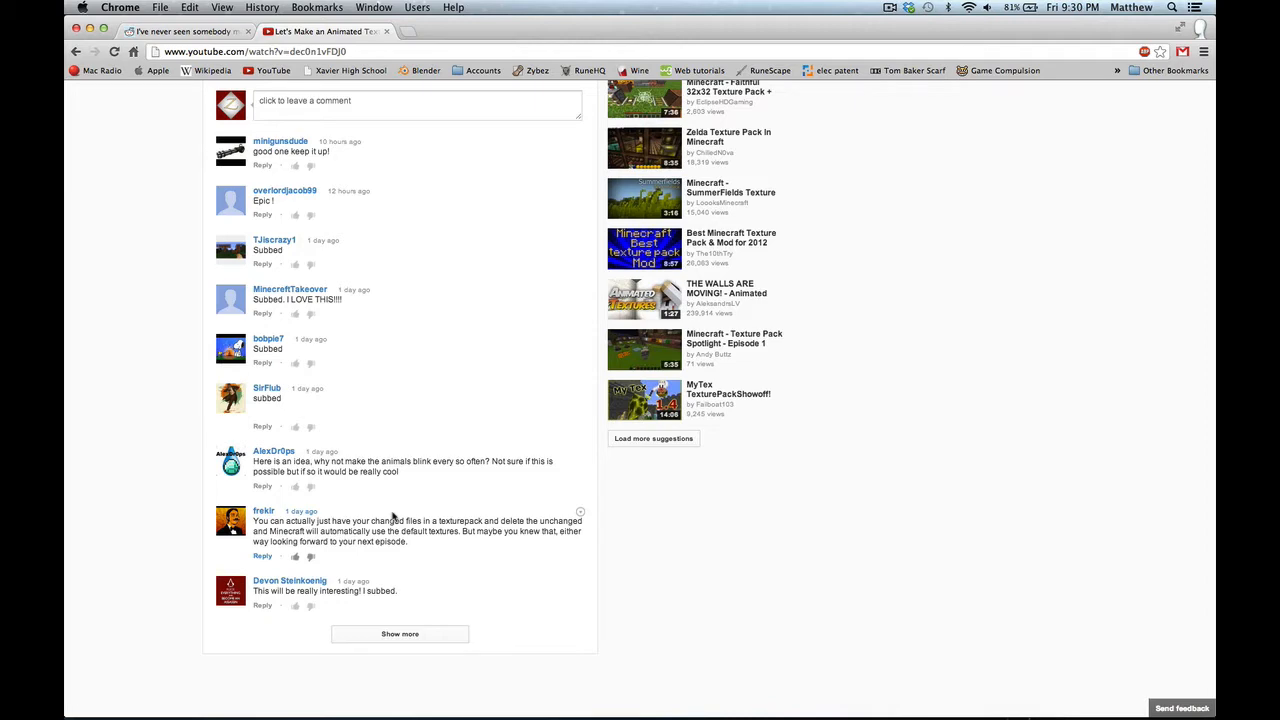
pyautogui.scroll(15, 393, 516)
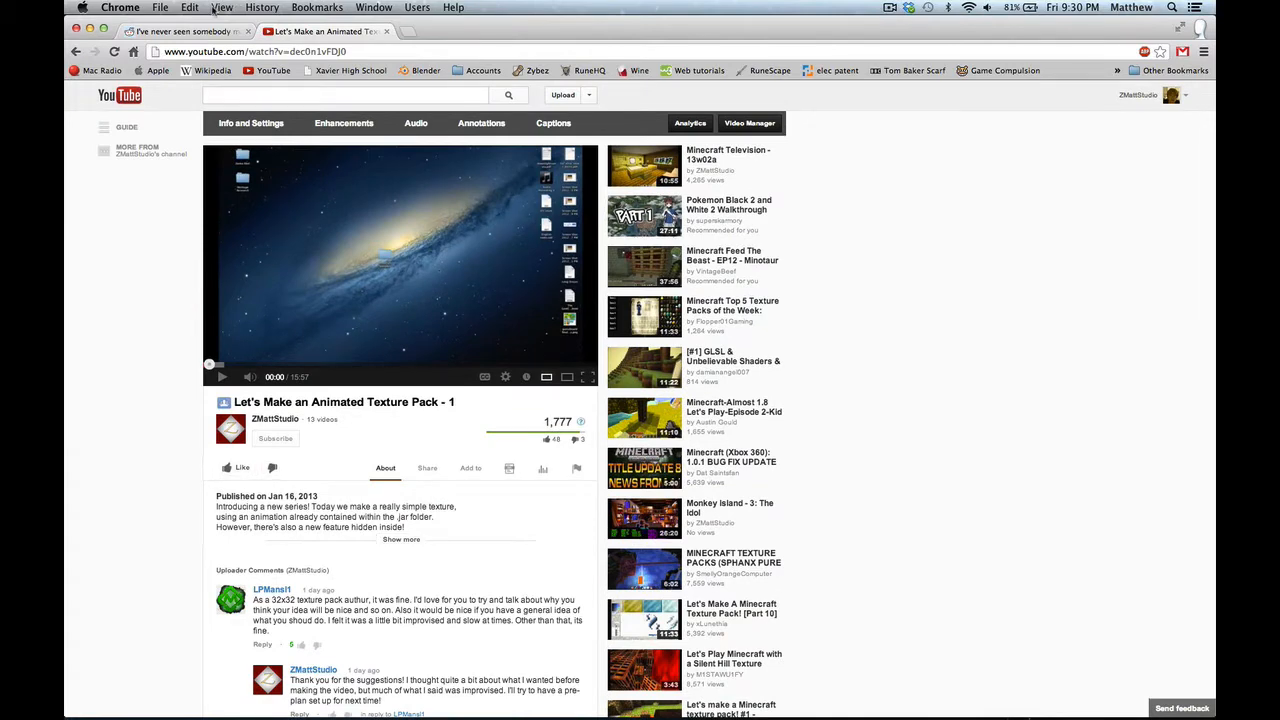
# - Close the YouTube and Reddit pages and reposition the text window listing the texture file names
pyautogui.click(386, 31)
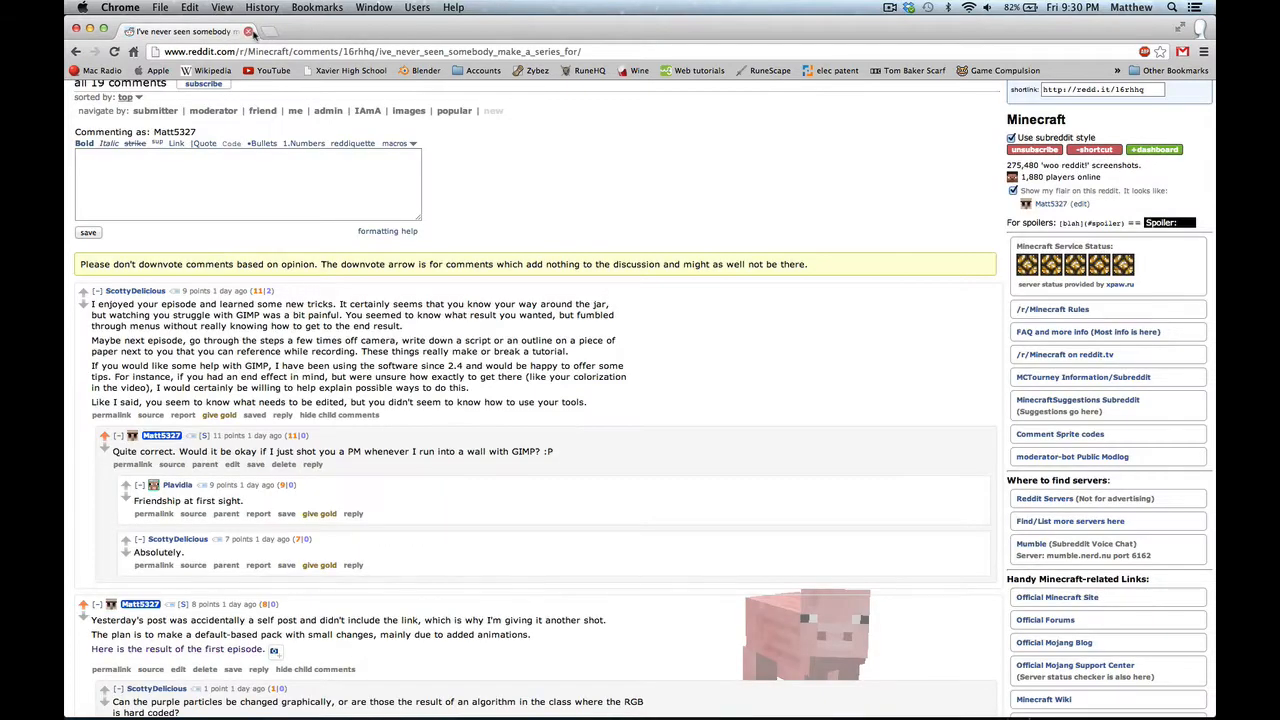
pyautogui.click(248, 31)
pyautogui.moveTo(734, 160); pyautogui.dragTo(778, 175)
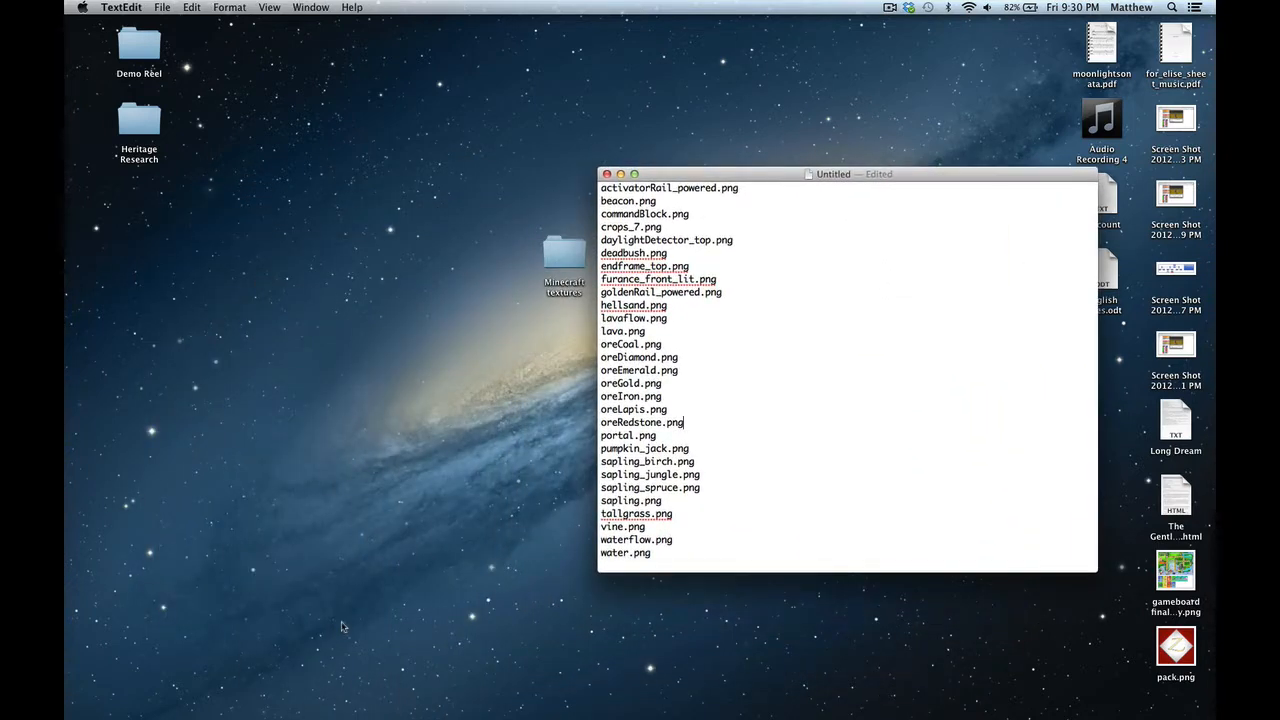
# - Switch to Finder, go to the minecraft folder and open its texturepacks folder
pyautogui.moveTo(316, 712)
pyautogui.click(212, 684)
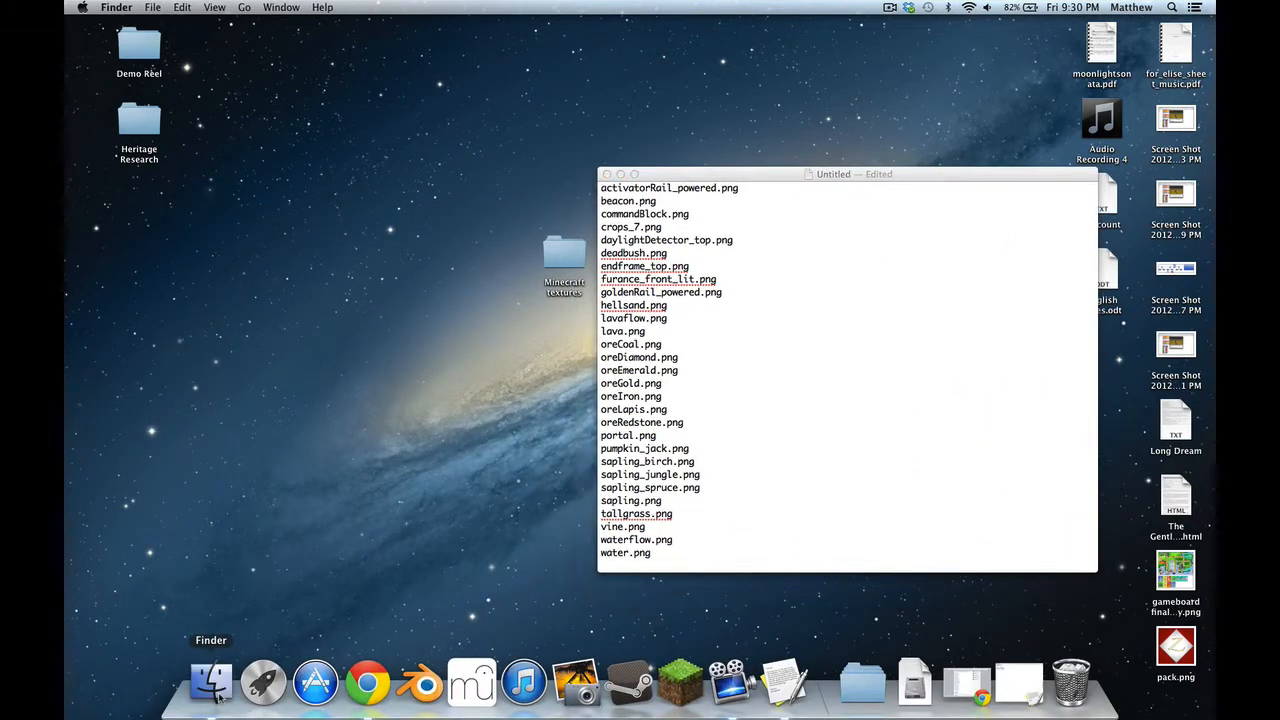
pyautogui.moveTo(683, 366); pyautogui.dragTo(502, 363)
pyautogui.press('super+shift+g')
pyautogui.press('Return')
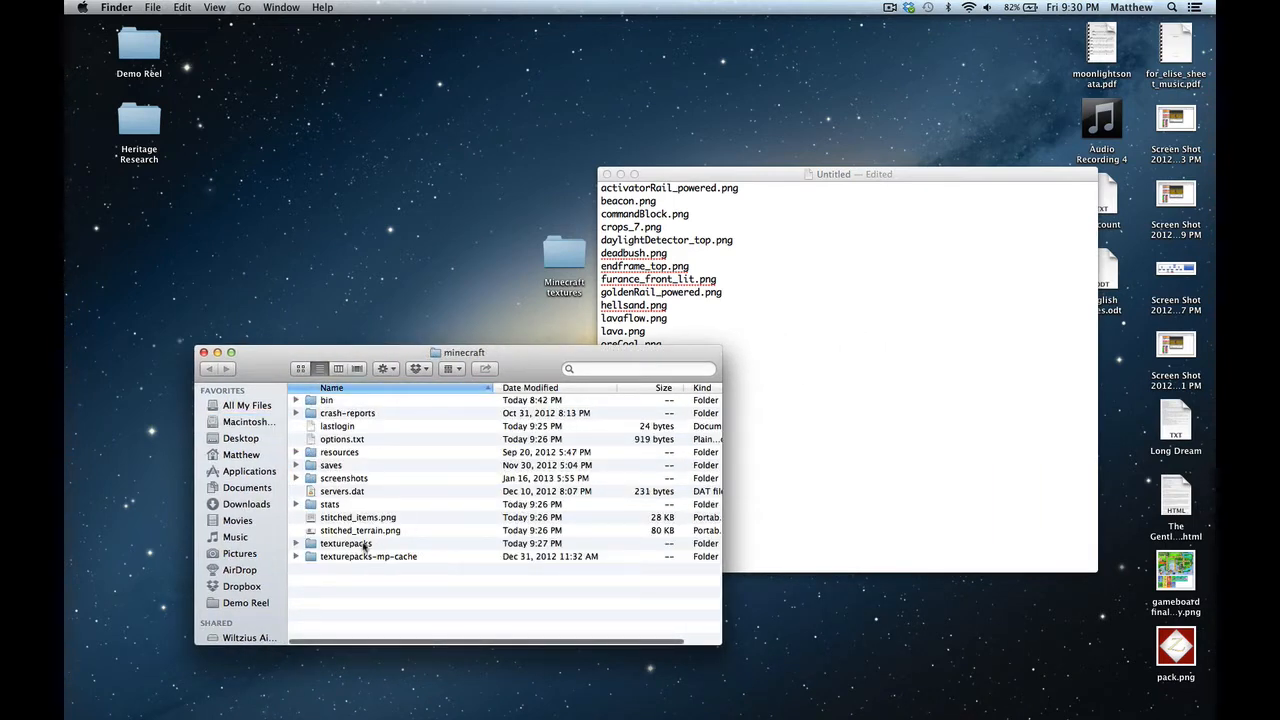
pyautogui.doubleClick(364, 545)
pyautogui.click(205, 370)
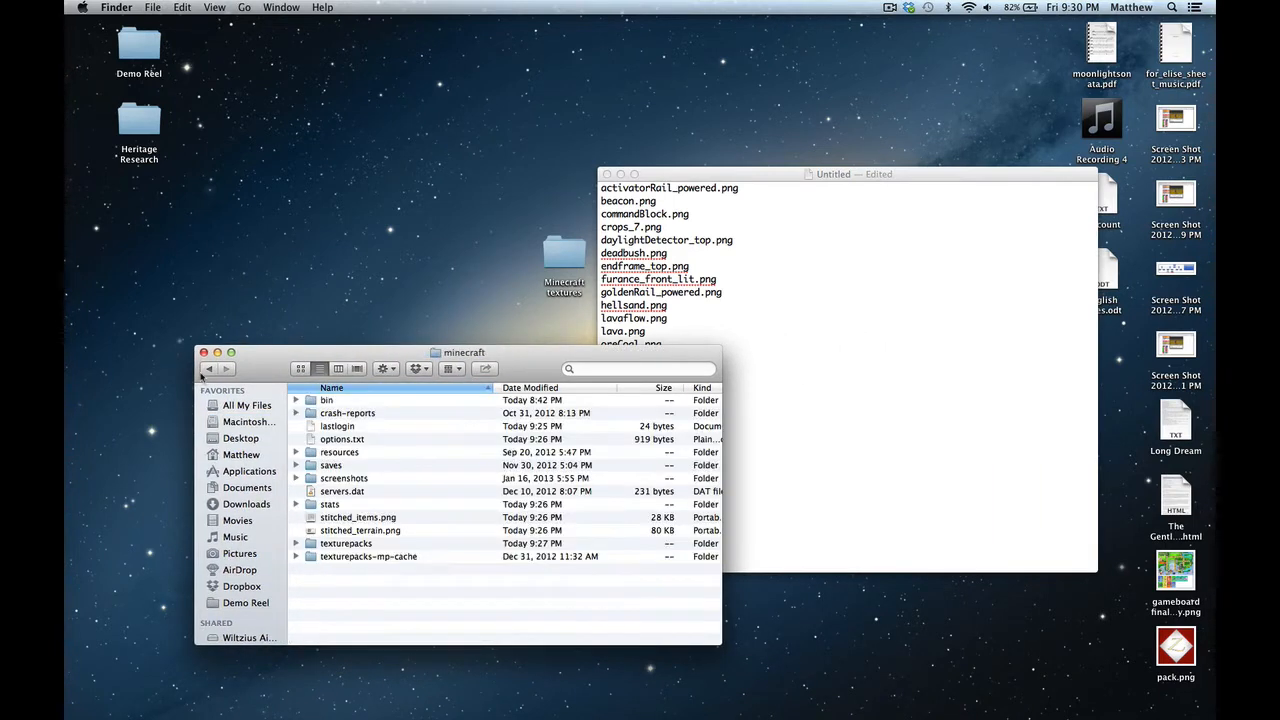
pyautogui.doubleClick(337, 545)
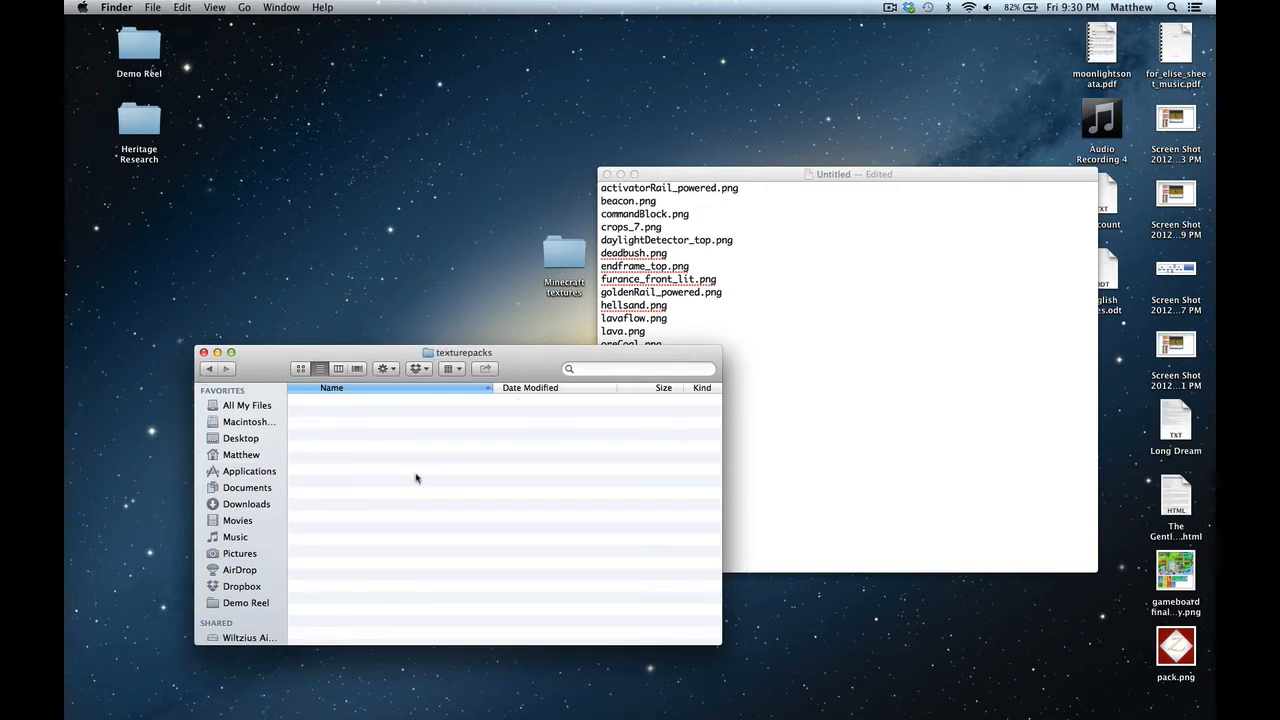
# - Create a folder named Animated inside texturepacks and move the Finder window slightly aside
pyautogui.press('super+shift+n')
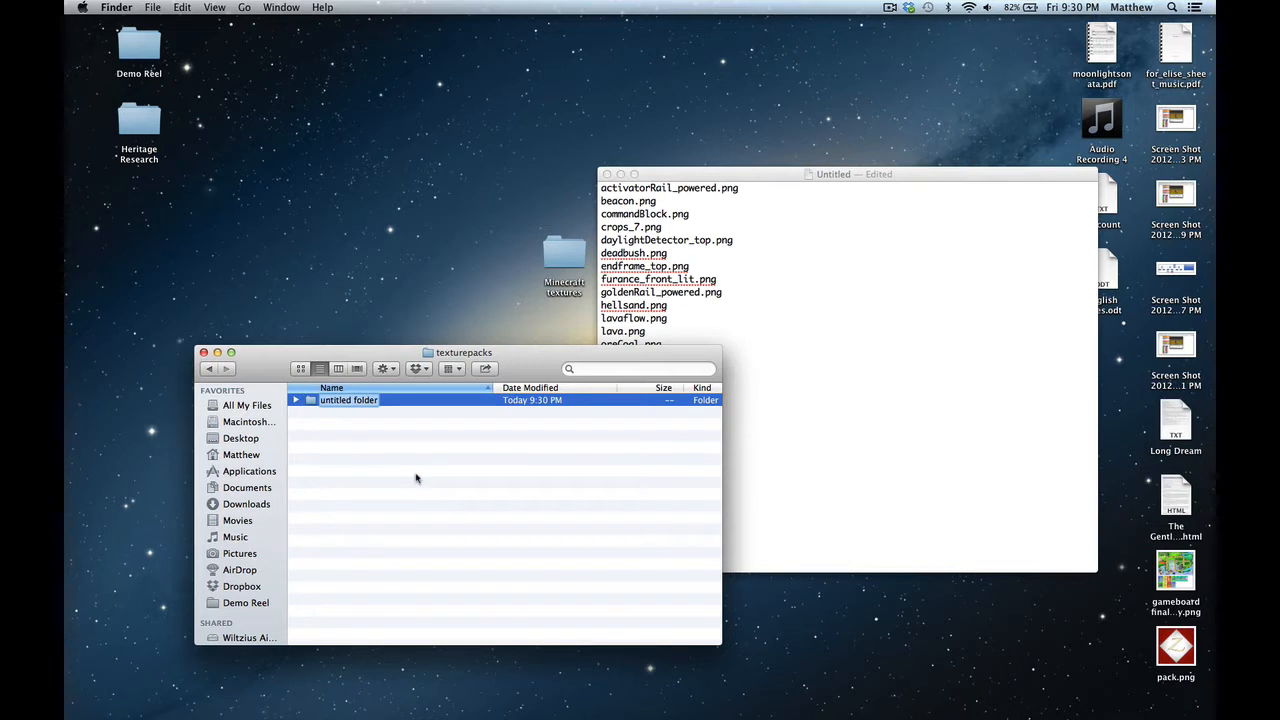
pyautogui.write('Animated')
pyautogui.press('Return')
pyautogui.moveTo(546, 368); pyautogui.dragTo(514, 383)
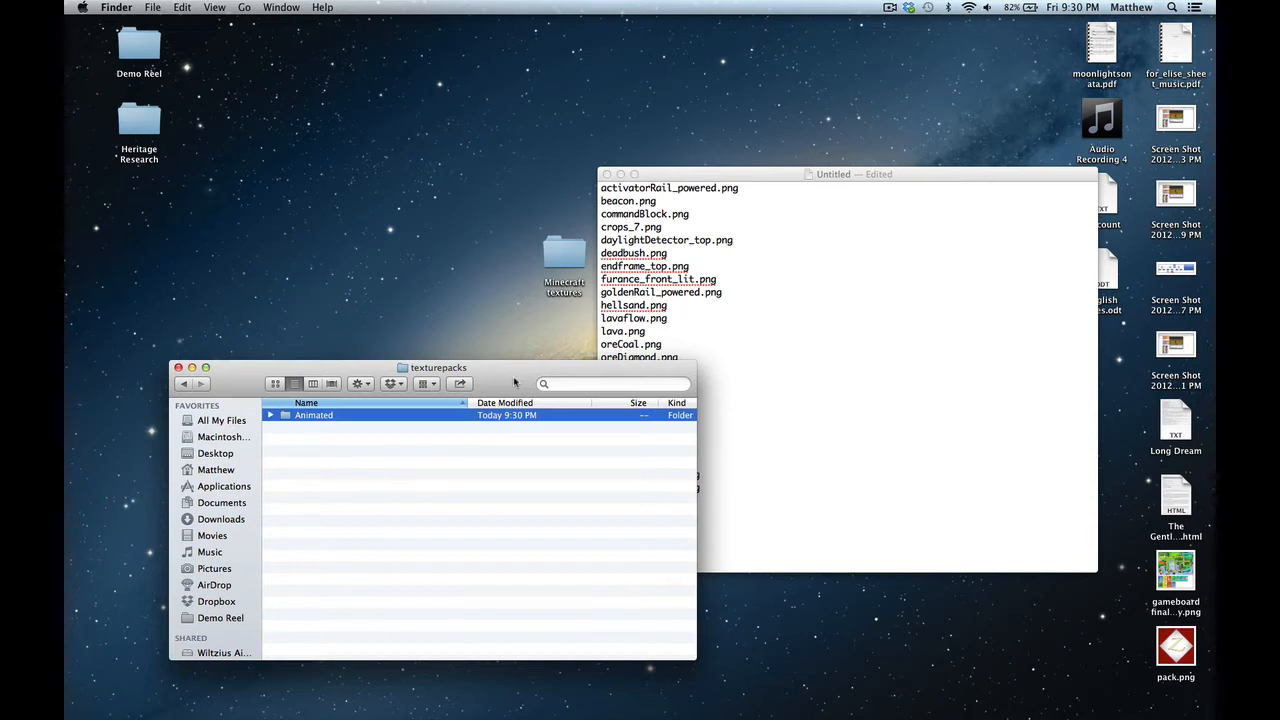
# - Create a new TextEdit document containing the line "ZMatt's Animated TP 0.2"
pyautogui.click(875, 178)
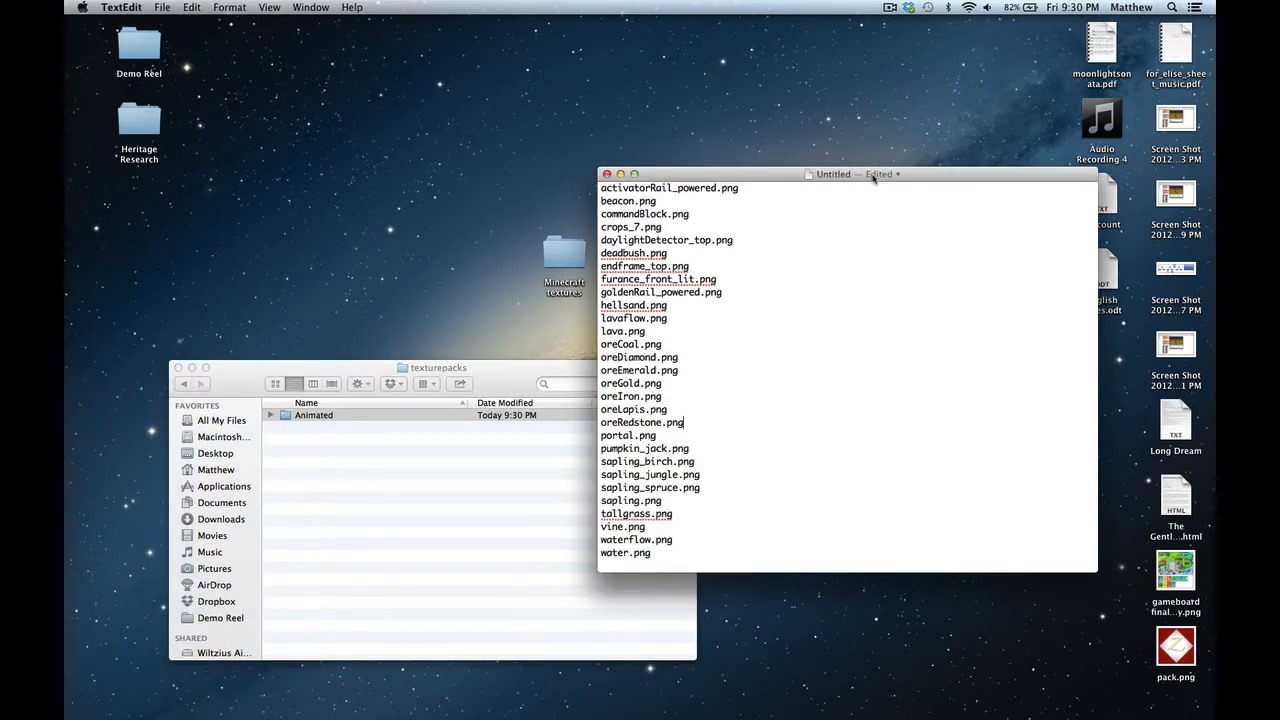
pyautogui.press('super+n')
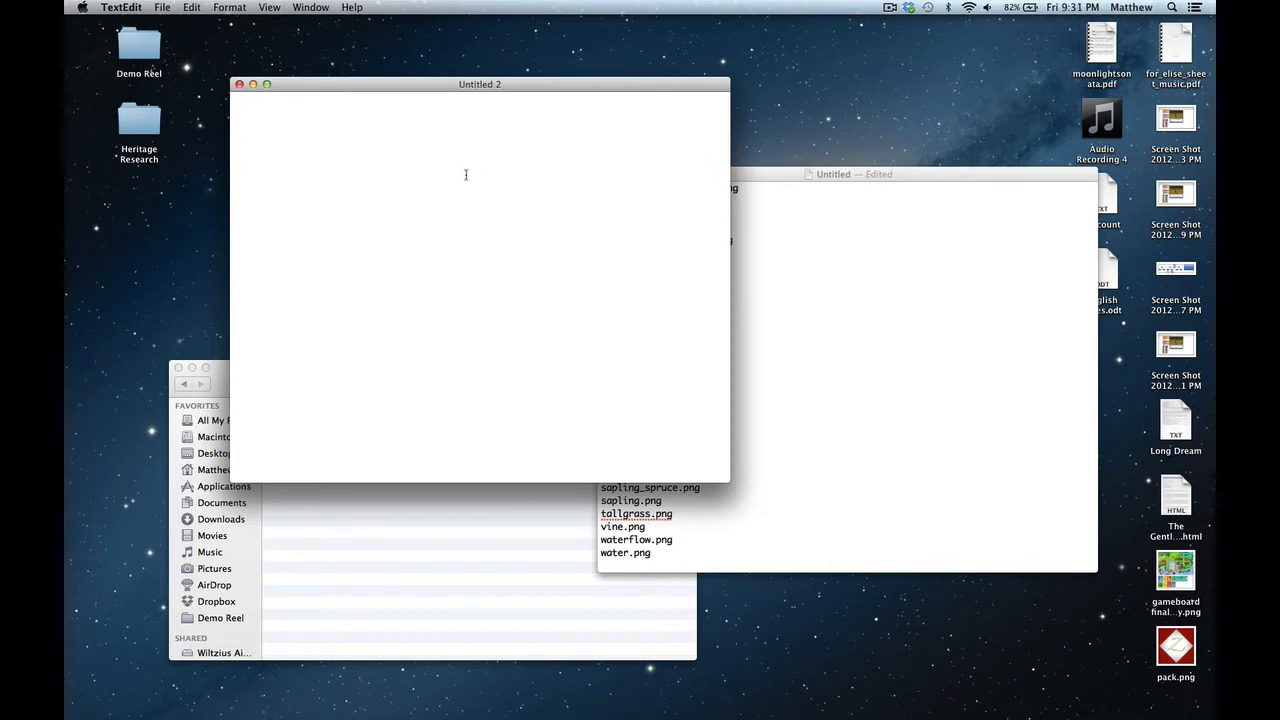
pyautogui.write("ZMatt's")
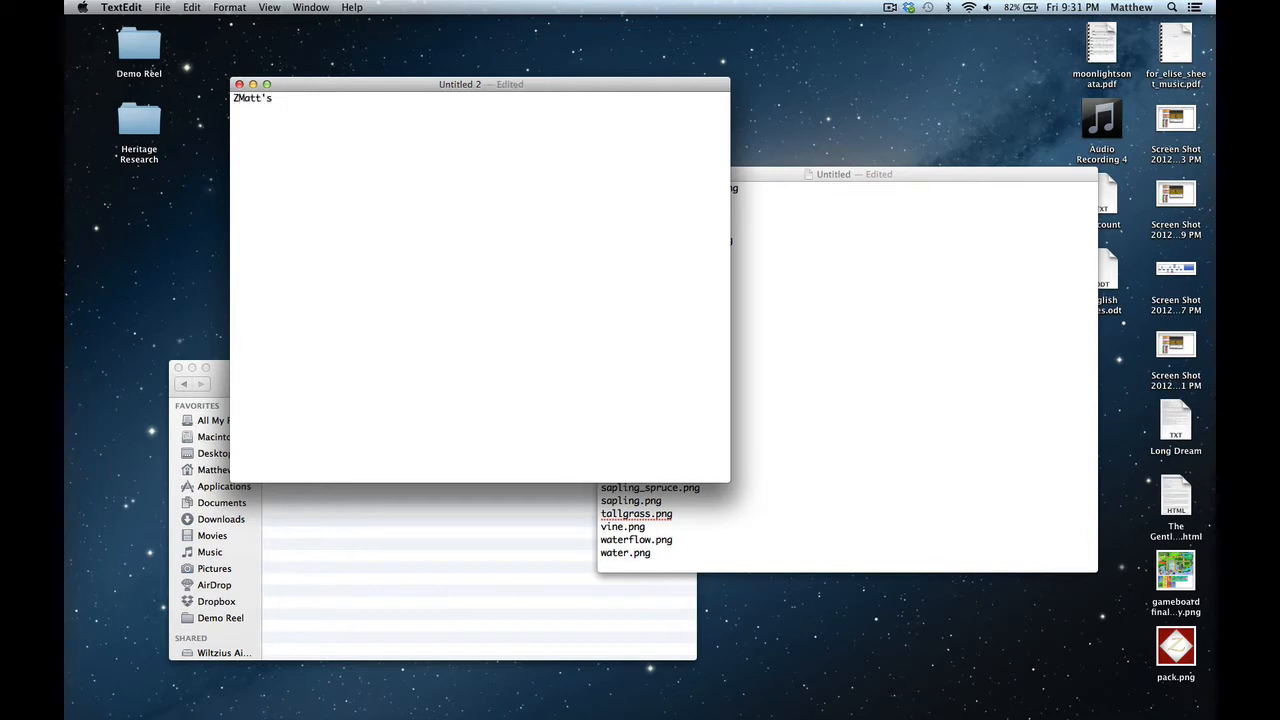
pyautogui.write(' Animated TP')
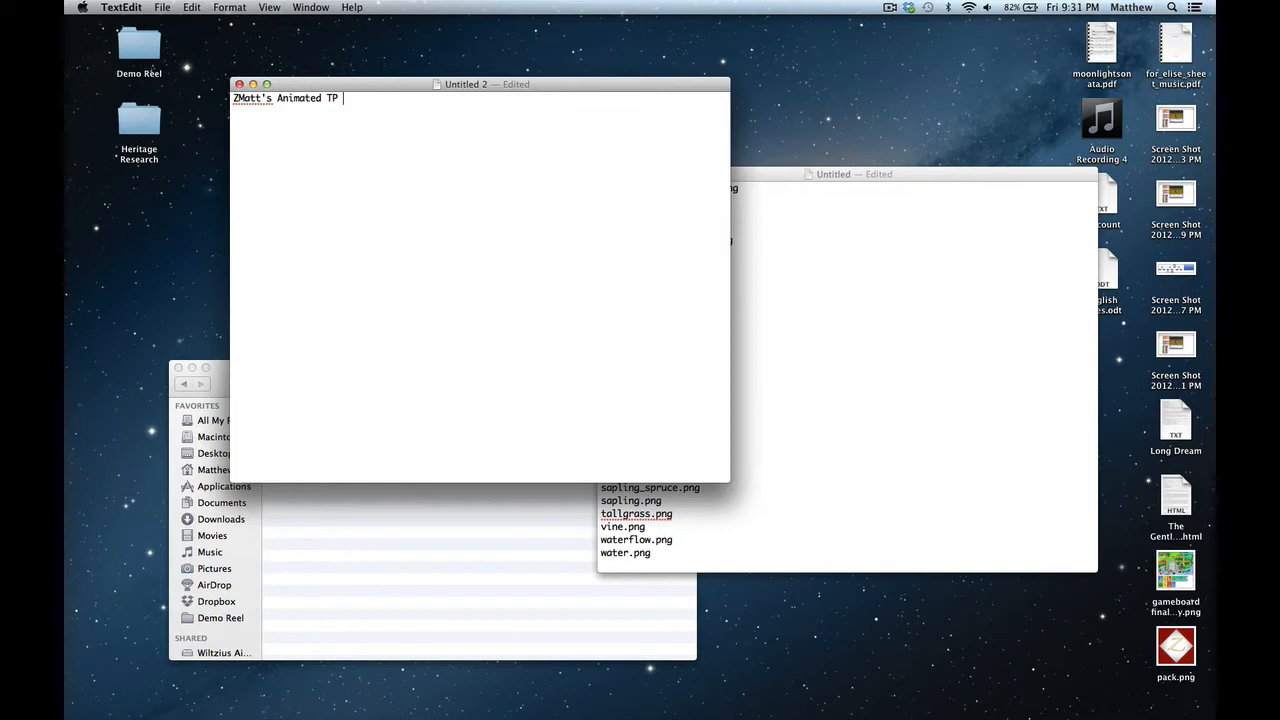
pyautogui.write(' 0.2')
# - Save the document as pack.txt in the Animated folder under ~/Library/Application Support/Minecraft/texturepacks and close it
pyautogui.press('super+s')
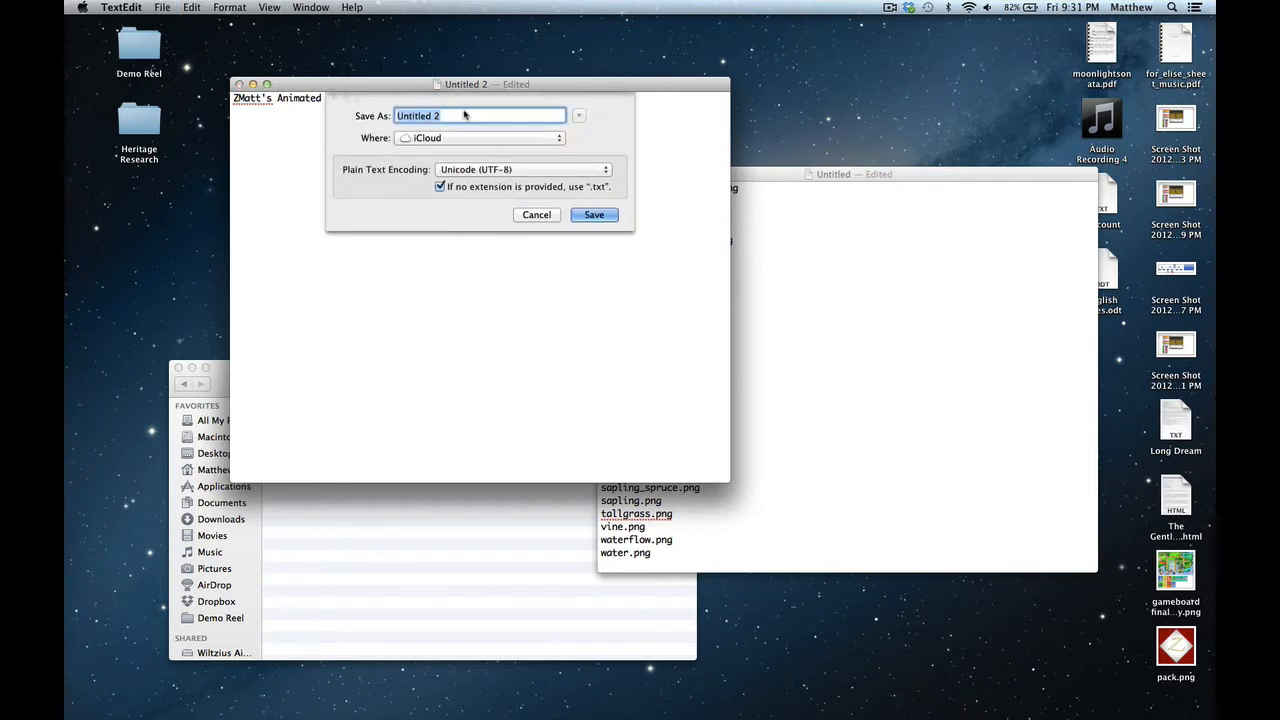
pyautogui.click(492, 140)
pyautogui.click(496, 210)
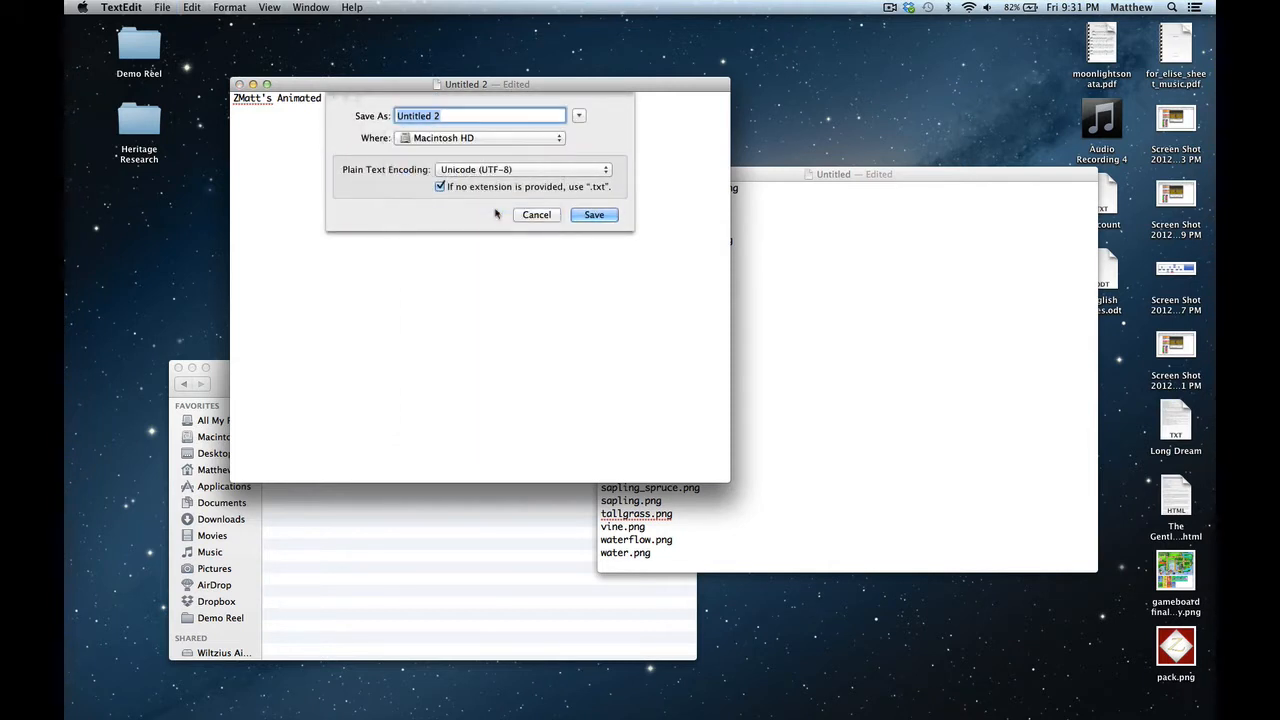
pyautogui.press('super+shift+g')
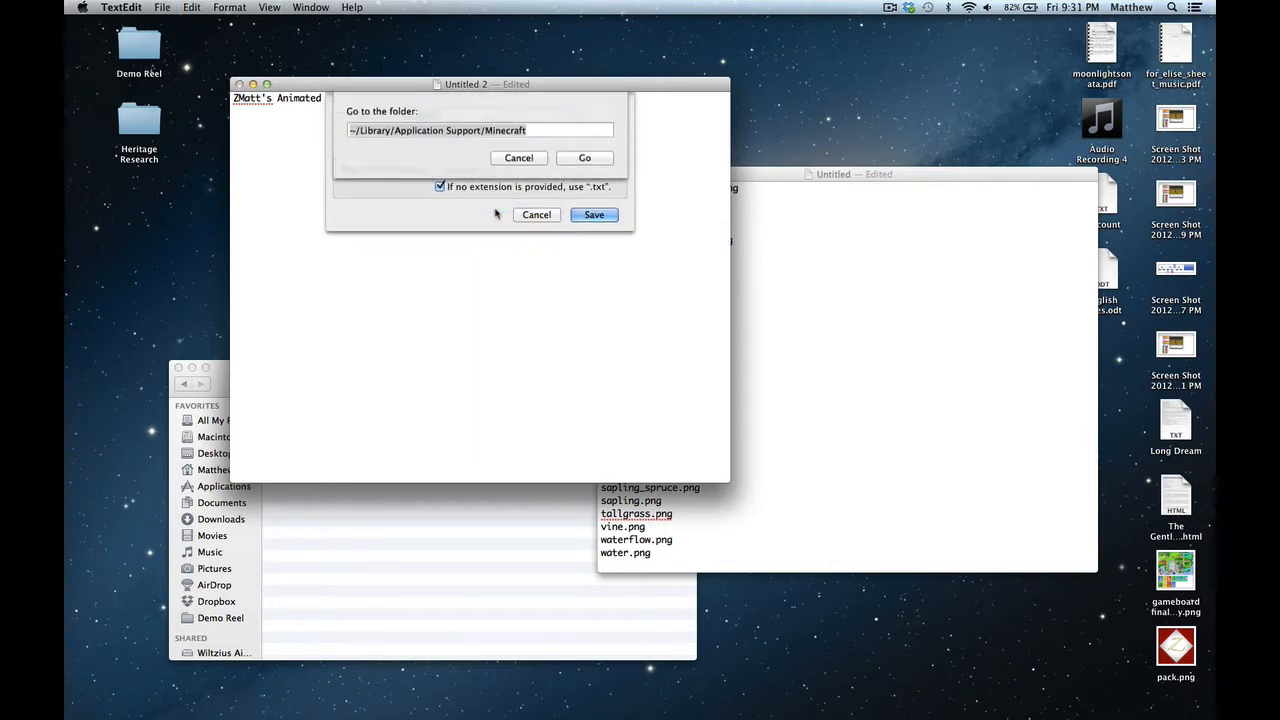
pyautogui.press('Return')
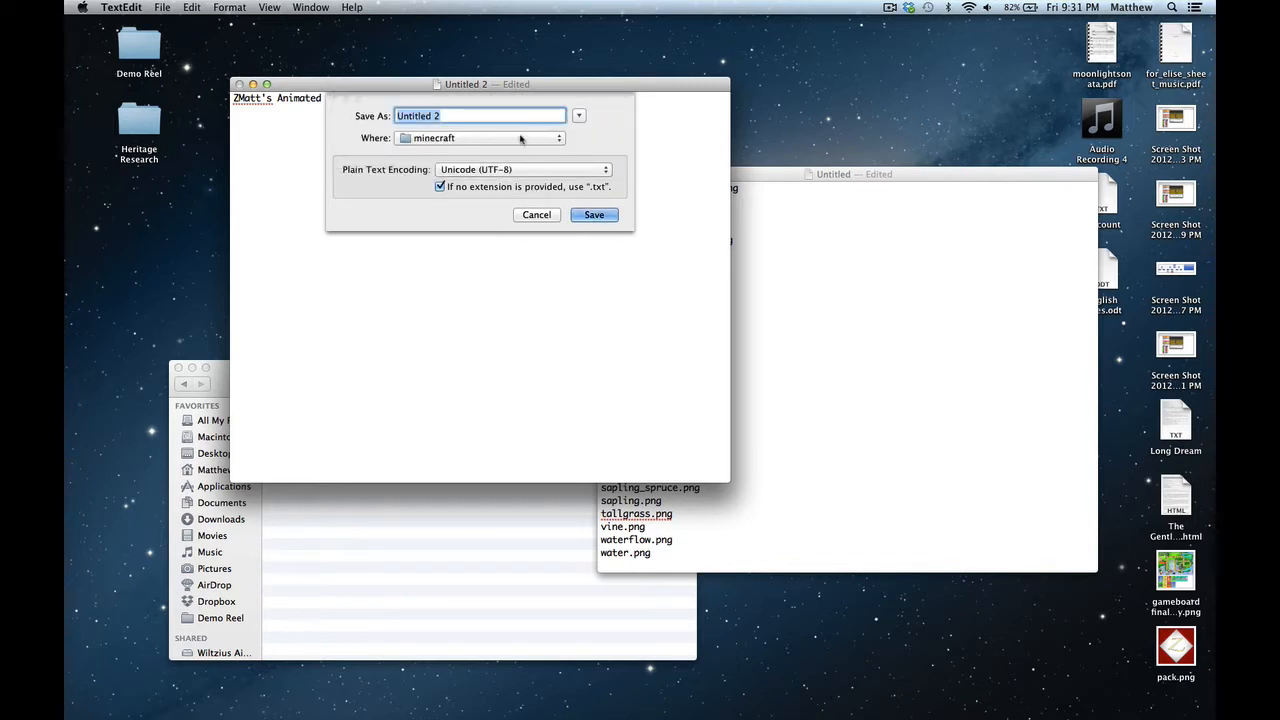
pyautogui.write('pack.txt')
pyautogui.click(578, 116)
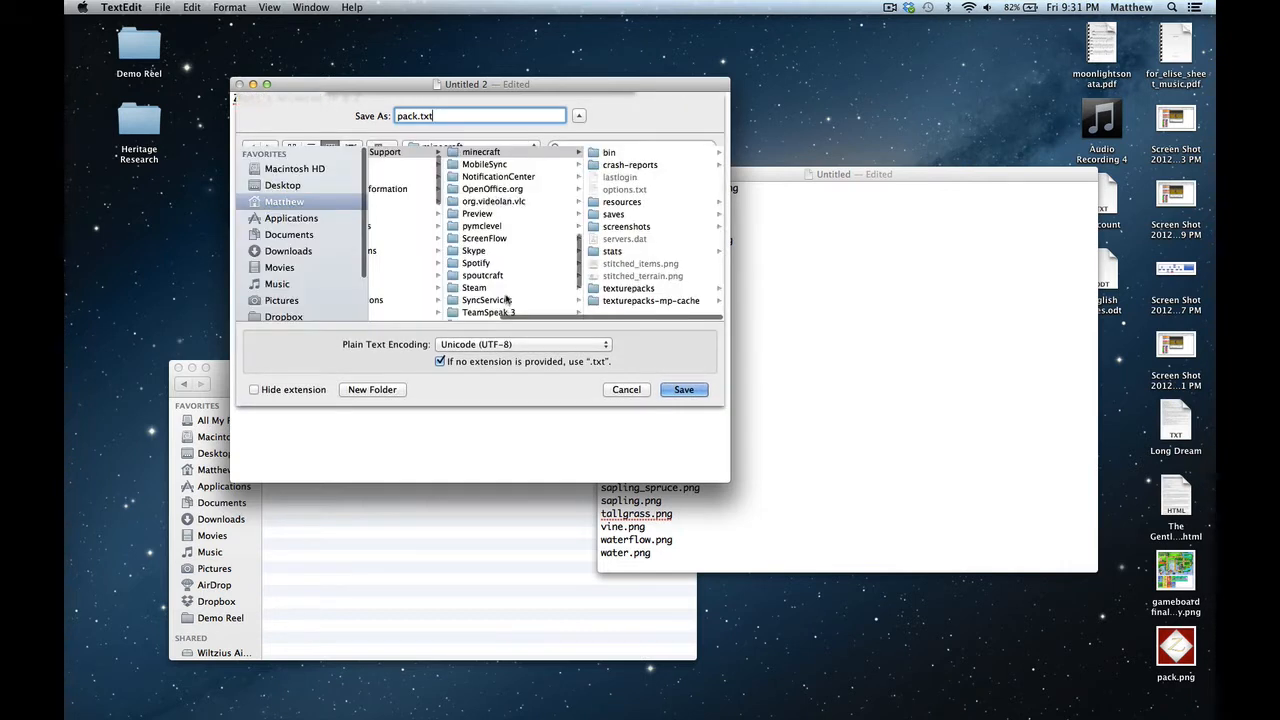
pyautogui.click(628, 288)
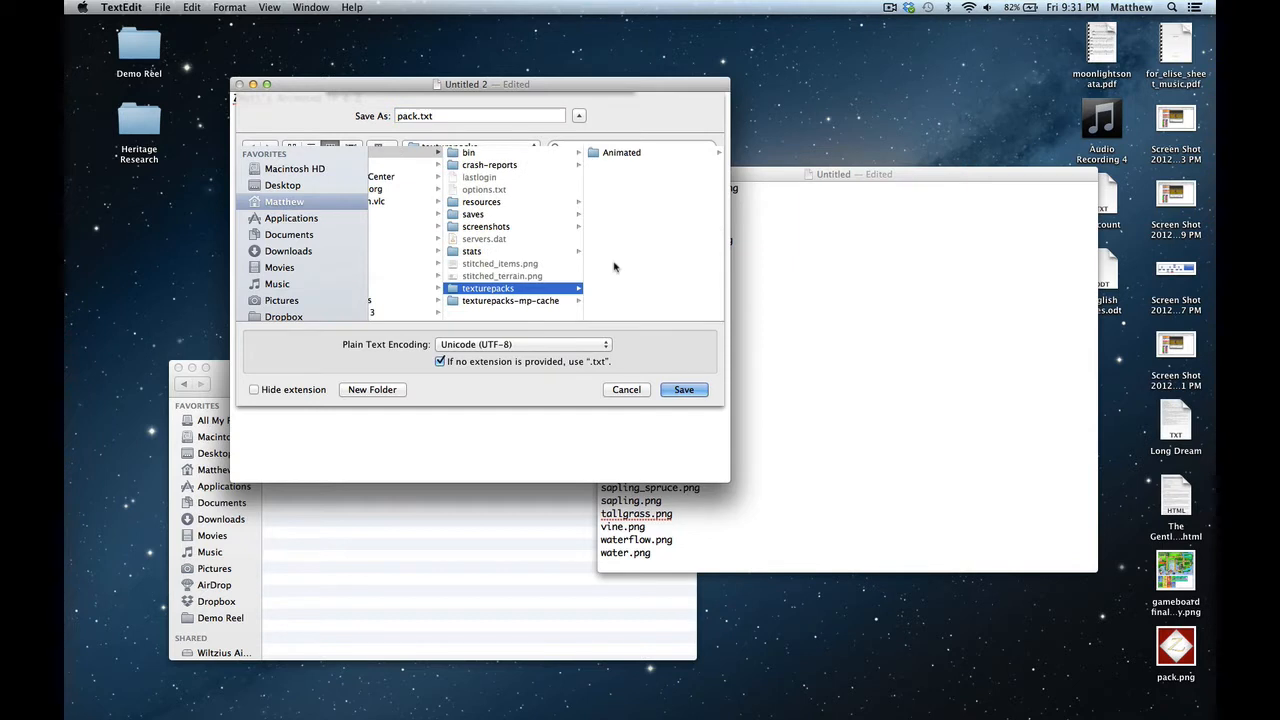
pyautogui.click(637, 155)
pyautogui.click(686, 389)
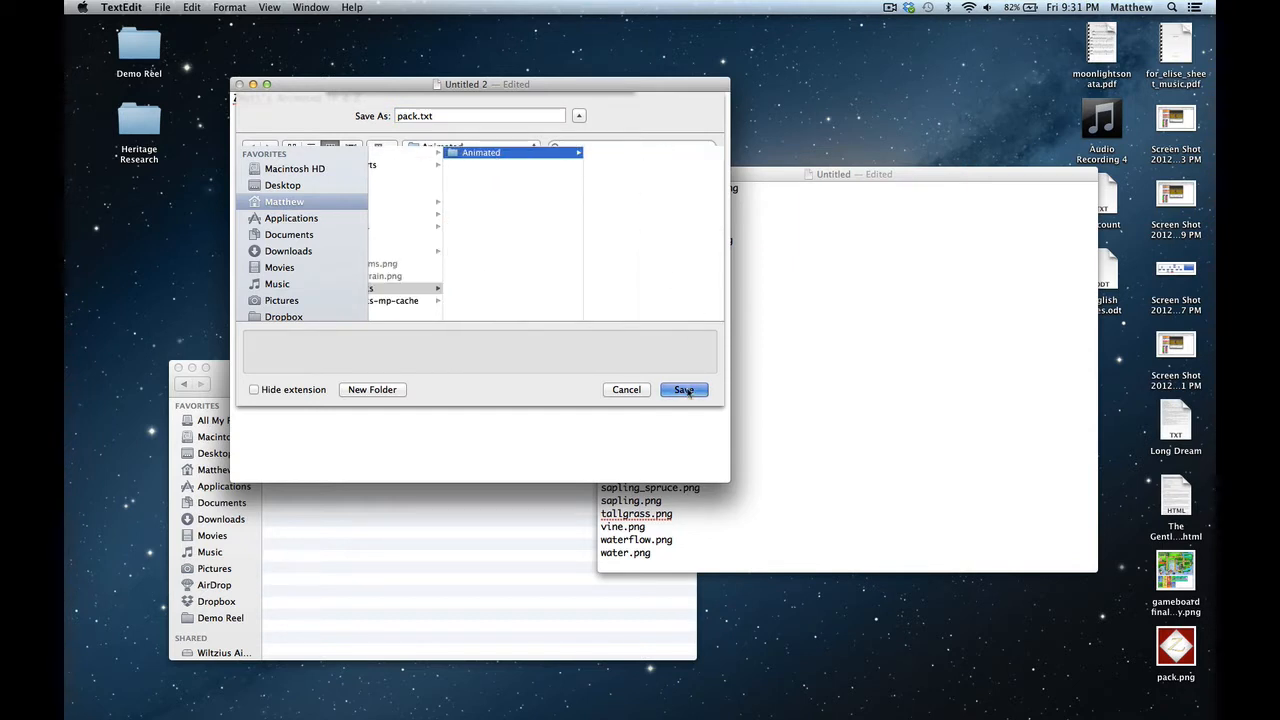
pyautogui.press('super+w')
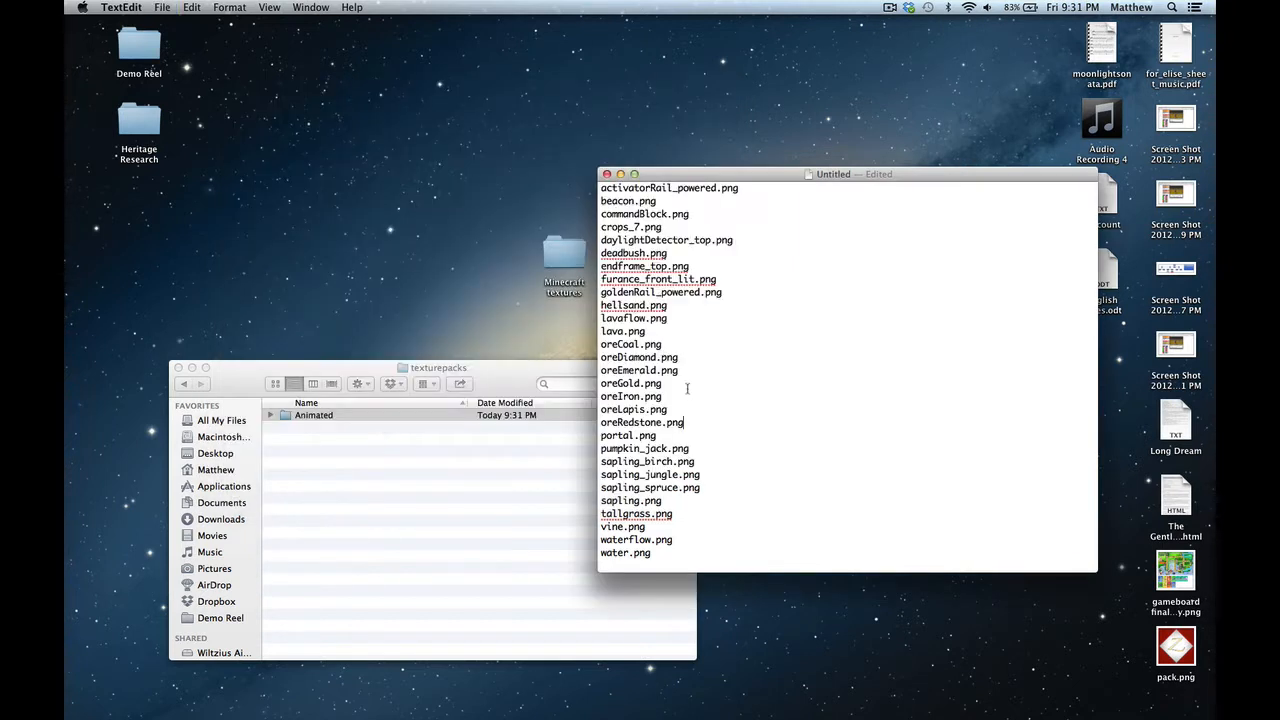
# - Switch back to Finder and expand the Animated folder to show its contents
pyautogui.click(520, 492)
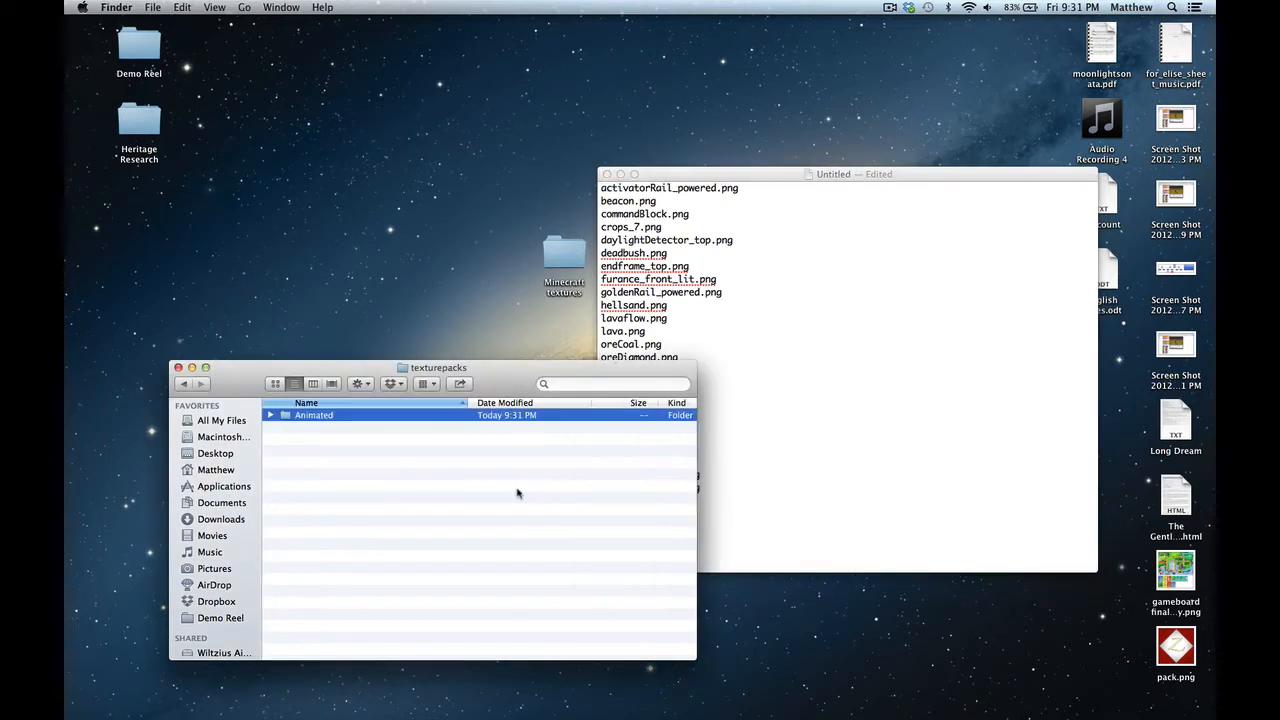
pyautogui.click(271, 416)
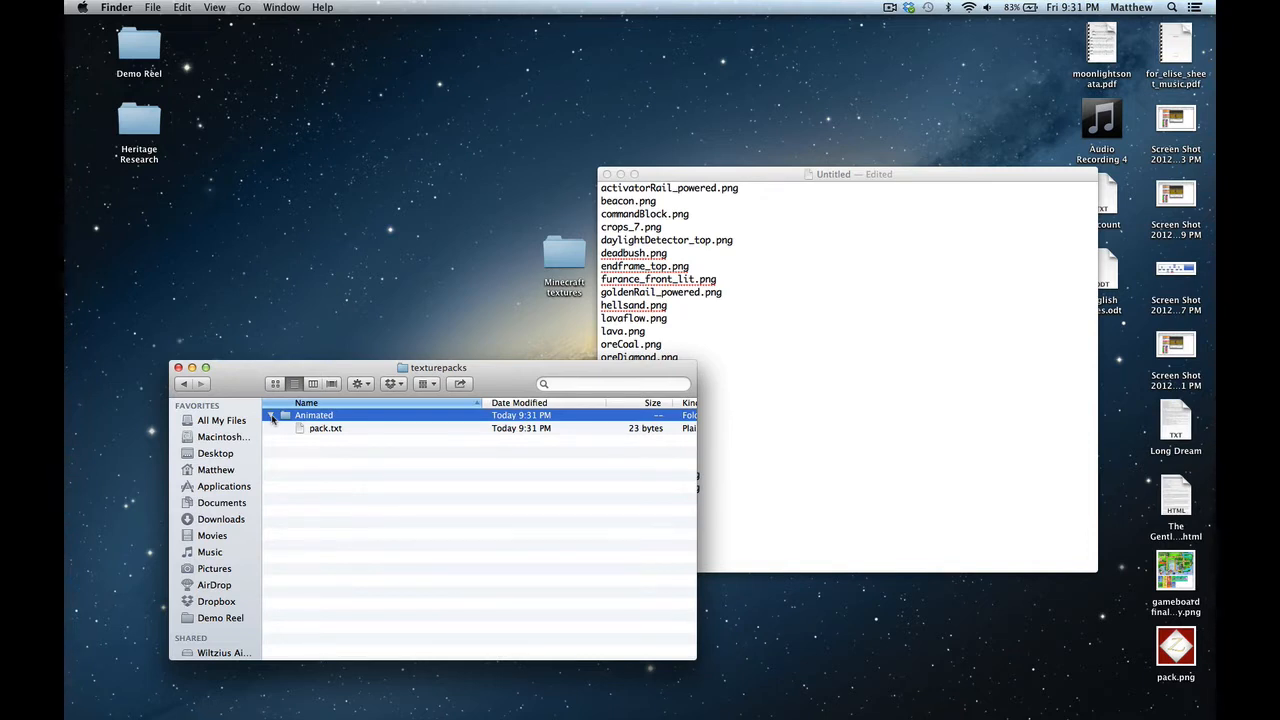
# - Open the Animated folder and move pack.png from the desktop into it
pyautogui.click(271, 416)
pyautogui.doubleClick(312, 415)
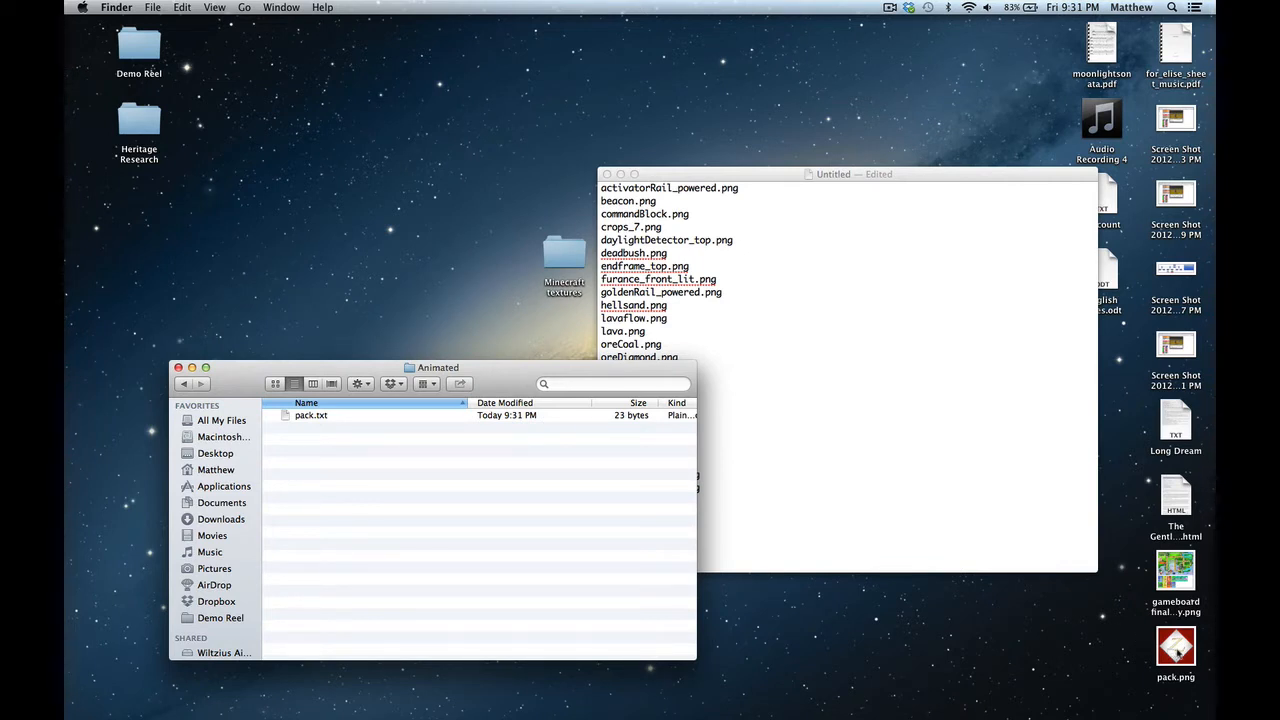
pyautogui.moveTo(1178, 652); pyautogui.dragTo(450, 514)
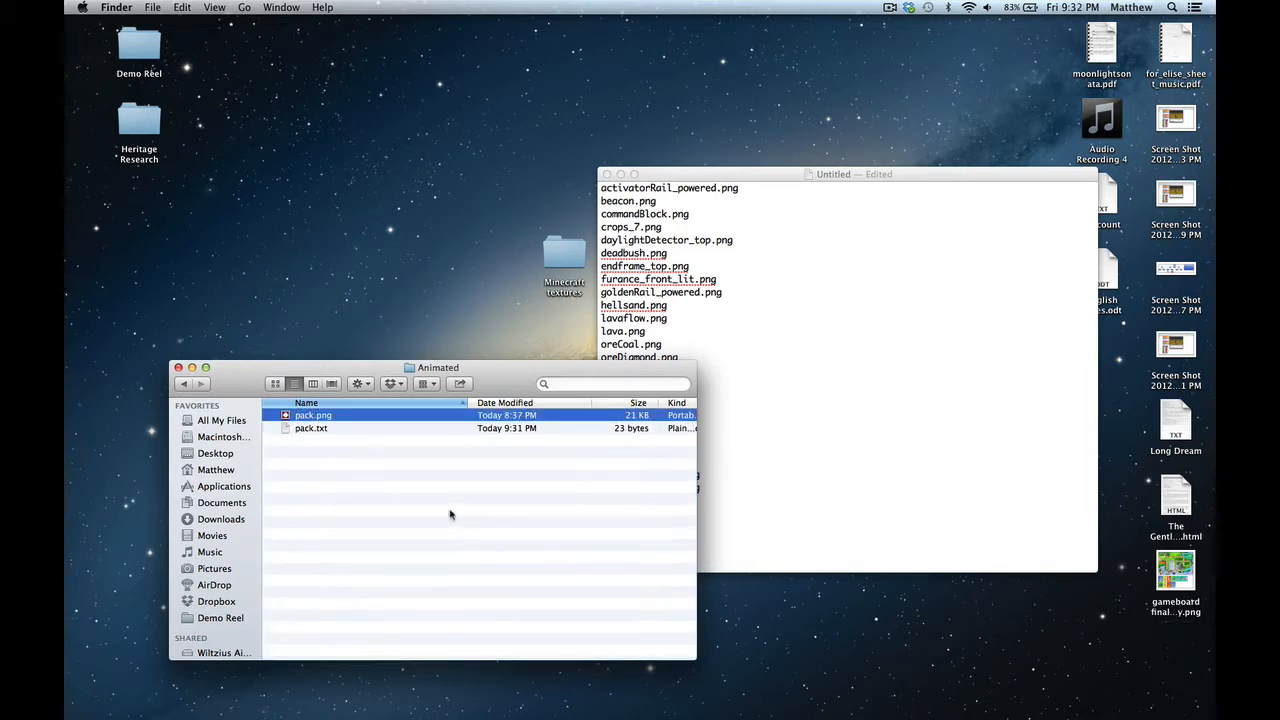
pyautogui.click(525, 505)
# - Open pack.png in Preview to examine the pack icon, and quit Preview to return to the Animated folder
pyautogui.doubleClick(360, 416)
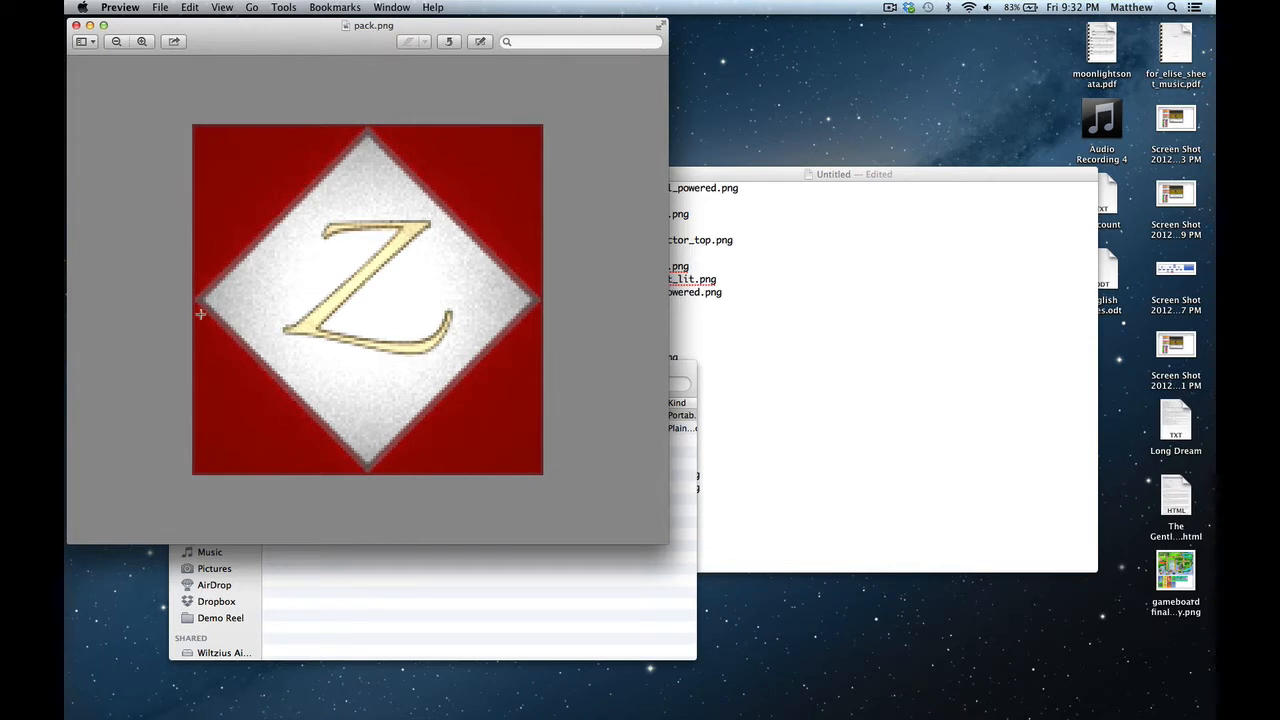
pyautogui.press('super+q')
pyautogui.click(345, 467)
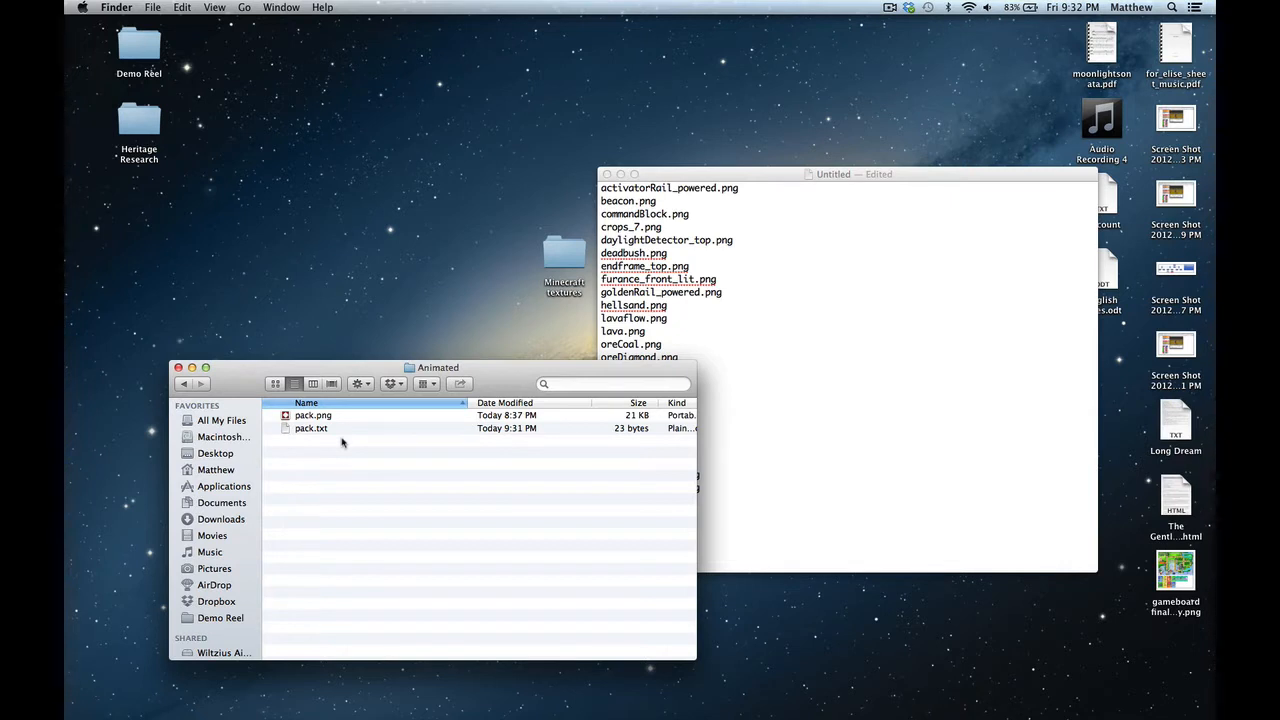
# - Create a folder named textures inside the Animated folder and open it
pyautogui.press('super+shift+n')
pyautogui.write('t')
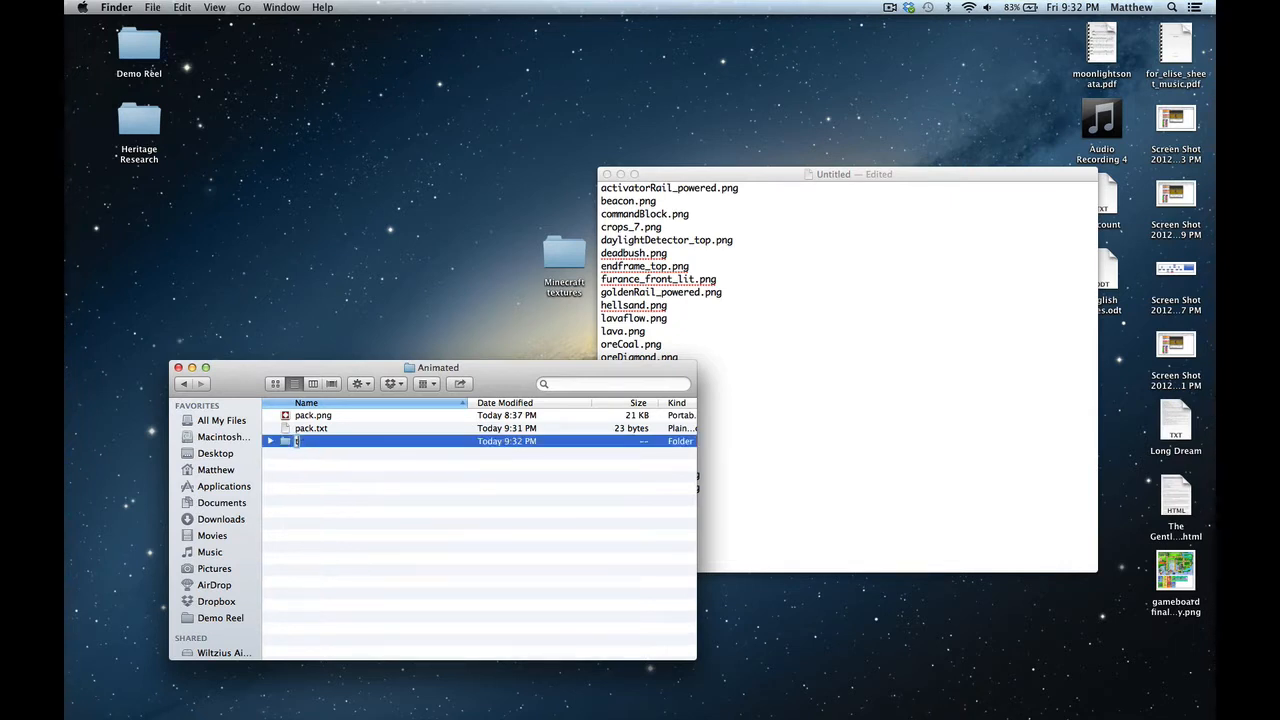
pyautogui.write('exuures')
pyautogui.press('Return')
pyautogui.doubleClick(312, 445)
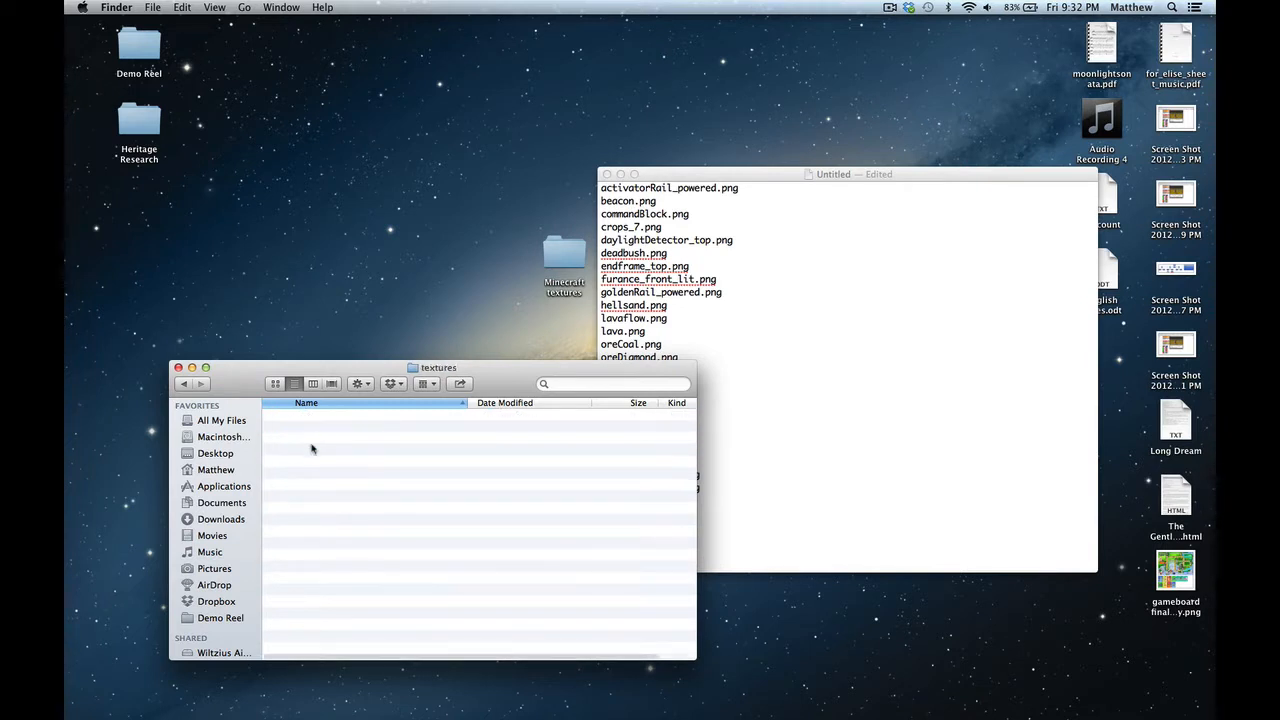
# - Create a folder named blocks inside the textures folder and open it
pyautogui.press('super+shift+n')
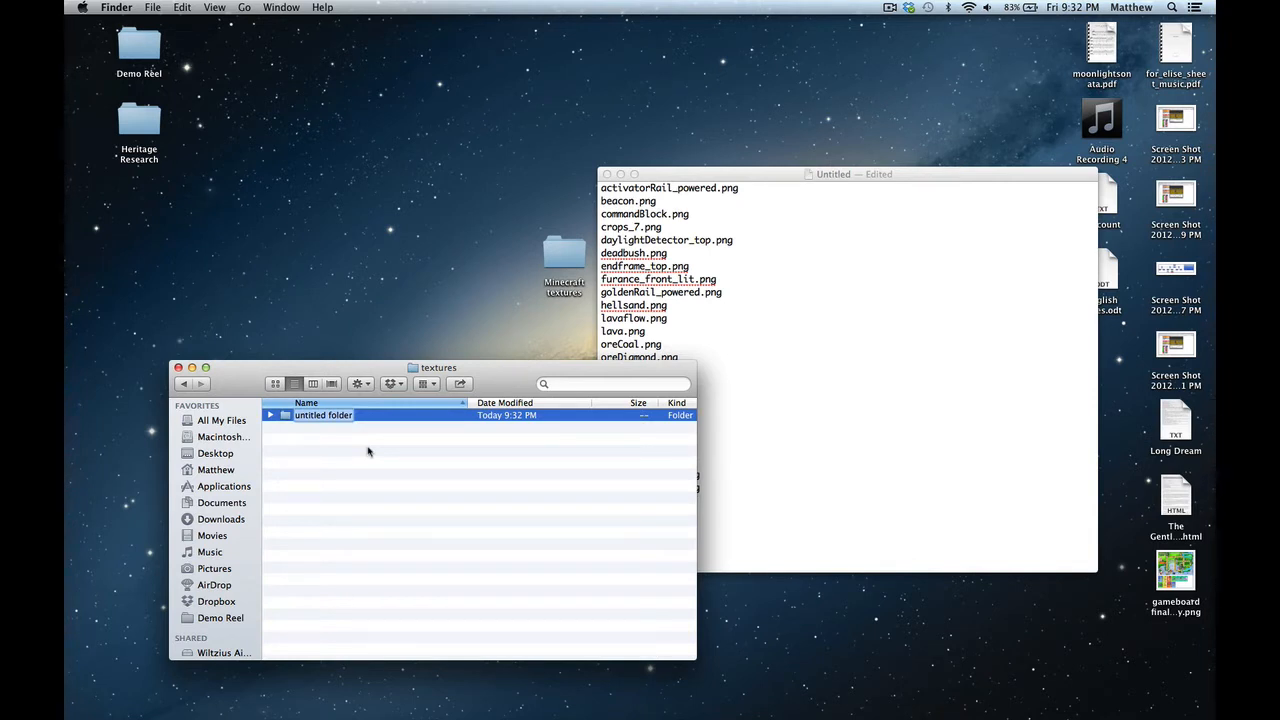
pyautogui.write('blocks')
pyautogui.press('Return')
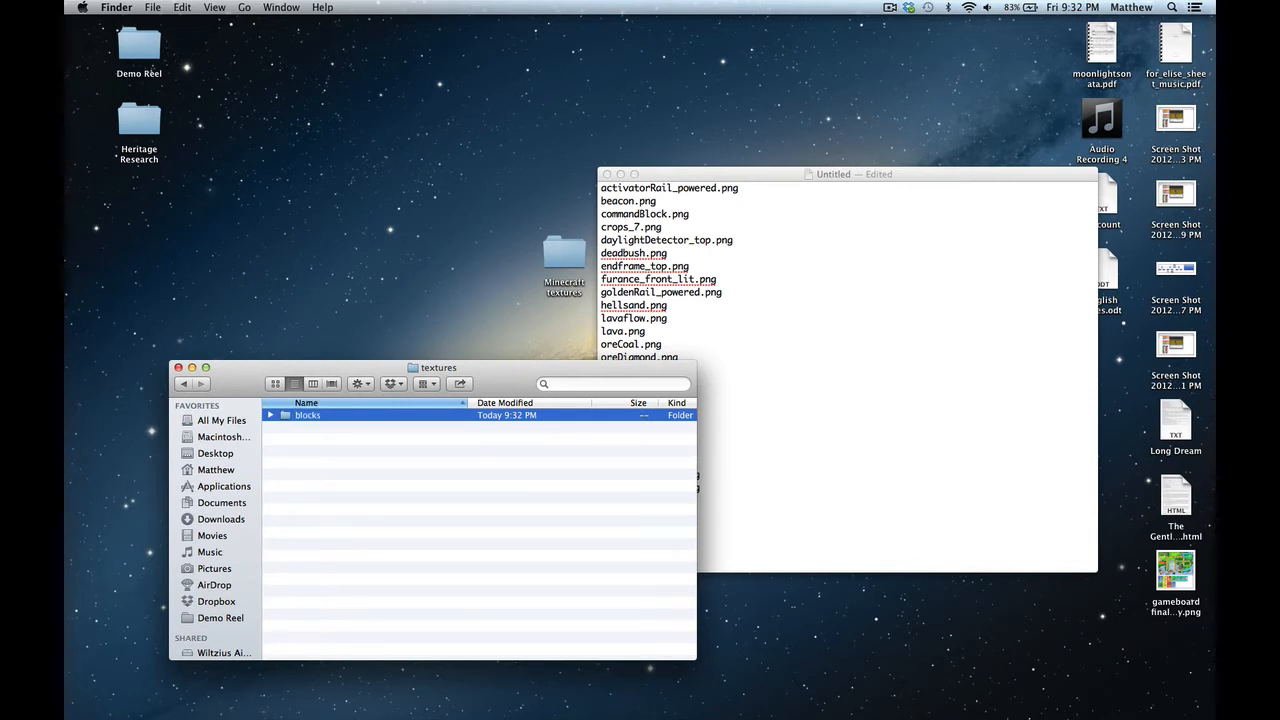
pyautogui.doubleClick(332, 416)
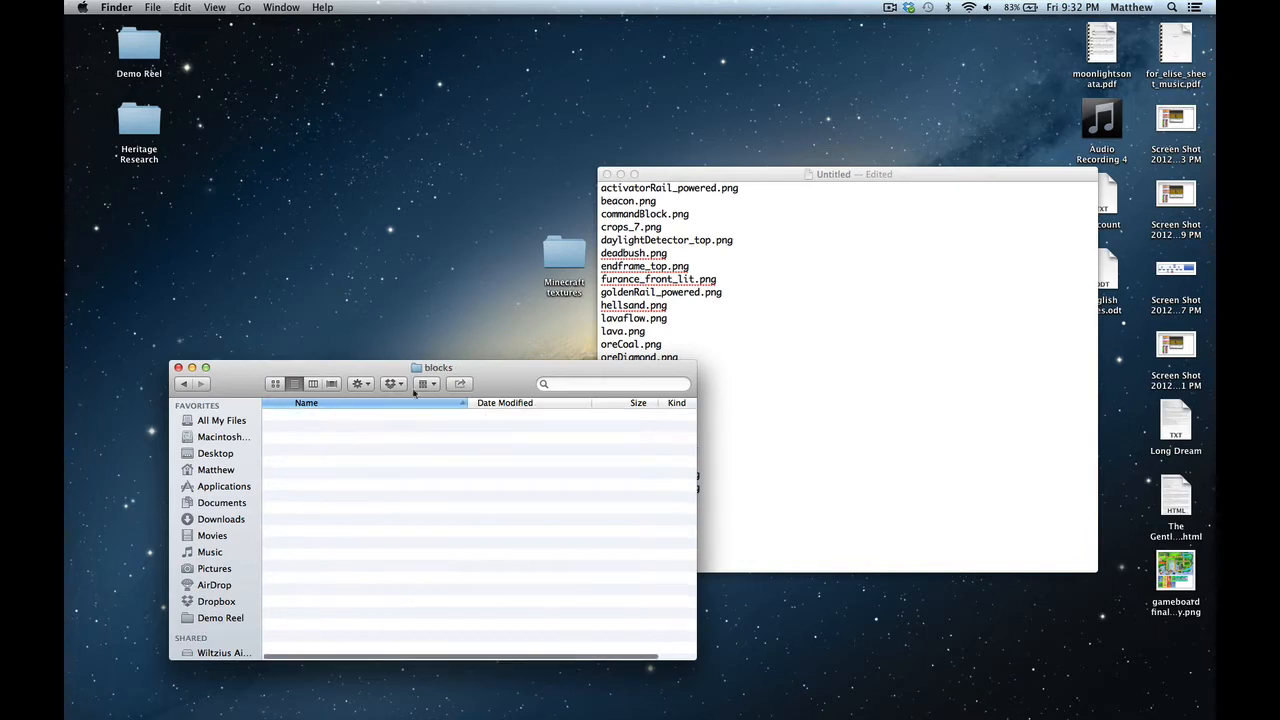
# - Move portal.png from the desktop's Minecraft textures folder into the blocks folder and close both Finder windows
pyautogui.doubleClick(564, 258)
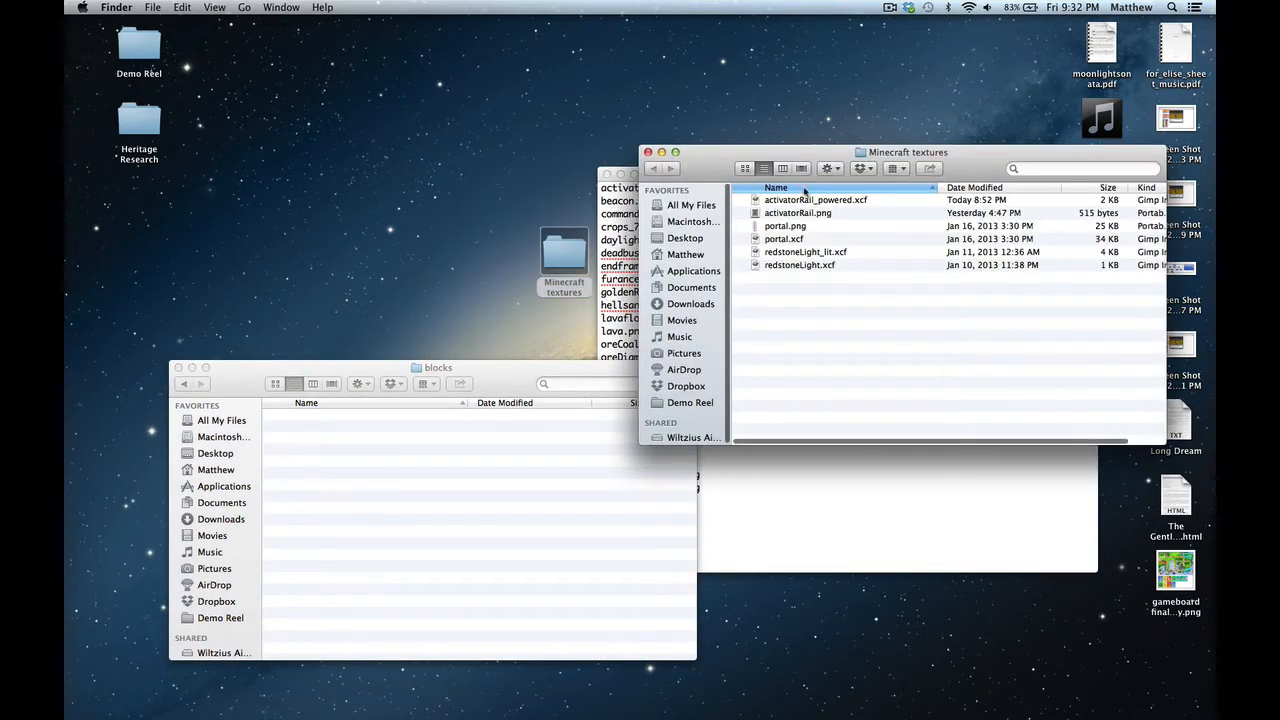
pyautogui.moveTo(786, 226); pyautogui.dragTo(386, 509)
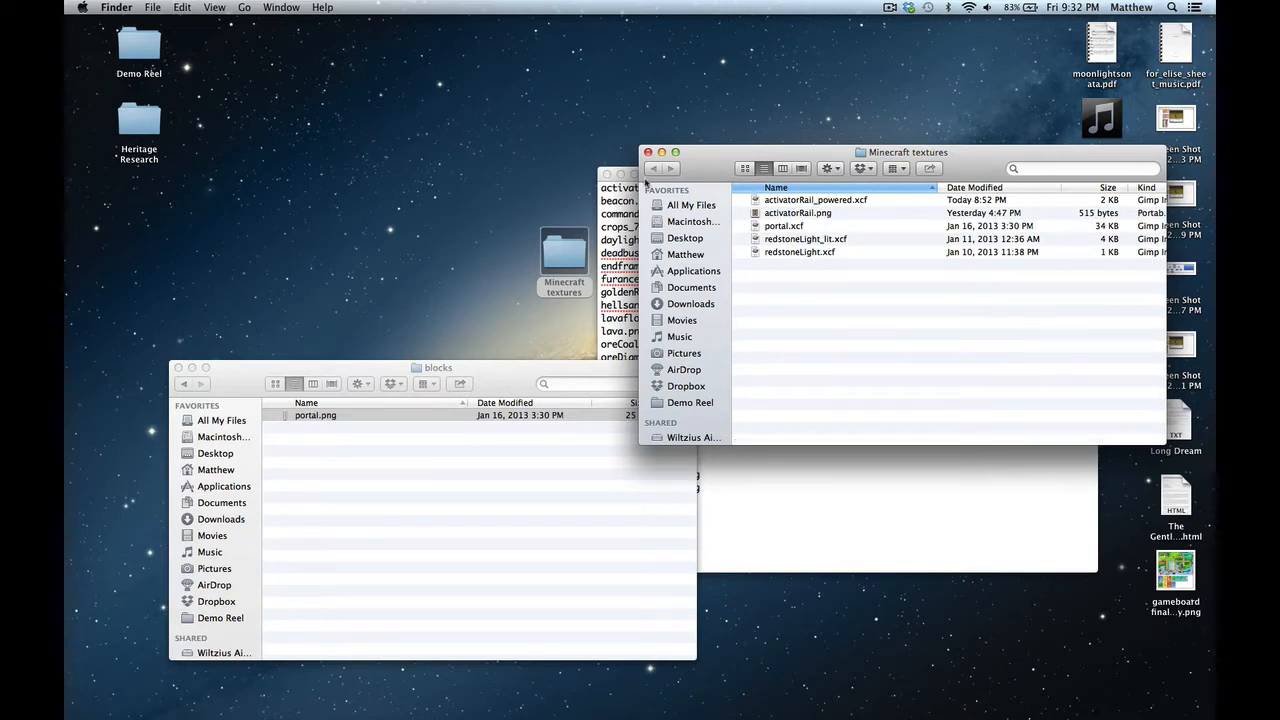
pyautogui.click(648, 152)
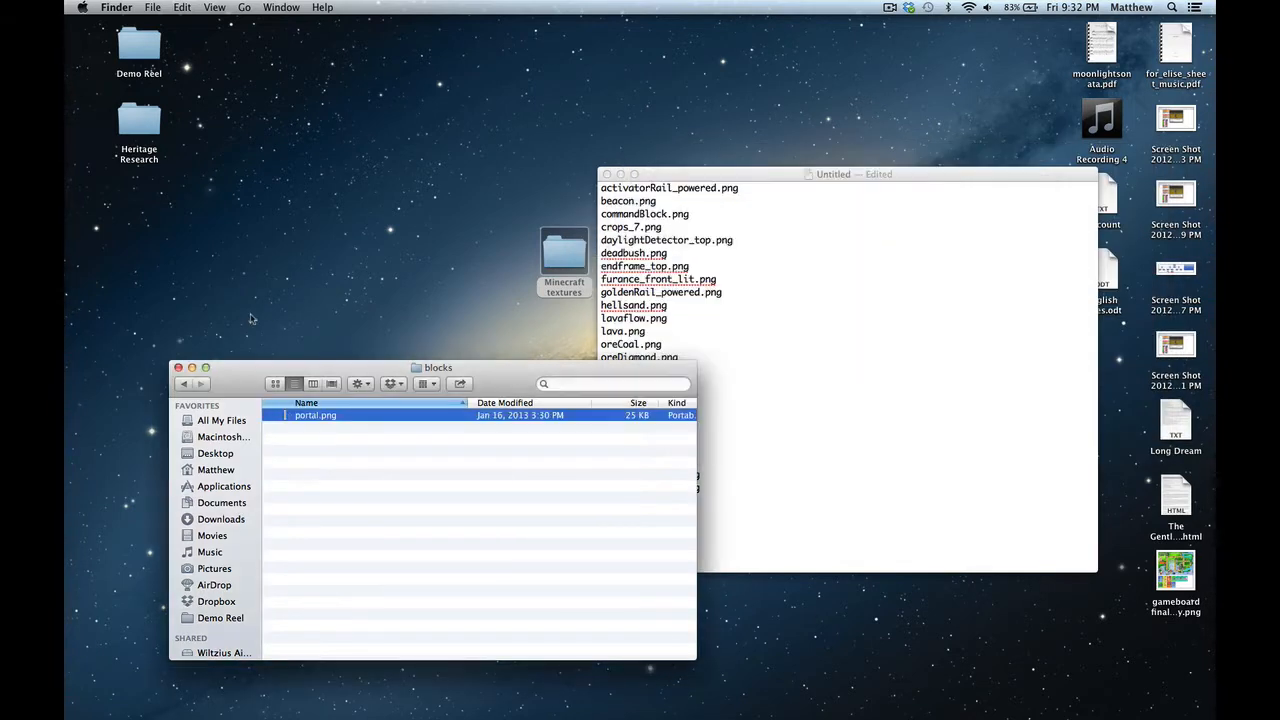
pyautogui.click(178, 368)
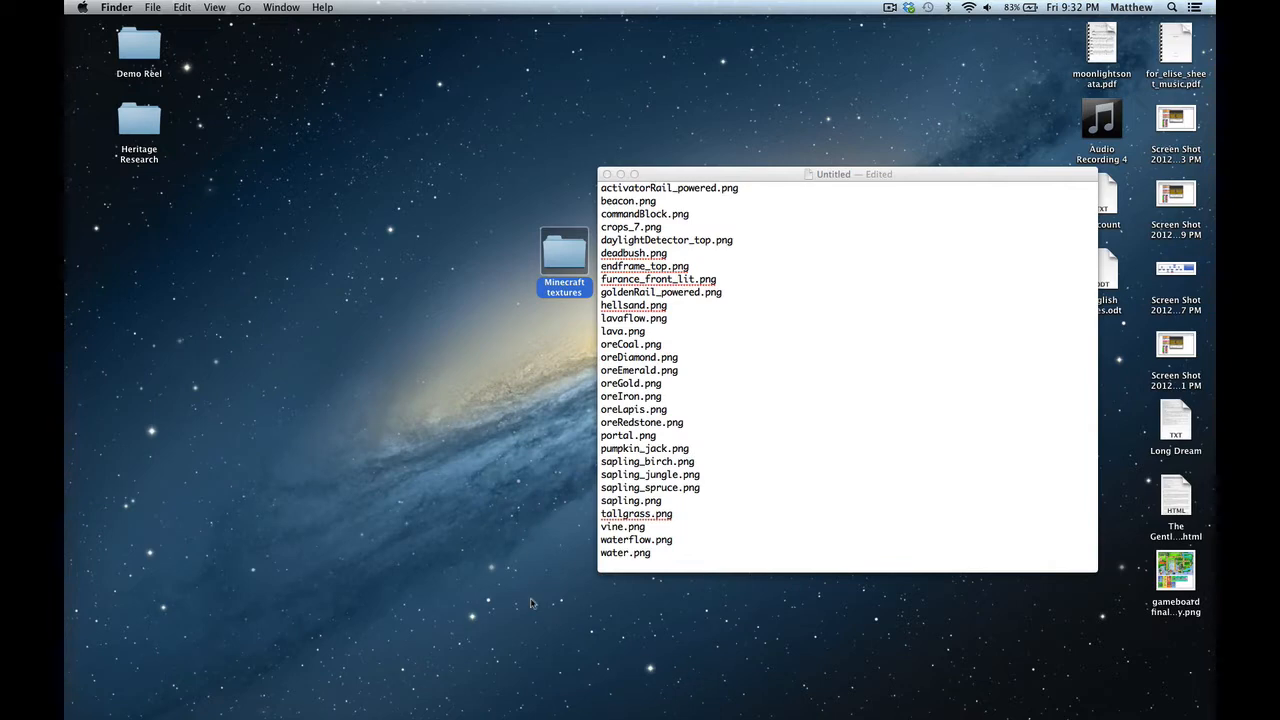
# - Launch Minecraft, log in with the remembered account, and load the singleplayer world Texture Pack
pyautogui.click(693, 706)
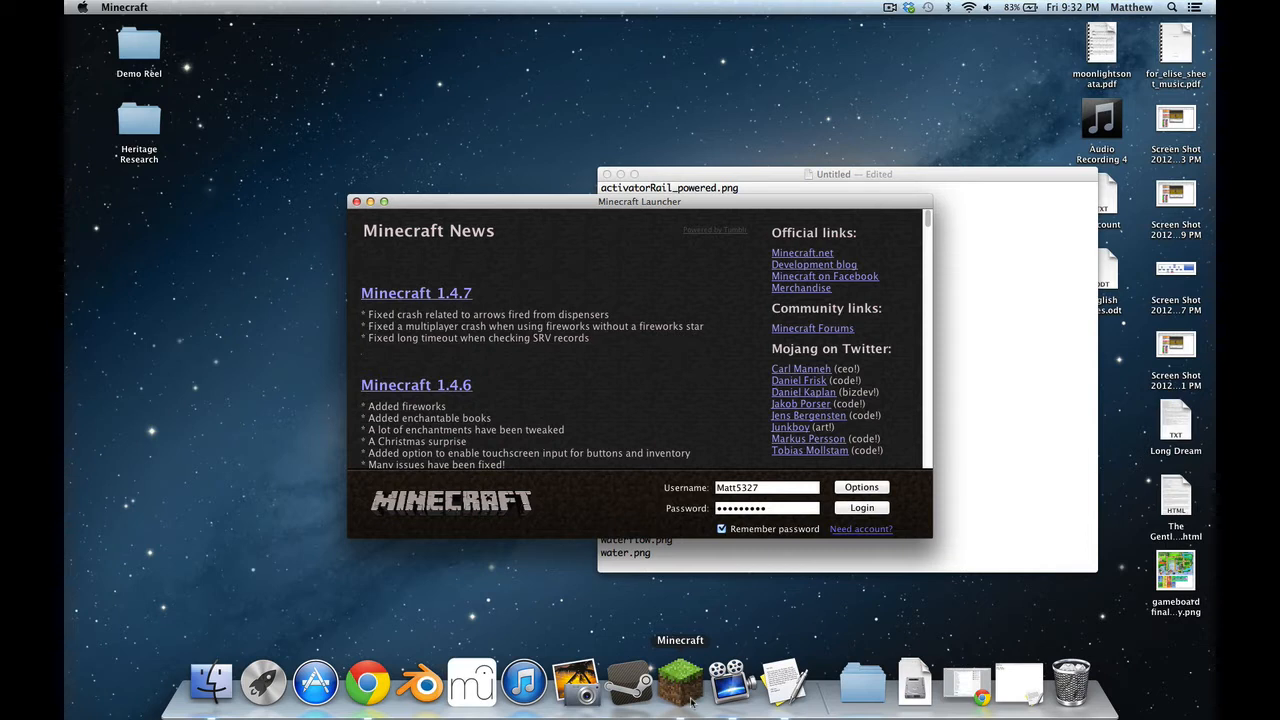
pyautogui.click(884, 508)
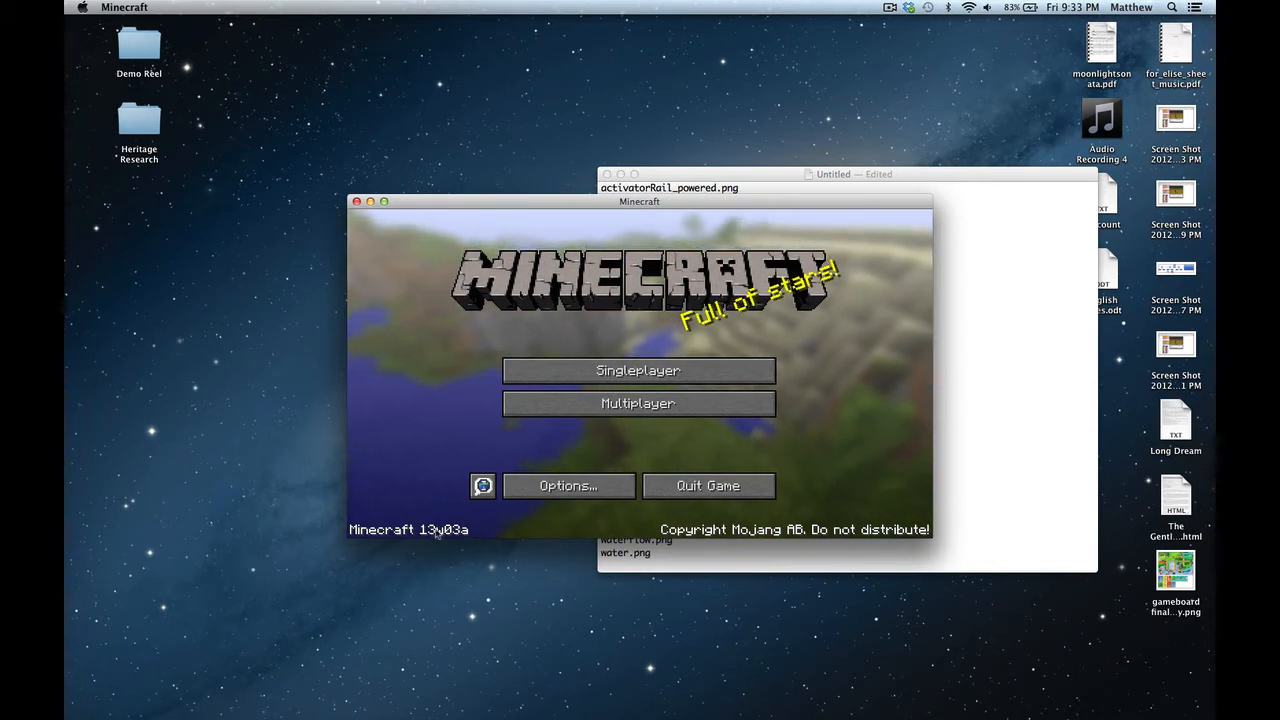
pyautogui.click(638, 372)
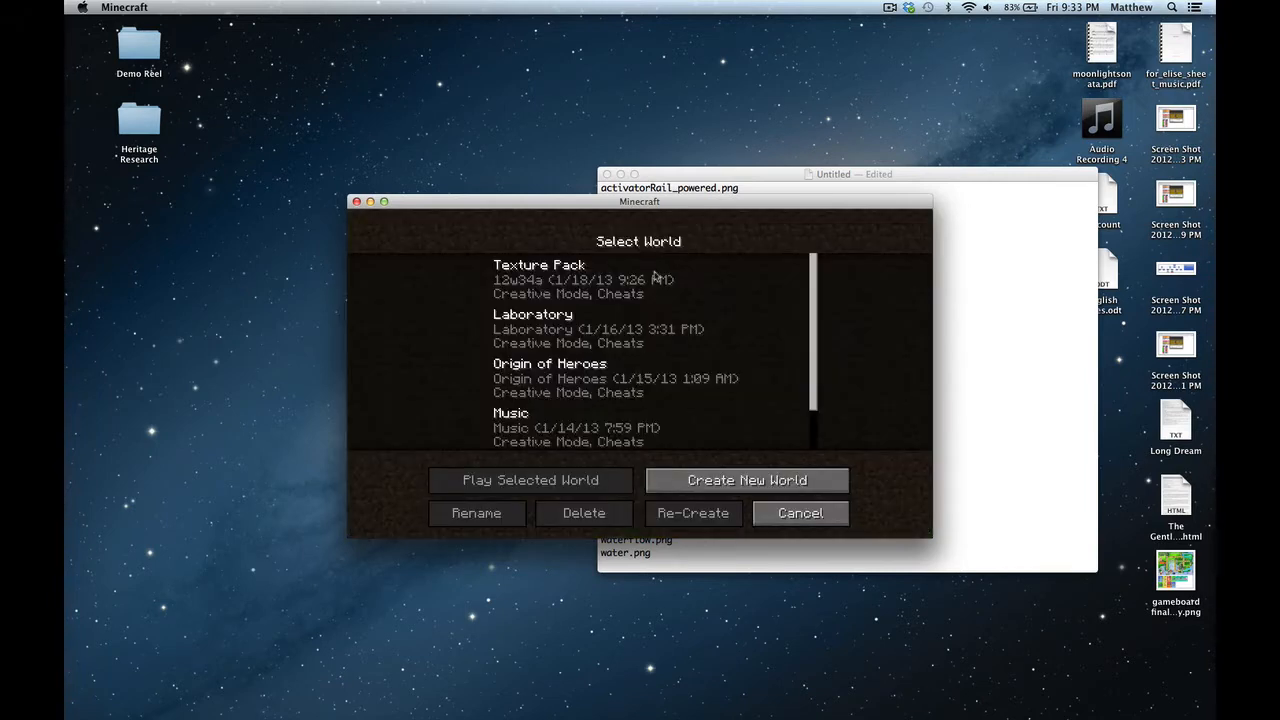
pyautogui.doubleClick(654, 276)
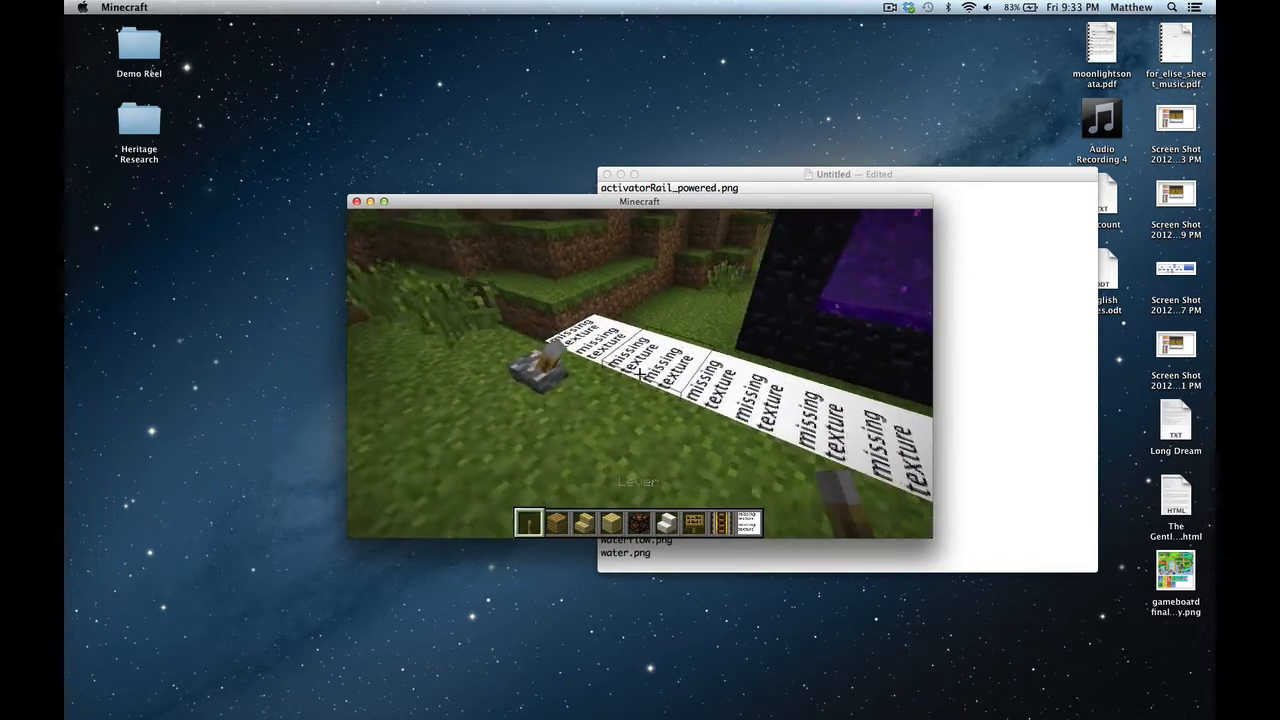
# - Walk up to the nether portal and examine its appearance with the current texture pack
pyautogui.press('w')
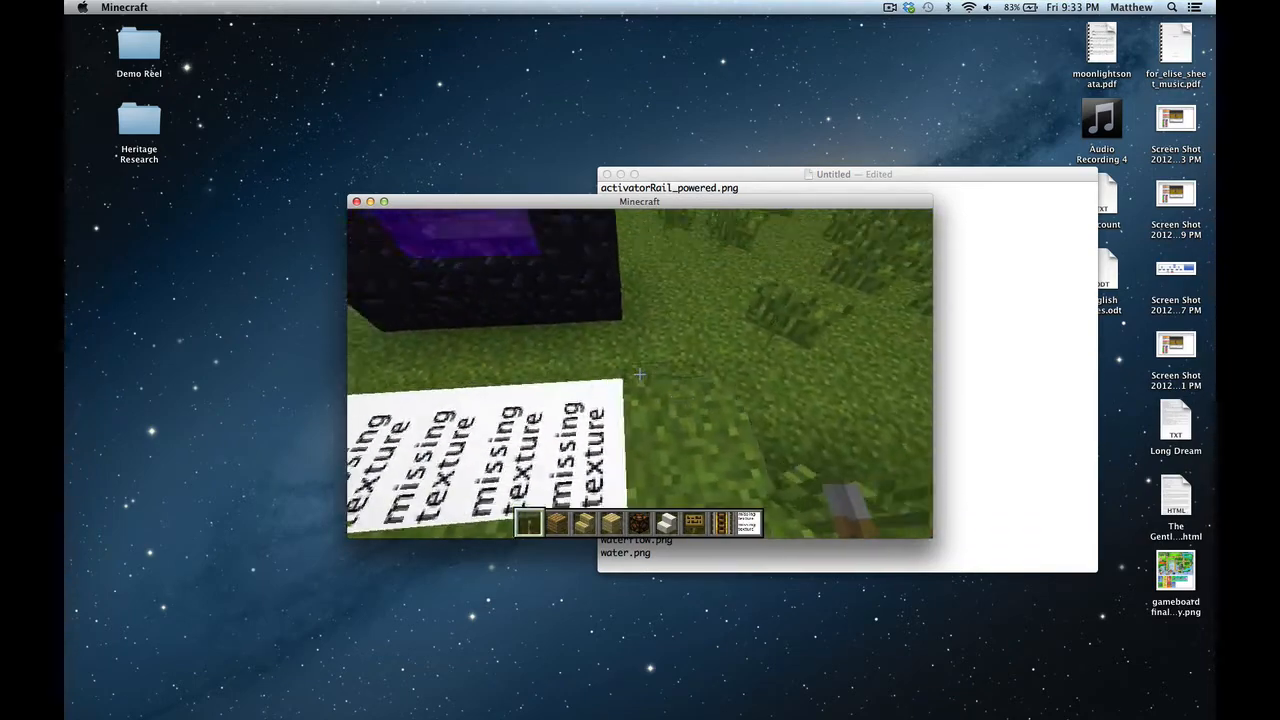
pyautogui.press('w')
pyautogui.press('s')
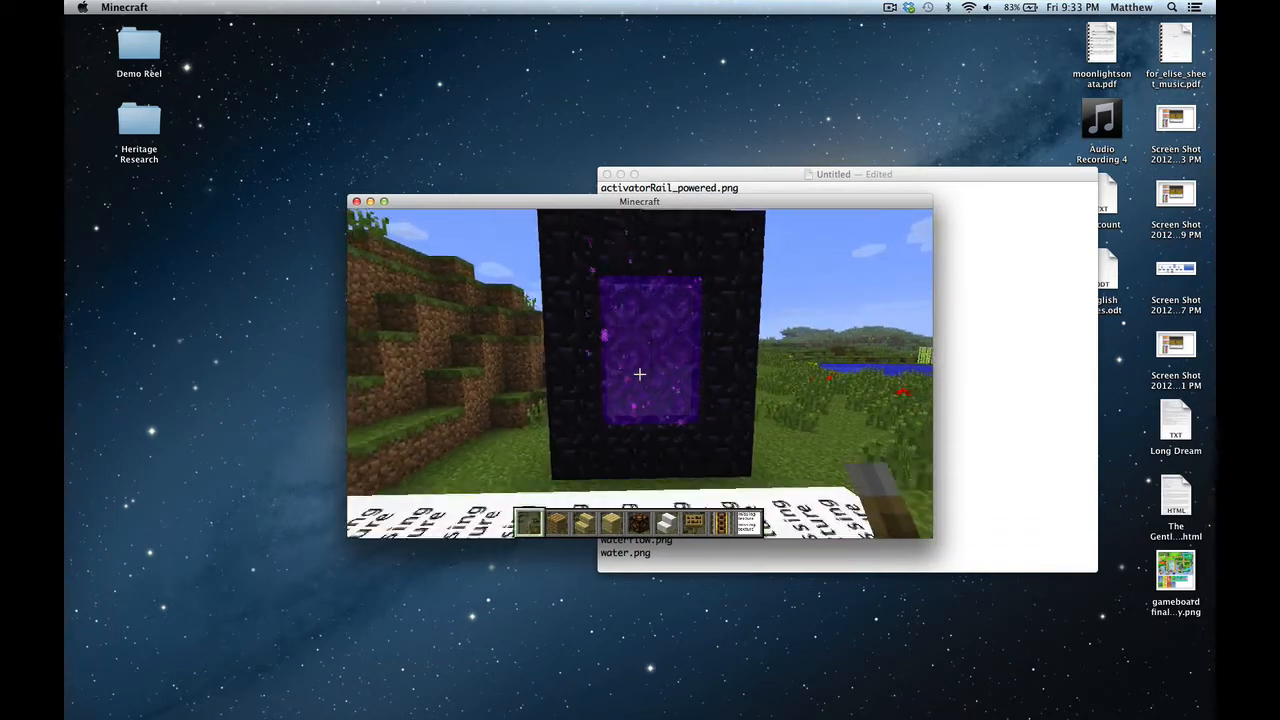
pyautogui.press('d')
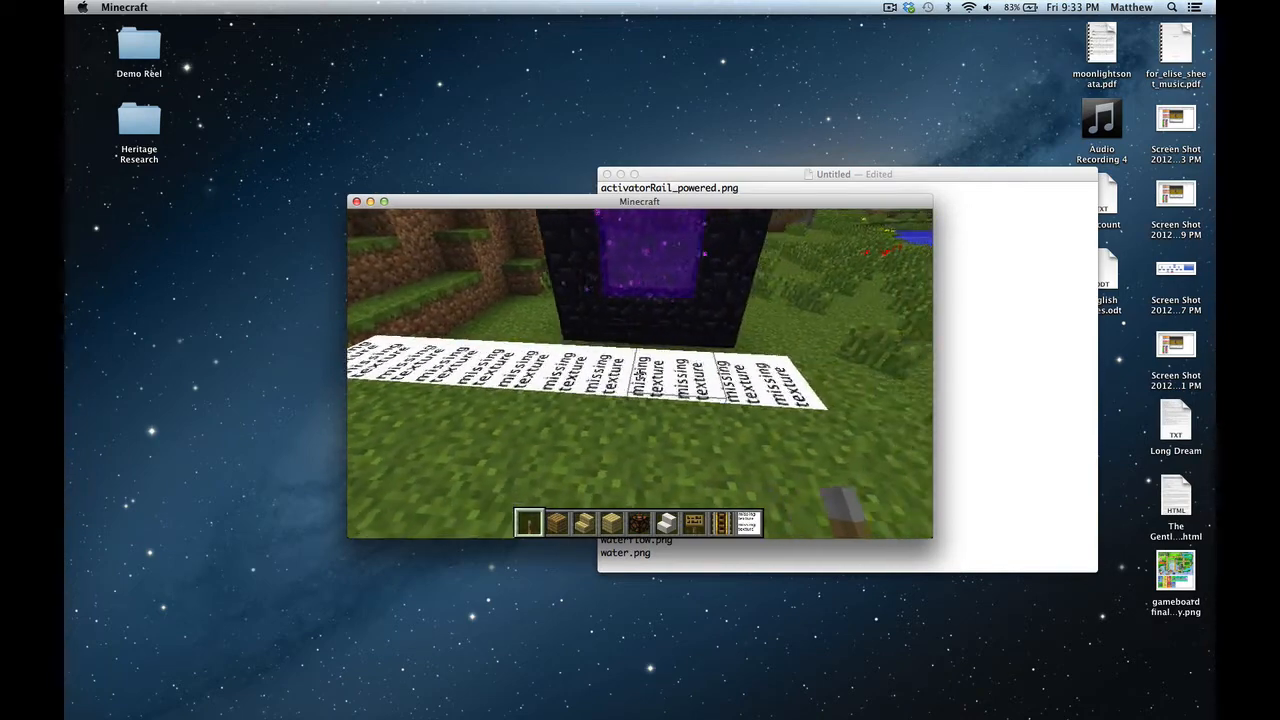
pyautogui.press('w')
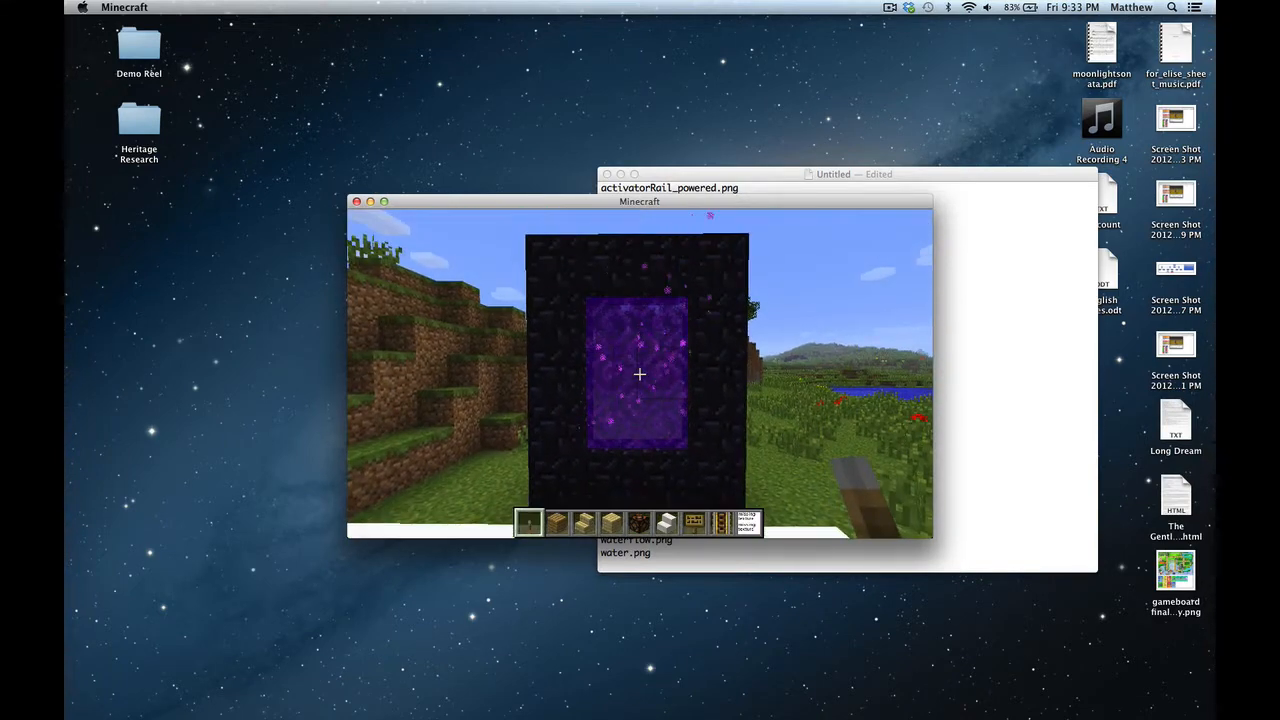
pyautogui.press('w')
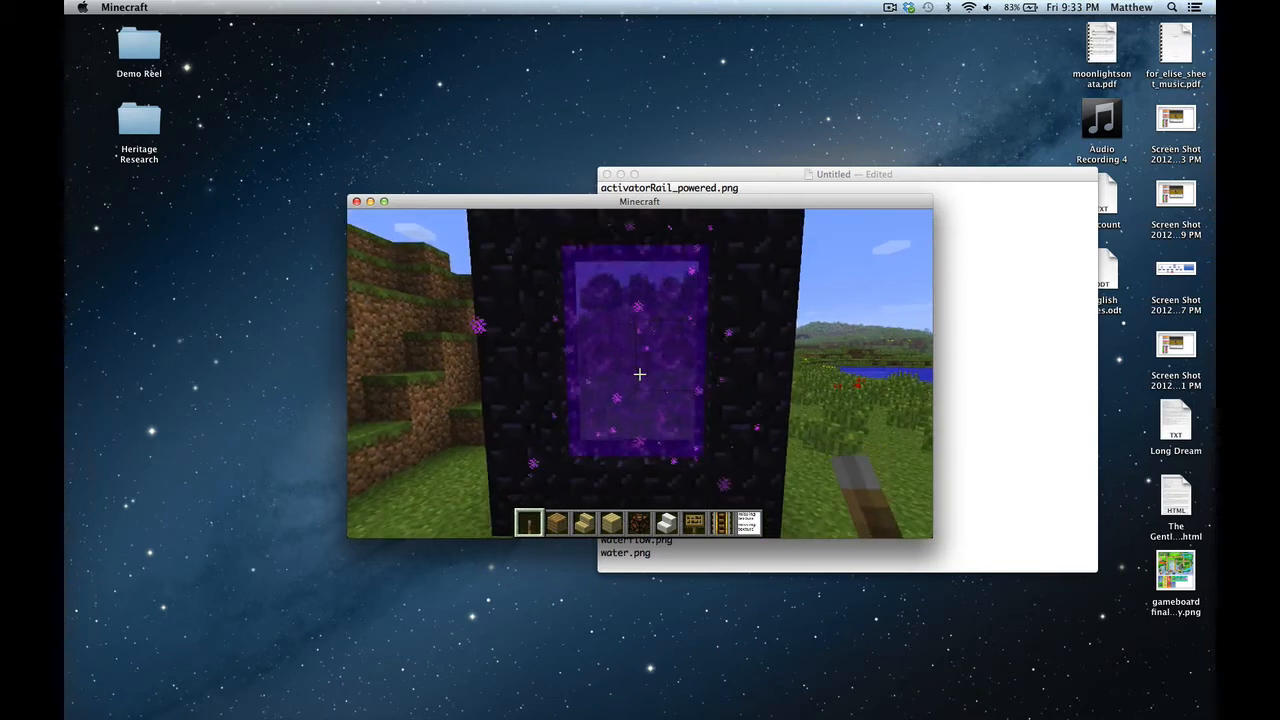
# - Switch the game's texture pack to Animated and return to the world
pyautogui.press('Escape')
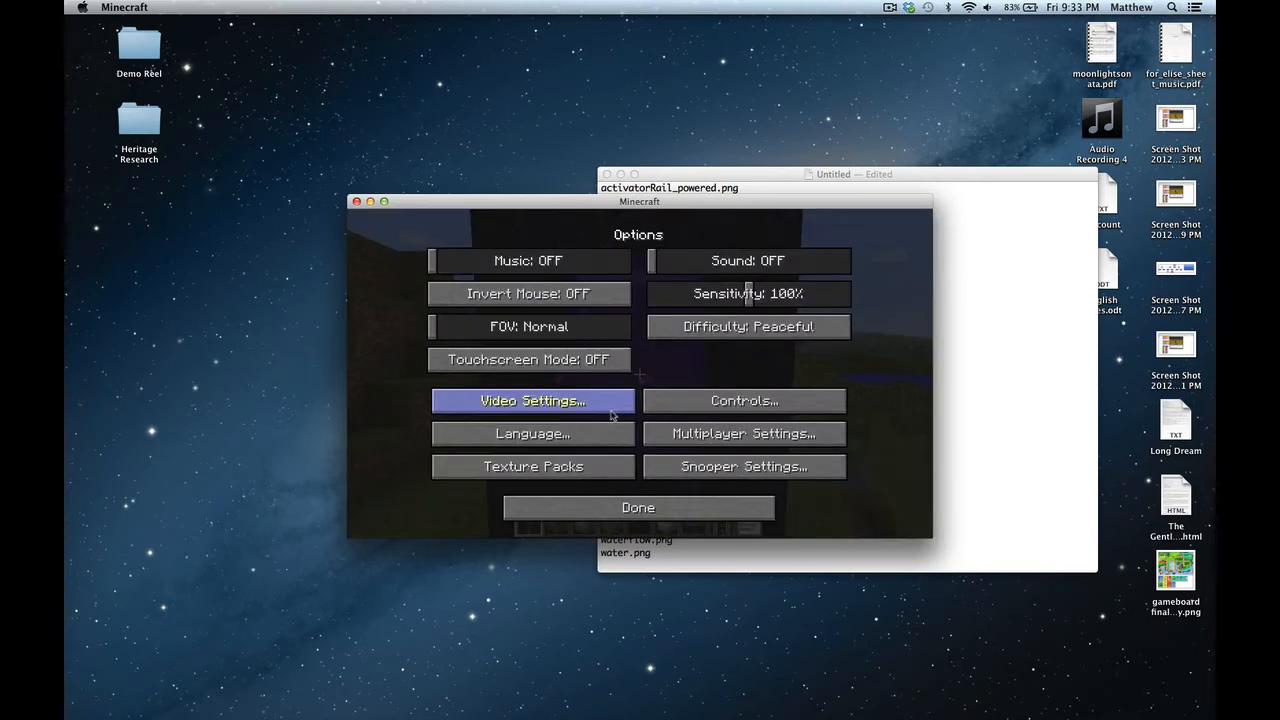
pyautogui.click(607, 470)
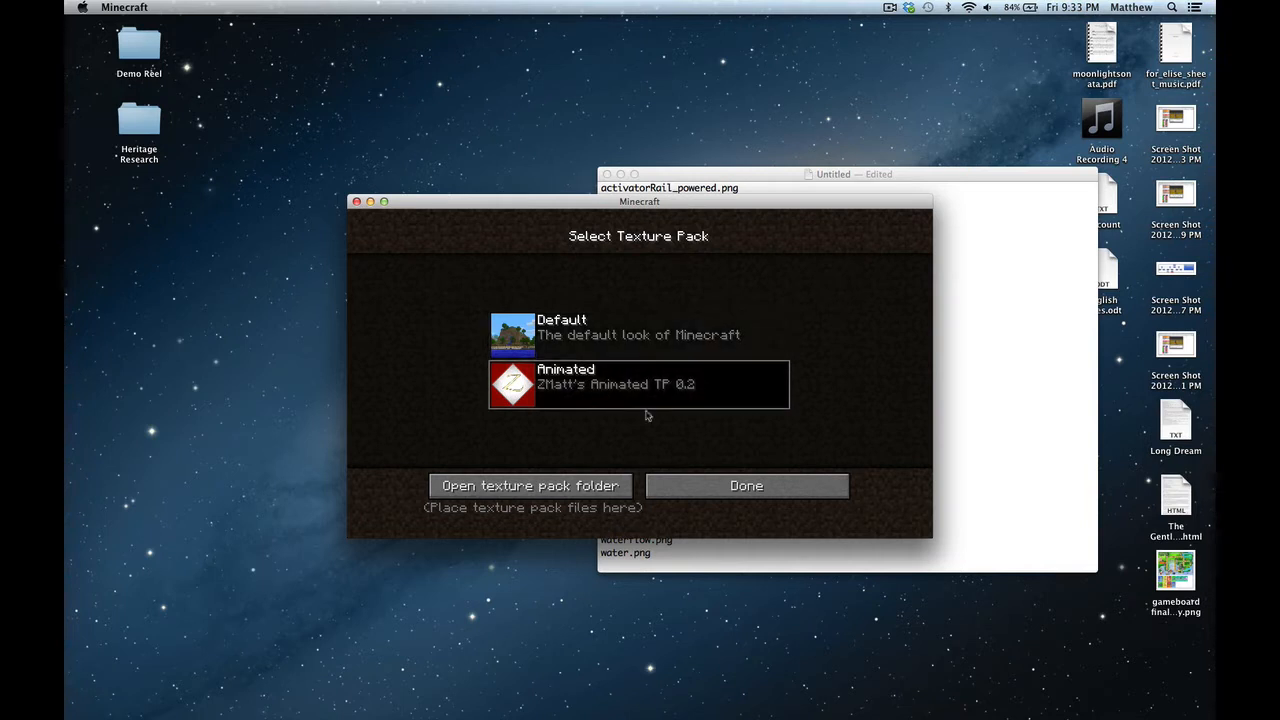
pyautogui.click(705, 485)
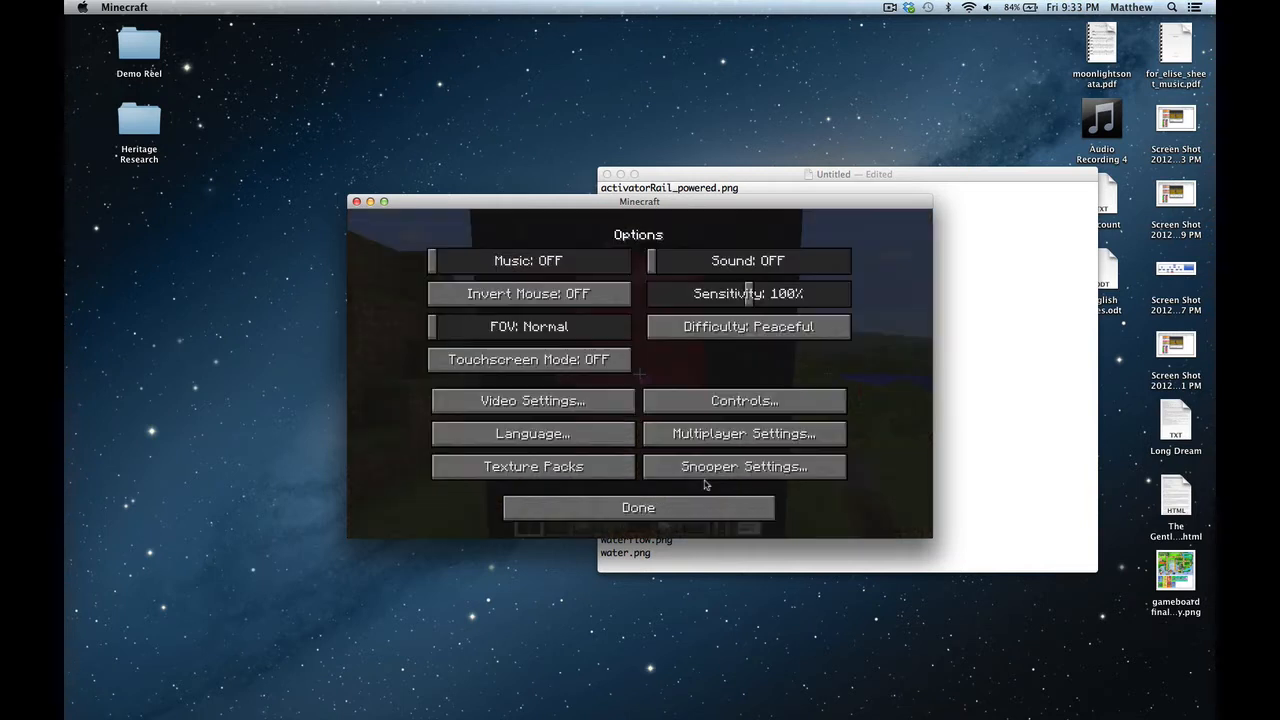
pyautogui.click(692, 511)
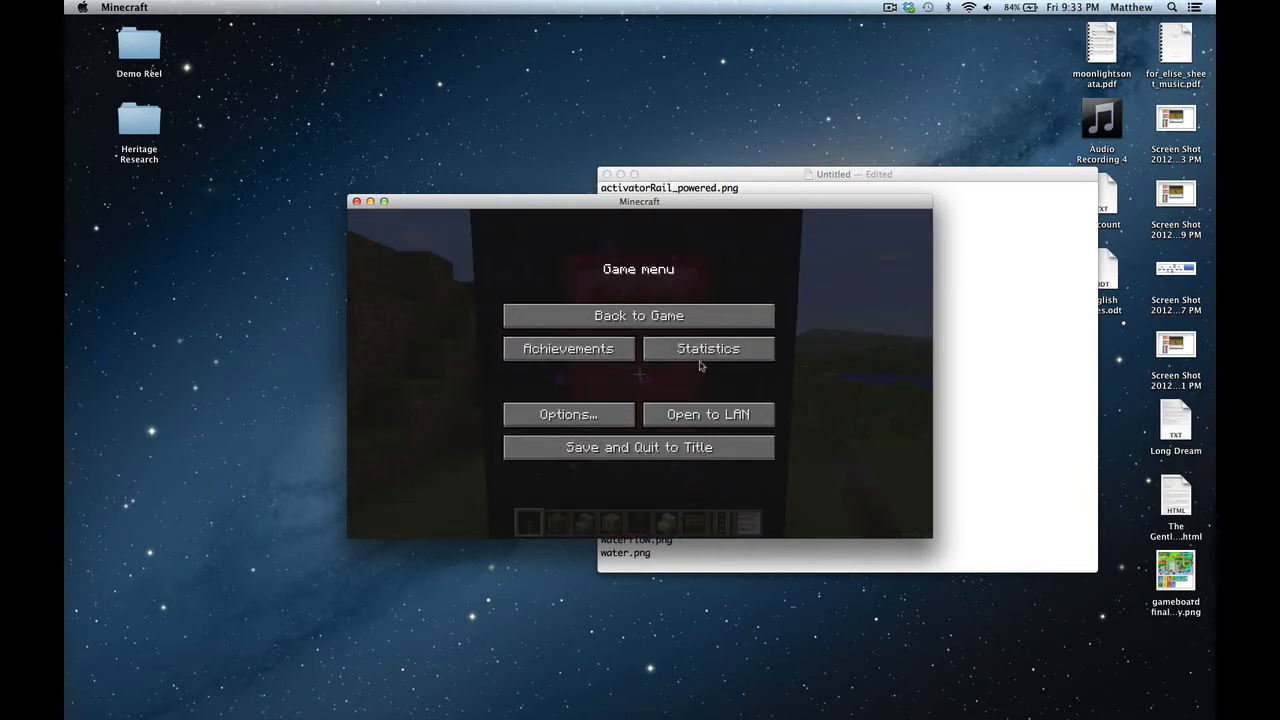
pyautogui.click(639, 316)
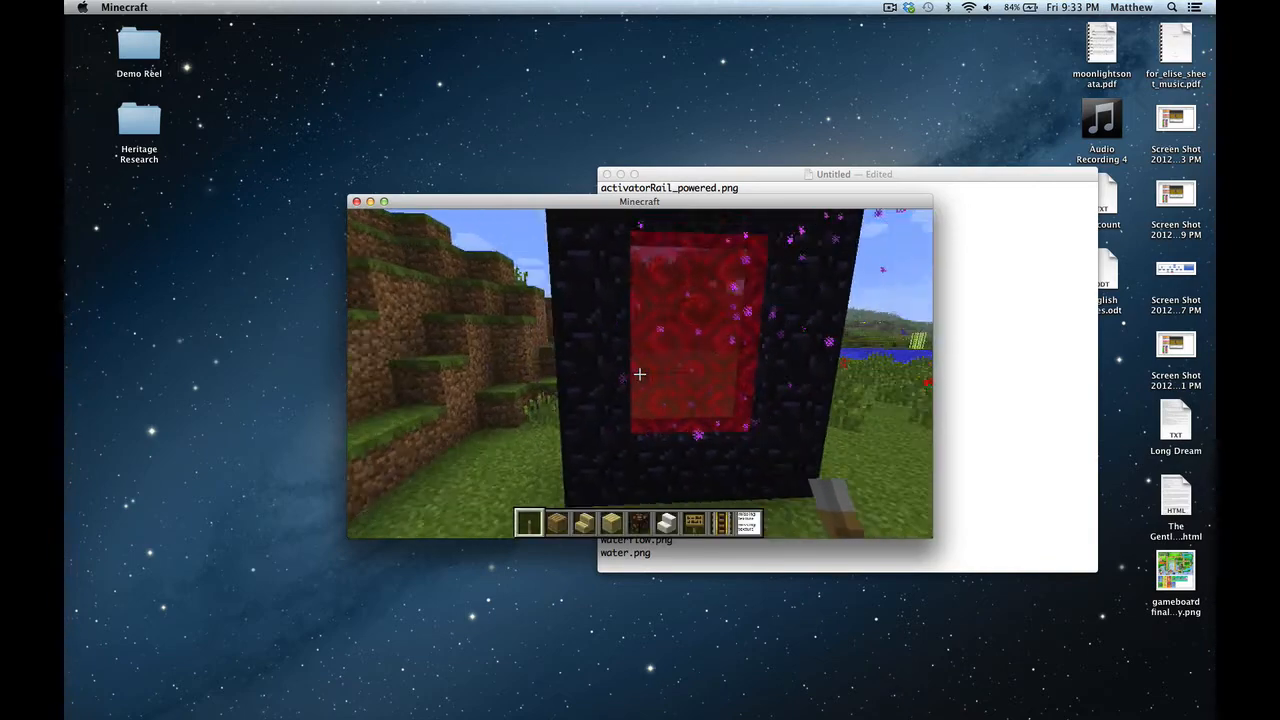
# - Walk around the nether portal to examine its texture with the Animated pack applied
pyautogui.press('s')
pyautogui.press('w')
pyautogui.press('s')
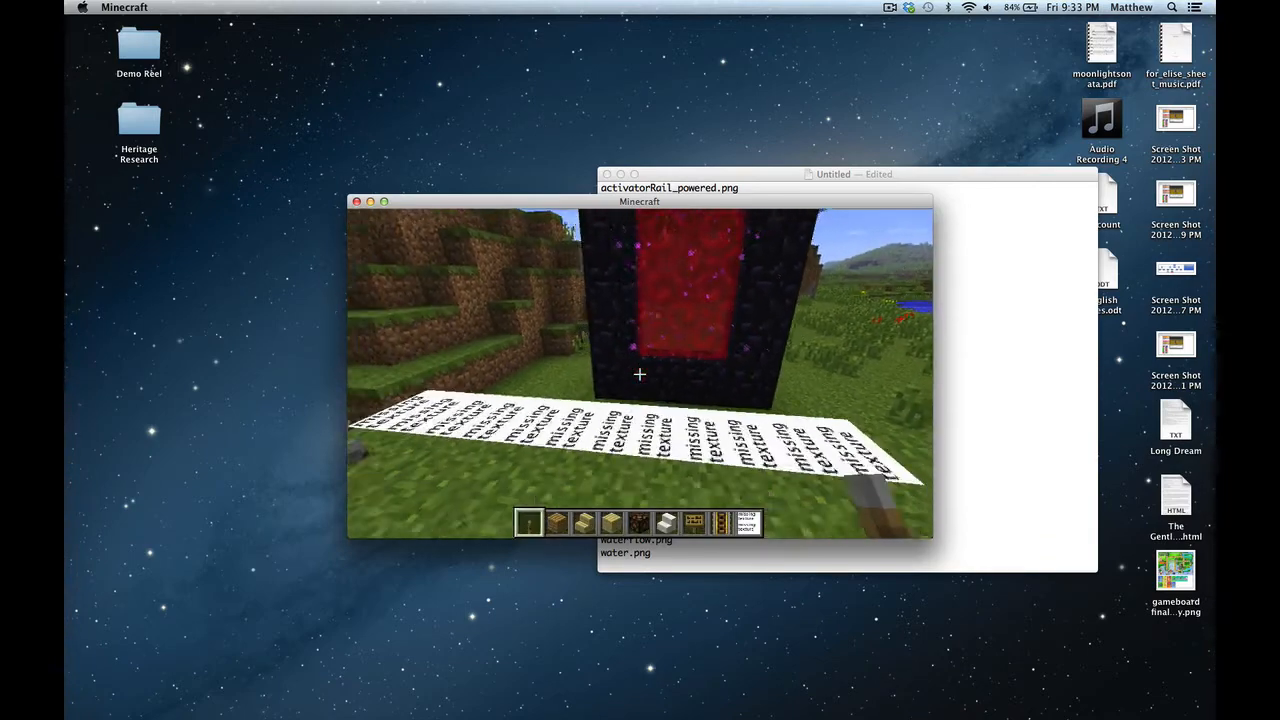
pyautogui.press('a')
pyautogui.press('w')
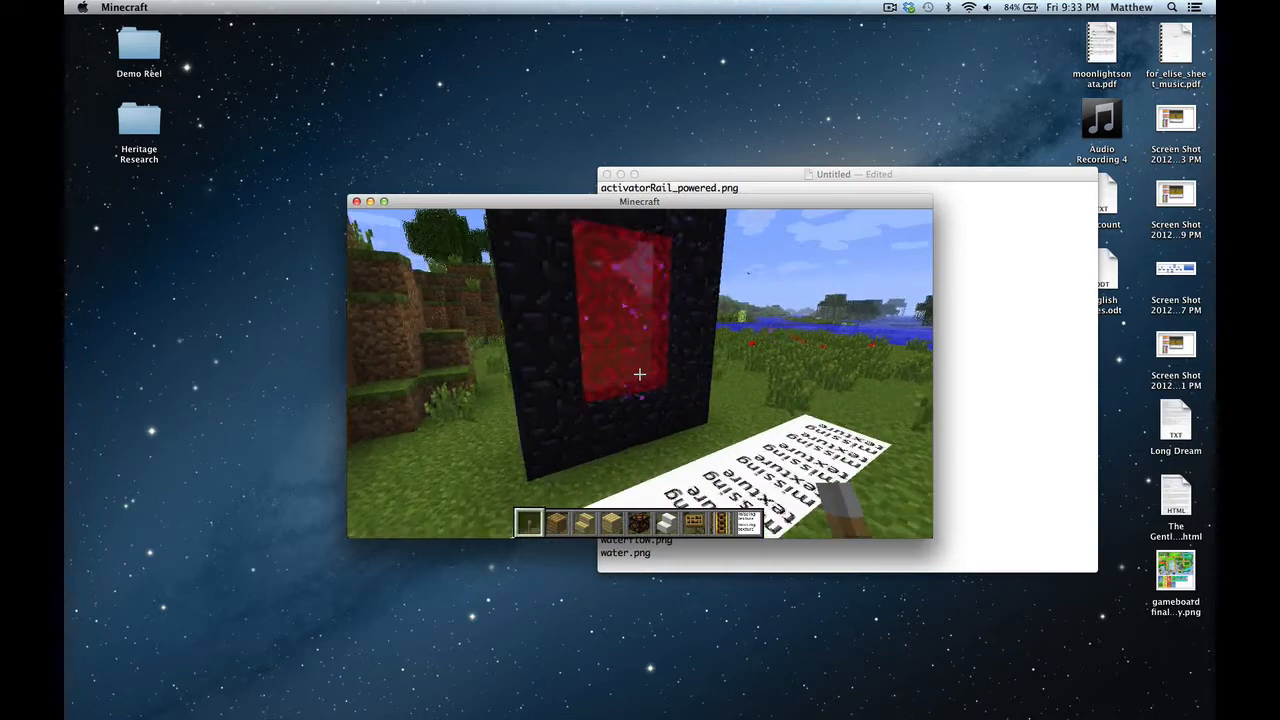
pyautogui.press('d')
pyautogui.press('s')
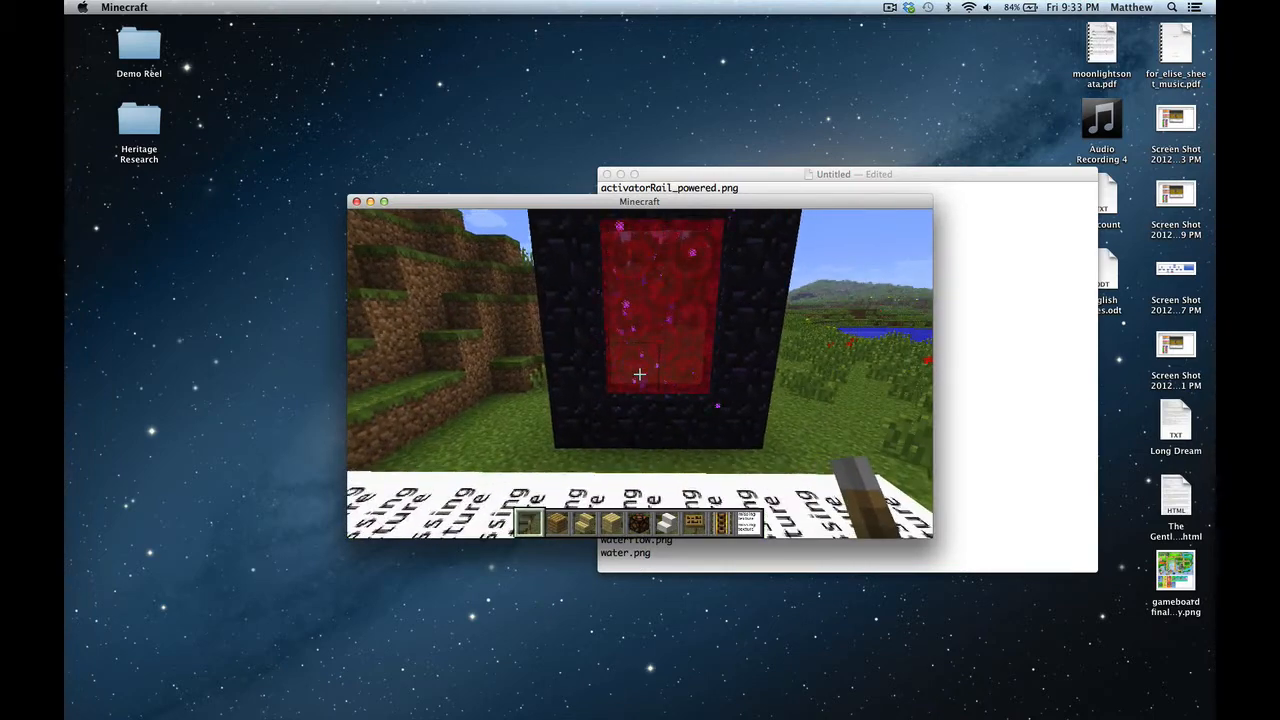
# - Switch the game's texture pack back to Default
pyautogui.press('Escape')
pyautogui.click(608, 414)
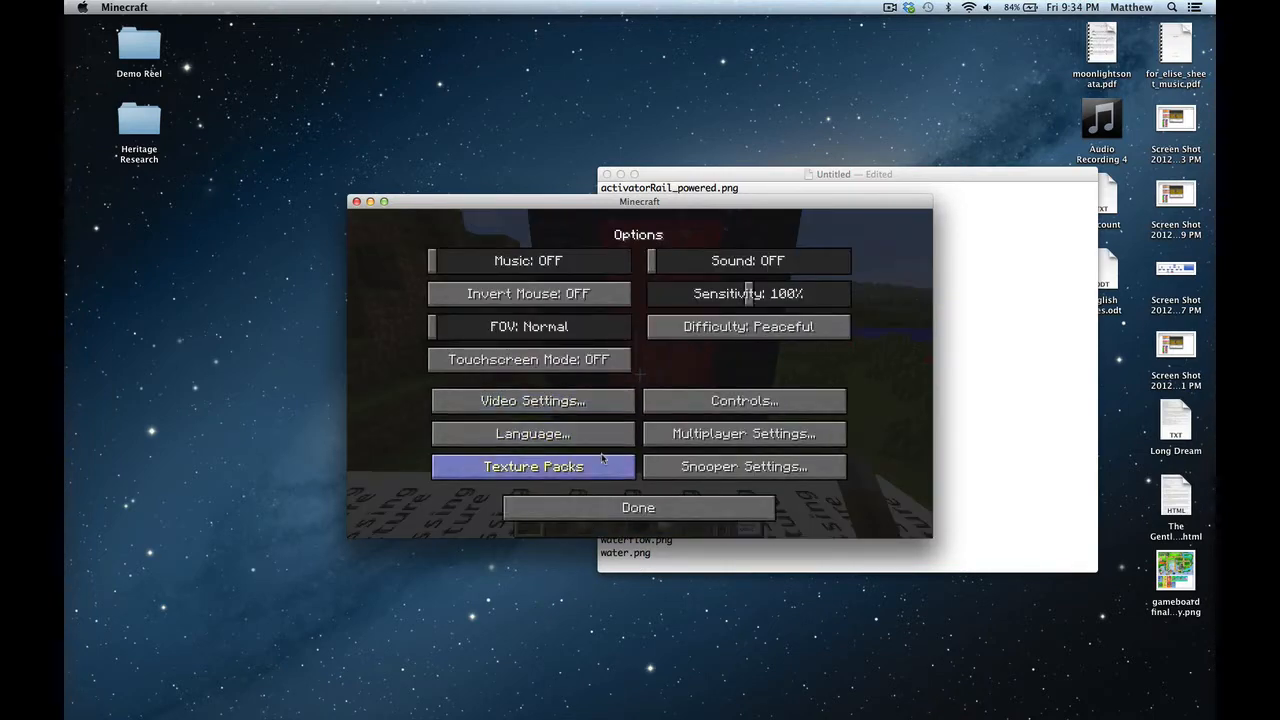
pyautogui.click(602, 457)
pyautogui.click(653, 334)
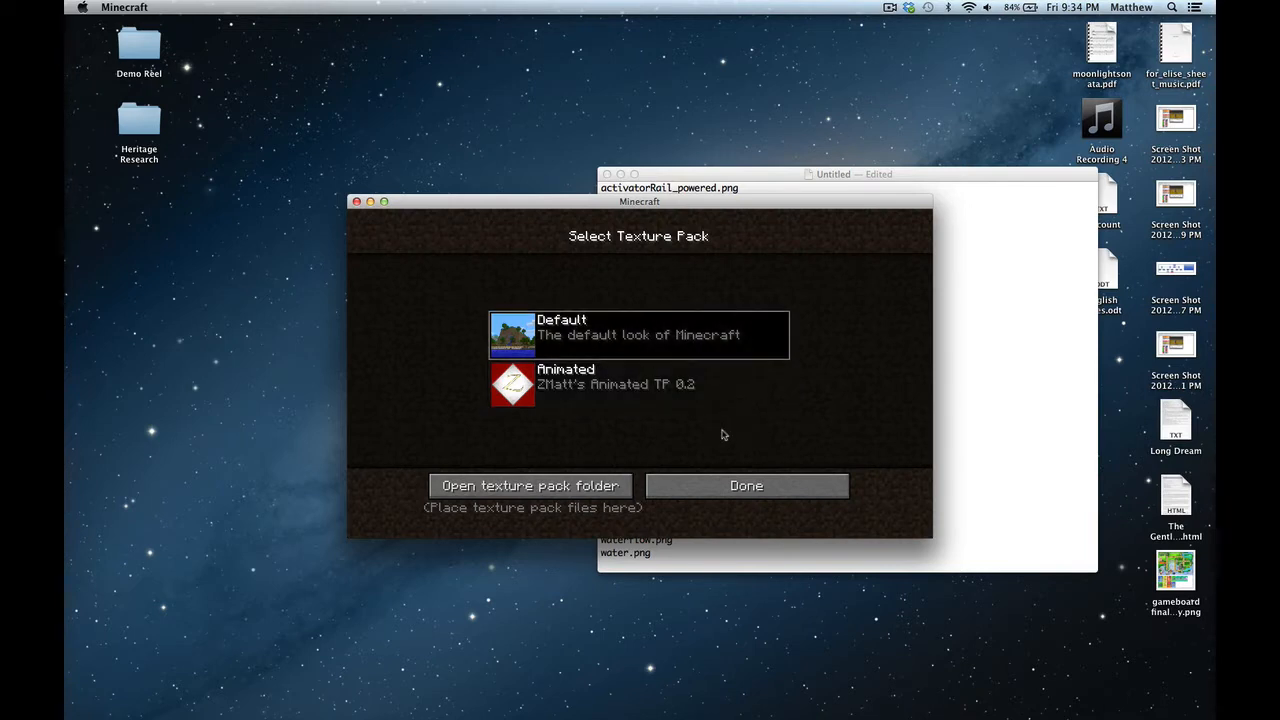
pyautogui.click(743, 486)
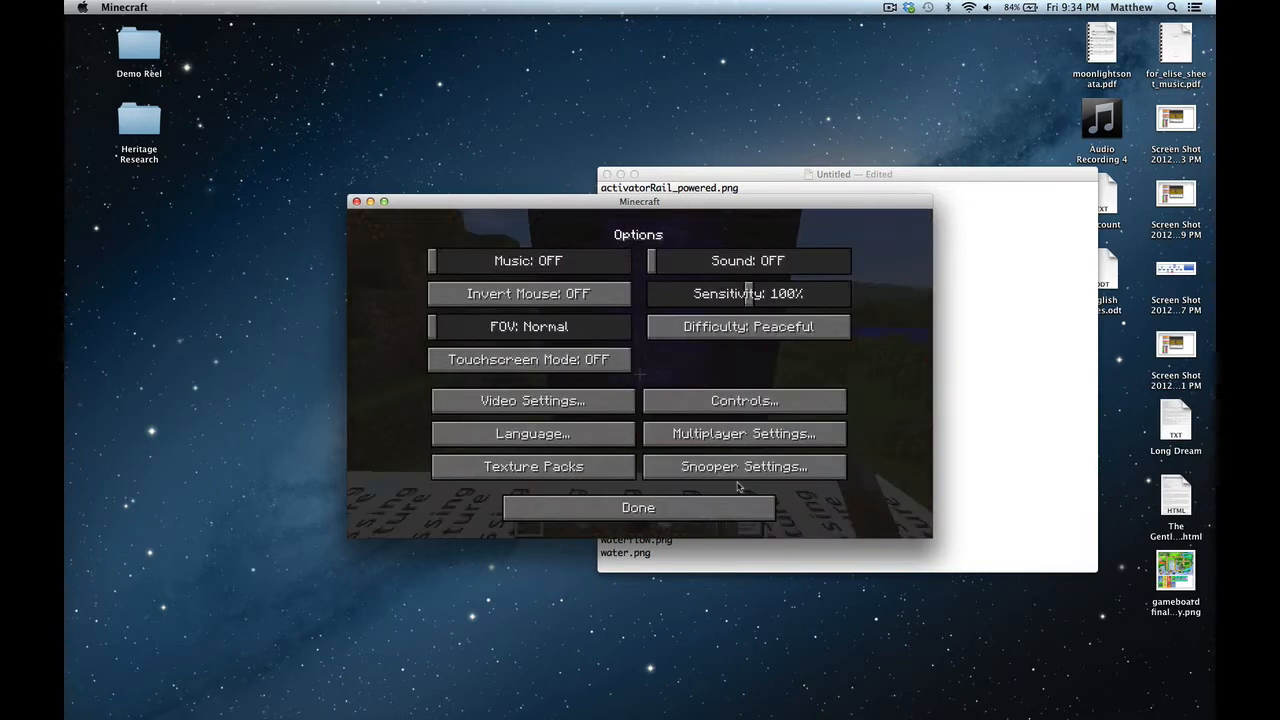
# - Save and leave the world, and quit Minecraft
pyautogui.click(686, 508)
pyautogui.click(585, 447)
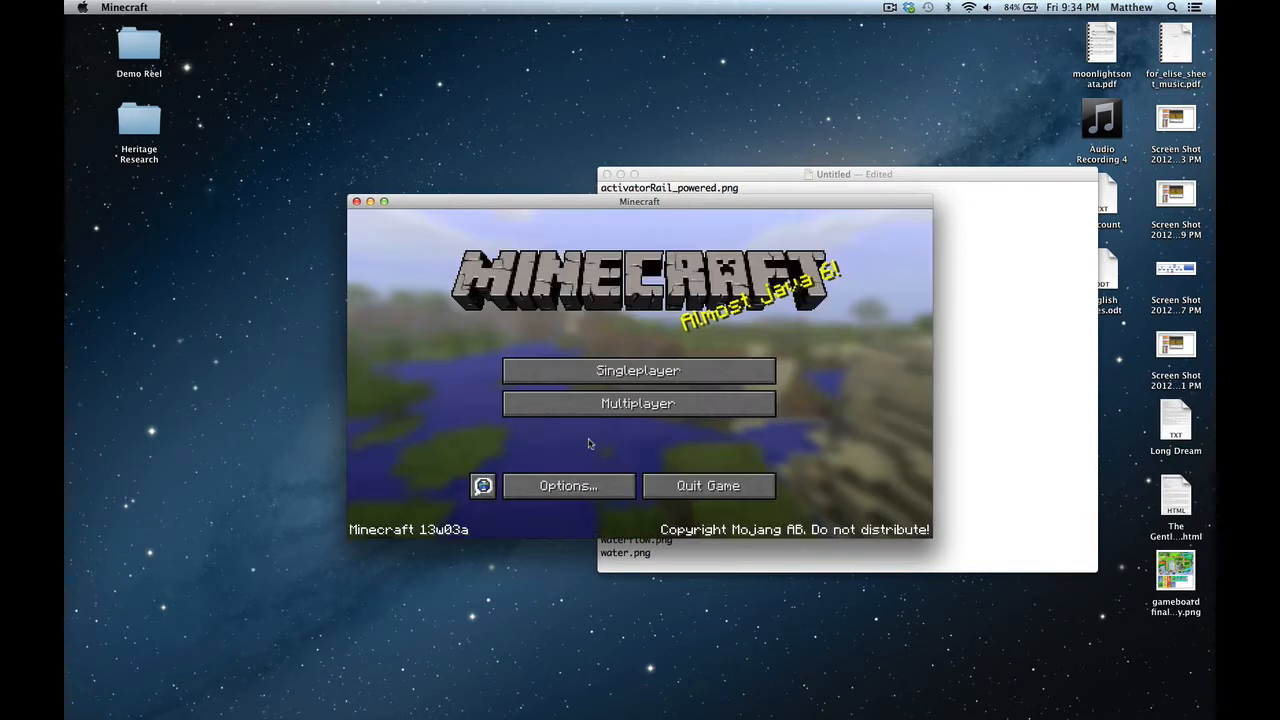
pyautogui.click(680, 493)
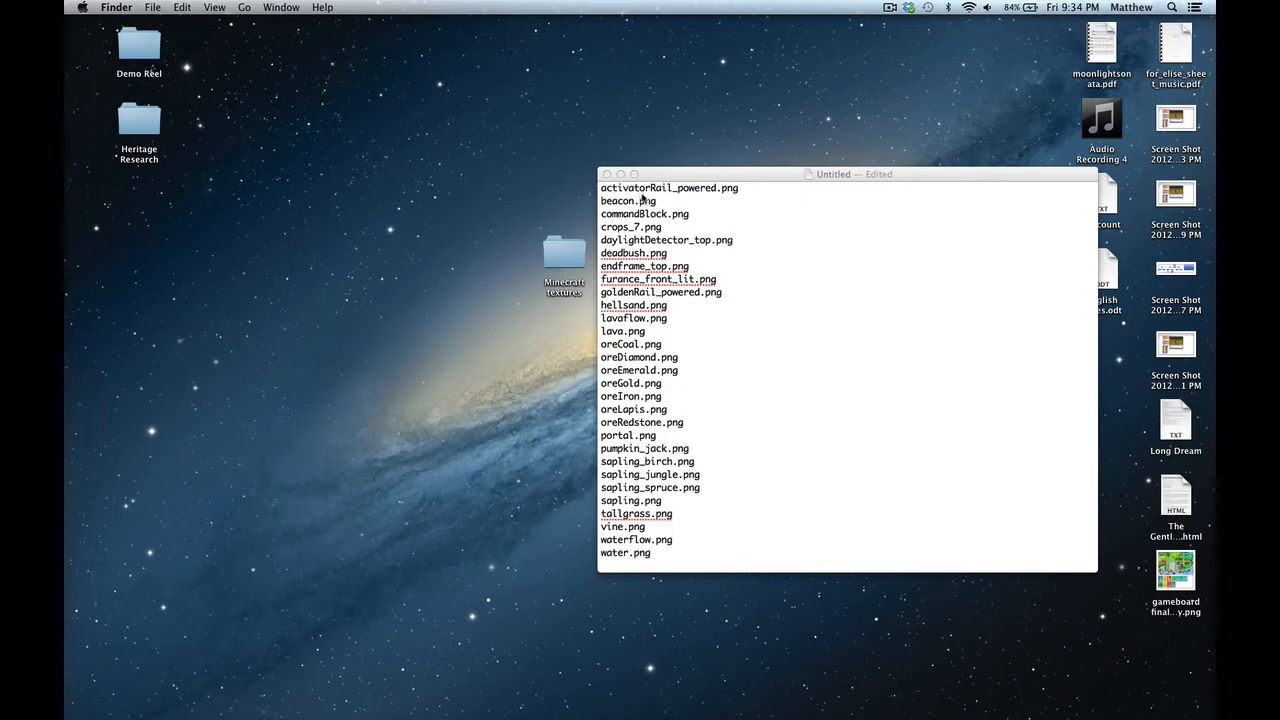
# - Review the list of texture file names in the text document, pointing out goldenRail_powered.png and activatorRail_powered.png
pyautogui.click(664, 200)
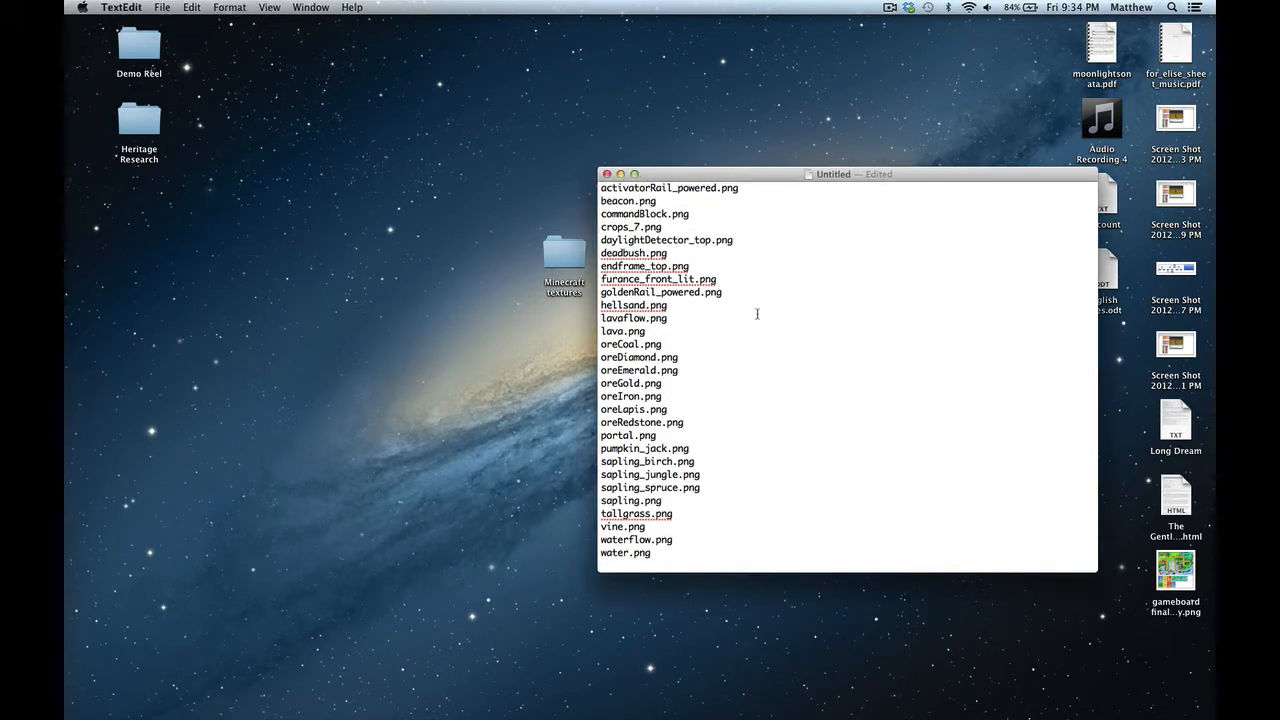
pyautogui.moveTo(733, 293); pyautogui.dragTo(600, 292)
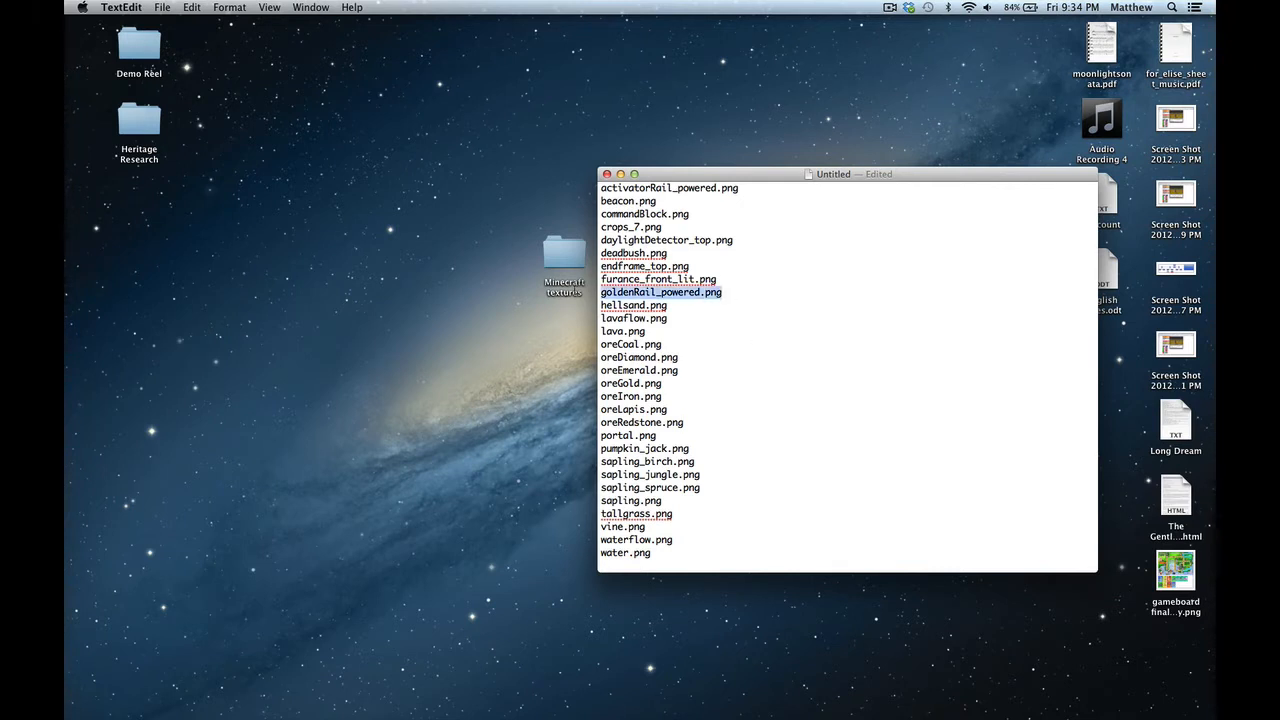
pyautogui.tripleClick(811, 290)
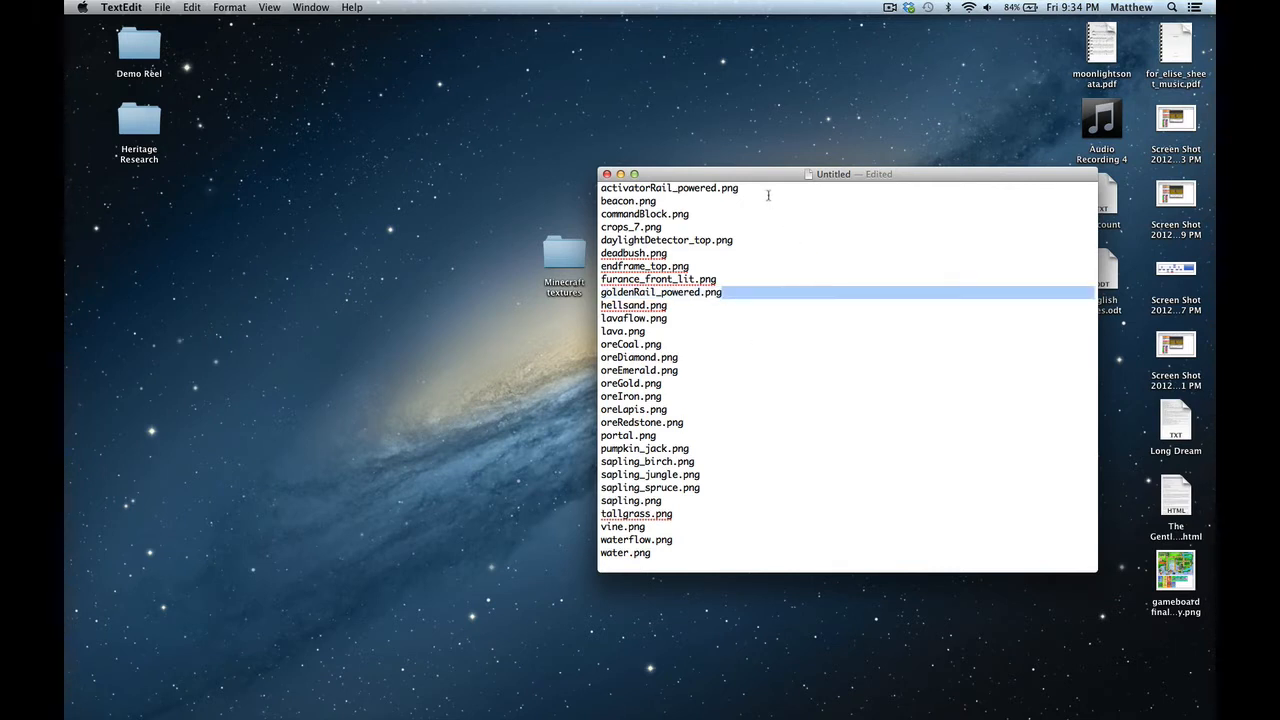
pyautogui.click(768, 196)
pyautogui.moveTo(756, 188)
pyautogui.mouseDown()
pyautogui.moveTo(587, 185)
pyautogui.moveTo(761, 188)
pyautogui.mouseUp()
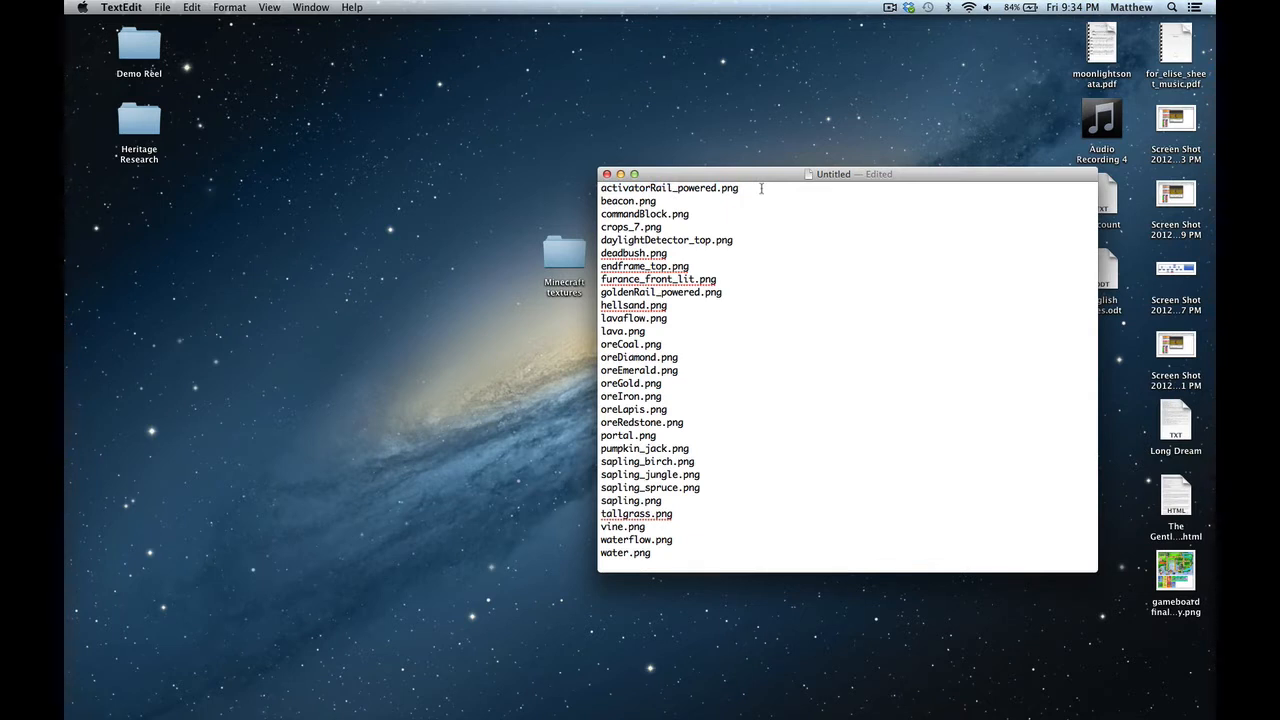
pyautogui.click(725, 293)
pyautogui.click(740, 188)
# - Open the blocks and Minecraft textures folders in Finder and move activatorRail.png from Minecraft textures into blocks
pyautogui.moveTo(420, 690)
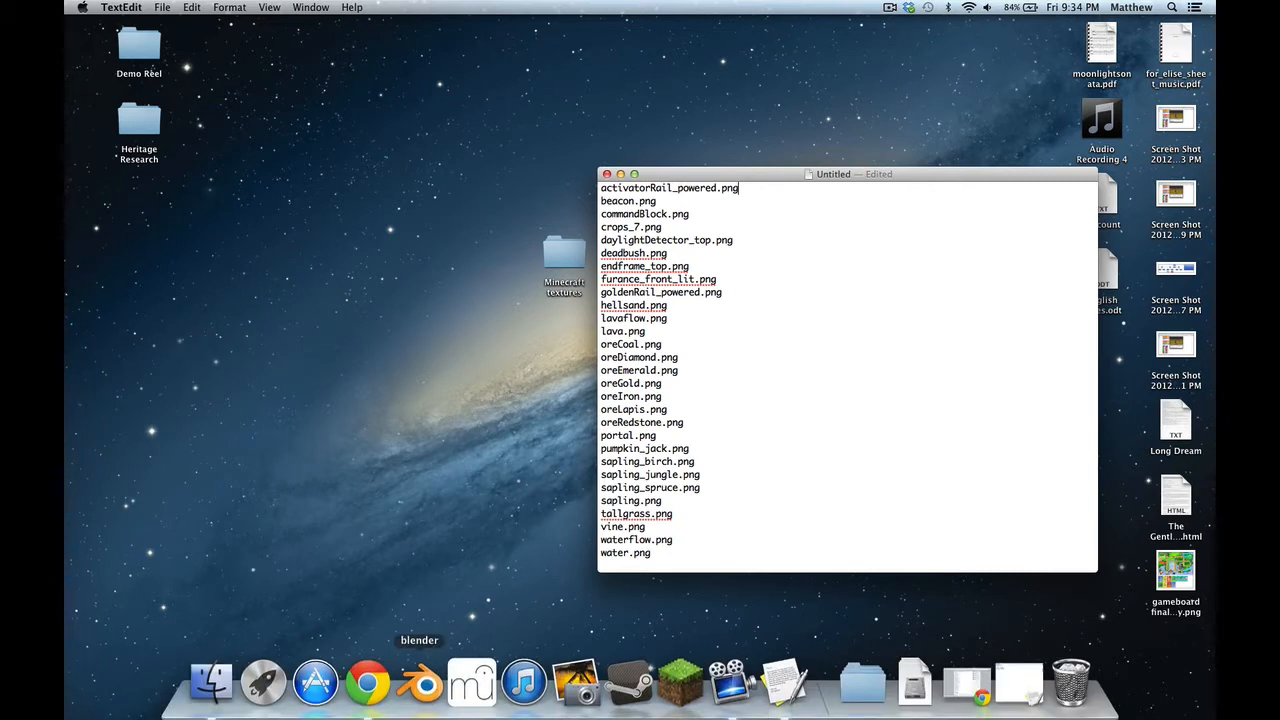
pyautogui.click(211, 682)
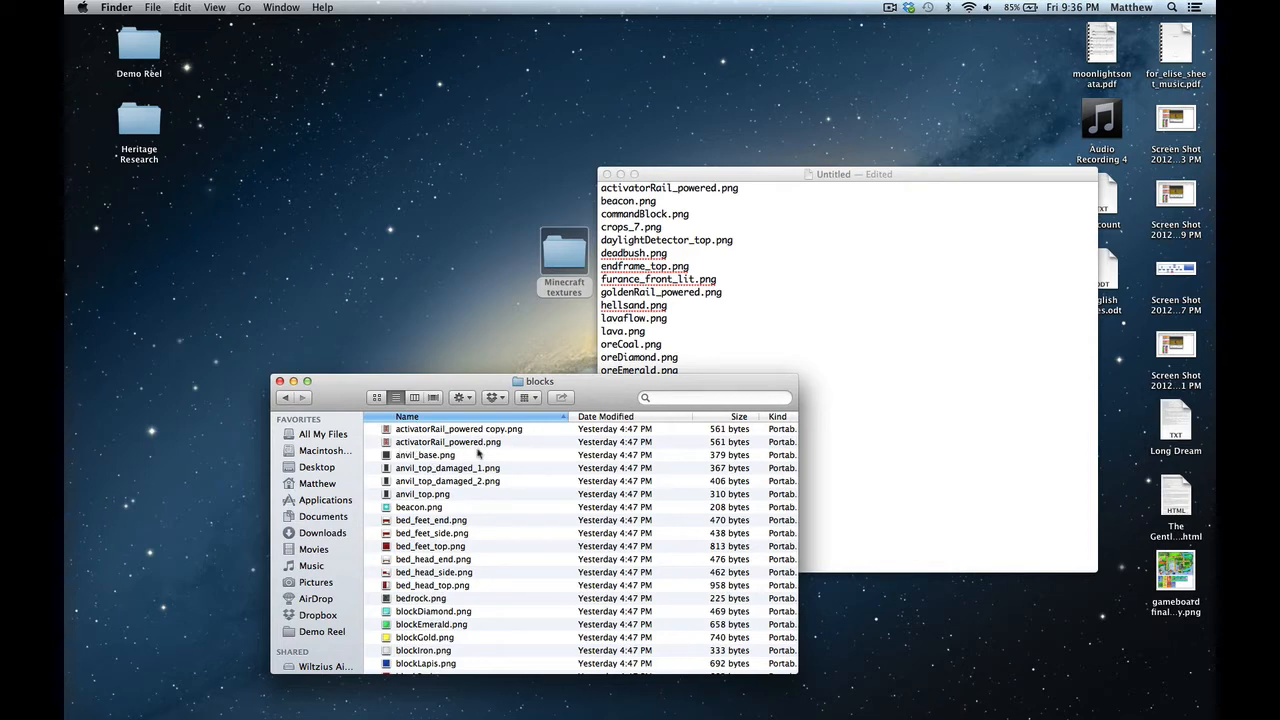
pyautogui.doubleClick(562, 258)
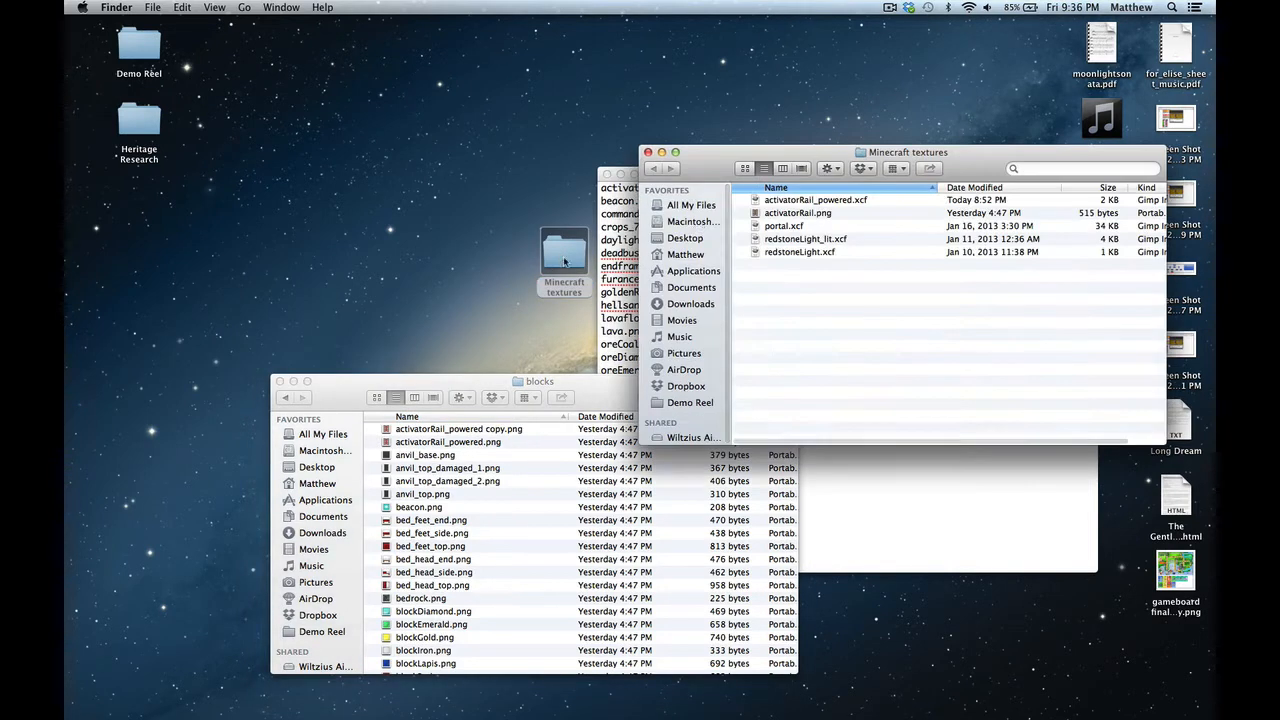
pyautogui.click(806, 214)
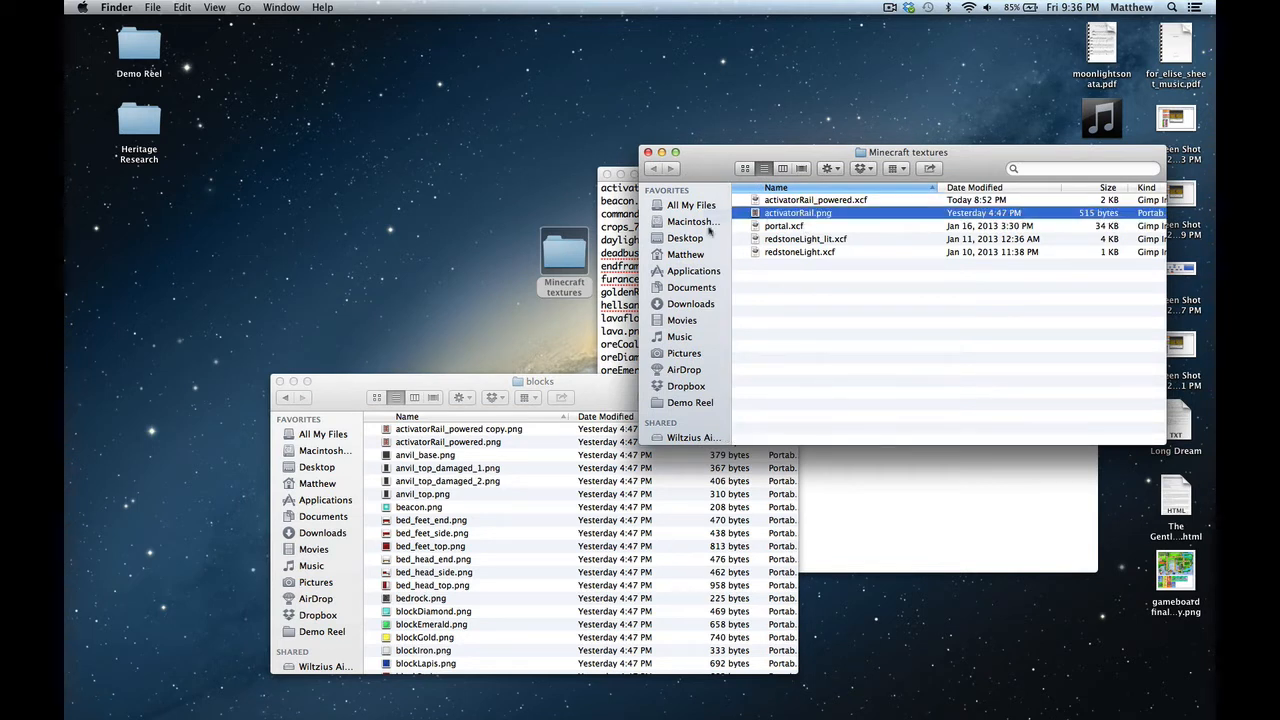
pyautogui.moveTo(474, 466); pyautogui.dragTo(474, 466)
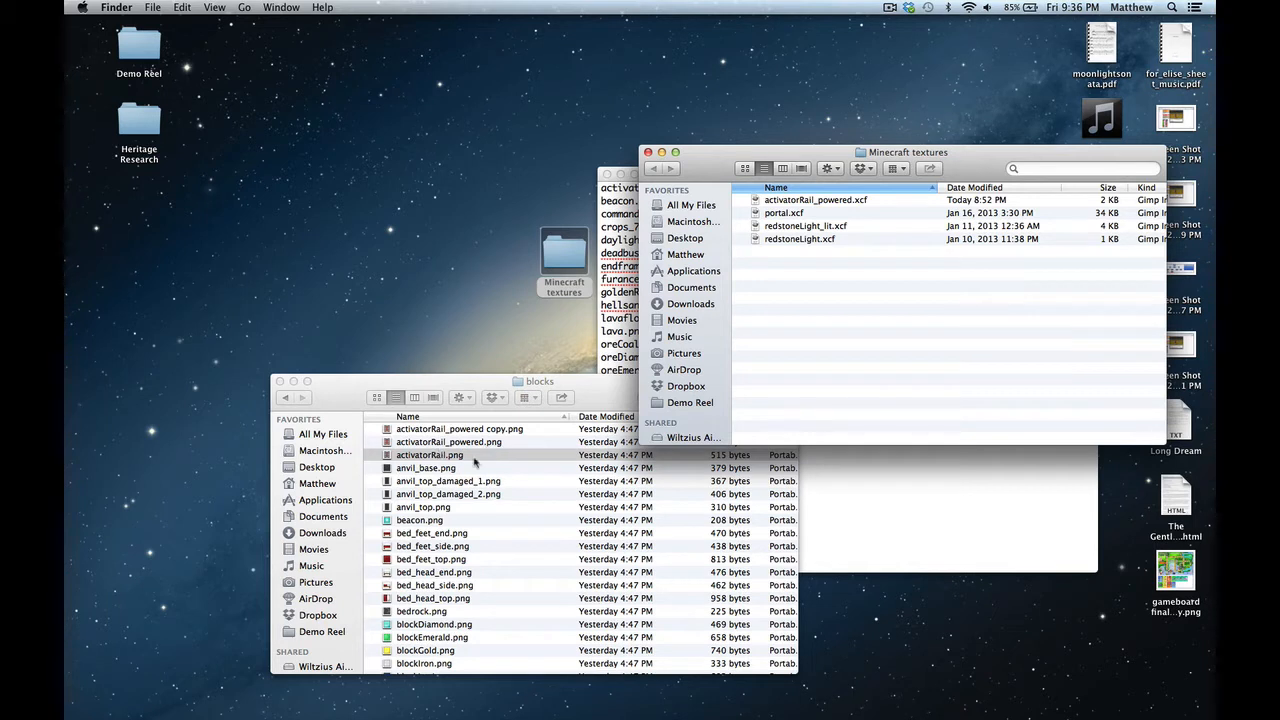
# - Move the activatorRail_powered.png copy and a new duplicate of activatorRail.png from blocks into the Minecraft textures folder, and close blocks
pyautogui.moveTo(475, 434); pyautogui.dragTo(860, 374)
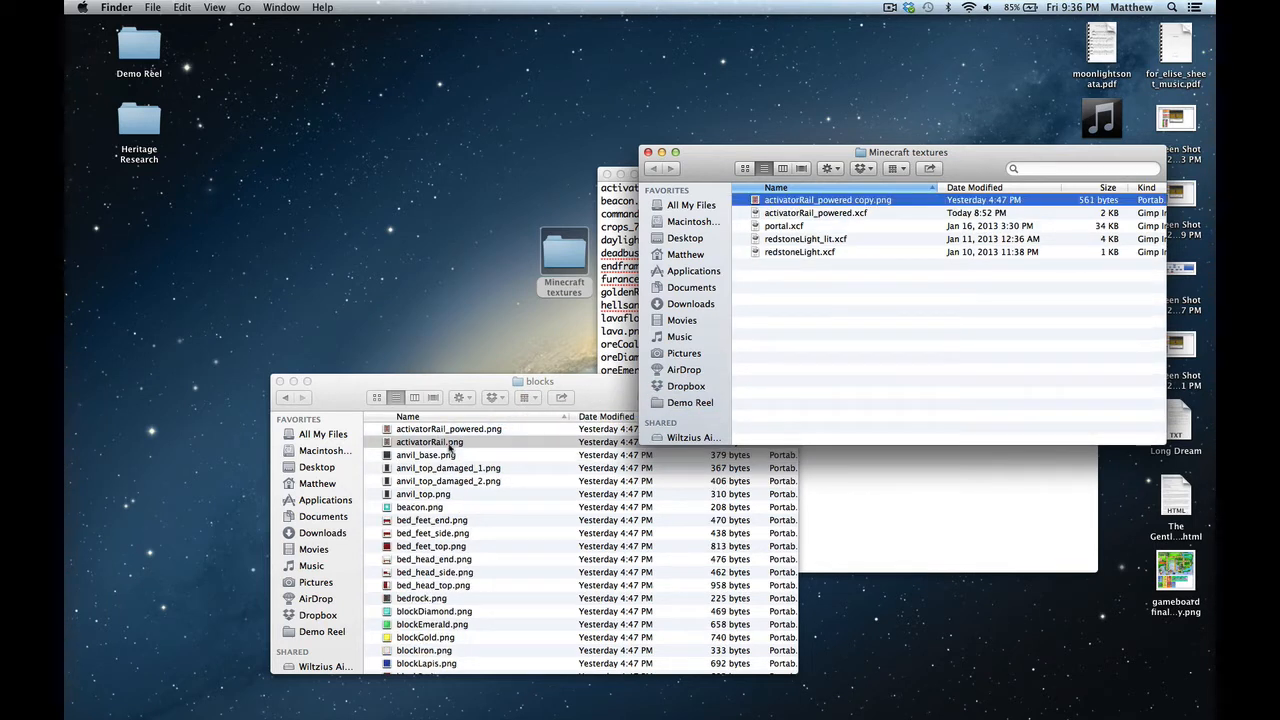
pyautogui.rightClick(449, 446)
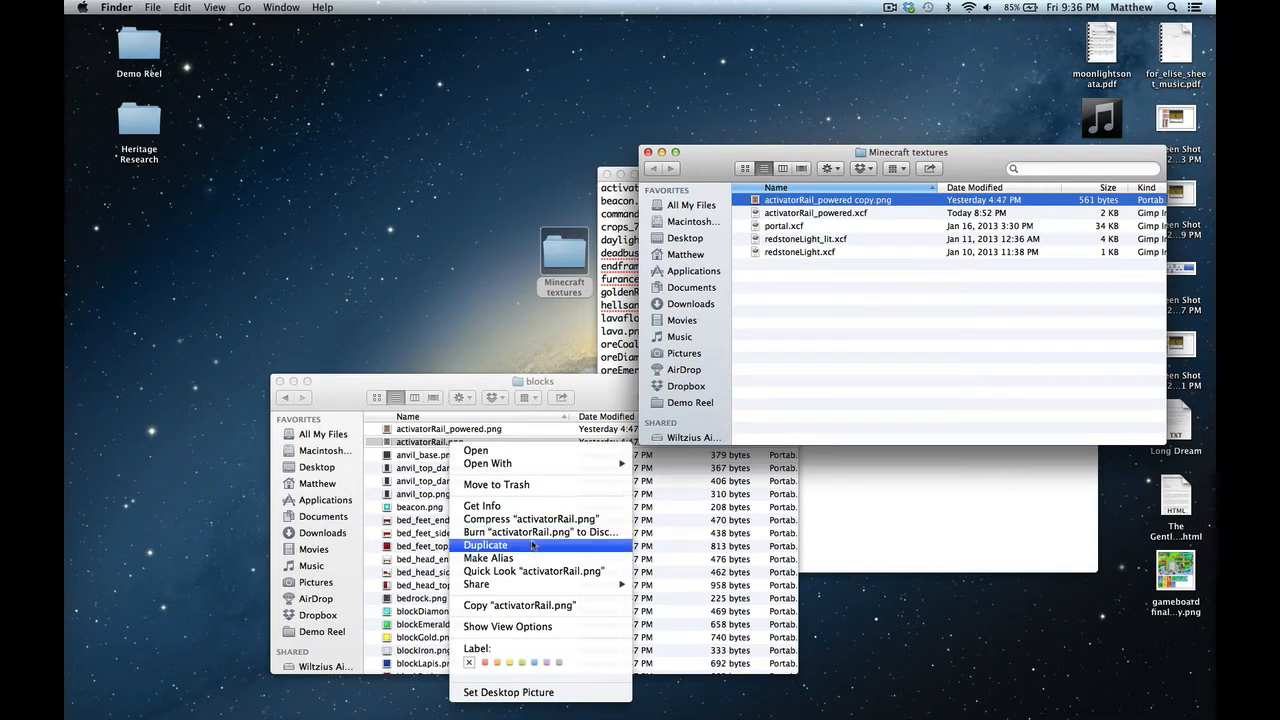
pyautogui.click(533, 545)
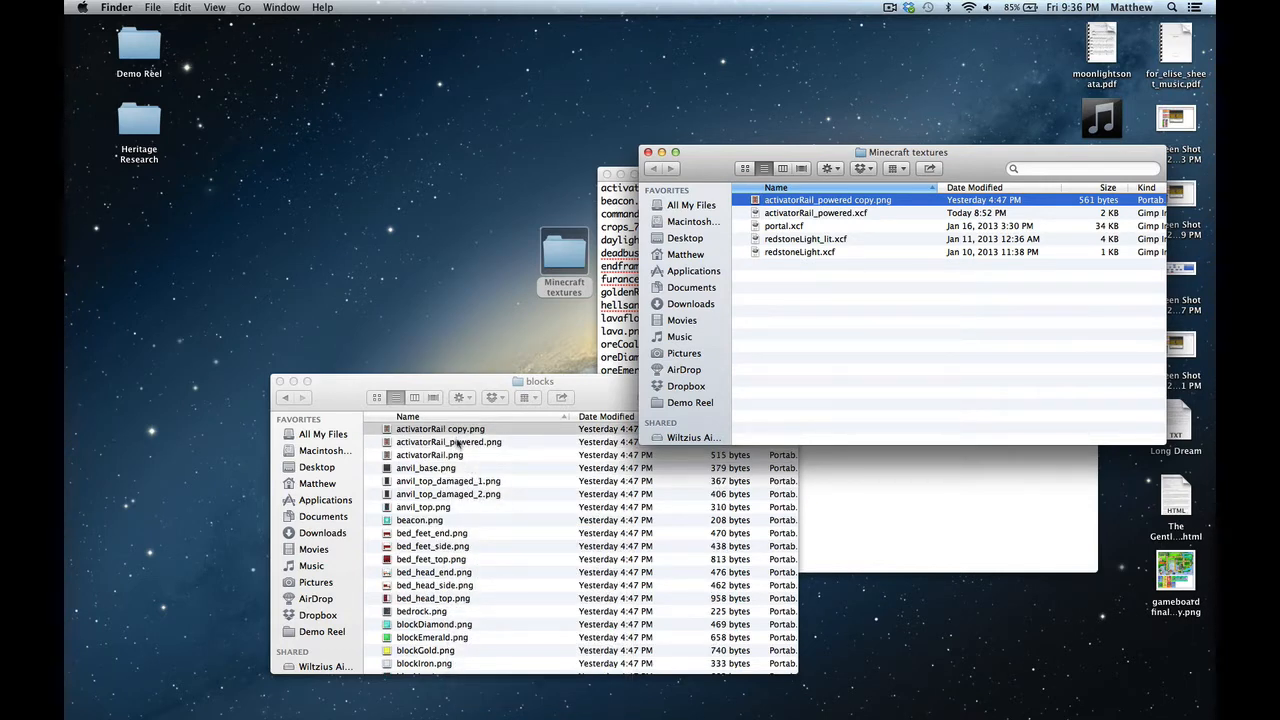
pyautogui.moveTo(466, 430); pyautogui.dragTo(858, 368)
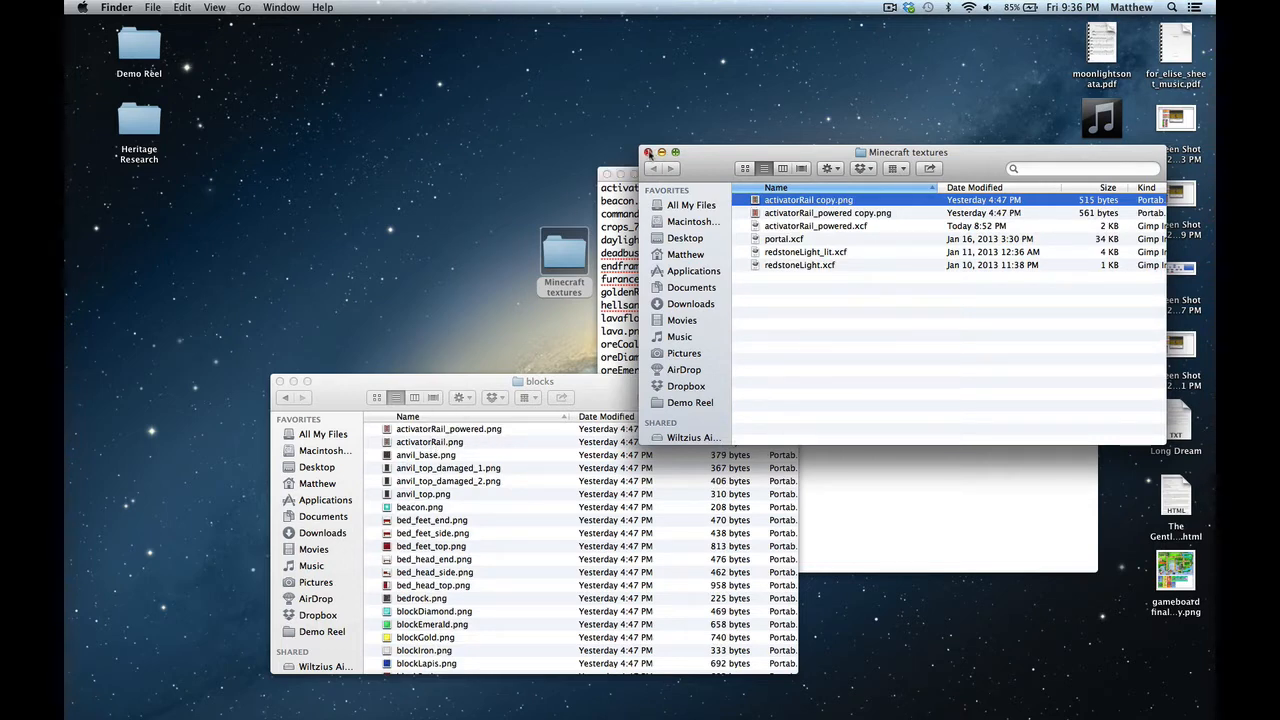
pyautogui.click(280, 381)
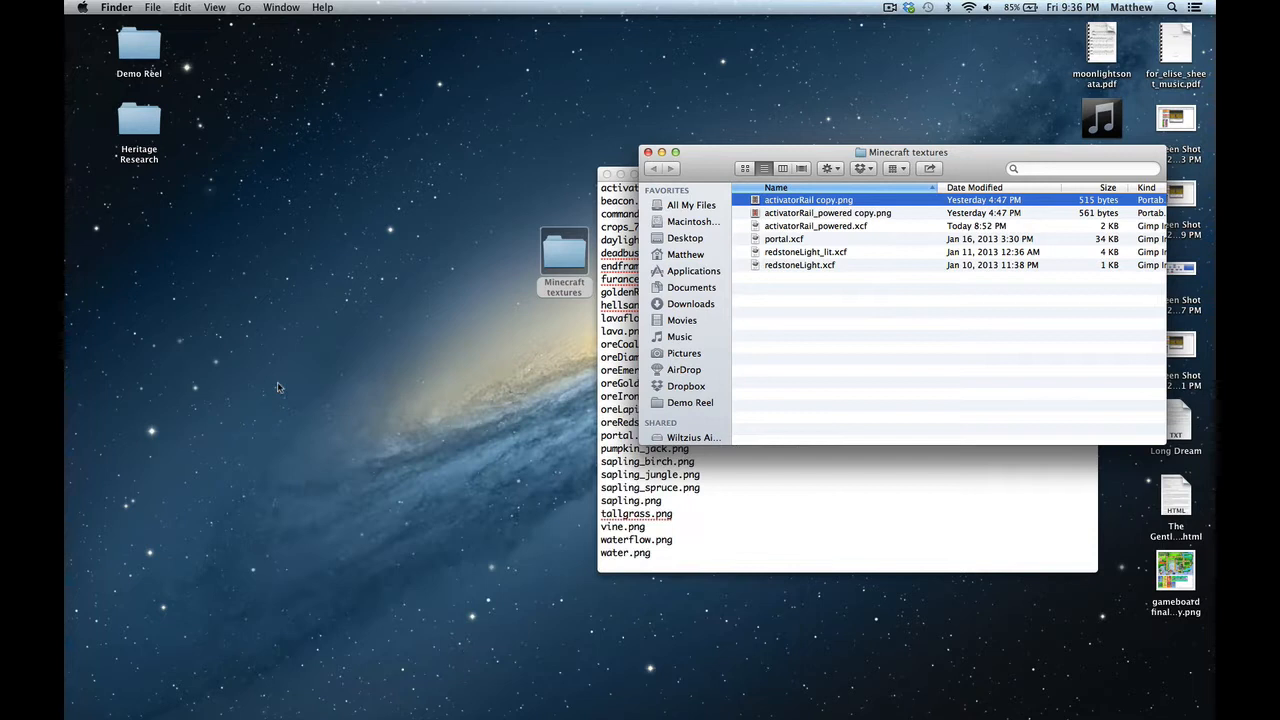
# - Open both rail texture copies in Preview, close pack.png and place the two images side by side
pyautogui.keyDown('shift'); pyautogui.click(826, 214); pyautogui.keyUp('shift')
pyautogui.doubleClick(827, 203)
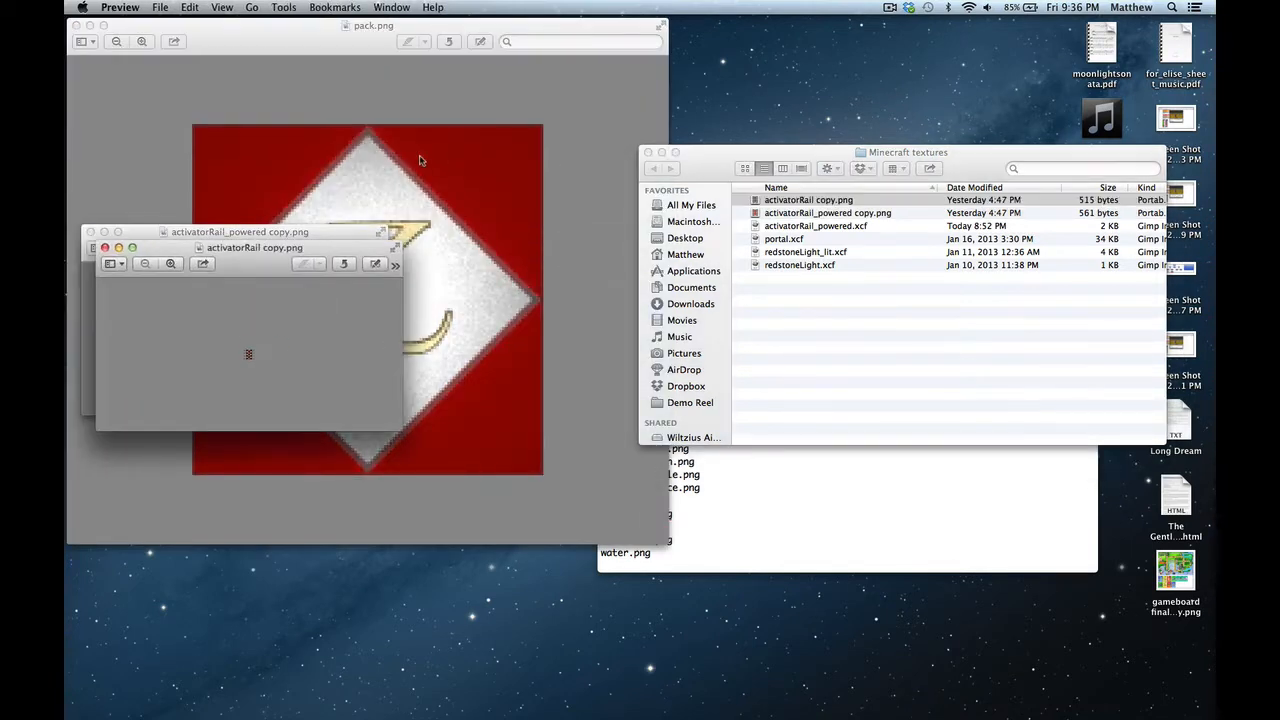
pyautogui.click(77, 25)
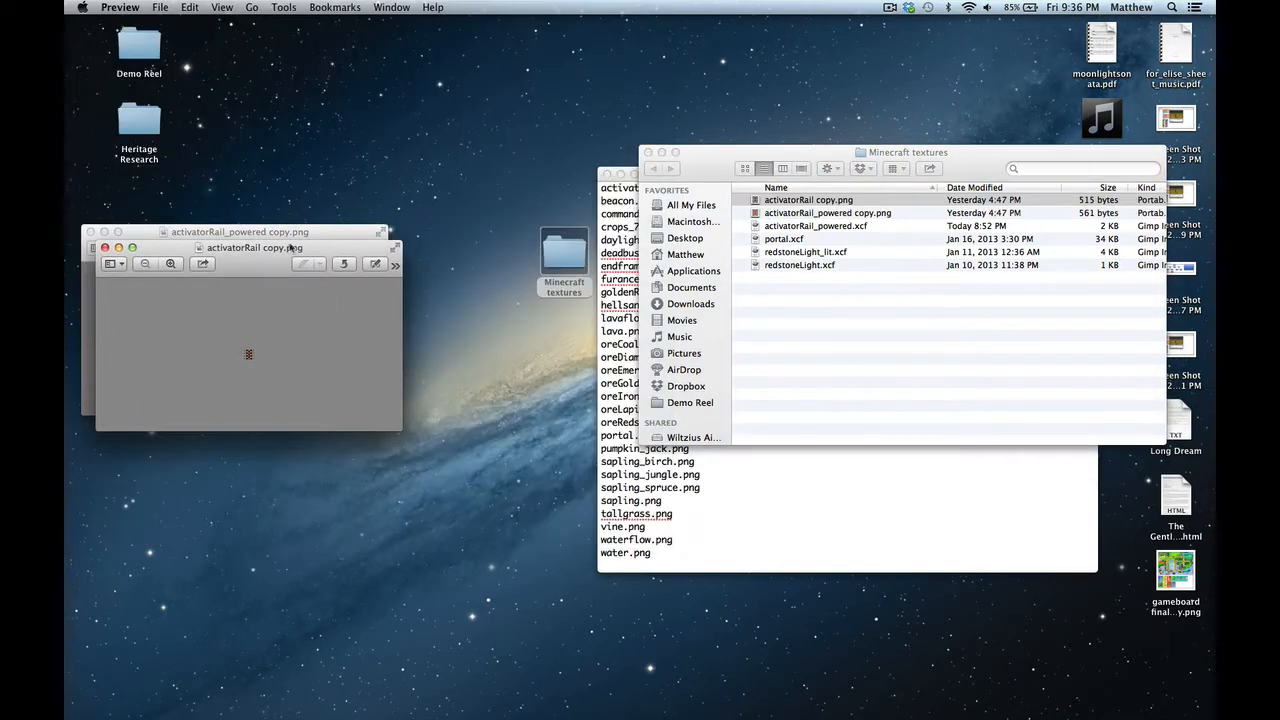
pyautogui.moveTo(233, 262); pyautogui.dragTo(618, 220)
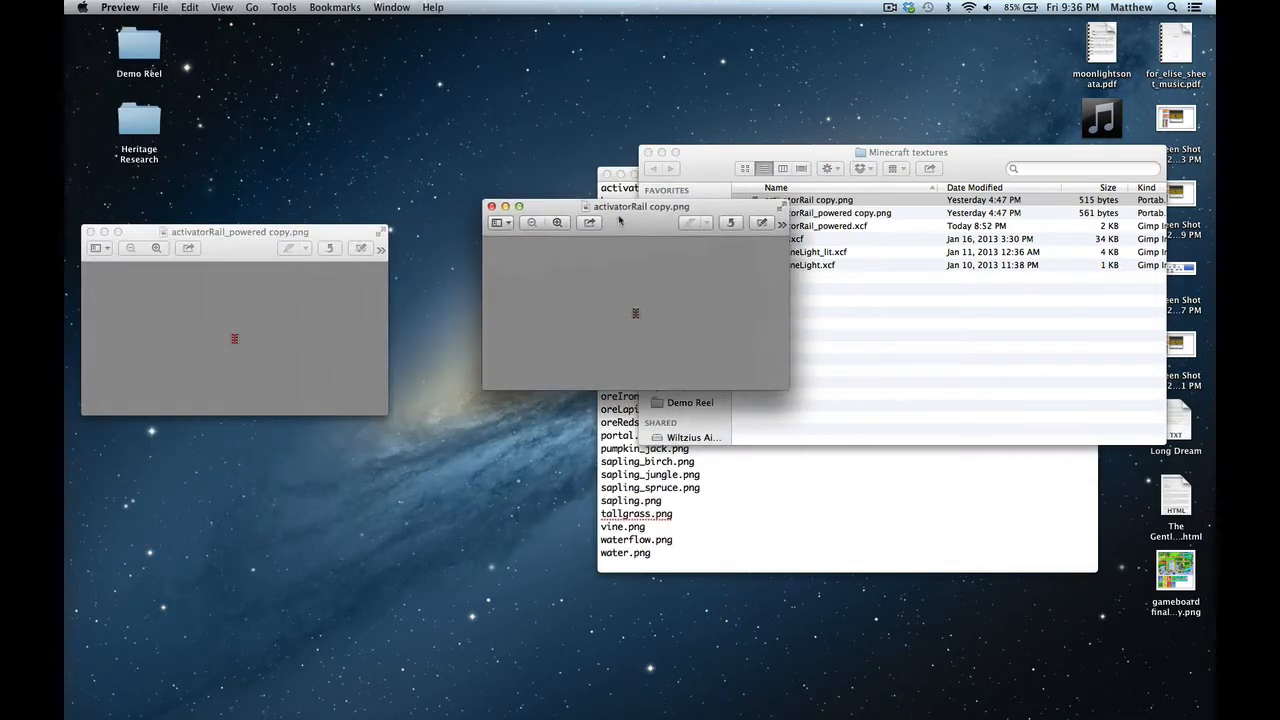
# - Enlarge the powered and unpowered activator rail images to compare their pixel colours
pyautogui.click(156, 248)
pyautogui.click(156, 248)
pyautogui.click(156, 248)
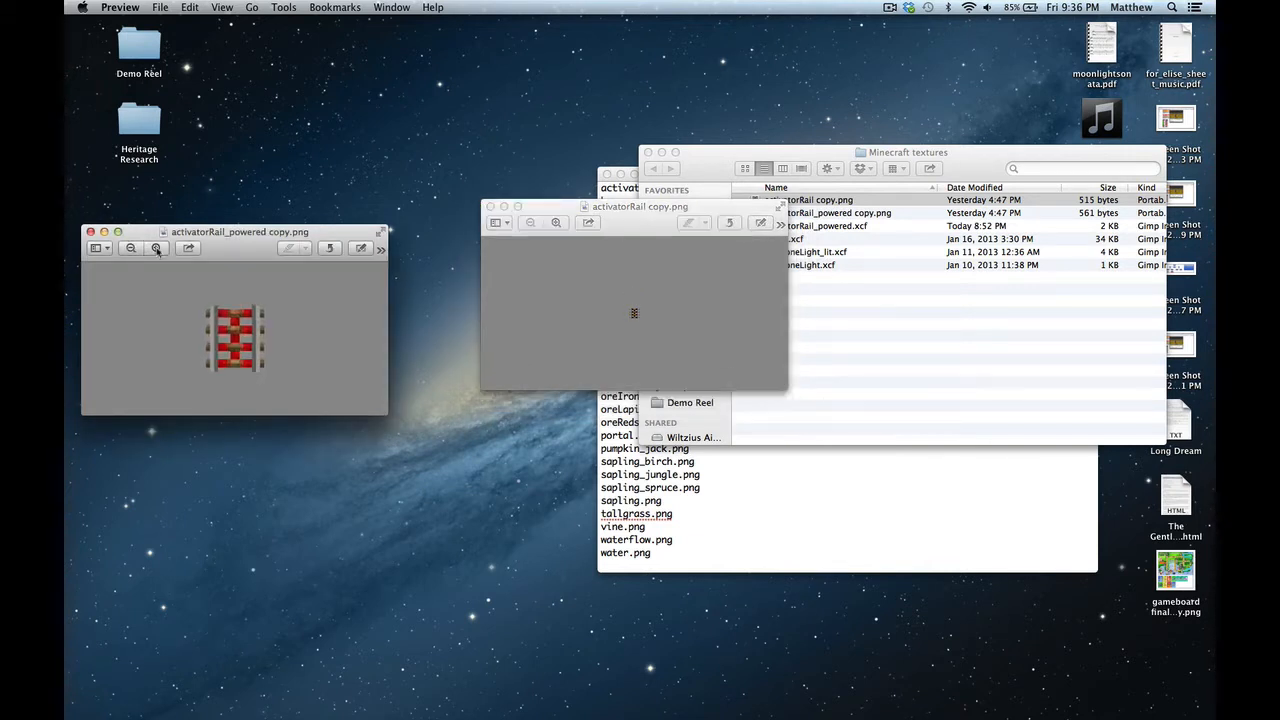
pyautogui.click(156, 248)
pyautogui.click(156, 248)
pyautogui.click(156, 248)
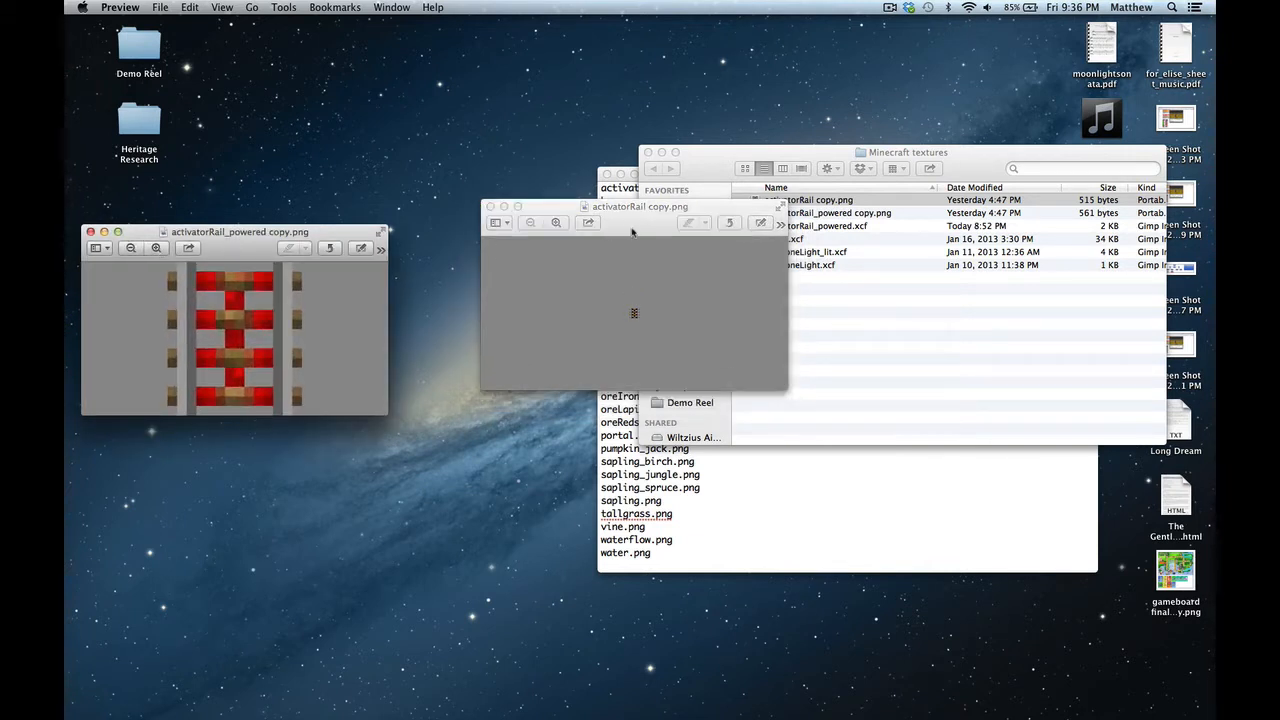
pyautogui.click(560, 223)
pyautogui.click(562, 224)
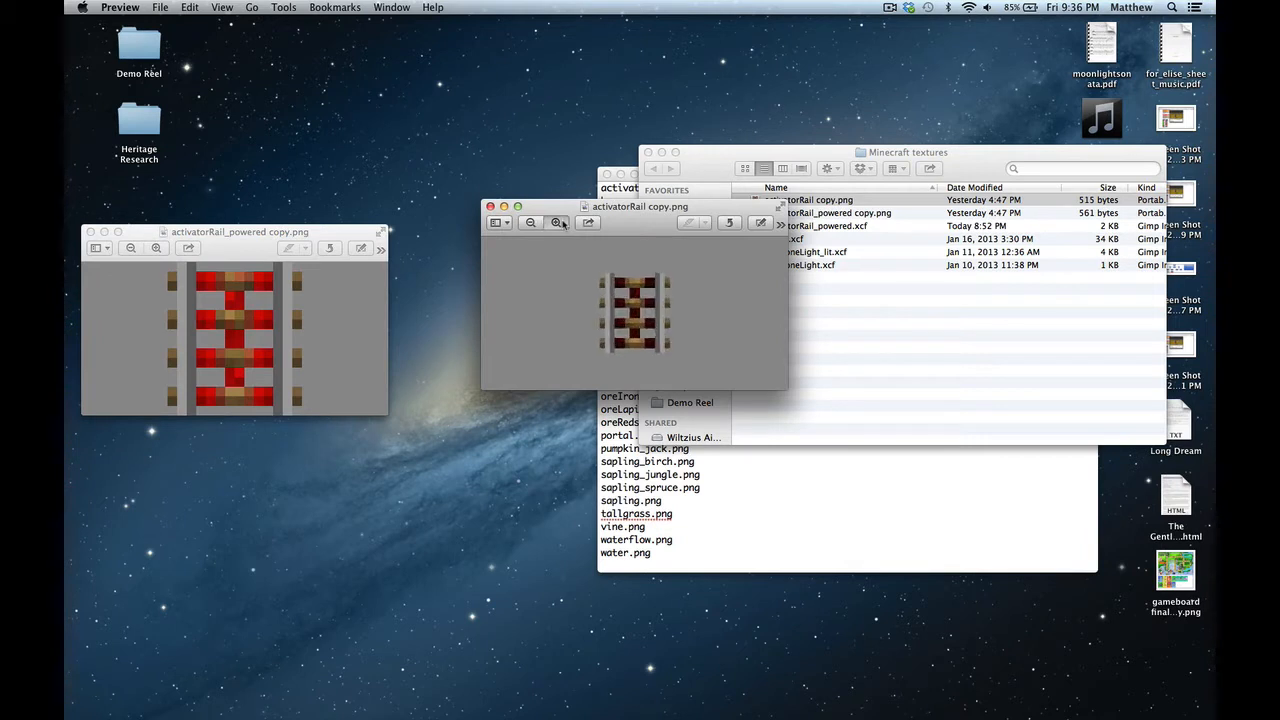
pyautogui.click(562, 224)
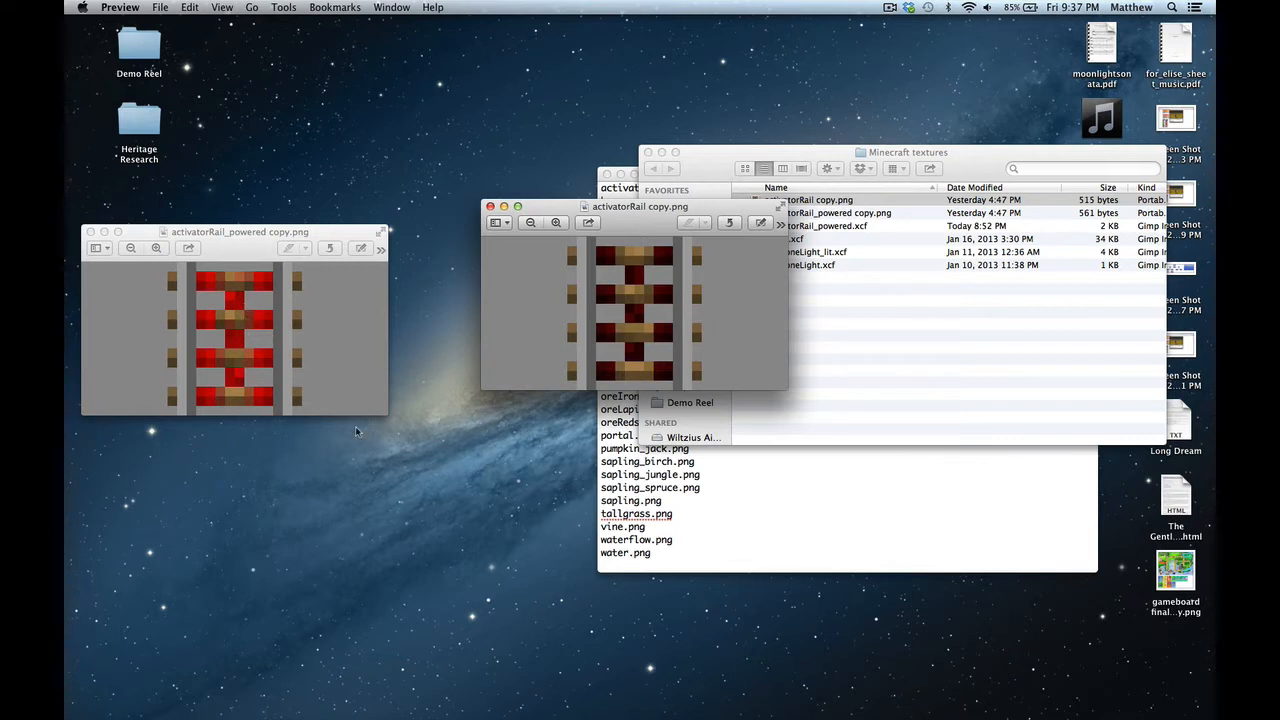
pyautogui.moveTo(667, 208); pyautogui.dragTo(582, 232)
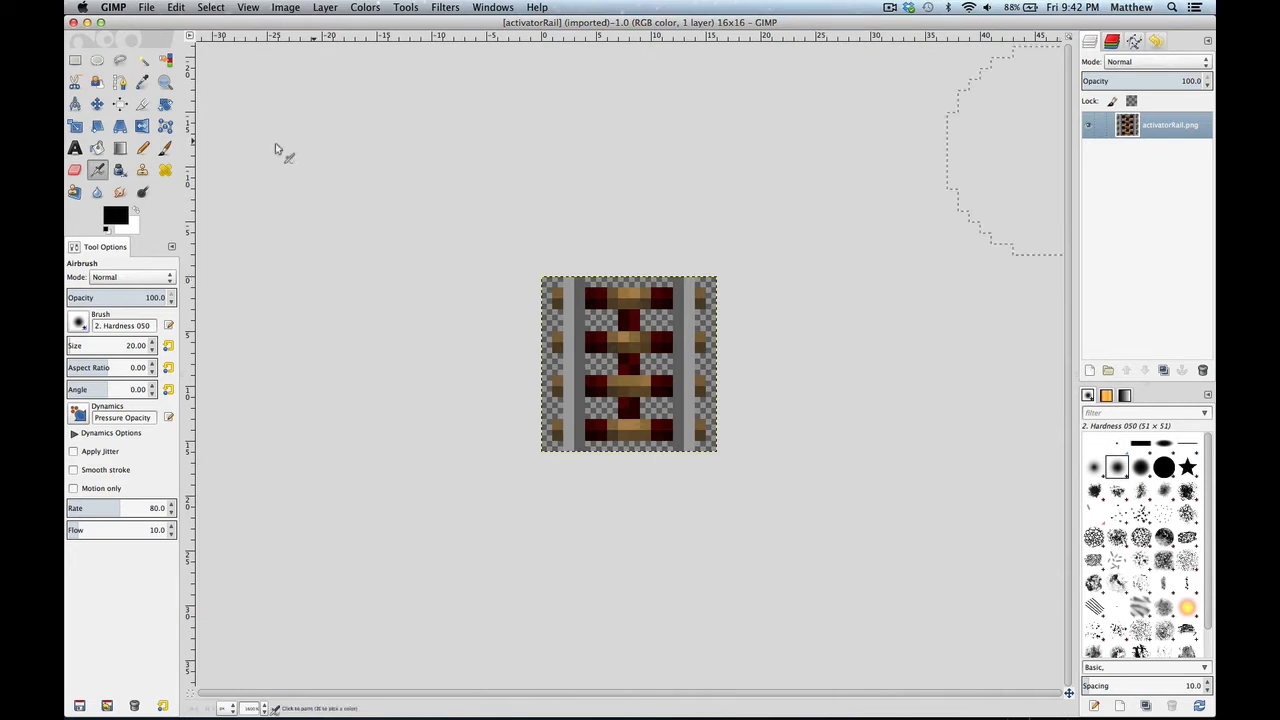
# - Import activatorRail_powered copy.png as a new layer above the activatorRail.png image in GIMP
pyautogui.click(142, 81)
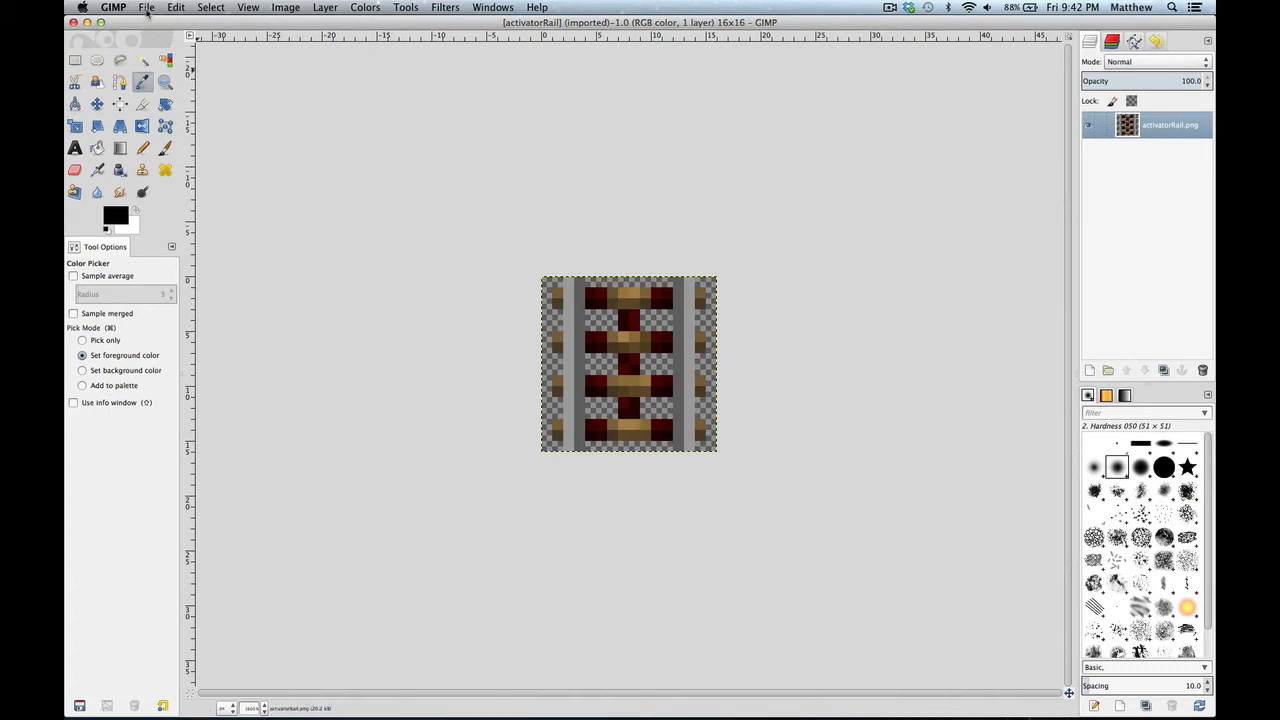
pyautogui.click(147, 10)
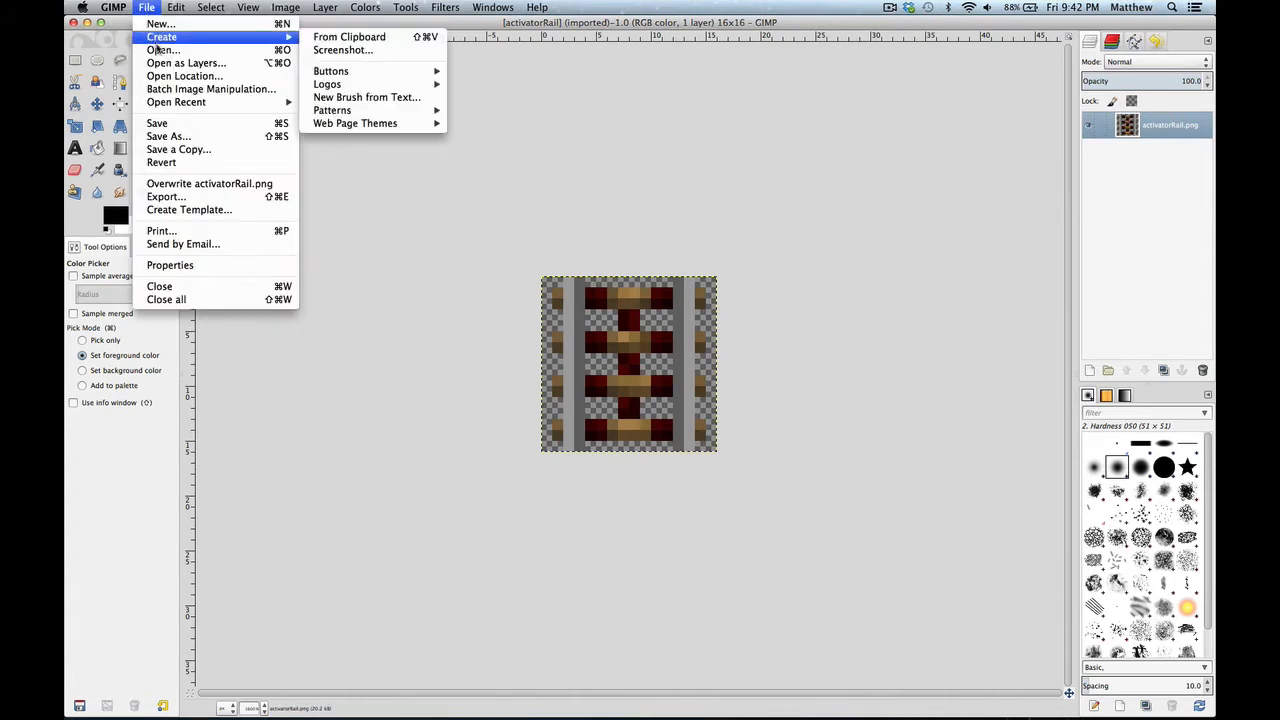
pyautogui.click(164, 66)
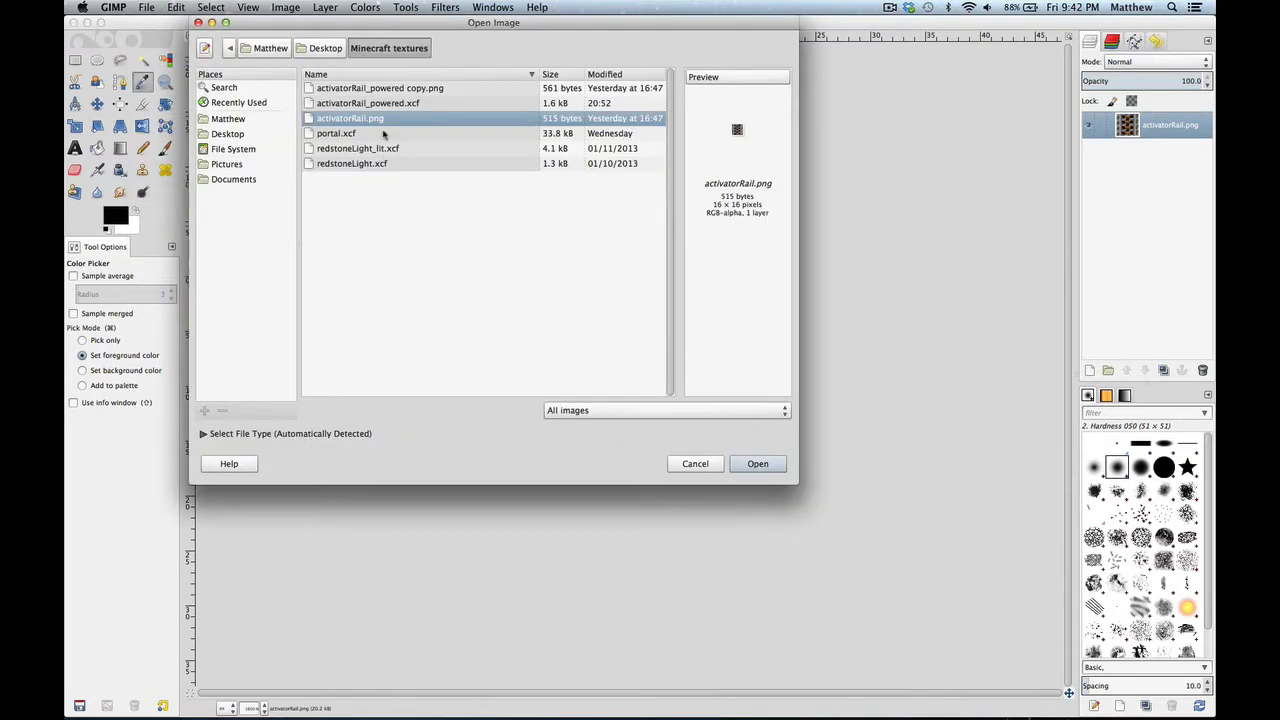
pyautogui.click(389, 89)
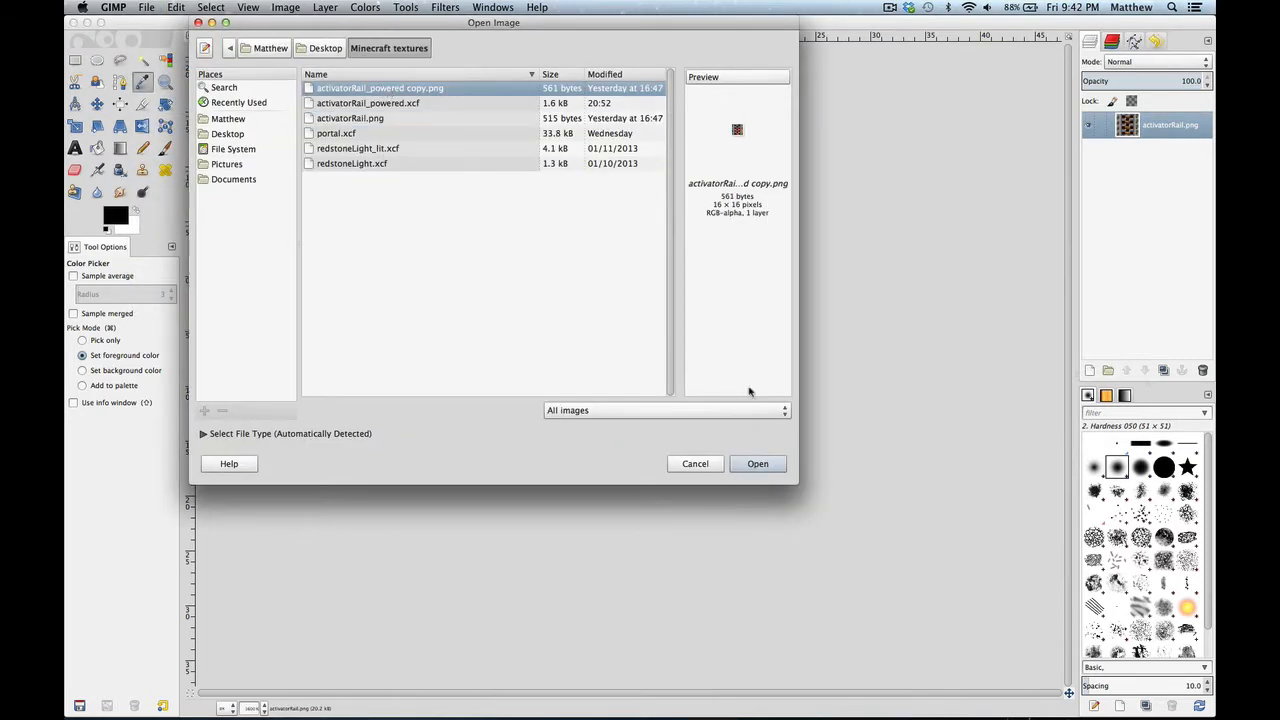
pyautogui.click(757, 464)
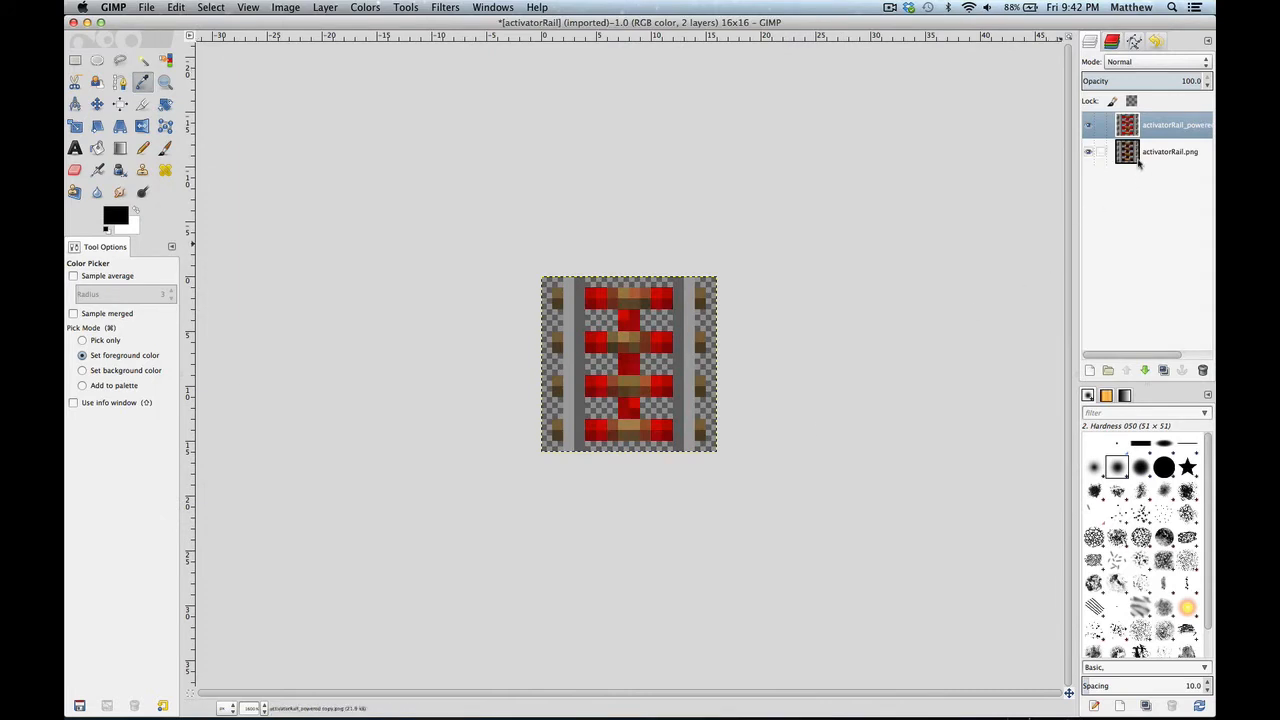
# - Toggle the powered rail layer's visibility repeatedly to compare it with the unpowered rail layer beneath
pyautogui.click(1089, 125)
pyautogui.click(1089, 126)
pyautogui.click(1089, 125)
pyautogui.click(1089, 125)
pyautogui.click(1089, 125)
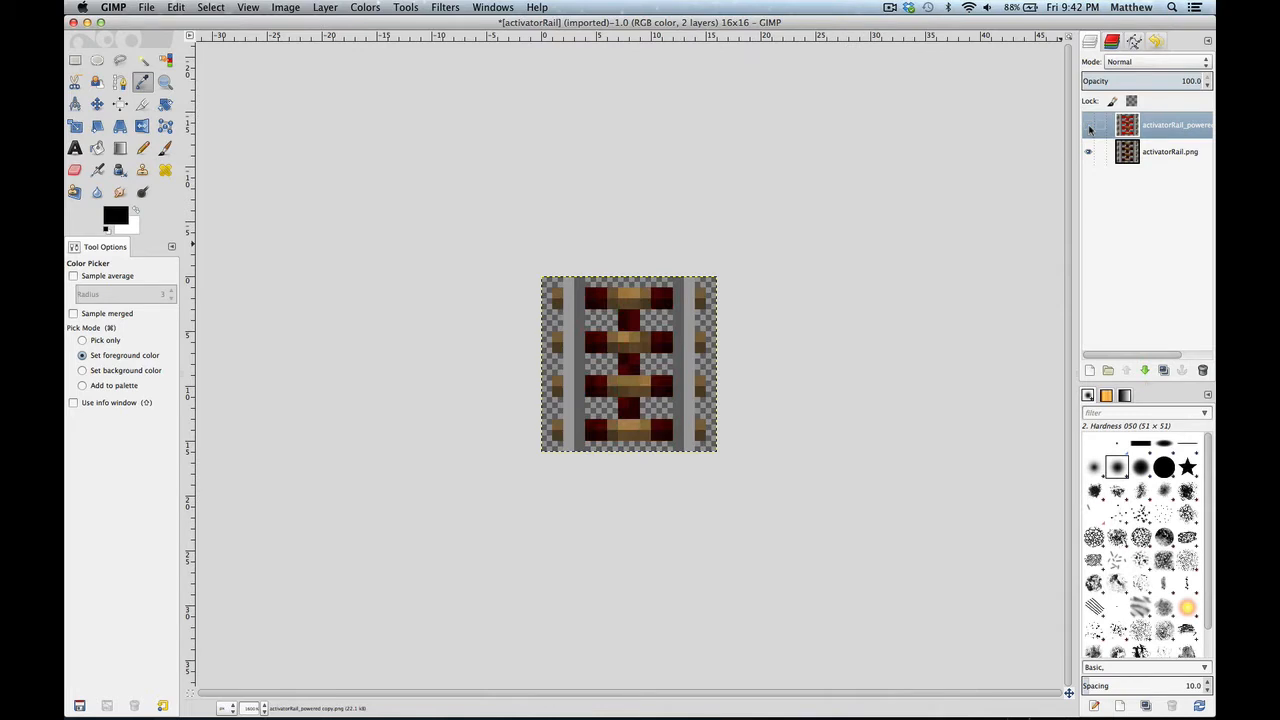
pyautogui.click(1089, 125)
# - Resize the image canvas to 16 × 256 px and select the activatorRail.png layer
pyautogui.click(1127, 151)
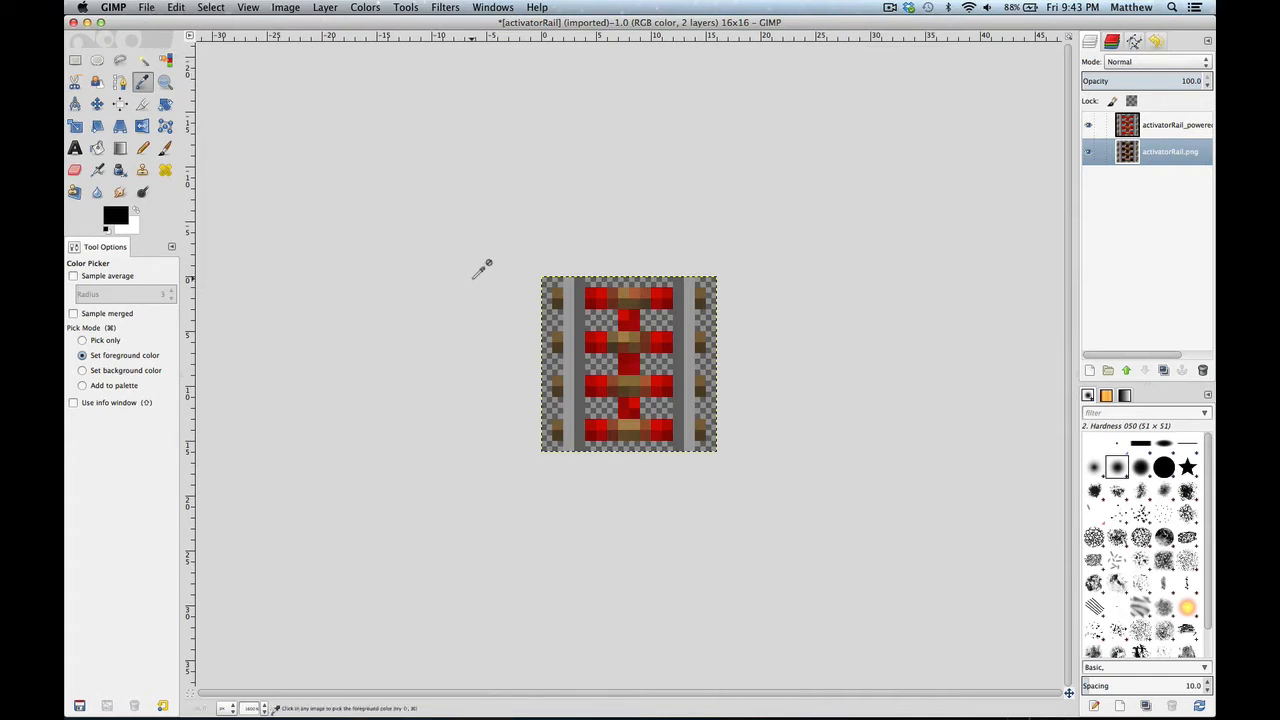
pyautogui.click(285, 7)
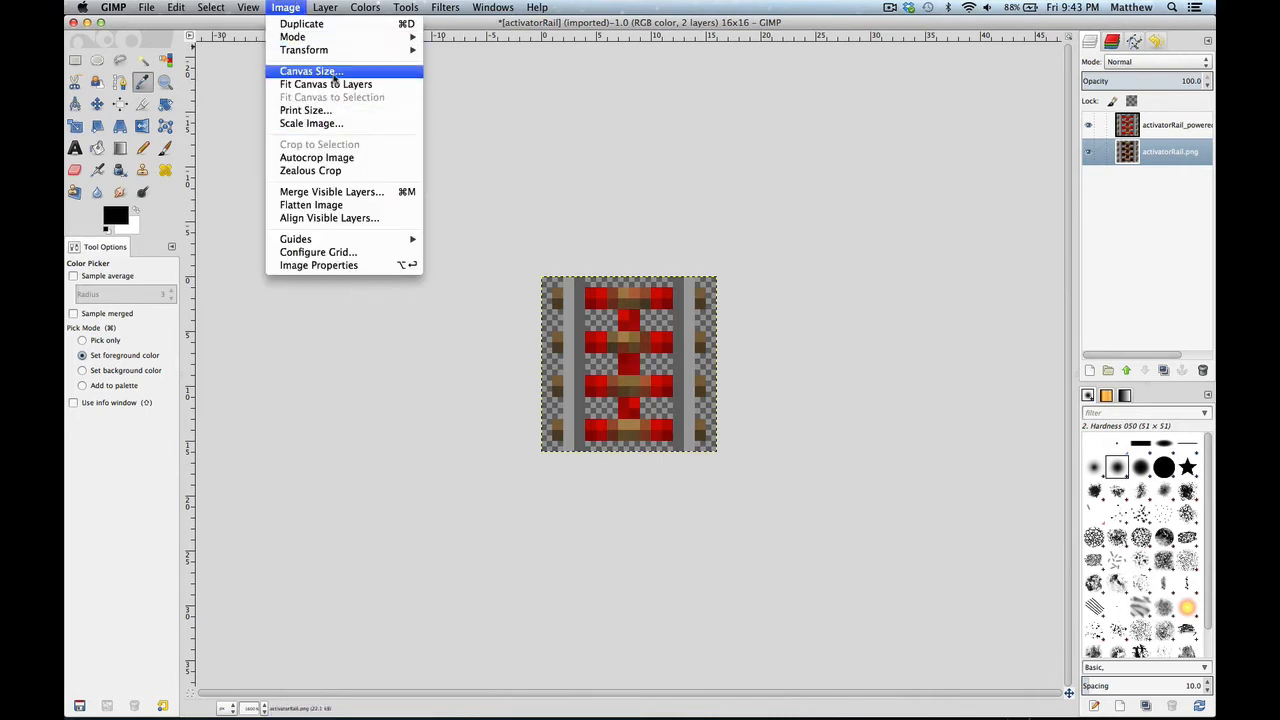
pyautogui.click(334, 78)
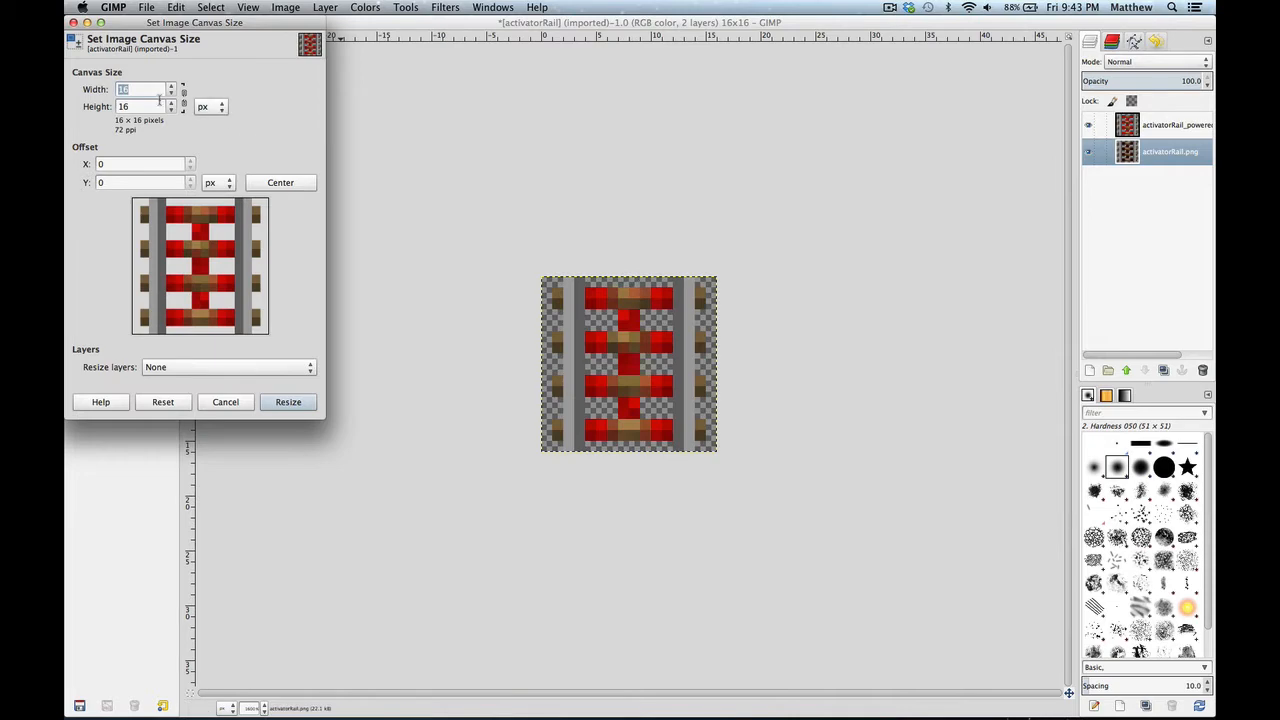
pyautogui.press('F12')
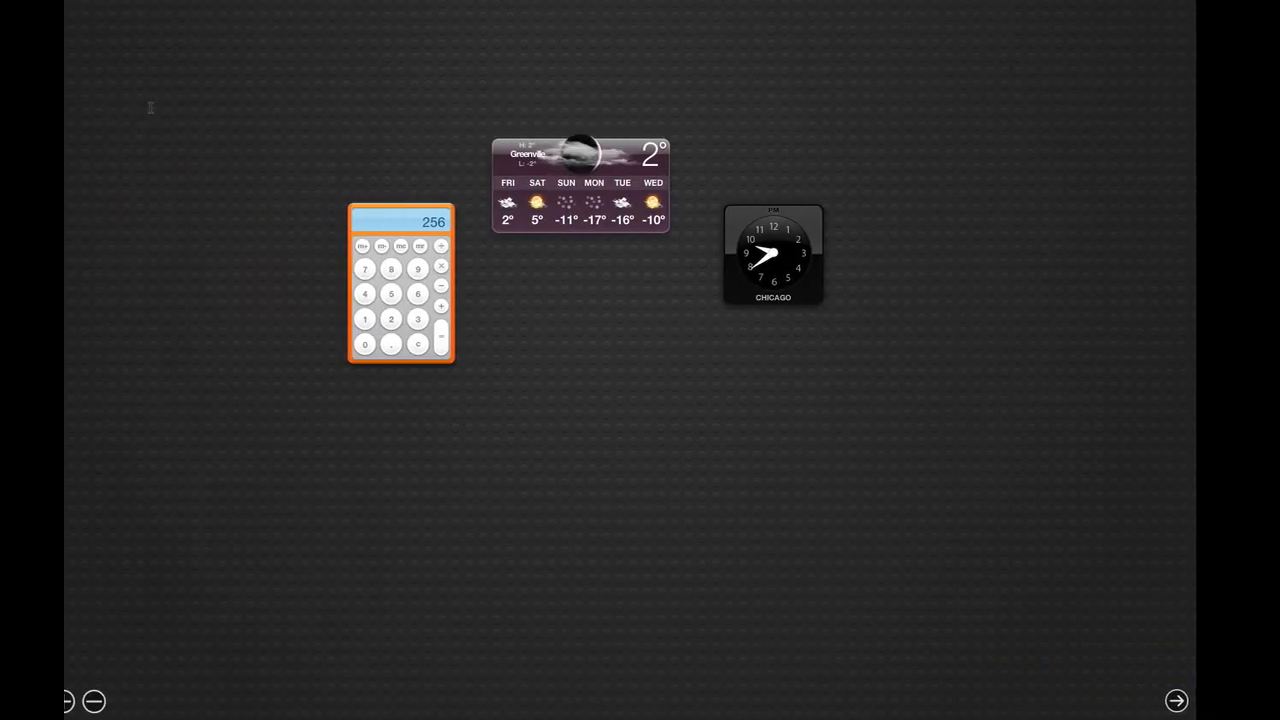
pyautogui.press('F12')
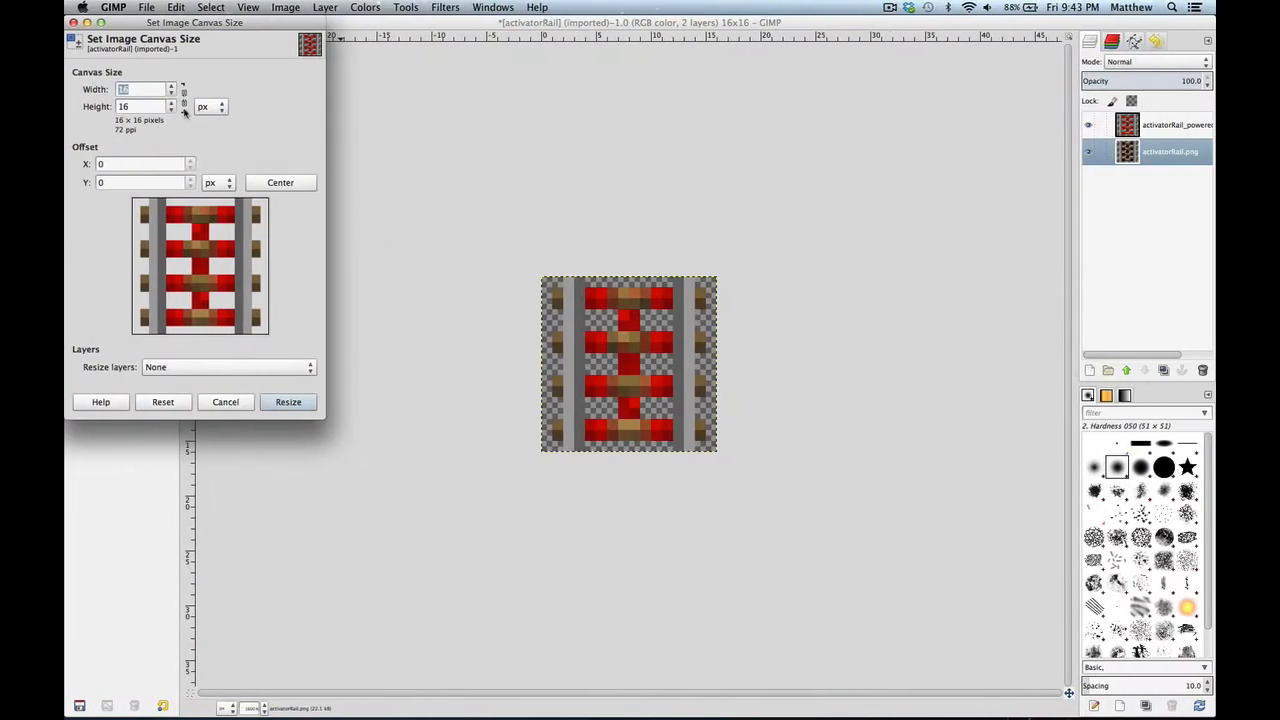
pyautogui.click(117, 106)
pyautogui.write('256')
pyautogui.click(296, 406)
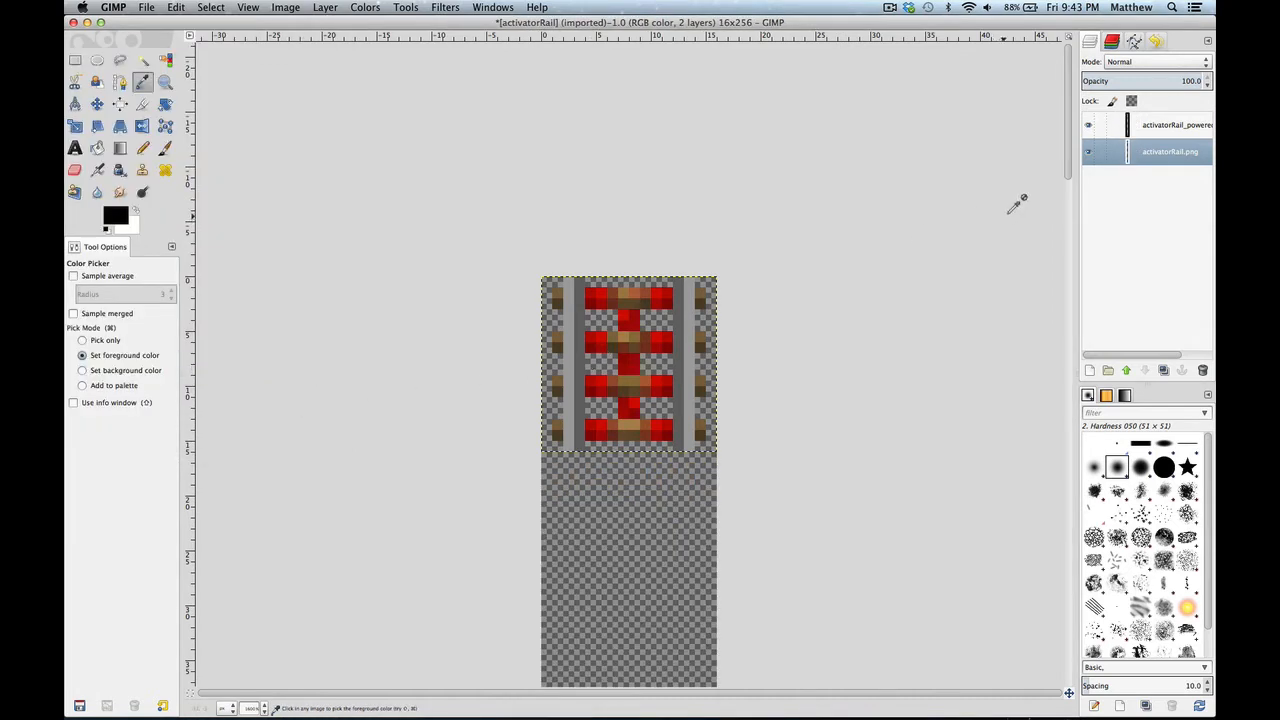
pyautogui.click(1136, 124)
pyautogui.click(1135, 148)
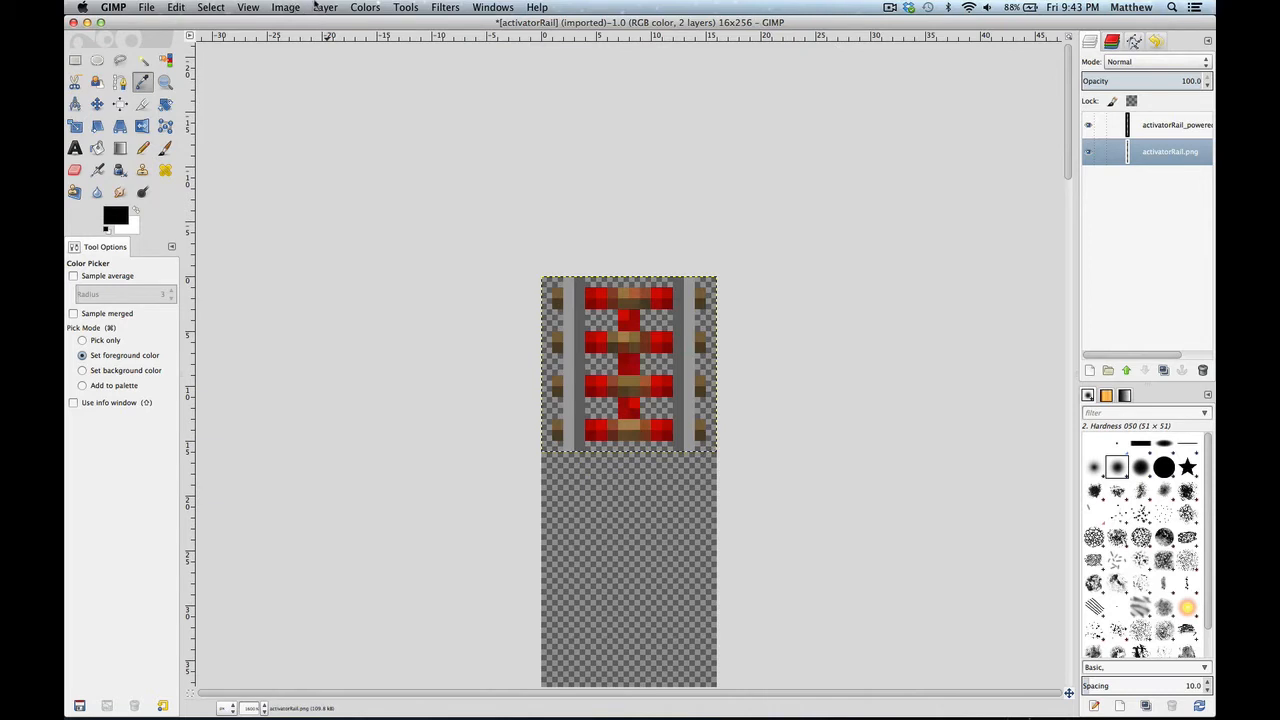
# - Expand both the activatorRail.png layer and the powered rail layer to the full image size
pyautogui.click(325, 7)
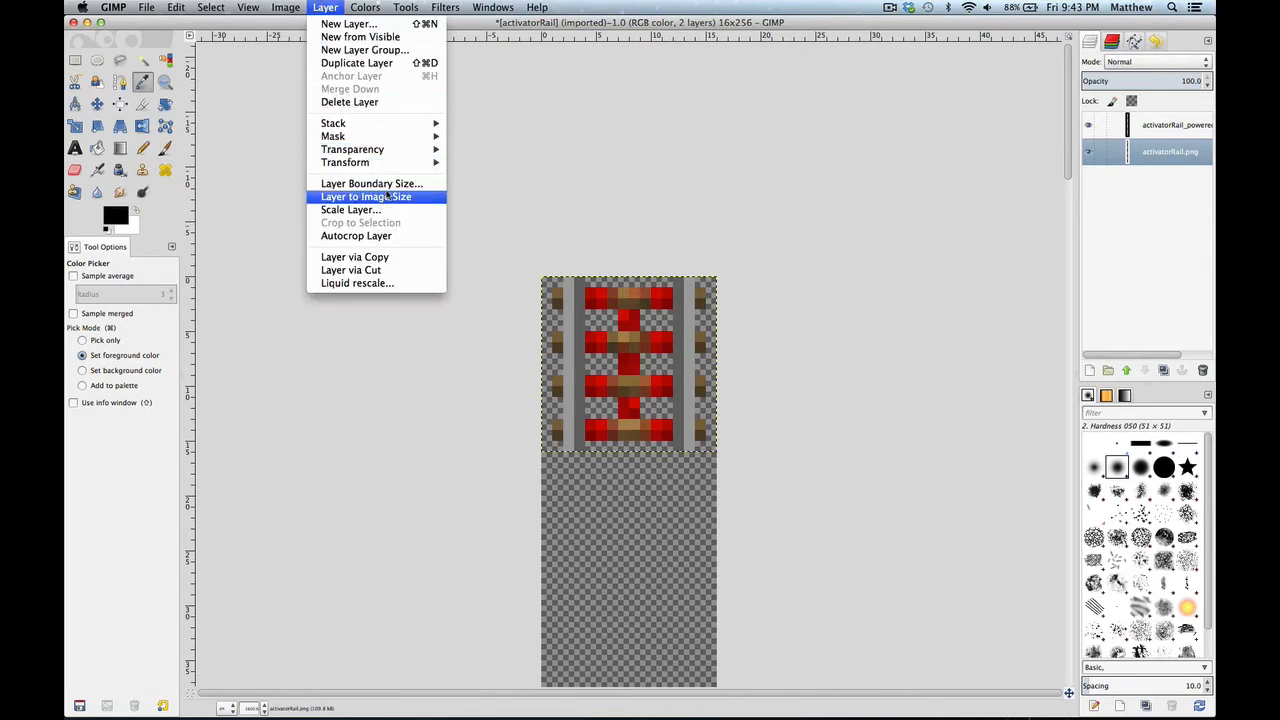
pyautogui.click(390, 197)
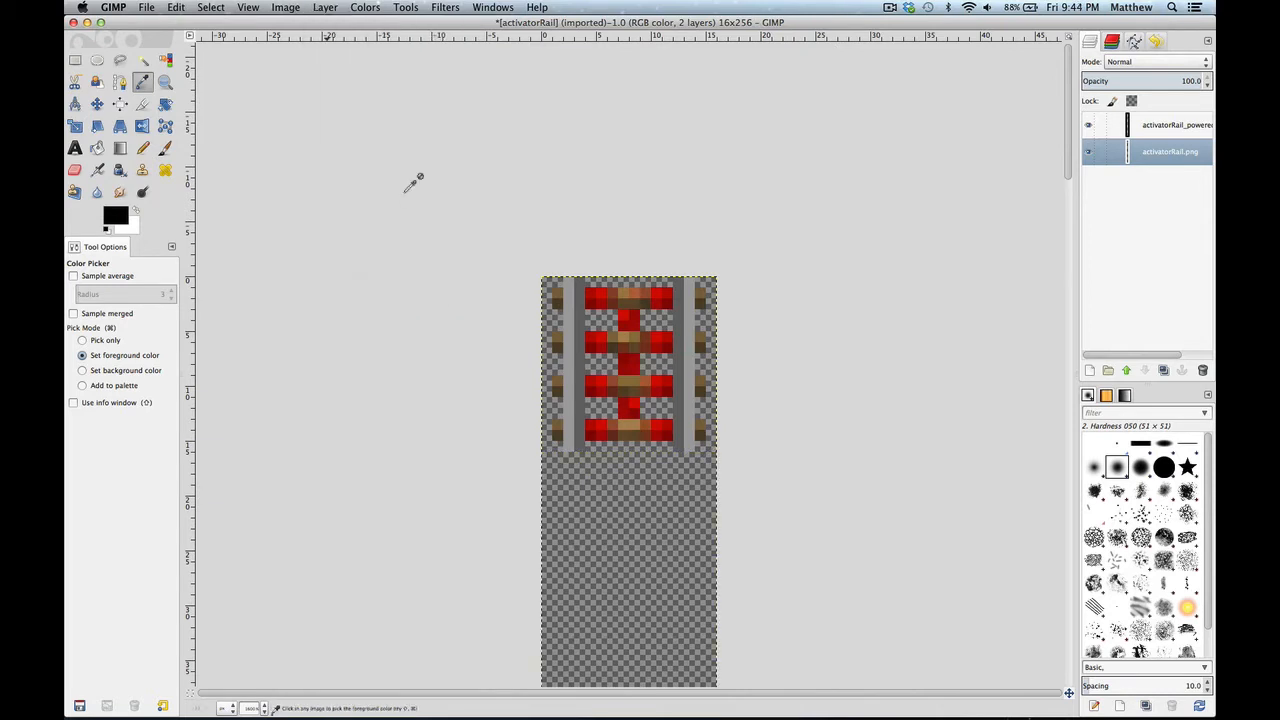
pyautogui.click(1148, 128)
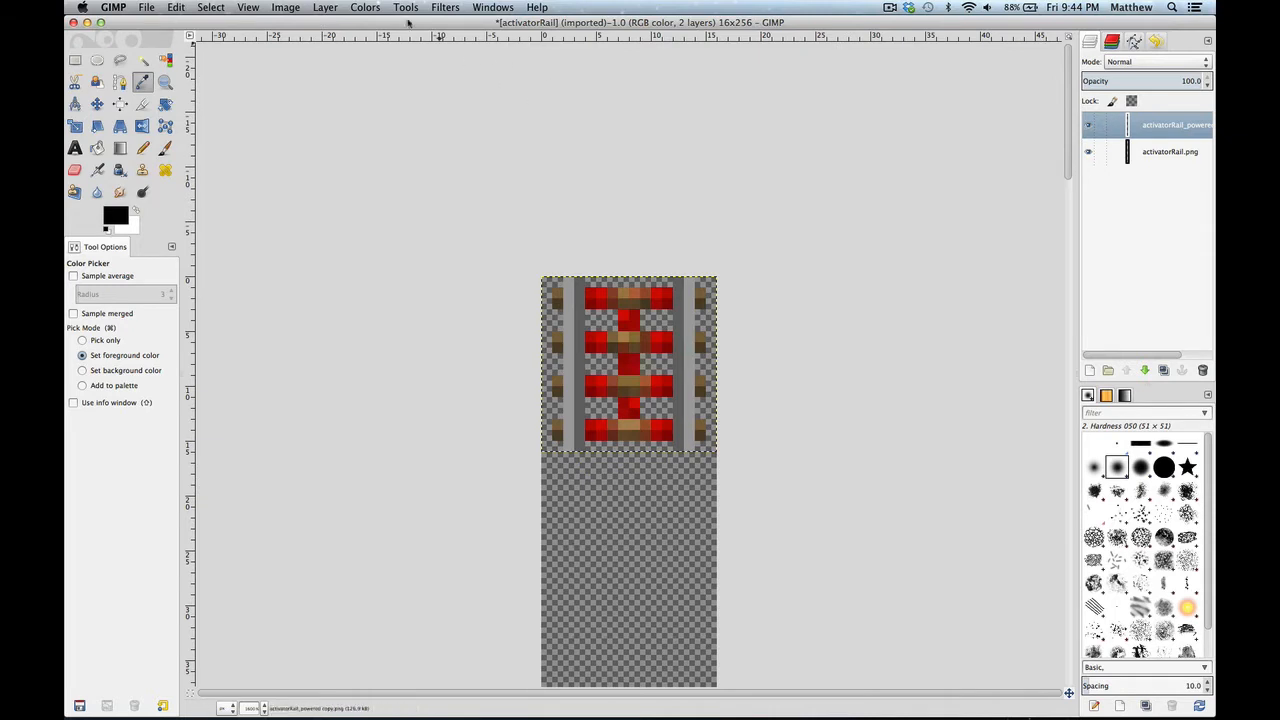
pyautogui.click(325, 7)
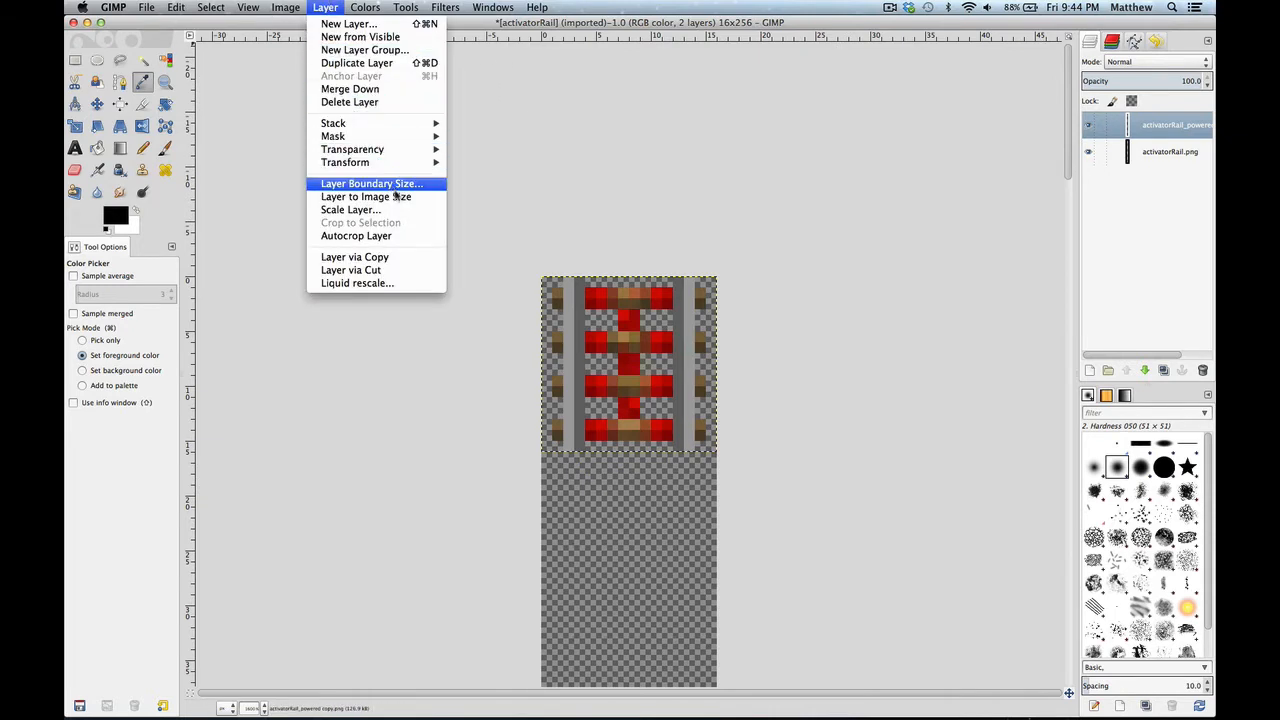
pyautogui.click(398, 197)
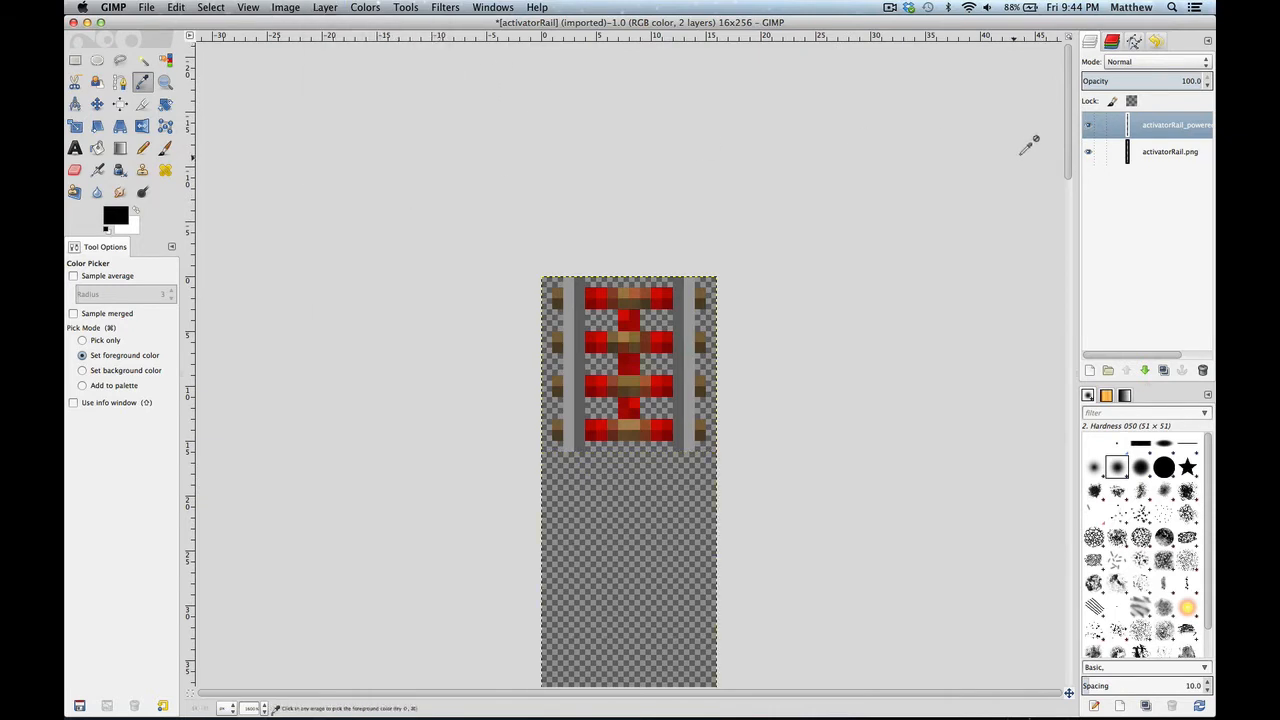
pyautogui.click(1155, 153)
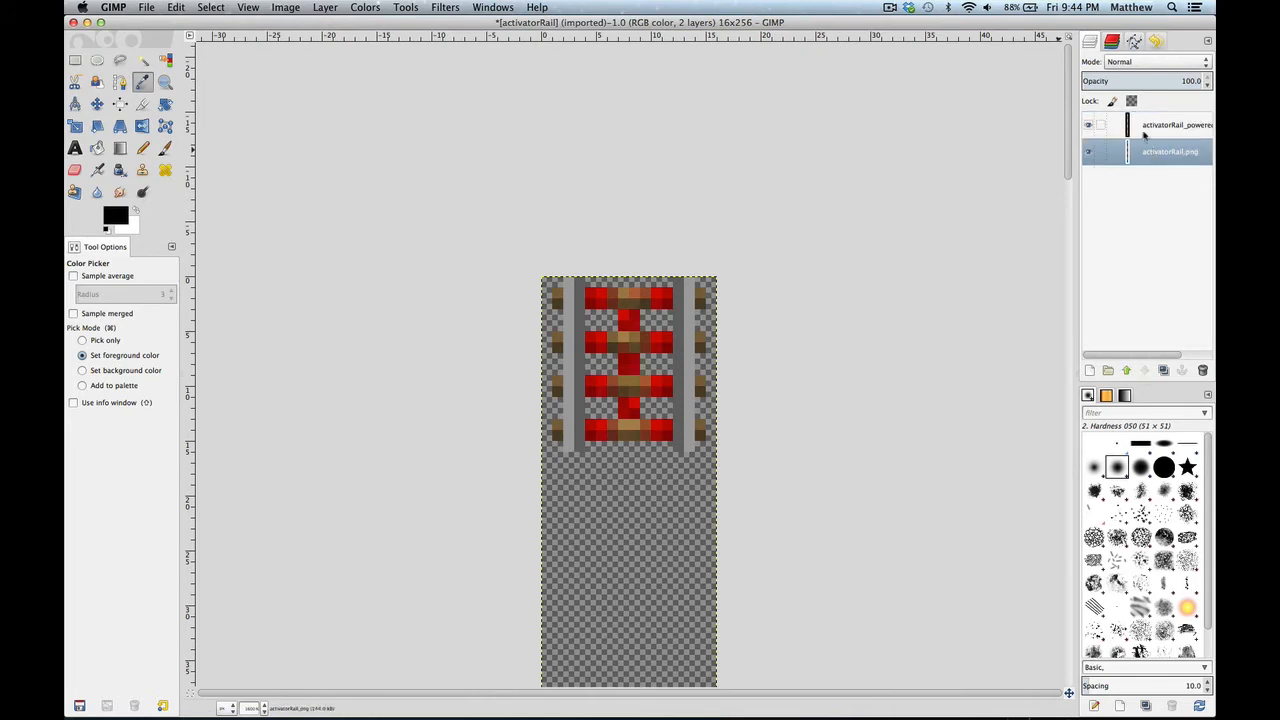
pyautogui.click(1145, 128)
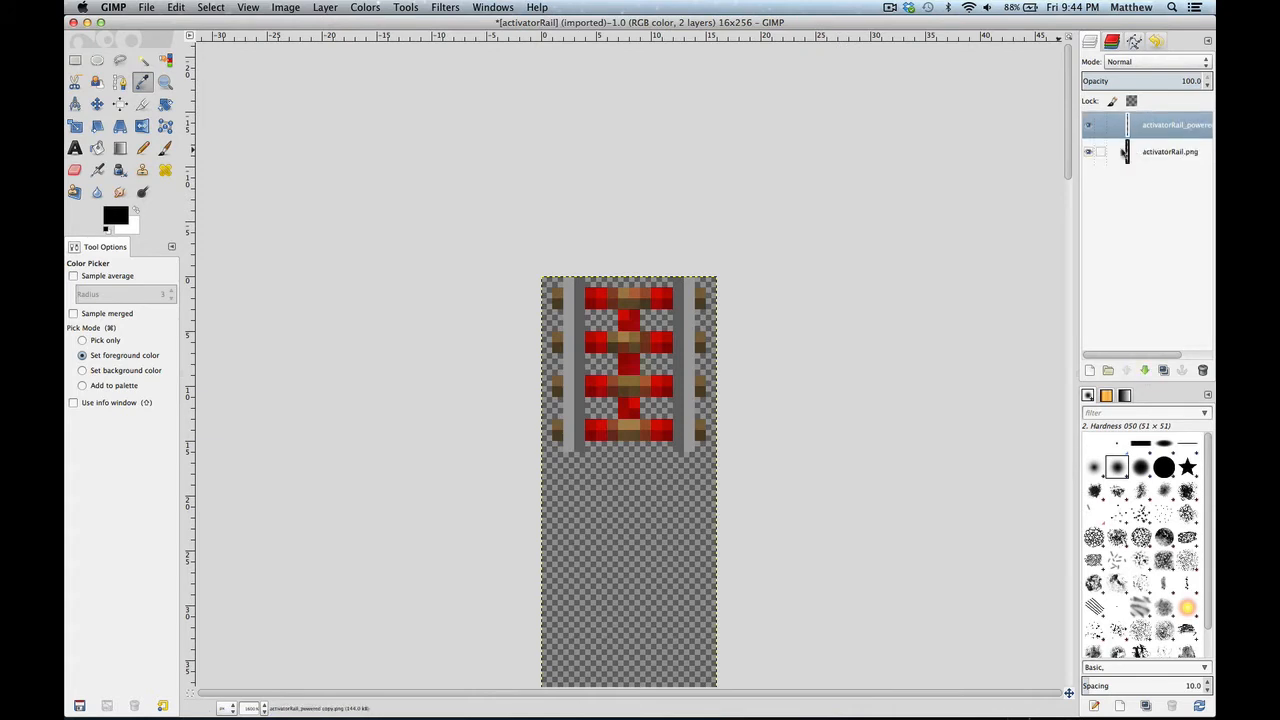
# - Hide the powered rail layer and sample two dark red shades from the unpowered rail's centre line as background and foreground colours
pyautogui.click(1089, 127)
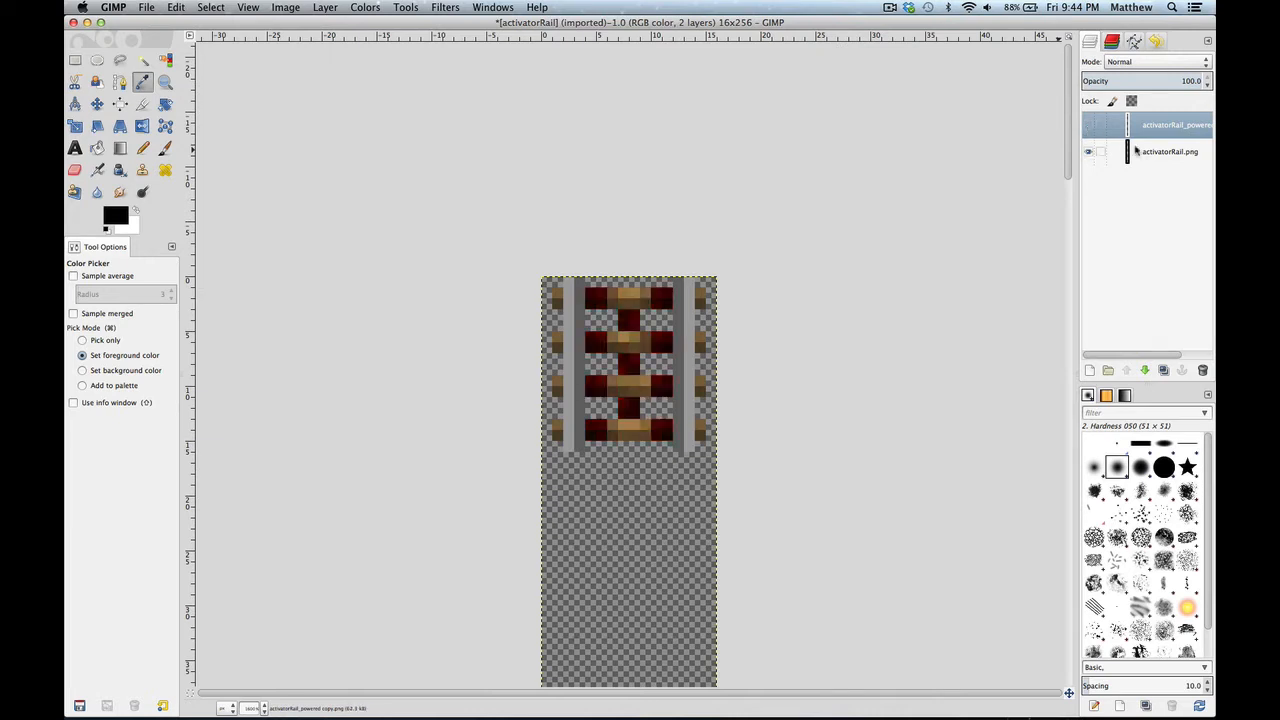
pyautogui.click(1158, 155)
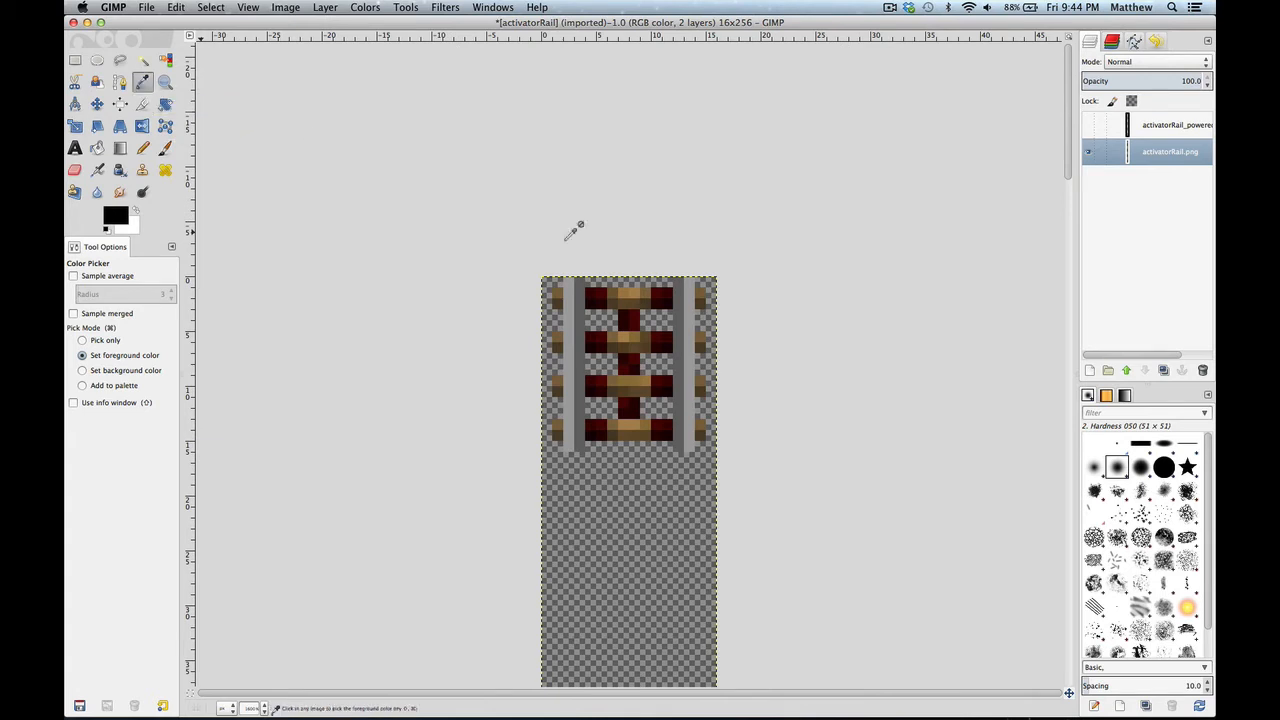
pyautogui.click(632, 322)
pyautogui.press('x')
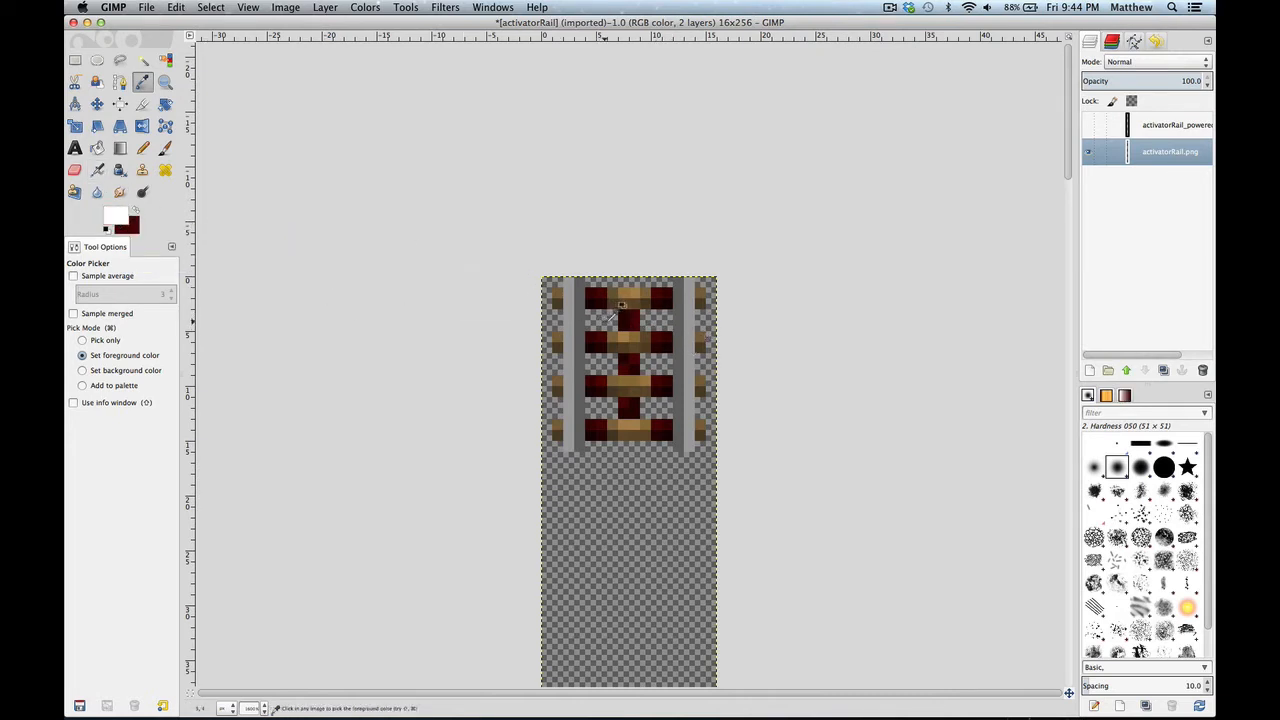
pyautogui.click(628, 317)
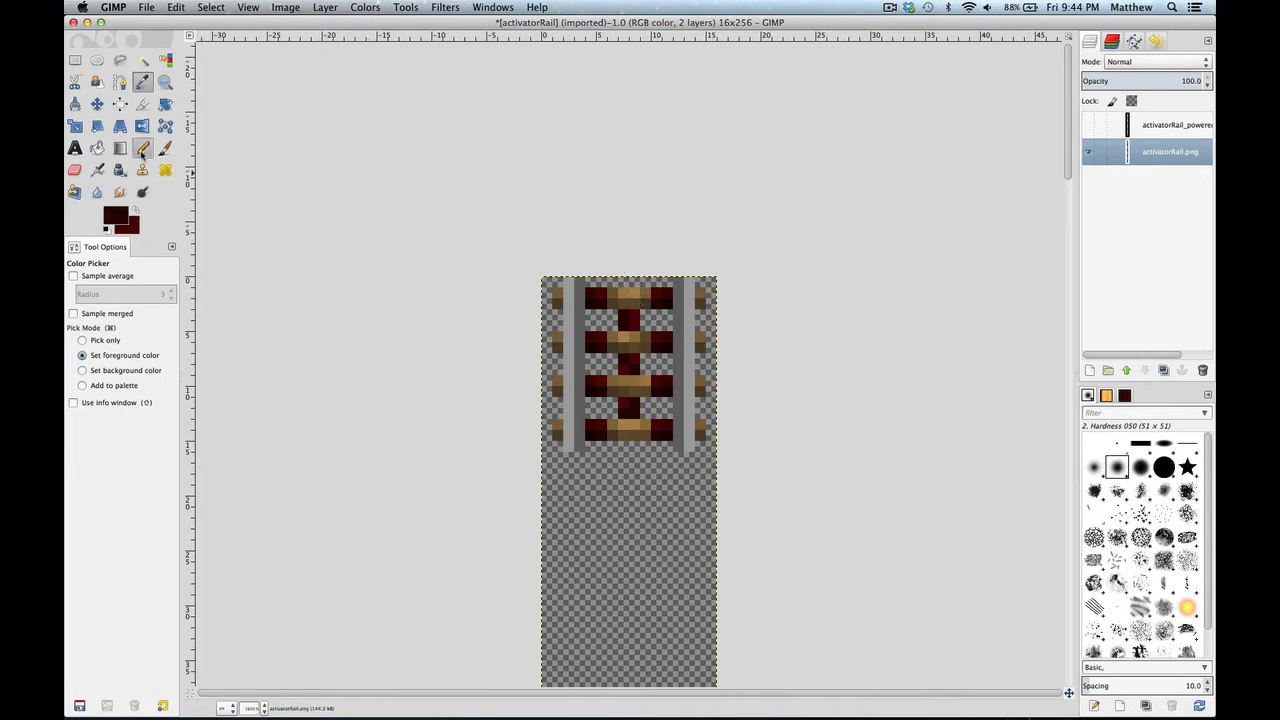
# - With a 1 px Pencil, extend the dark red centre line into the top and bottom pixel rows of the unpowered rail frame
pyautogui.click(142, 150)
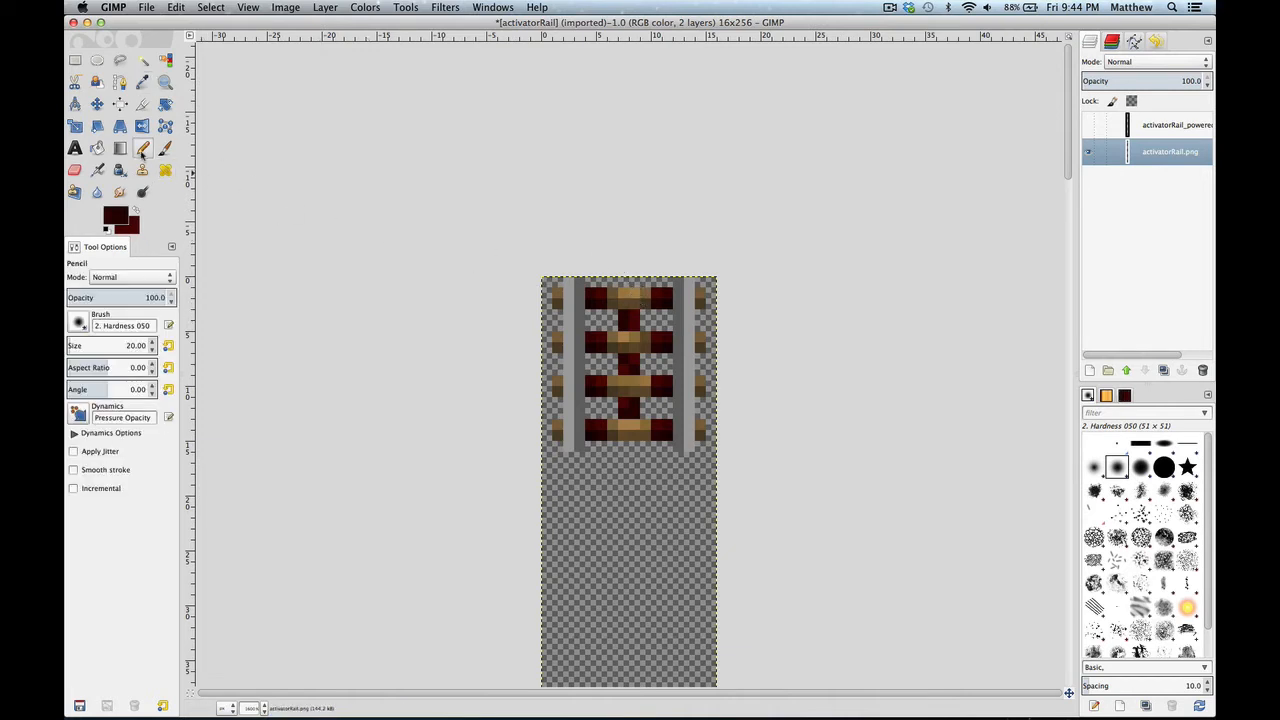
pyautogui.click(130, 345)
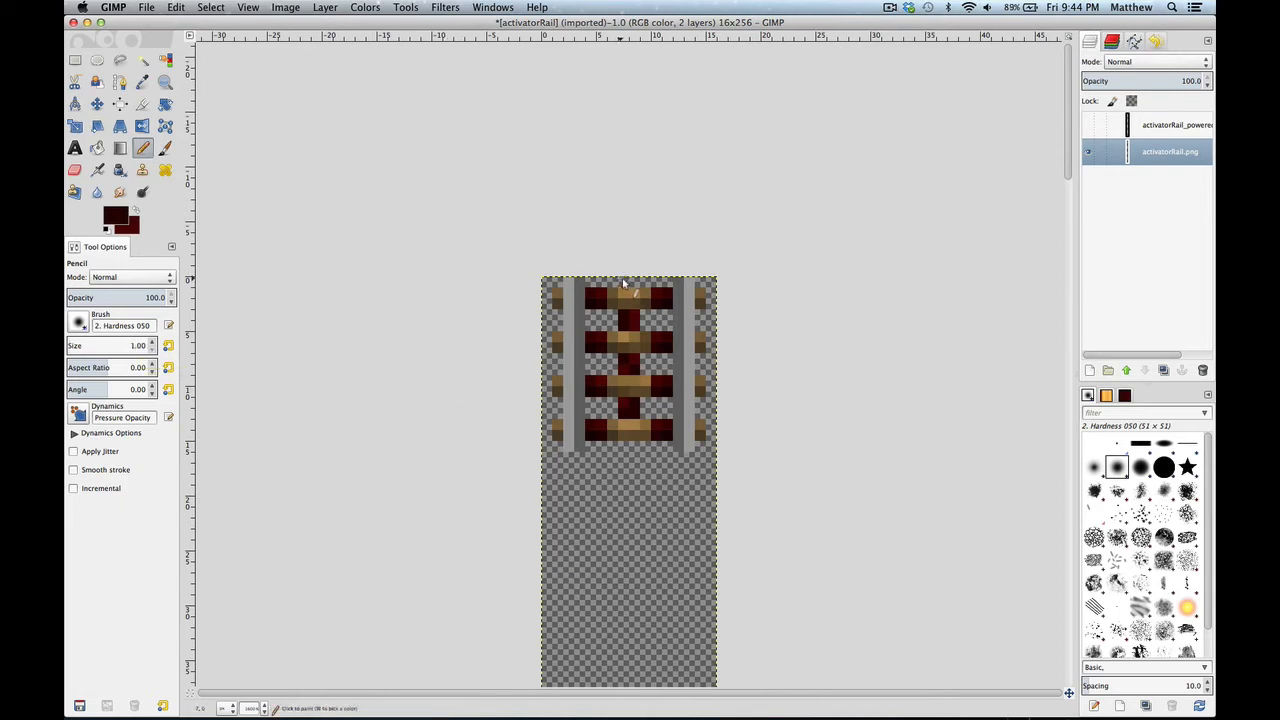
pyautogui.click(623, 282)
pyautogui.press('x')
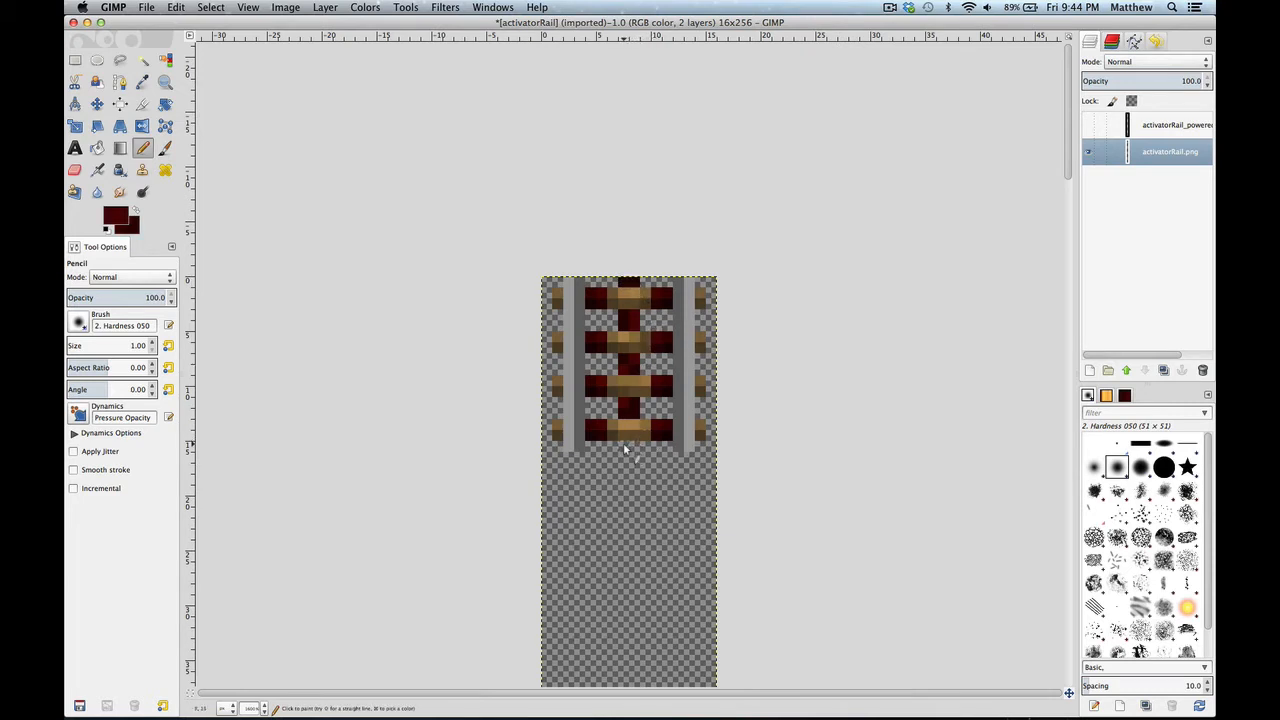
pyautogui.press('x')
pyautogui.click(634, 448)
pyautogui.click(623, 447)
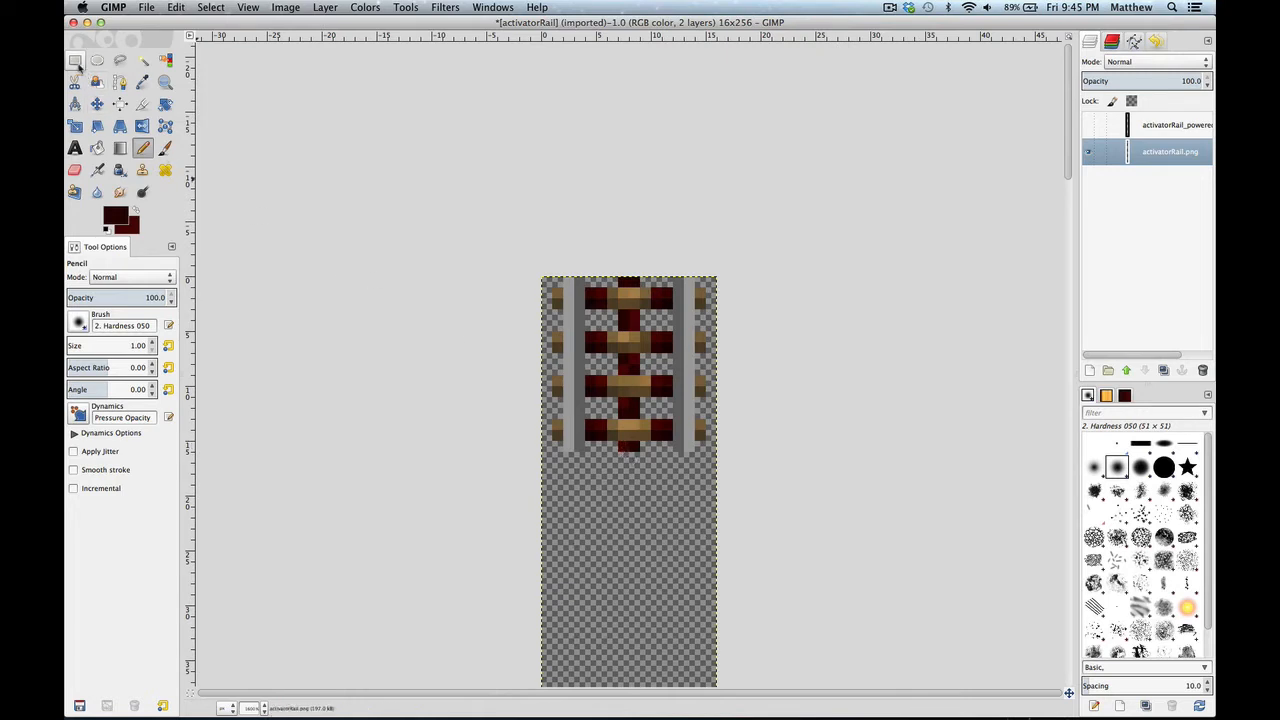
# - Copy the 16 × 16 px unpowered rail frame, paste it directly beneath the original and anchor it to the activatorRail.png layer
pyautogui.click(75, 62)
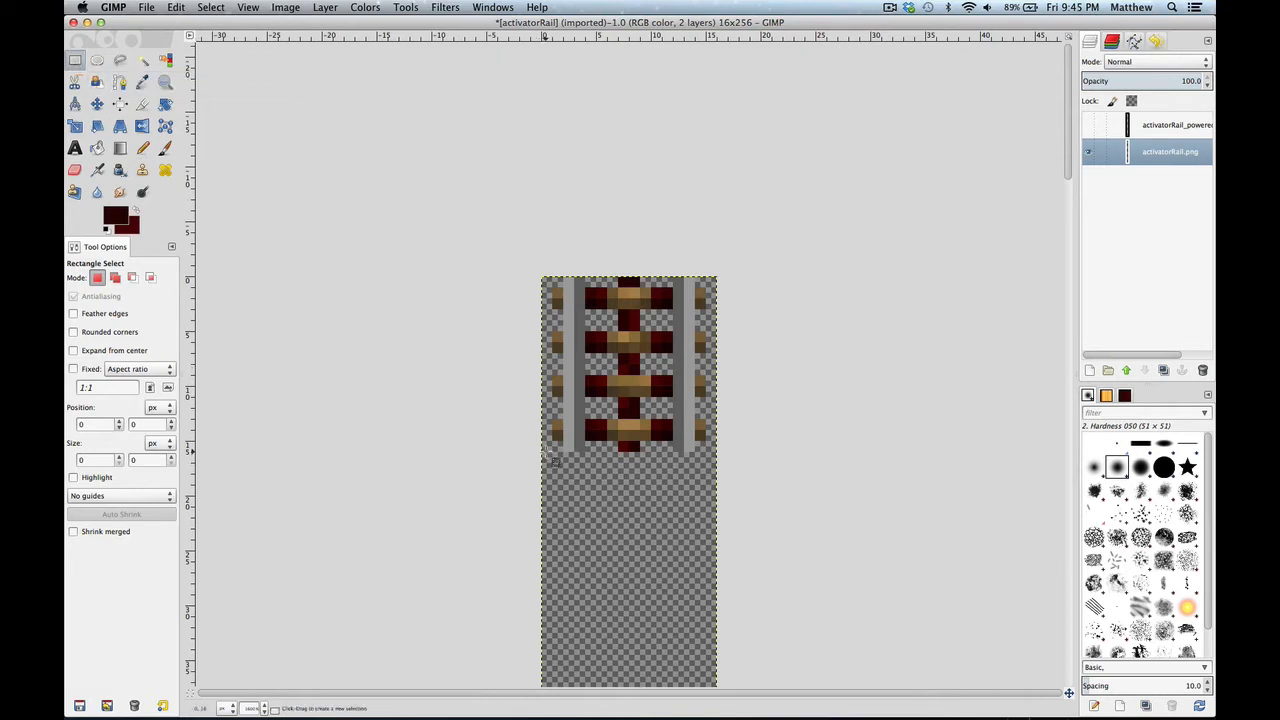
pyautogui.moveTo(540, 454); pyautogui.dragTo(724, 289)
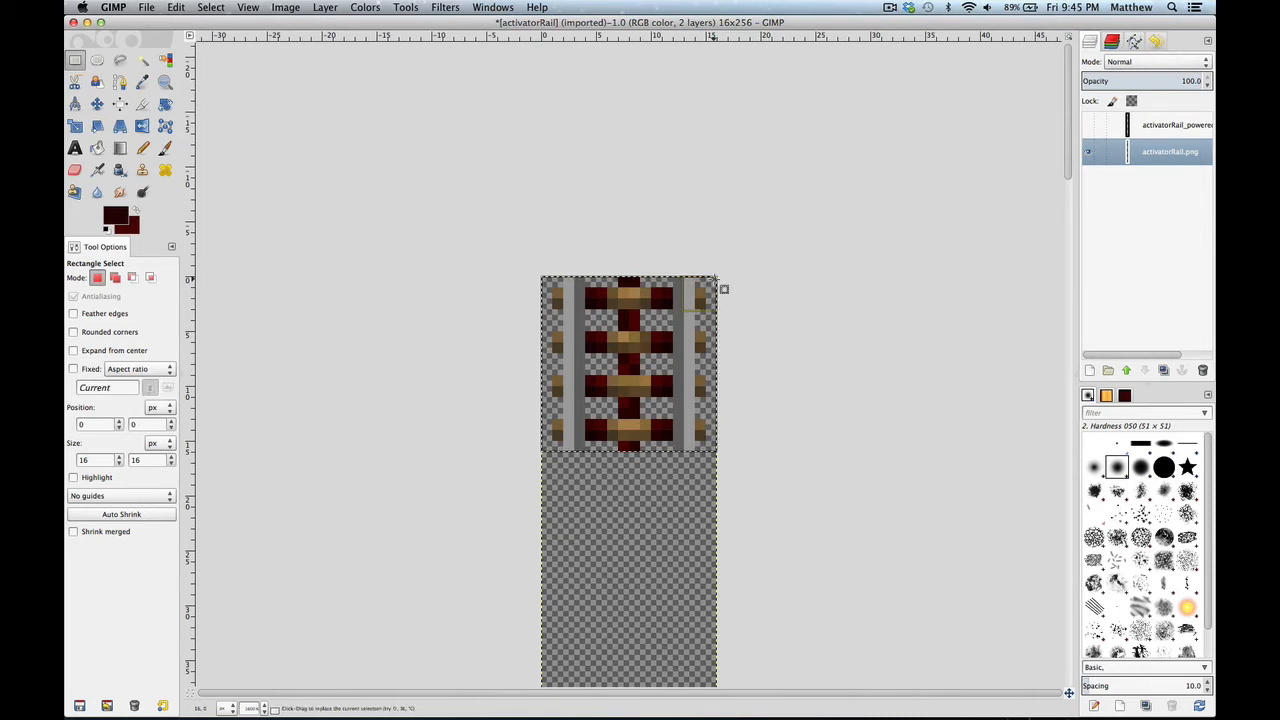
pyautogui.hotkey('ctrl', 'c')
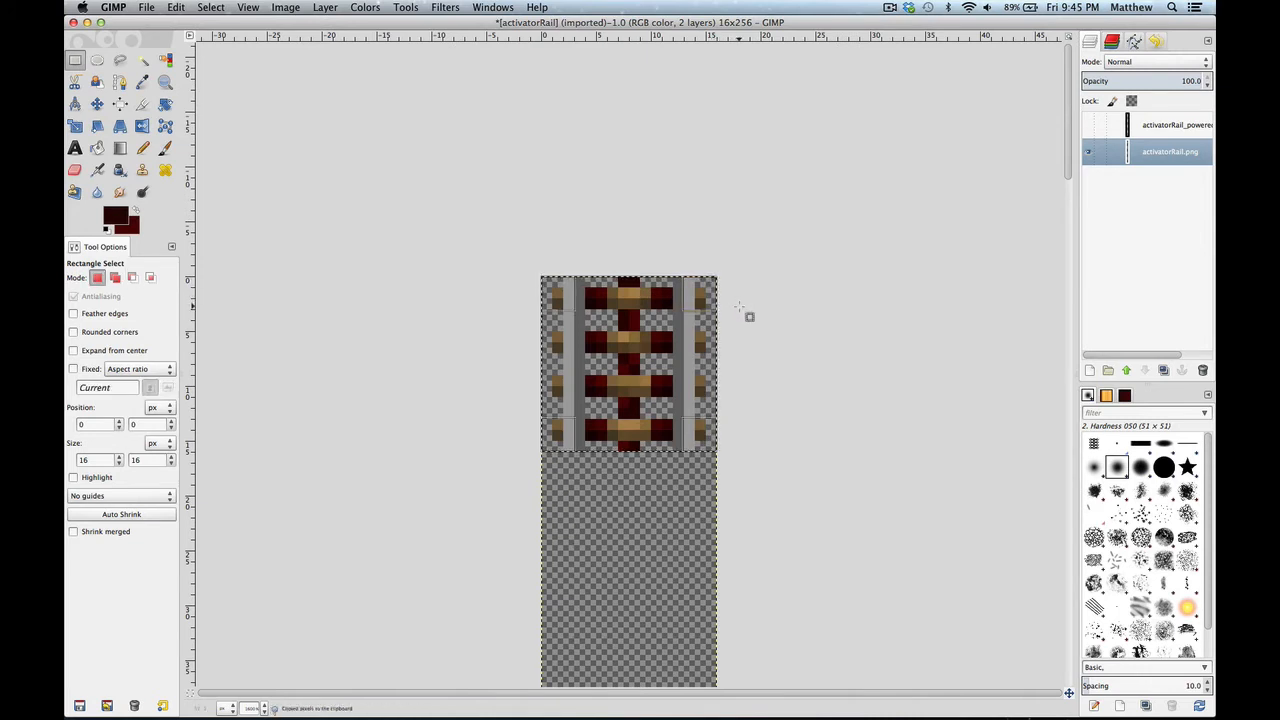
pyautogui.hotkey('ctrl', 'c')
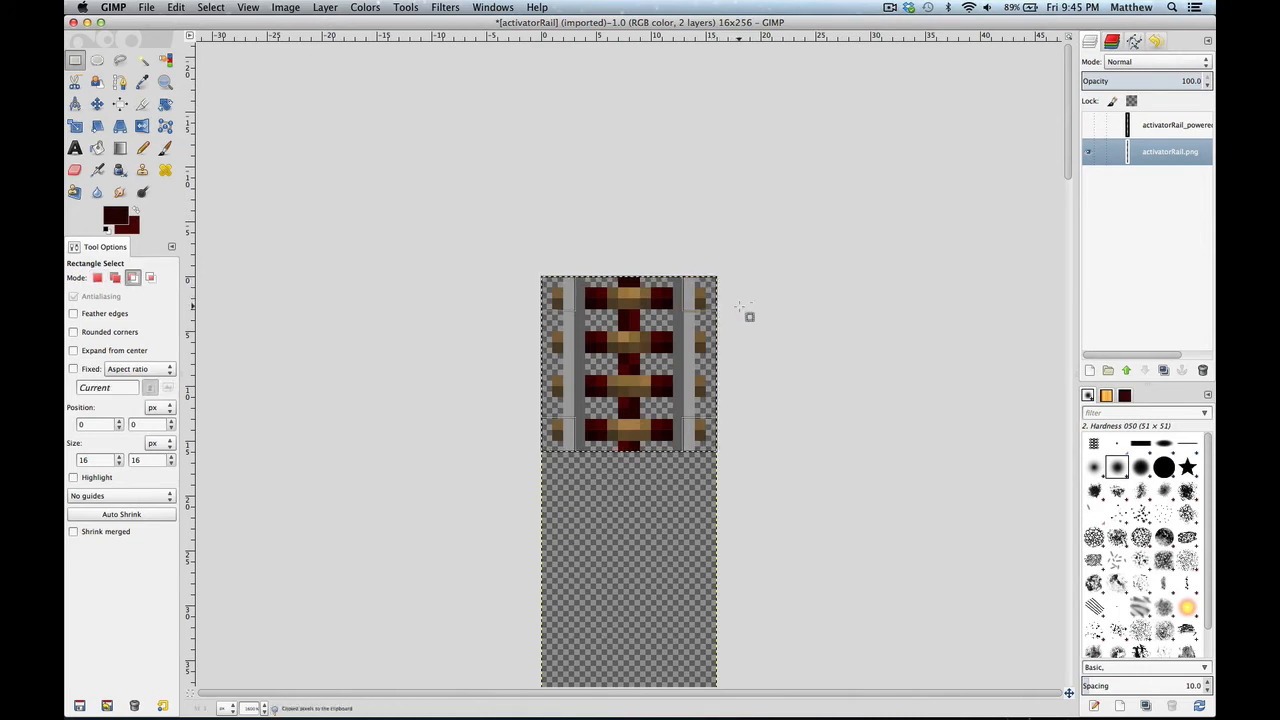
pyautogui.hotkey('ctrl', 'v')
pyautogui.moveTo(642, 337); pyautogui.dragTo(634, 512)
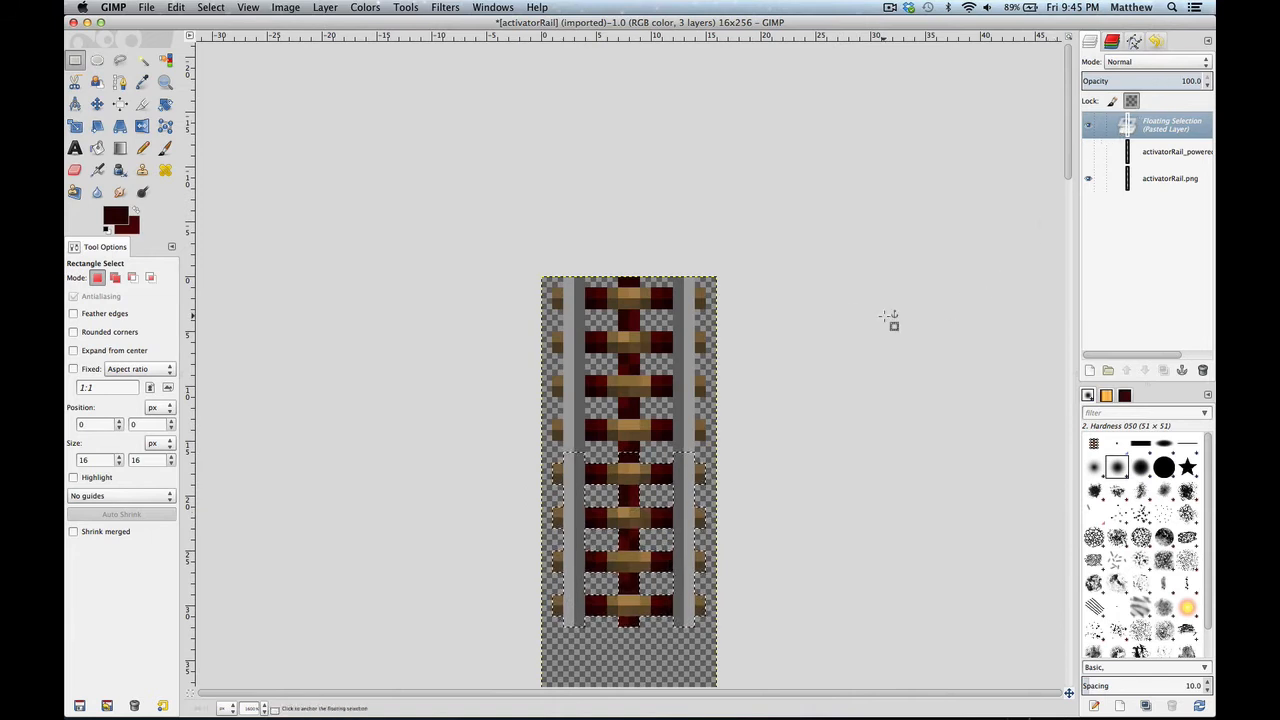
pyautogui.click(840, 342)
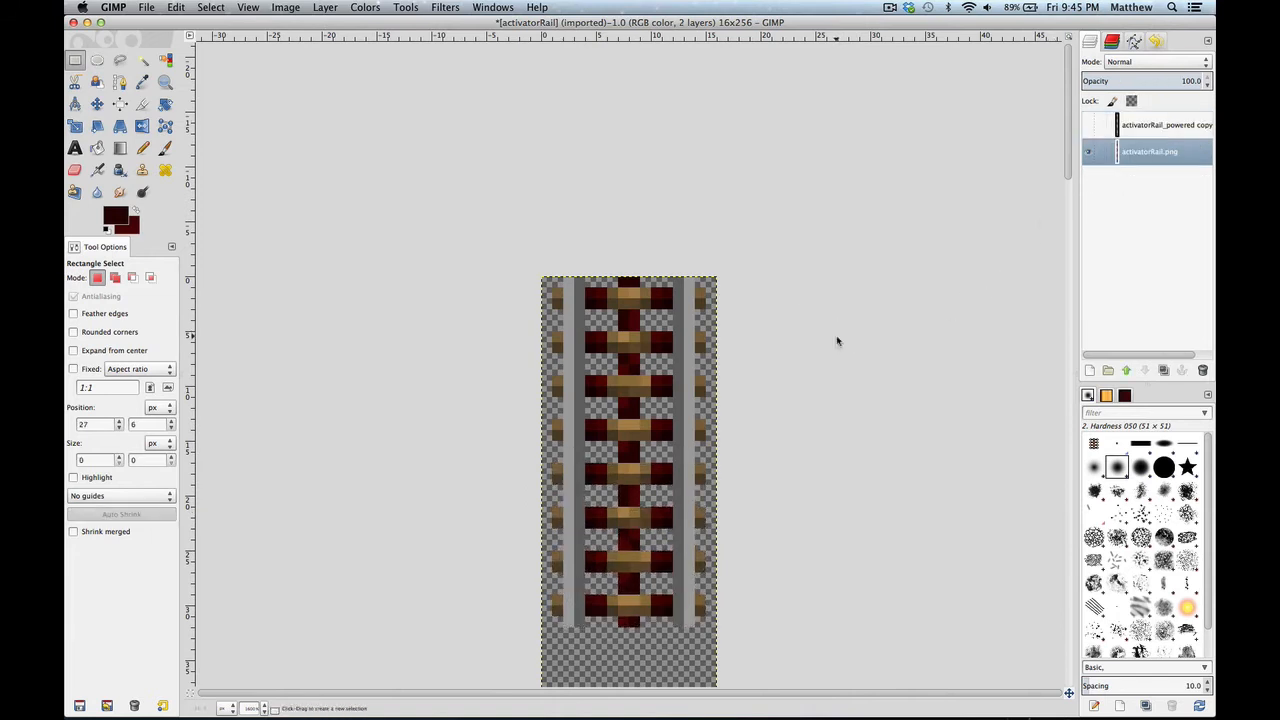
# - Toggle the powered rail layer's visibility to compare it with the two-frame unpowered strip
pyautogui.click(1089, 126)
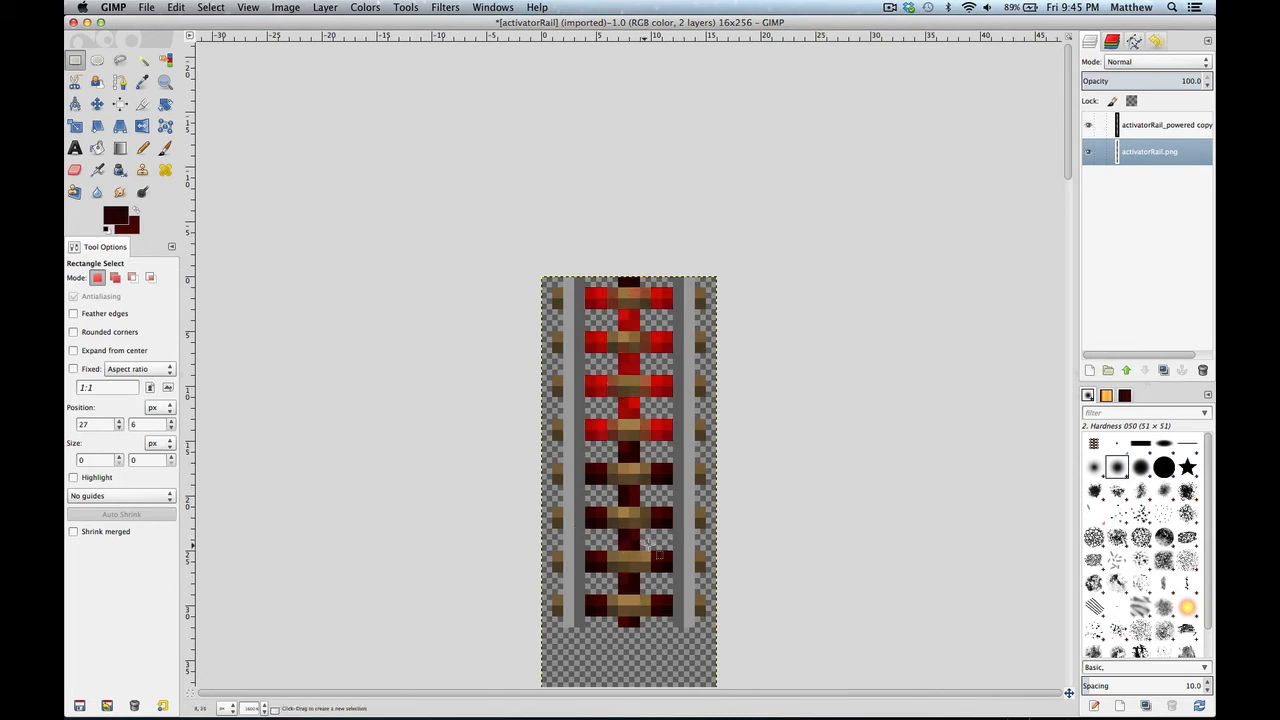
pyautogui.click(1090, 126)
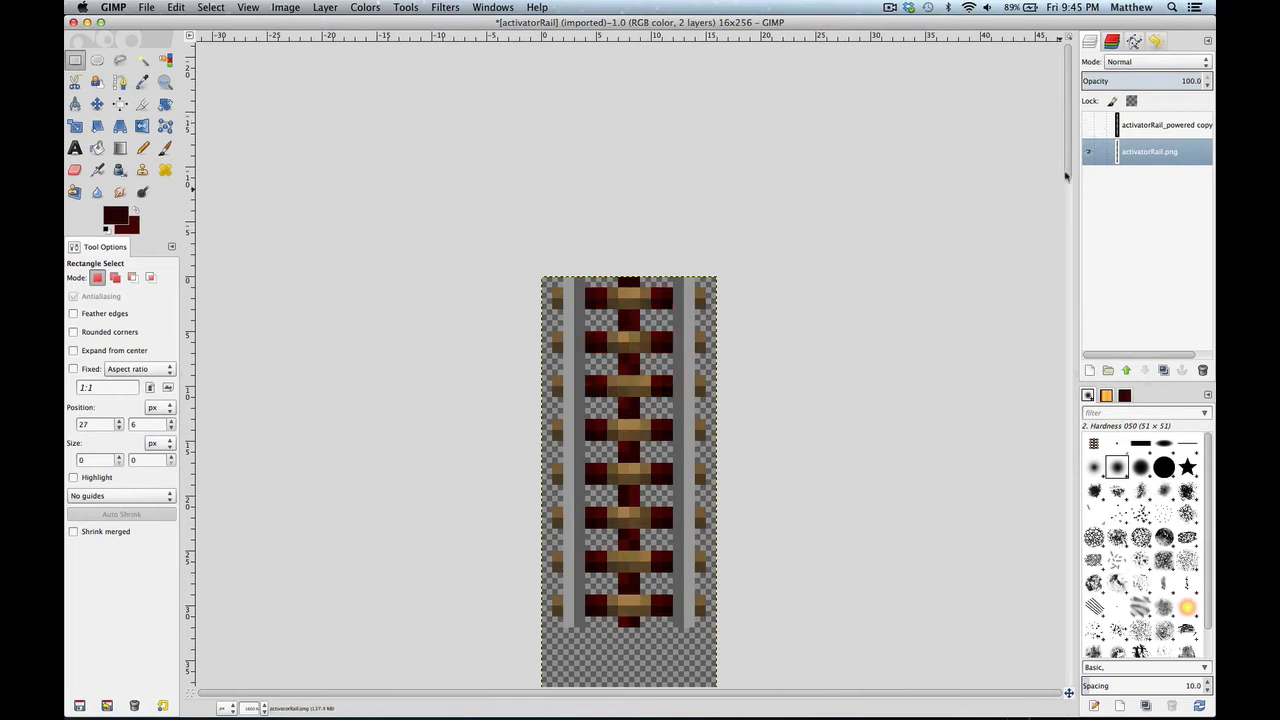
pyautogui.click(1090, 126)
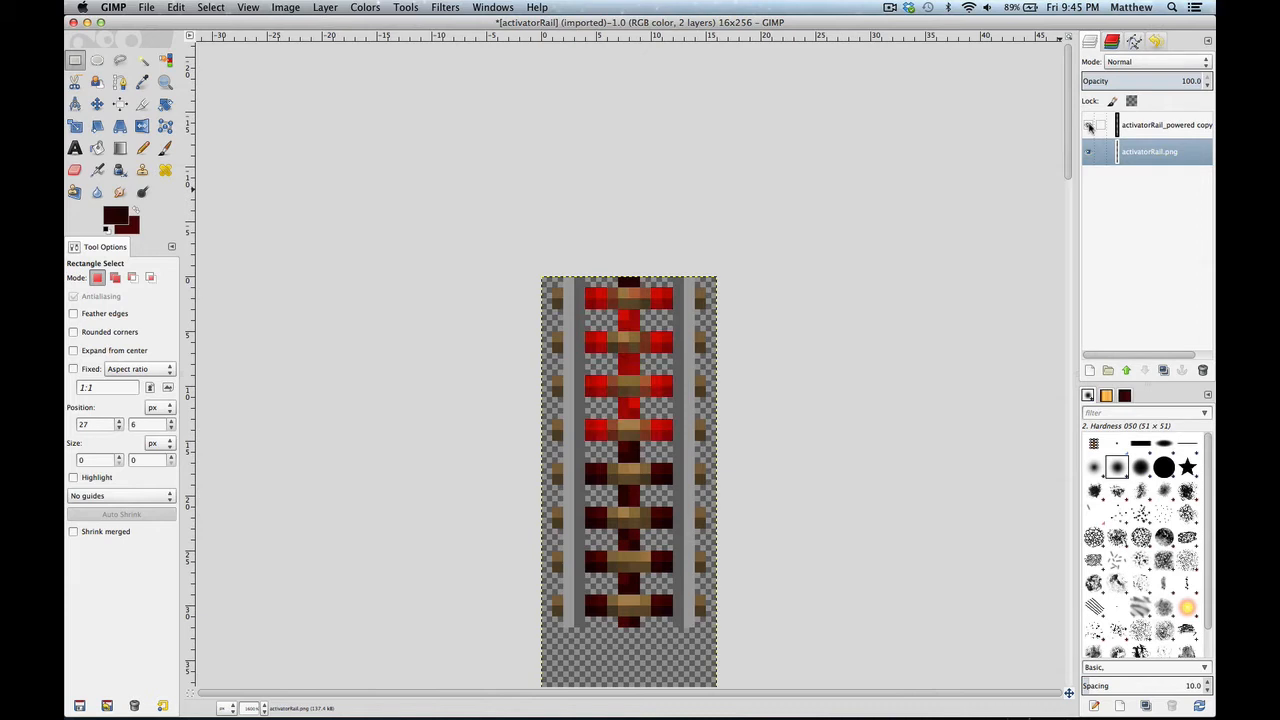
pyautogui.click(1090, 126)
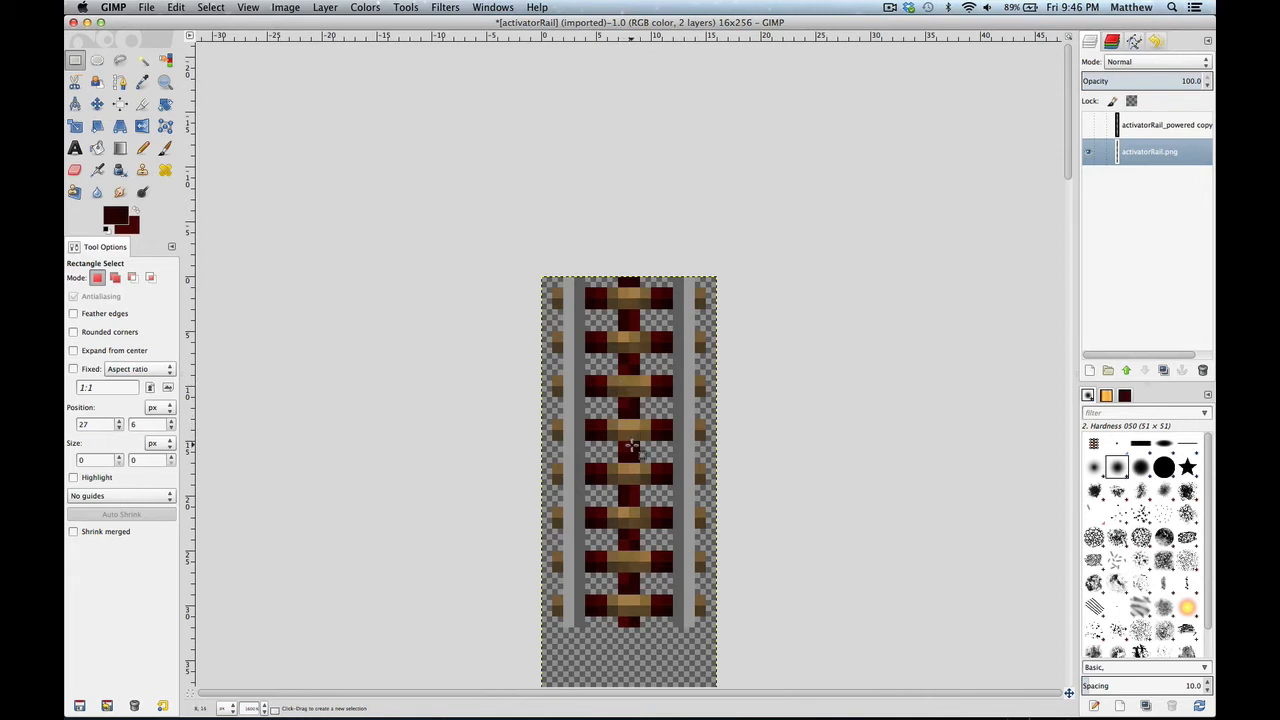
pyautogui.click(1090, 125)
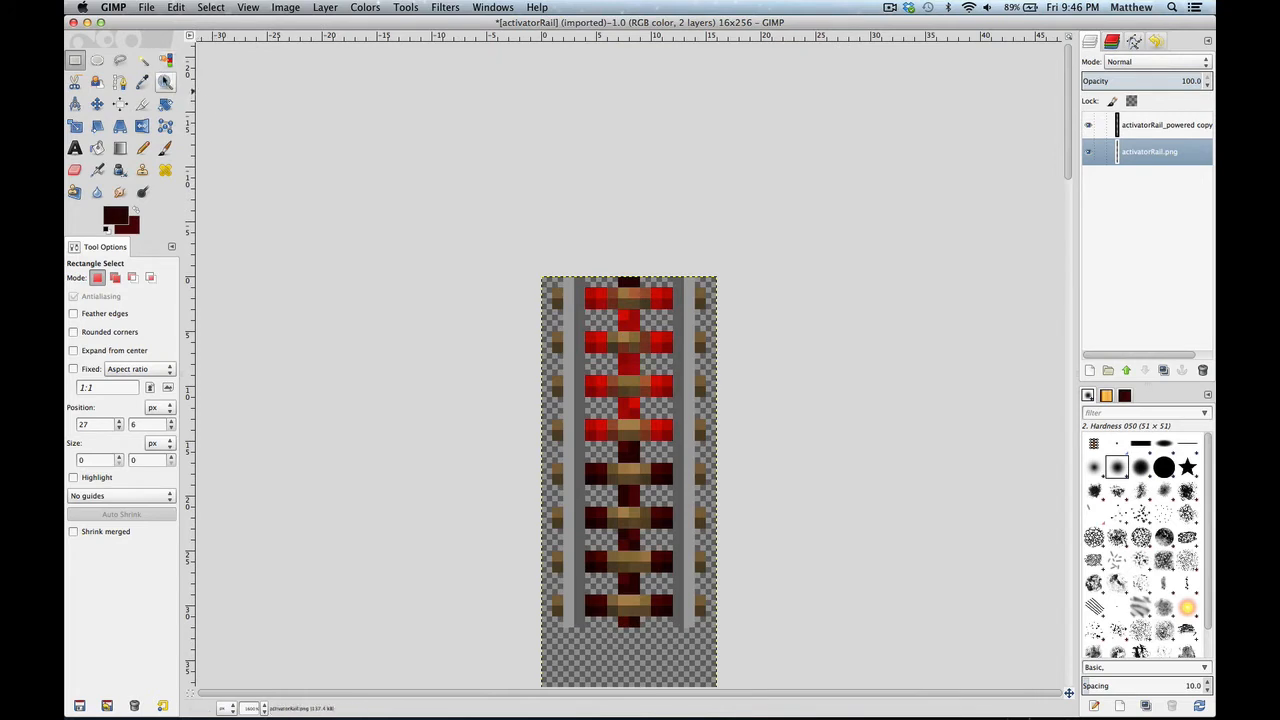
# - Sample the bright red and darker red from the powered rail layer as background and foreground colours
pyautogui.click(142, 82)
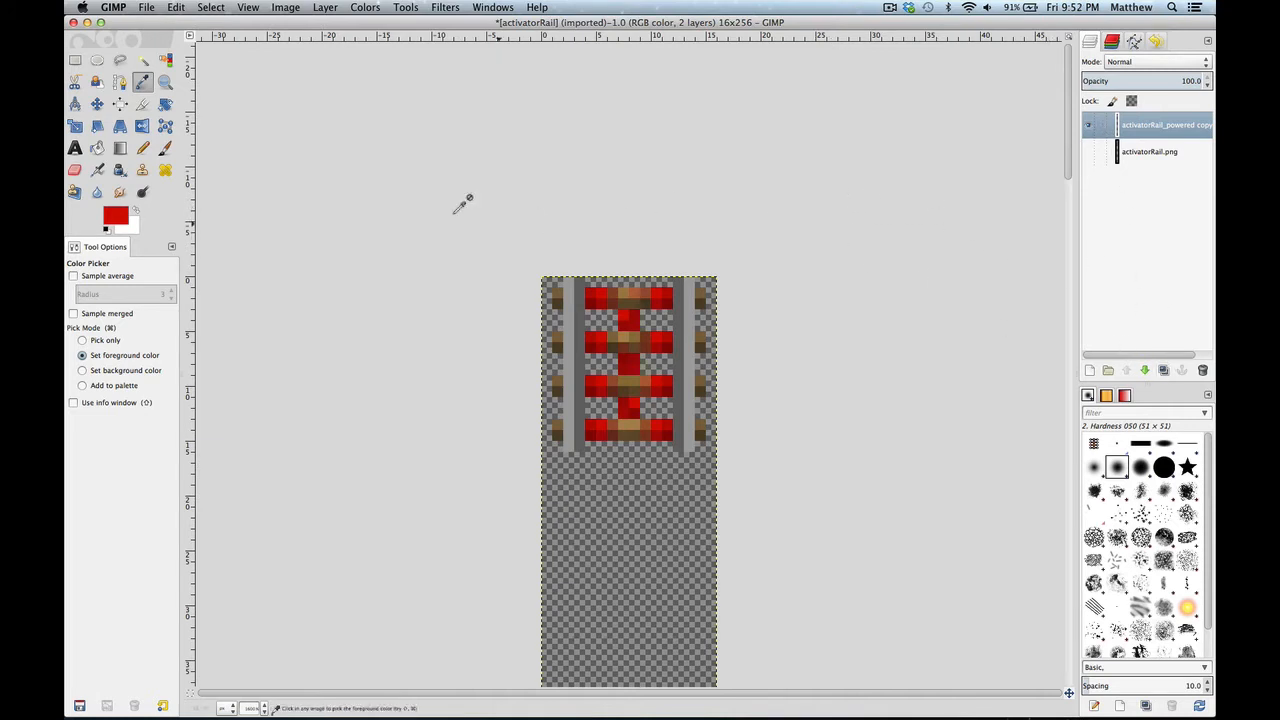
pyautogui.press('x')
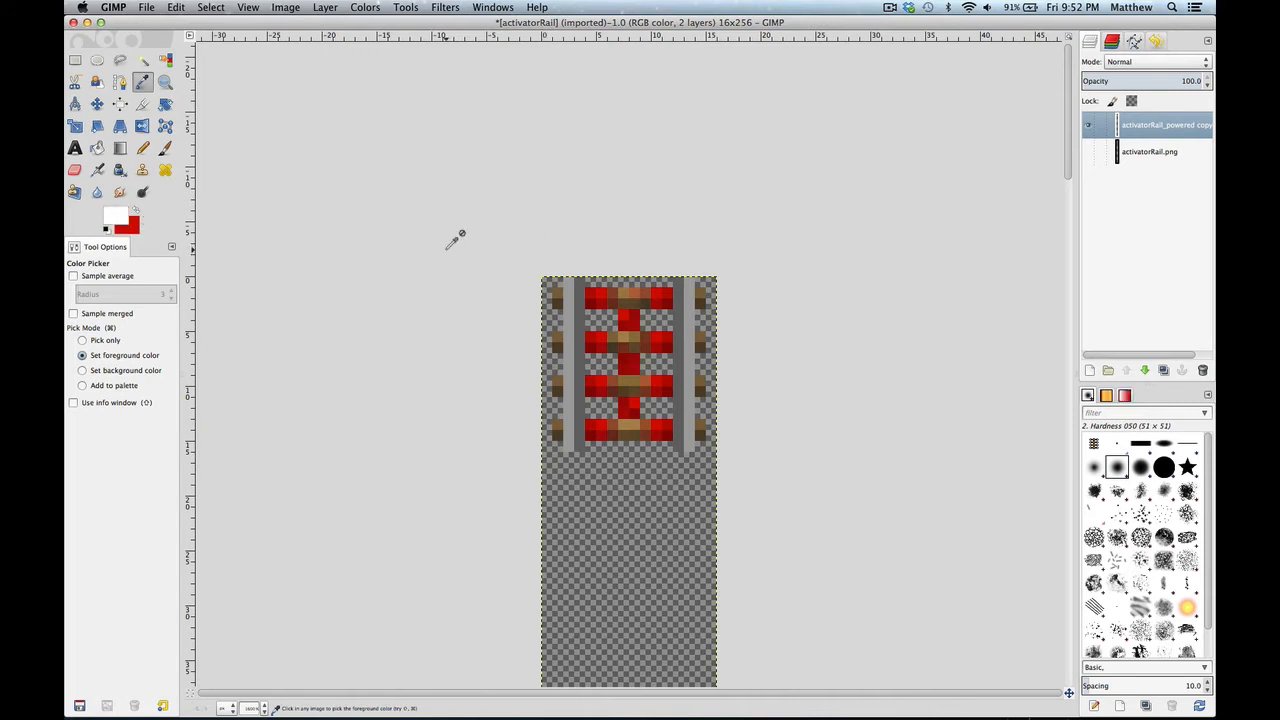
pyautogui.click(671, 342)
# - Show only the activatorRail.png layer and pencil the sampled reds onto the centre line in the first frame's top and bottom pixel rows
pyautogui.click(1137, 157)
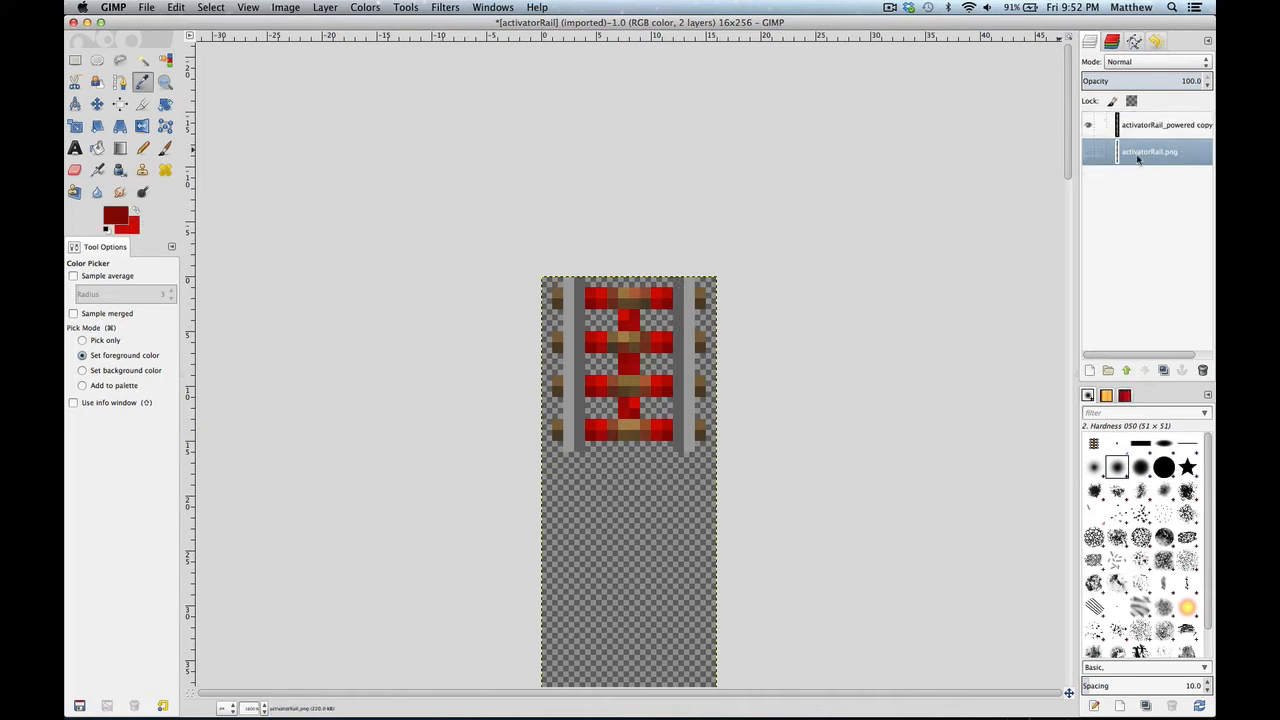
pyautogui.click(1088, 125)
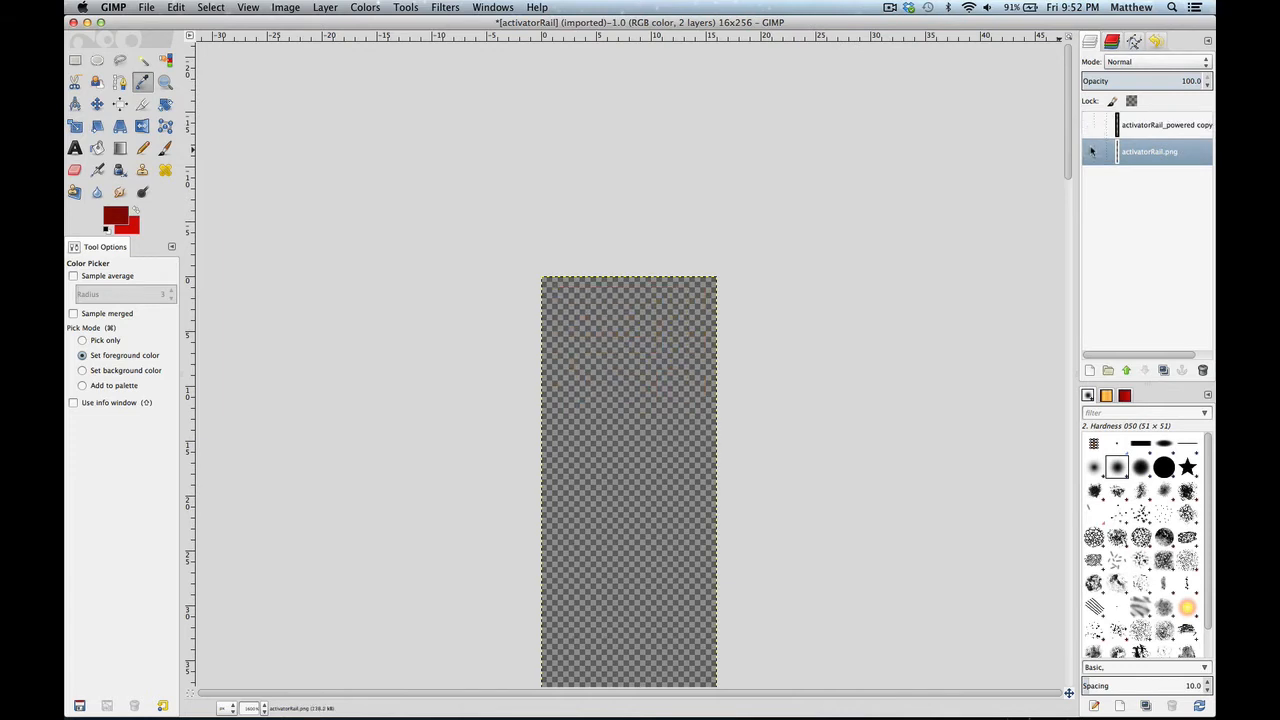
pyautogui.click(1089, 151)
pyautogui.scroll(-5, 823, 249)
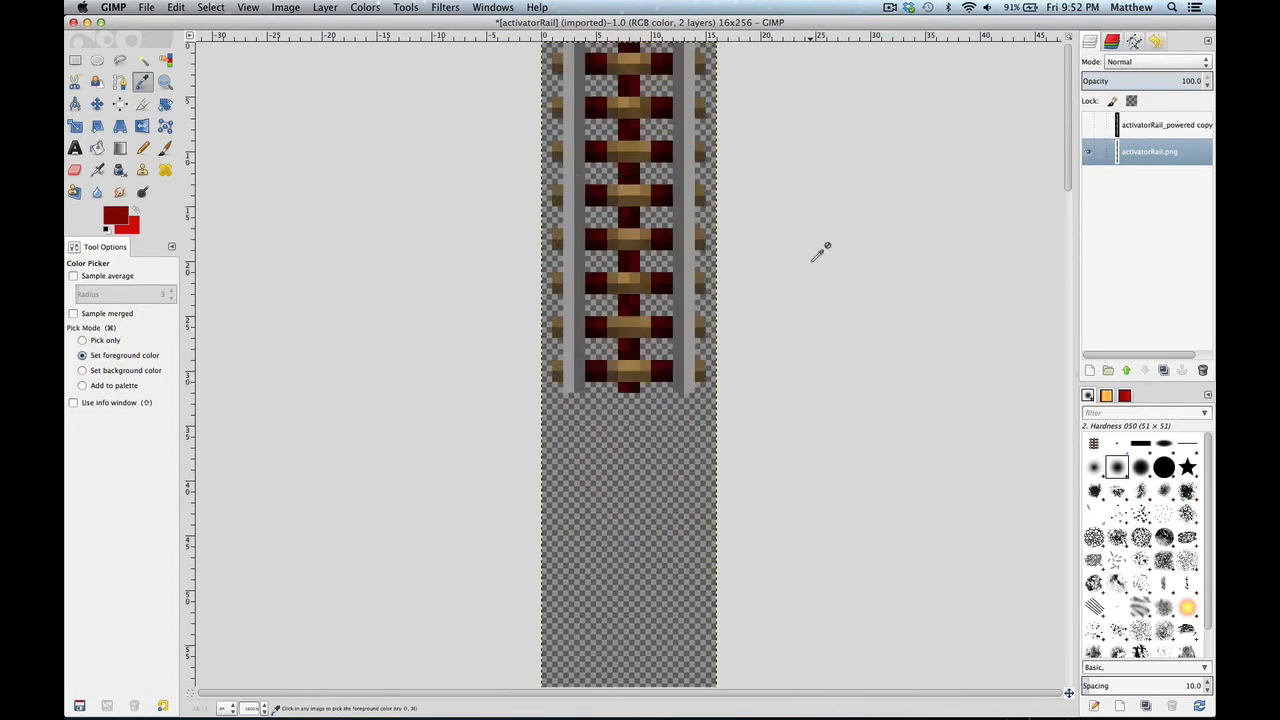
pyautogui.scroll(3, 823, 249)
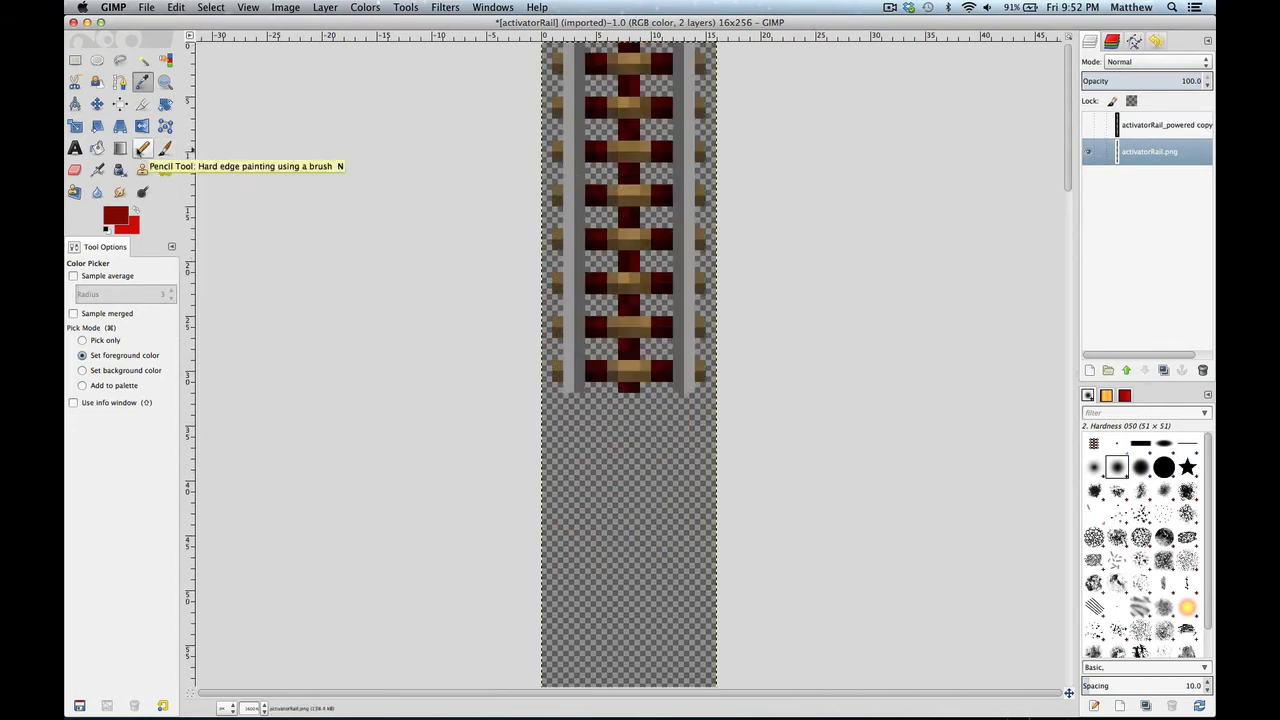
pyautogui.click(141, 149)
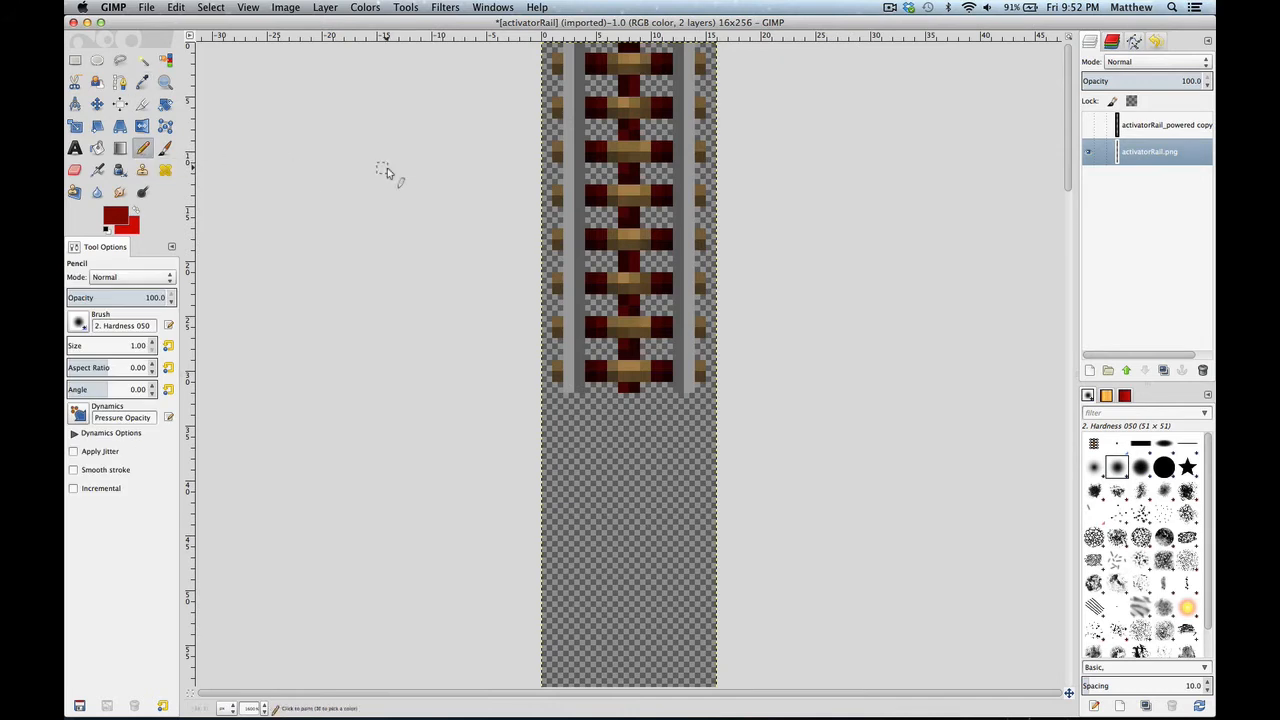
pyautogui.press('x')
pyautogui.click(624, 213)
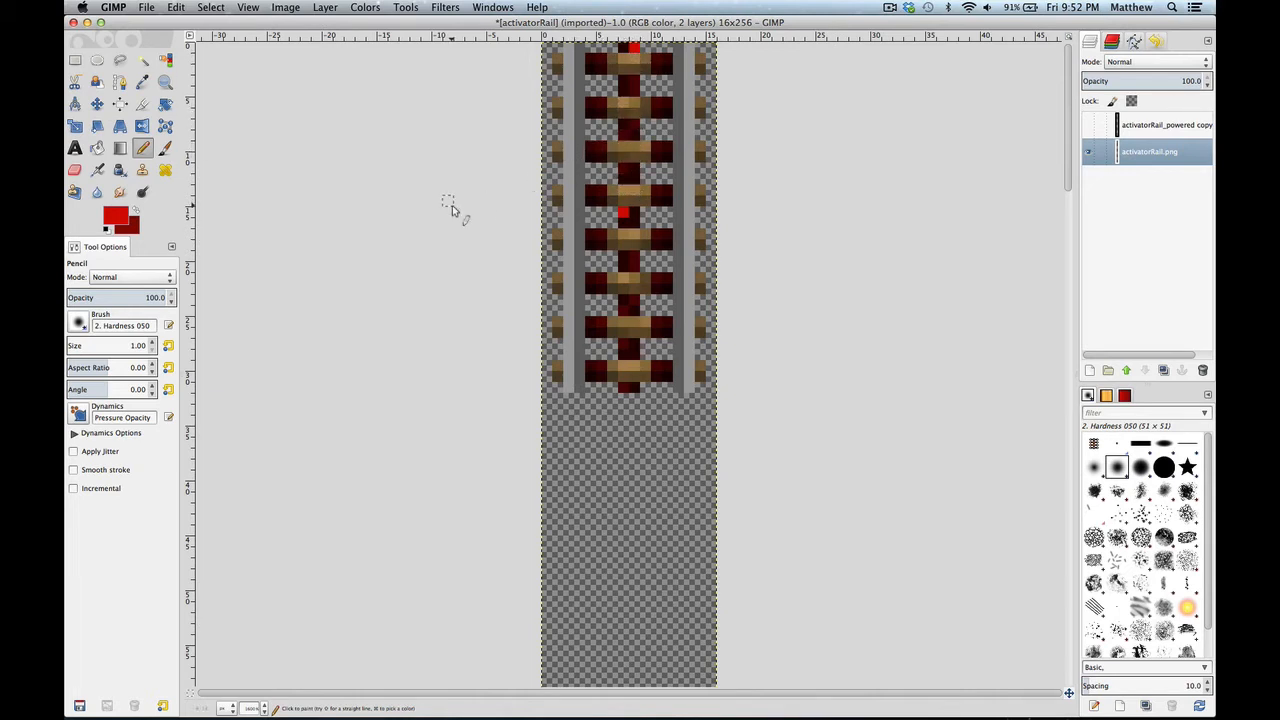
pyautogui.press('x')
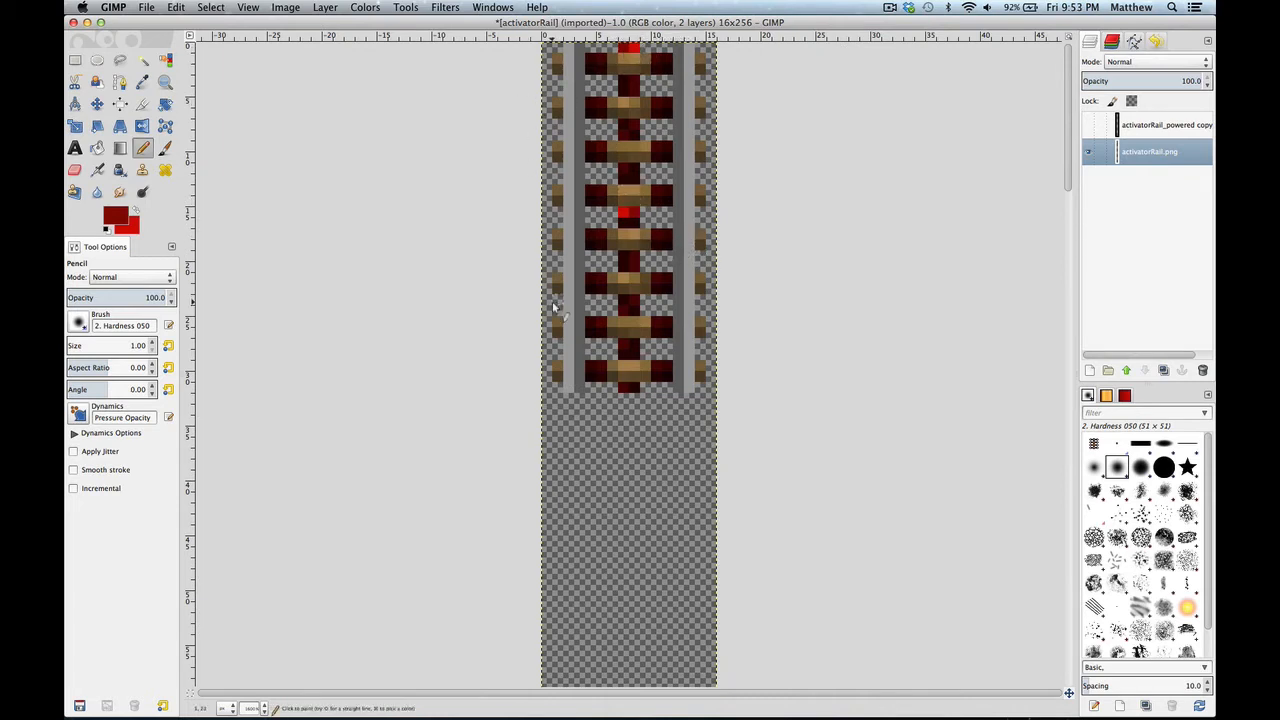
# - Pencil bright red pixels onto the centre line where the first frame's bottom row meets the second frame's top row
pyautogui.press('x')
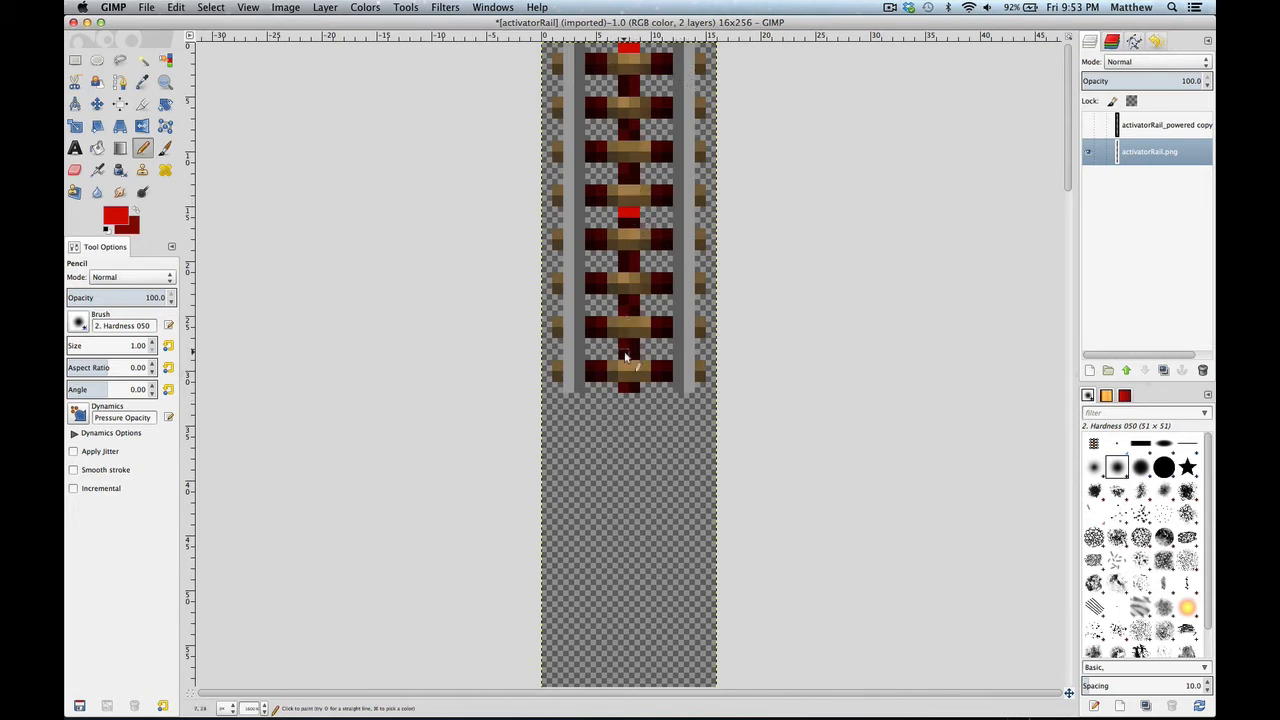
pyautogui.press('x')
pyautogui.press('x')
pyautogui.click(633, 222)
# - Paste another copy of the unpowered rail frame, place it directly beneath the second frame and anchor it
pyautogui.click(76, 61)
pyautogui.press('super+v')
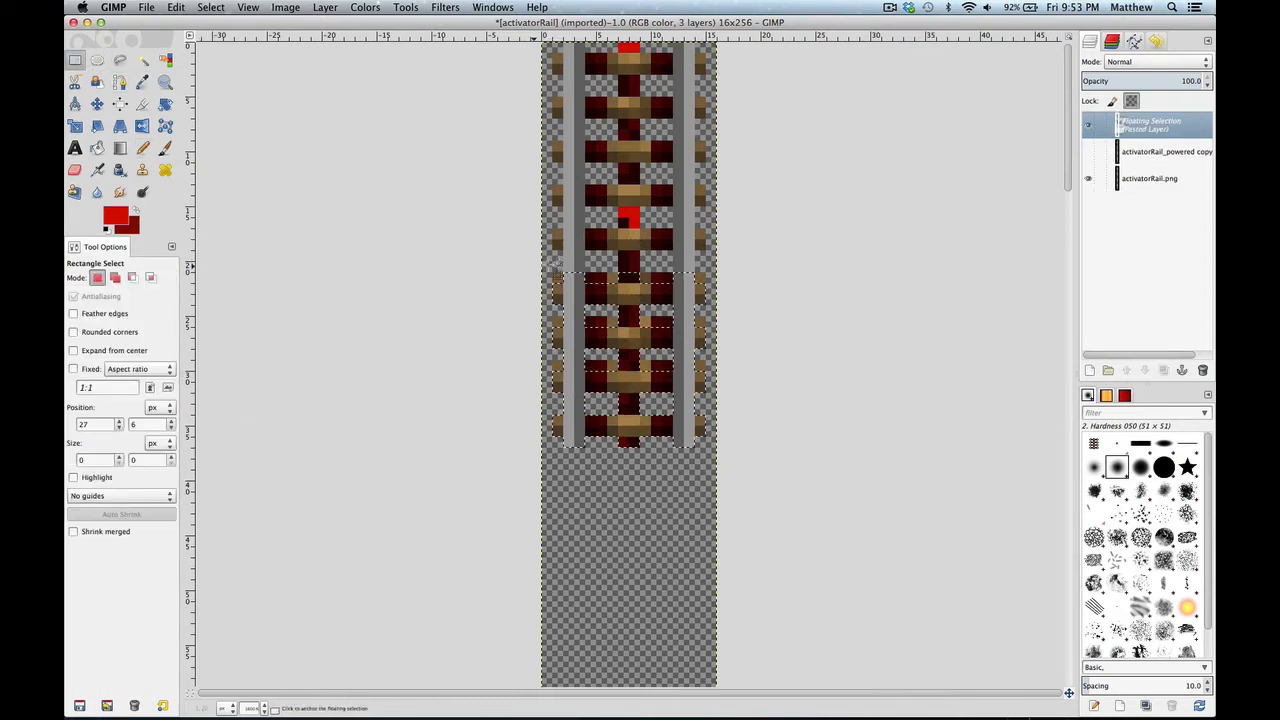
pyautogui.moveTo(628, 314); pyautogui.dragTo(633, 420)
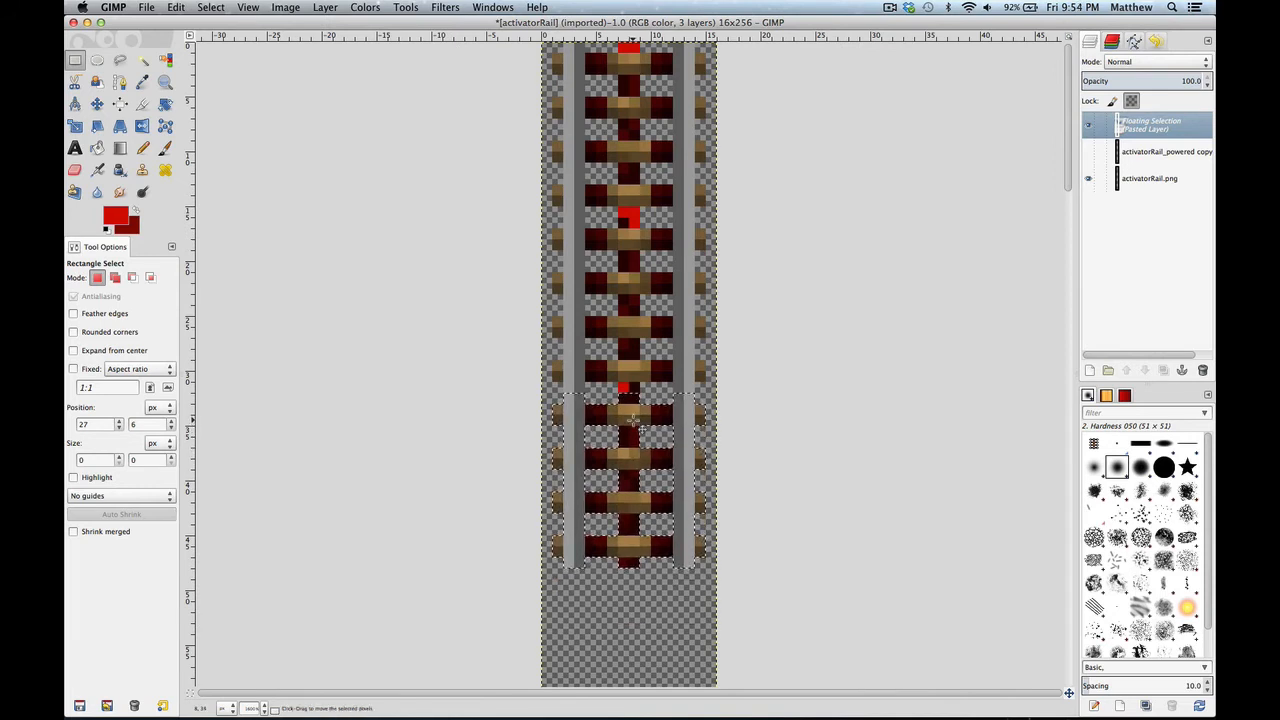
pyautogui.click(786, 416)
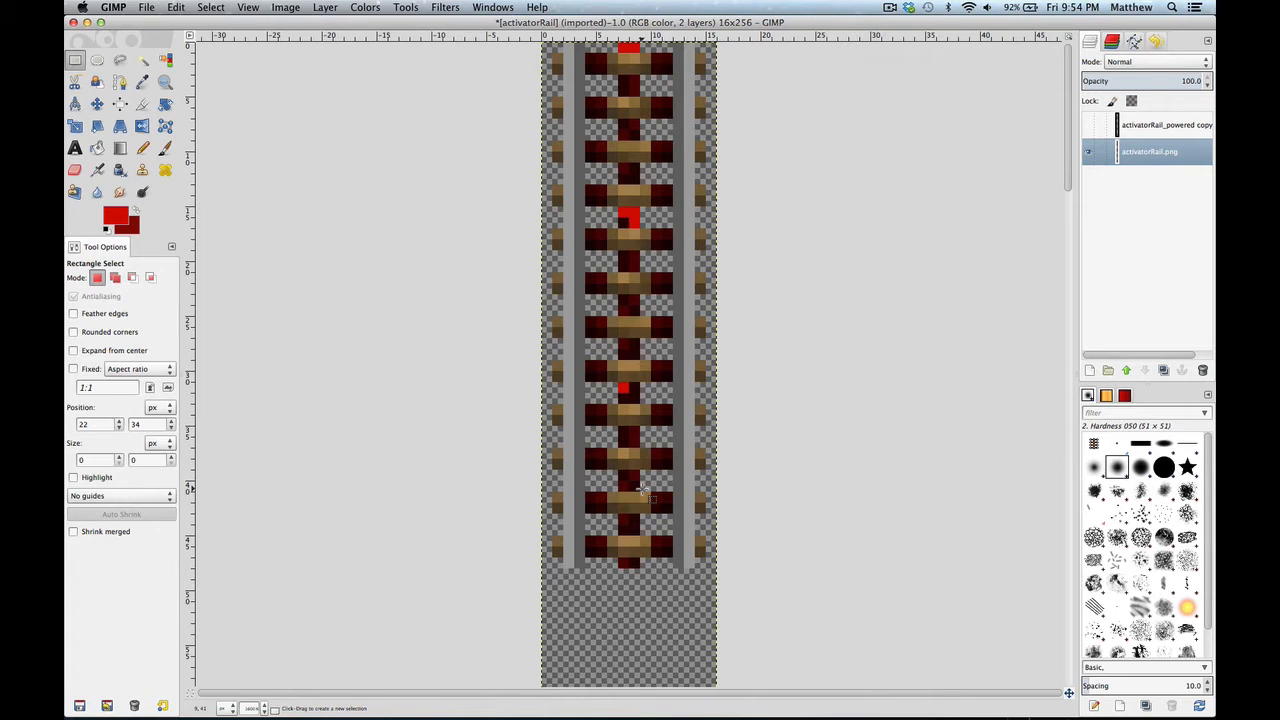
# - Pencil bright and darker red pixels onto the third frame's centre line near its top and bottom
pyautogui.scroll(-2, 642, 489)
pyautogui.scroll(2, 642, 489)
pyautogui.click(142, 147)
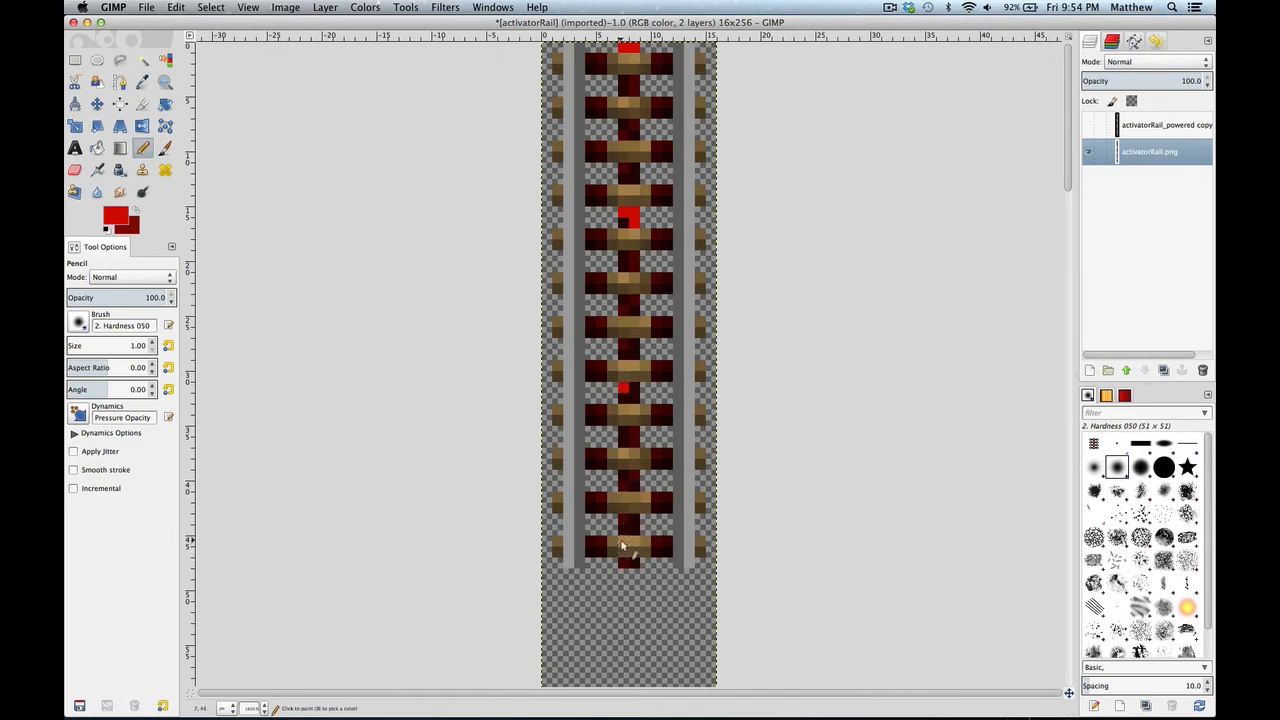
pyautogui.press('x')
pyautogui.click(625, 566)
pyautogui.click(624, 531)
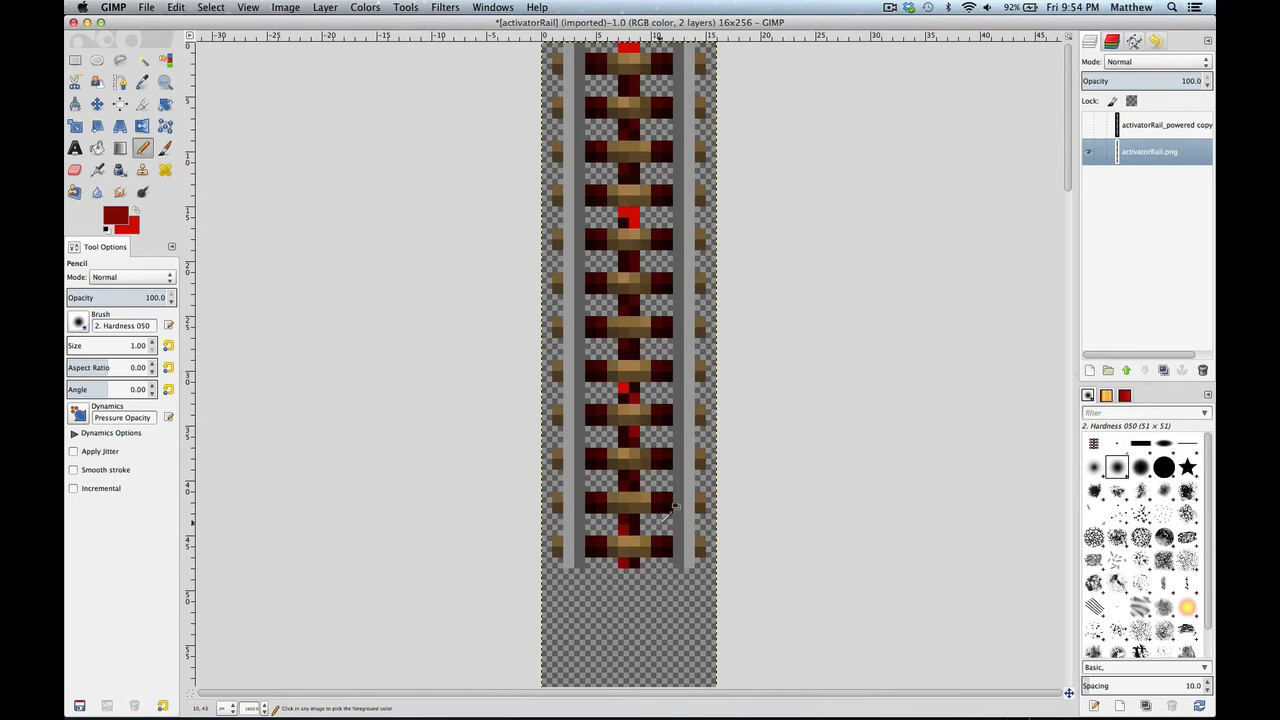
# - Paste a fourth unpowered rail frame and position it directly beneath the third frame
pyautogui.press('super+v')
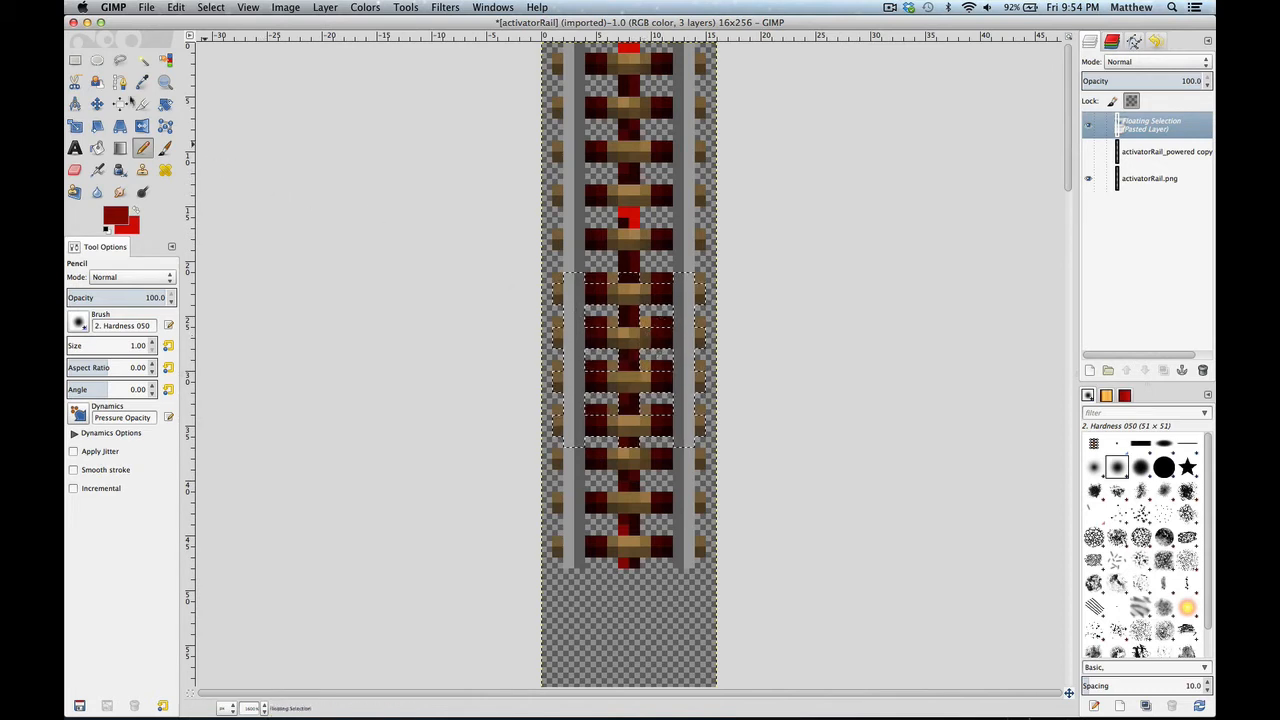
pyautogui.click(76, 61)
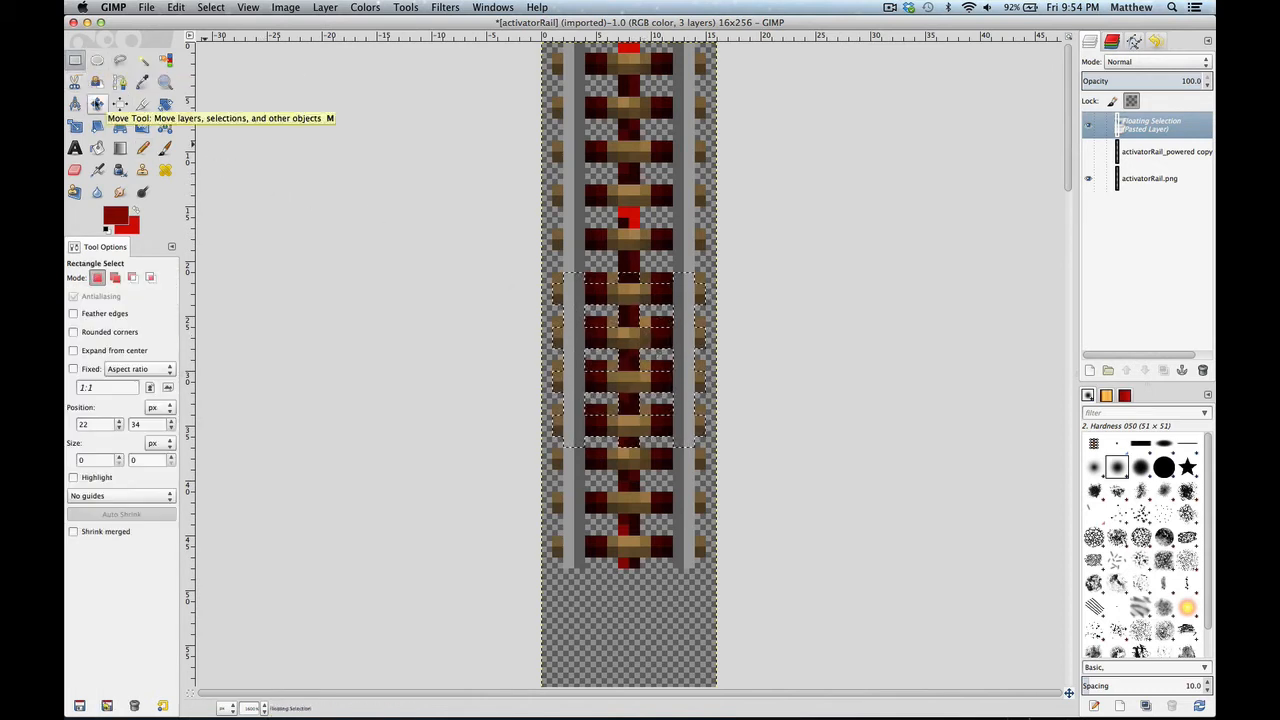
pyautogui.moveTo(630, 400); pyautogui.dragTo(634, 632)
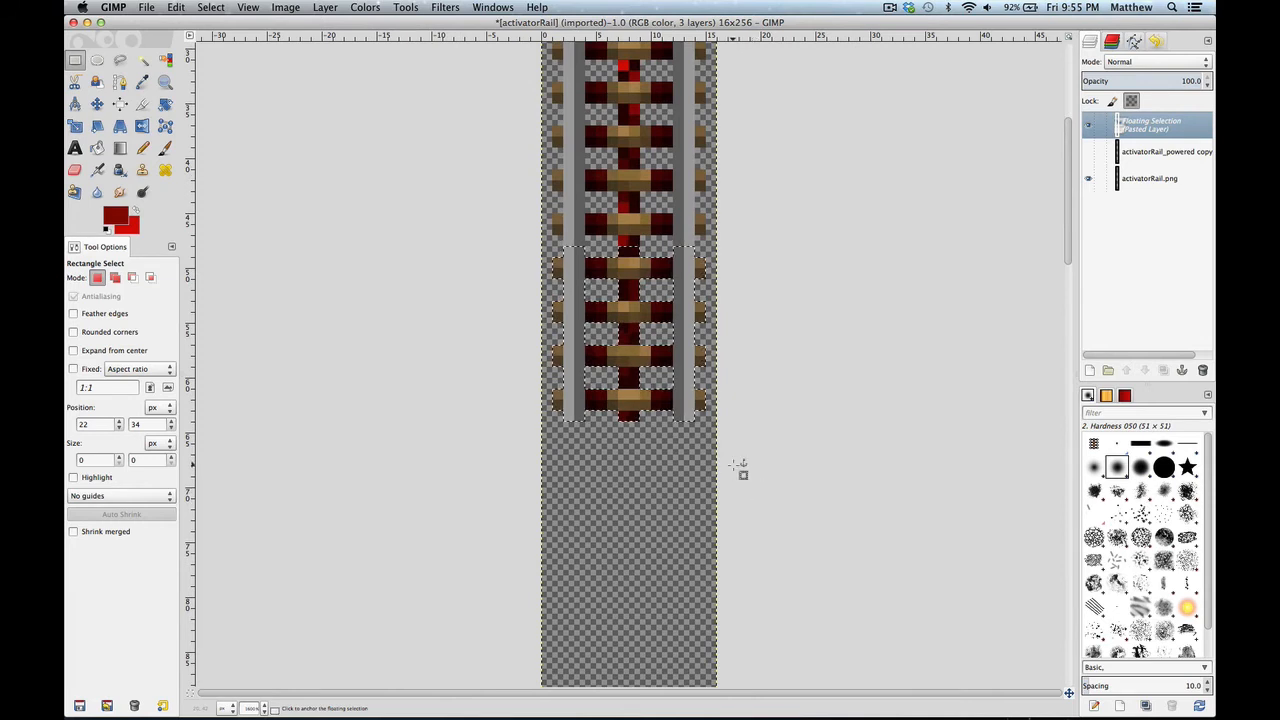
# - Pencil bright and darker red pixels along the centre line of the remaining frames, down to the end of the 16 × 256 px strip
pyautogui.click(142, 147)
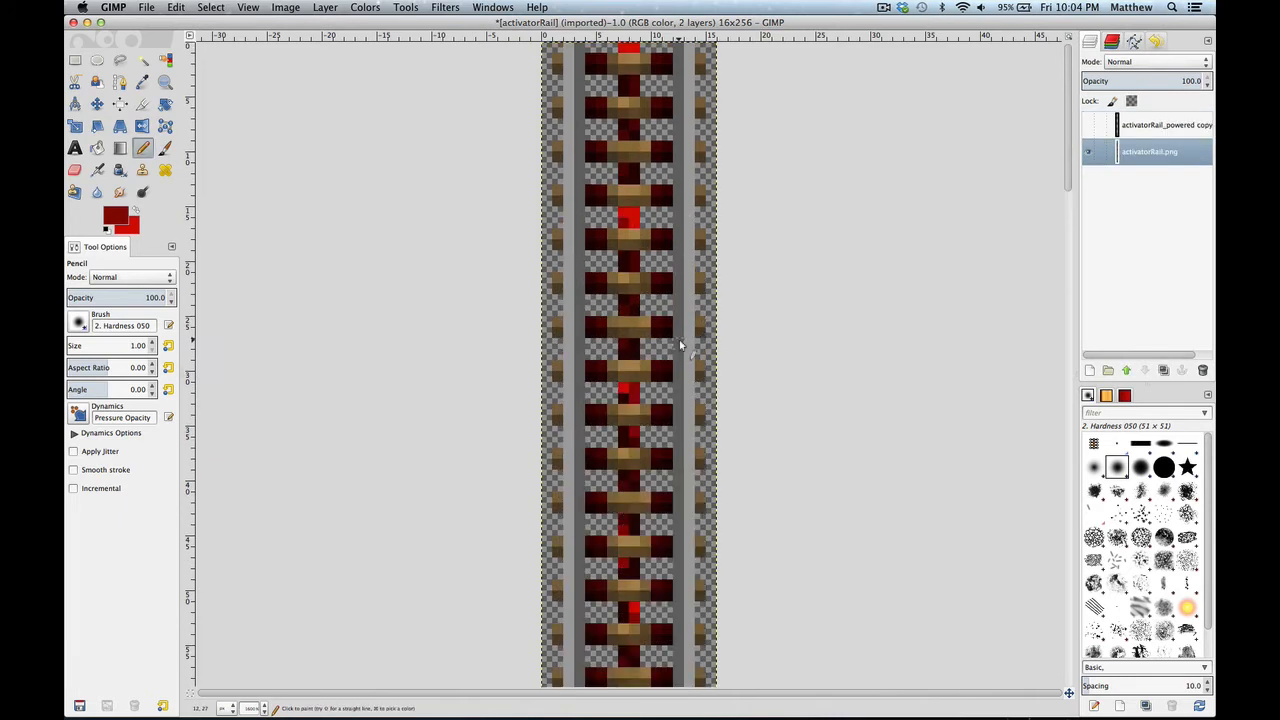
pyautogui.press('x')
pyautogui.press('x')
pyautogui.scroll(-3, 614, 410)
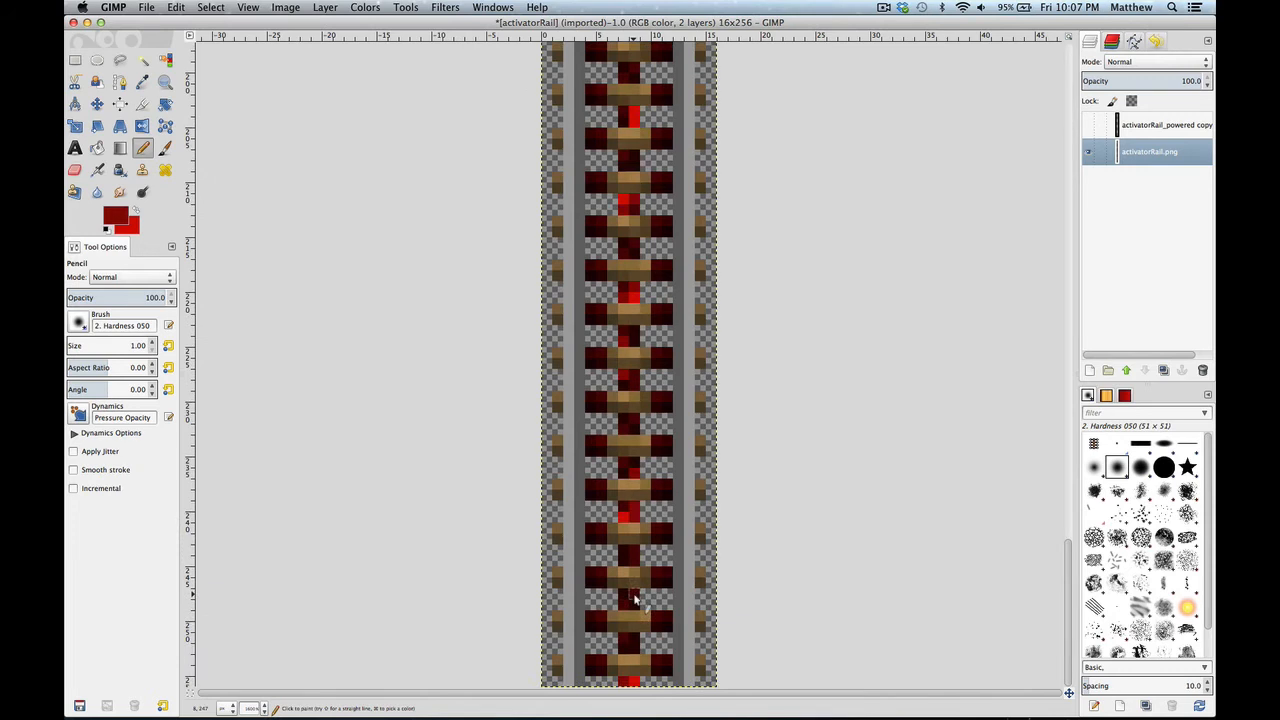
pyautogui.scroll(15, 771, 291)
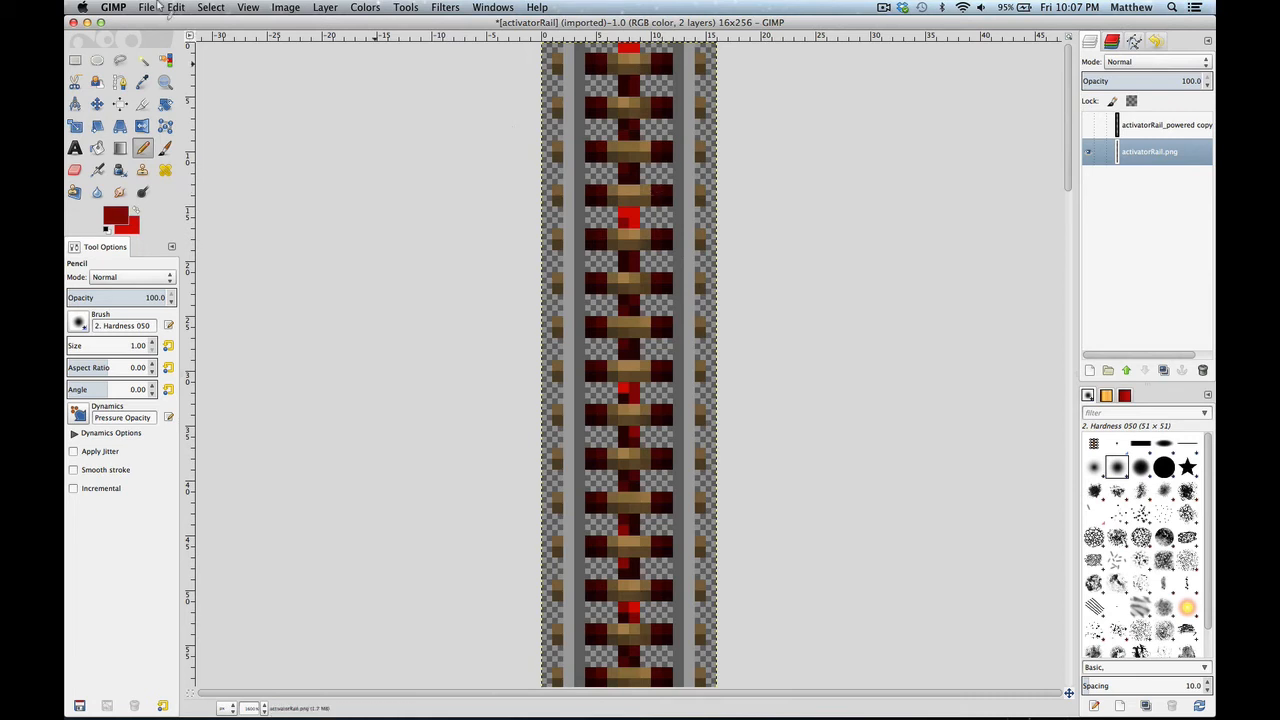
# - Save the image as activatorRail_powered.xcf in the Minecraft textures folder, replacing the existing file
pyautogui.click(80, 64)
pyautogui.click(146, 7)
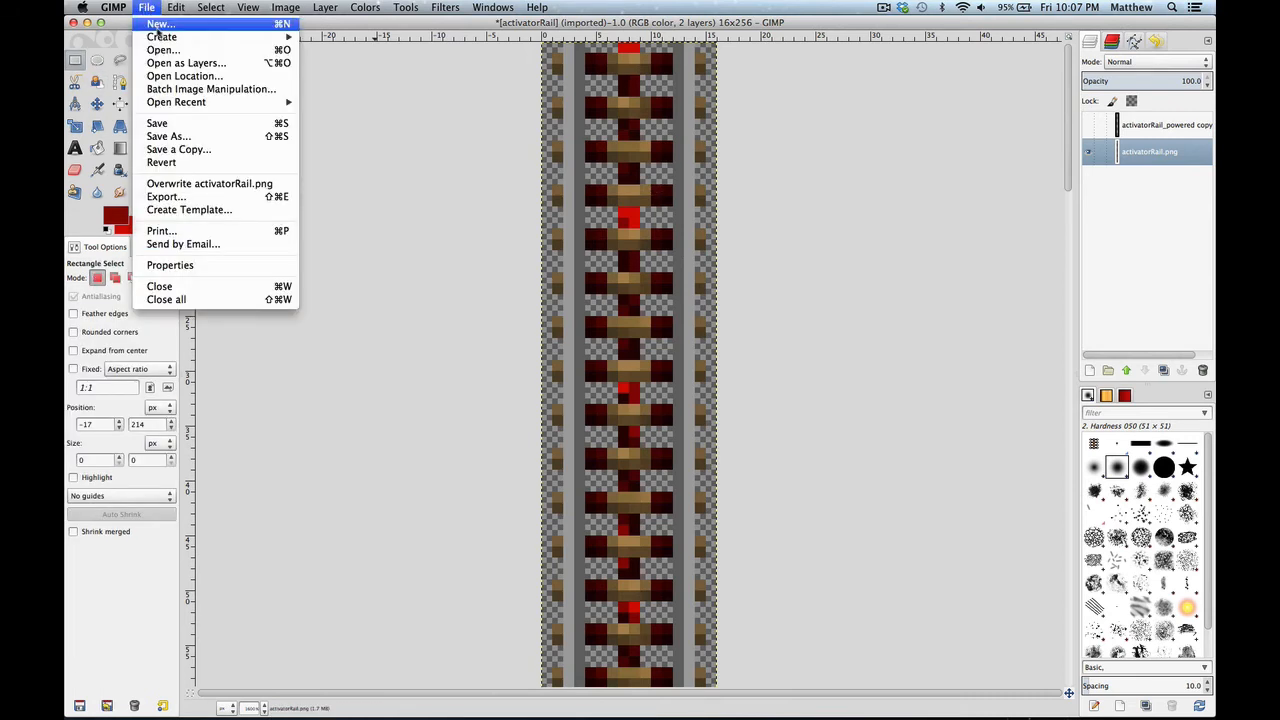
pyautogui.click(199, 123)
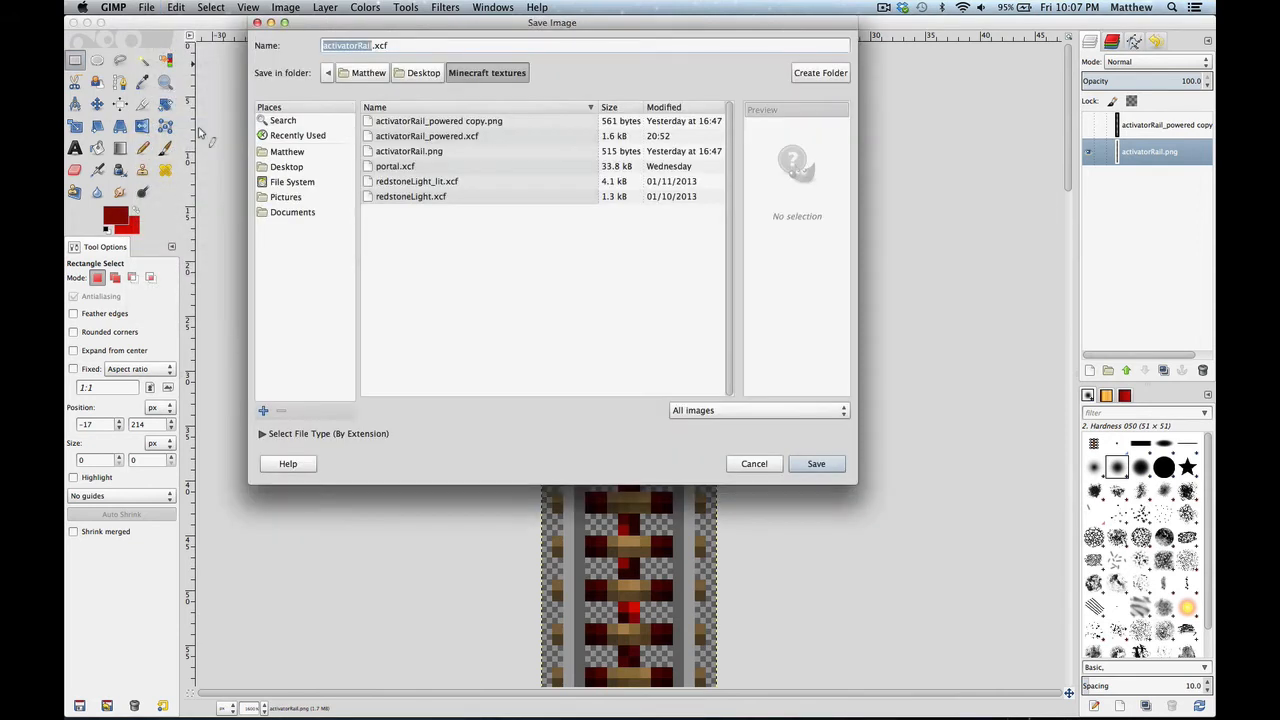
pyautogui.click(372, 46)
pyautogui.write('_power')
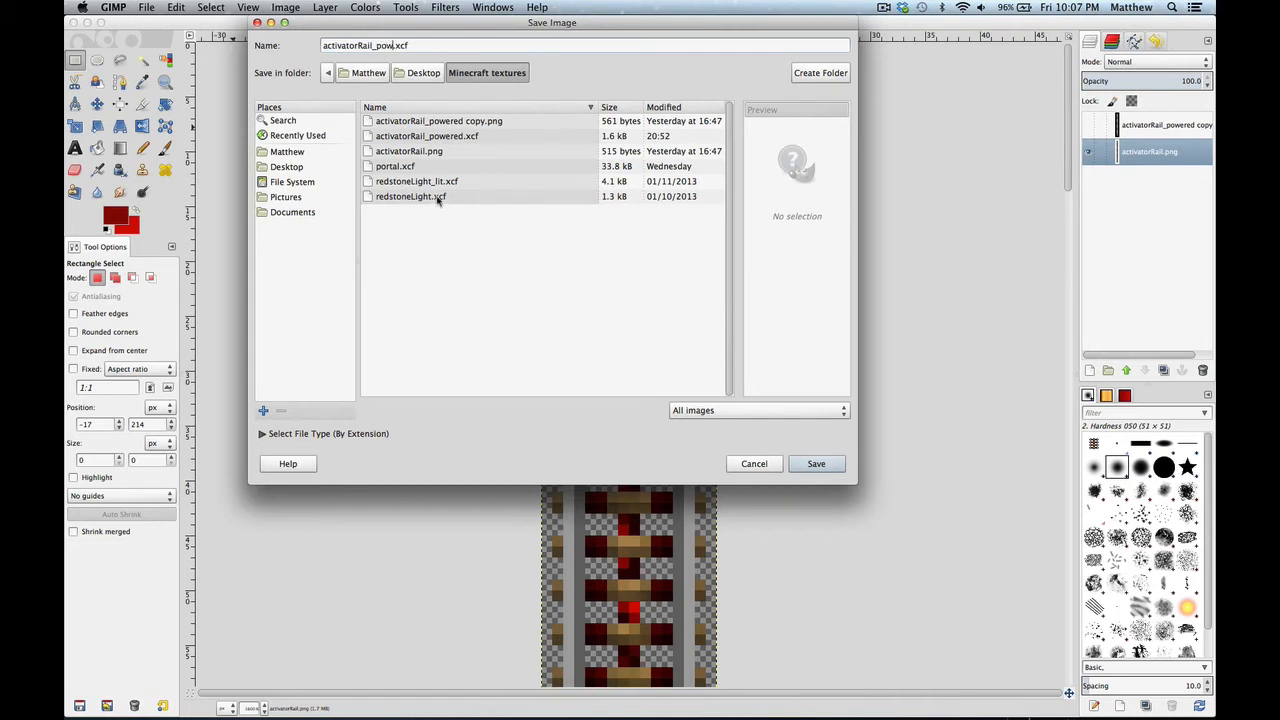
pyautogui.write('ed')
pyautogui.click(818, 464)
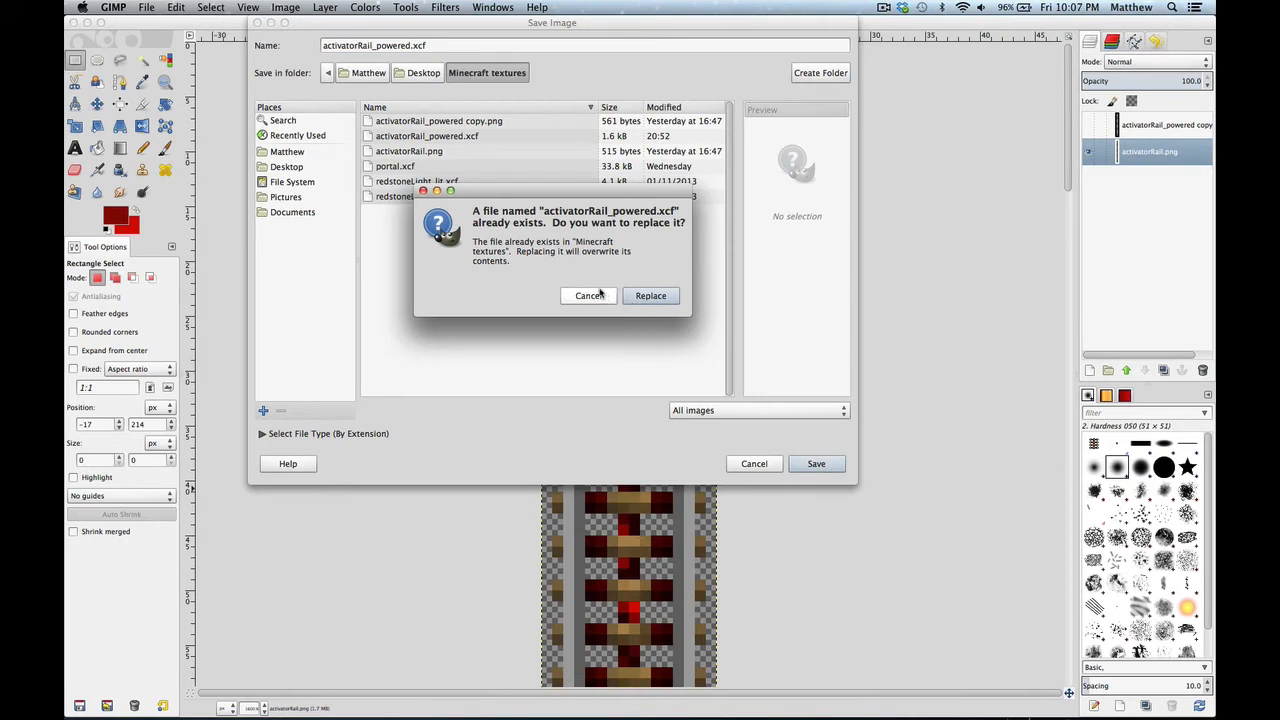
pyautogui.click(650, 297)
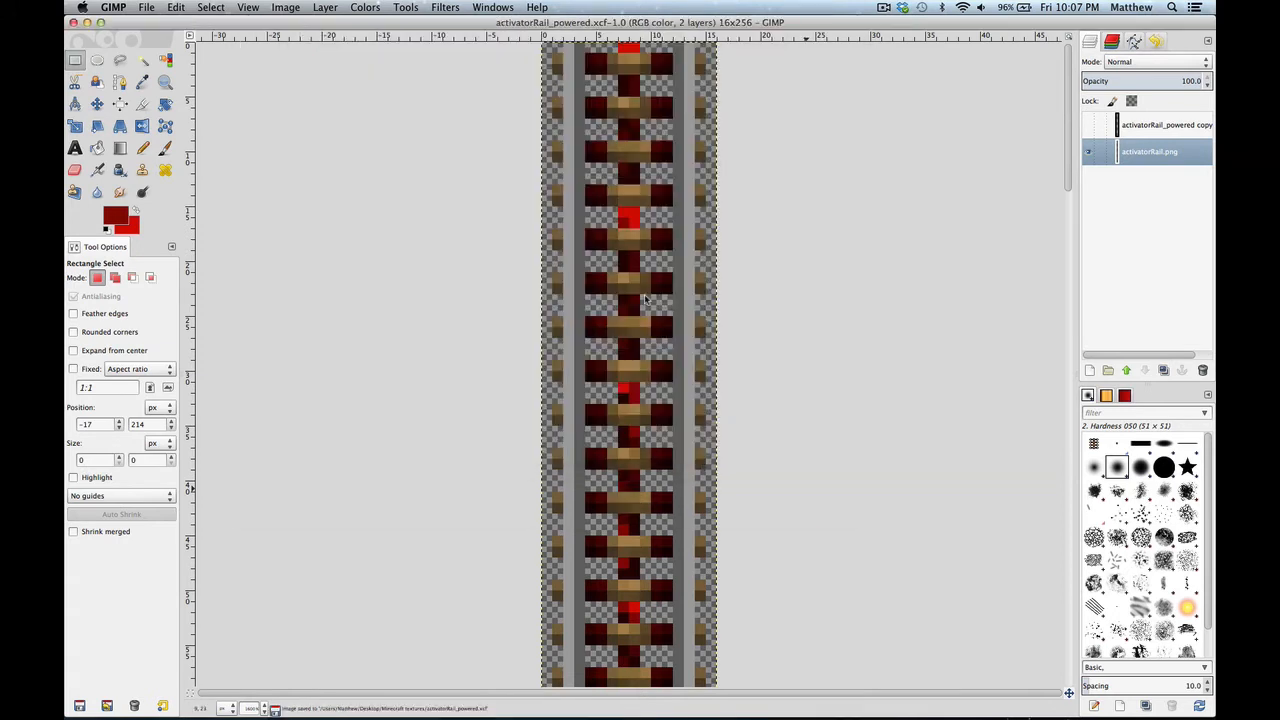
# - Export the strip as activatorRail_powered.png to the Minecraft textures folder with the default PNG options
pyautogui.click(146, 7)
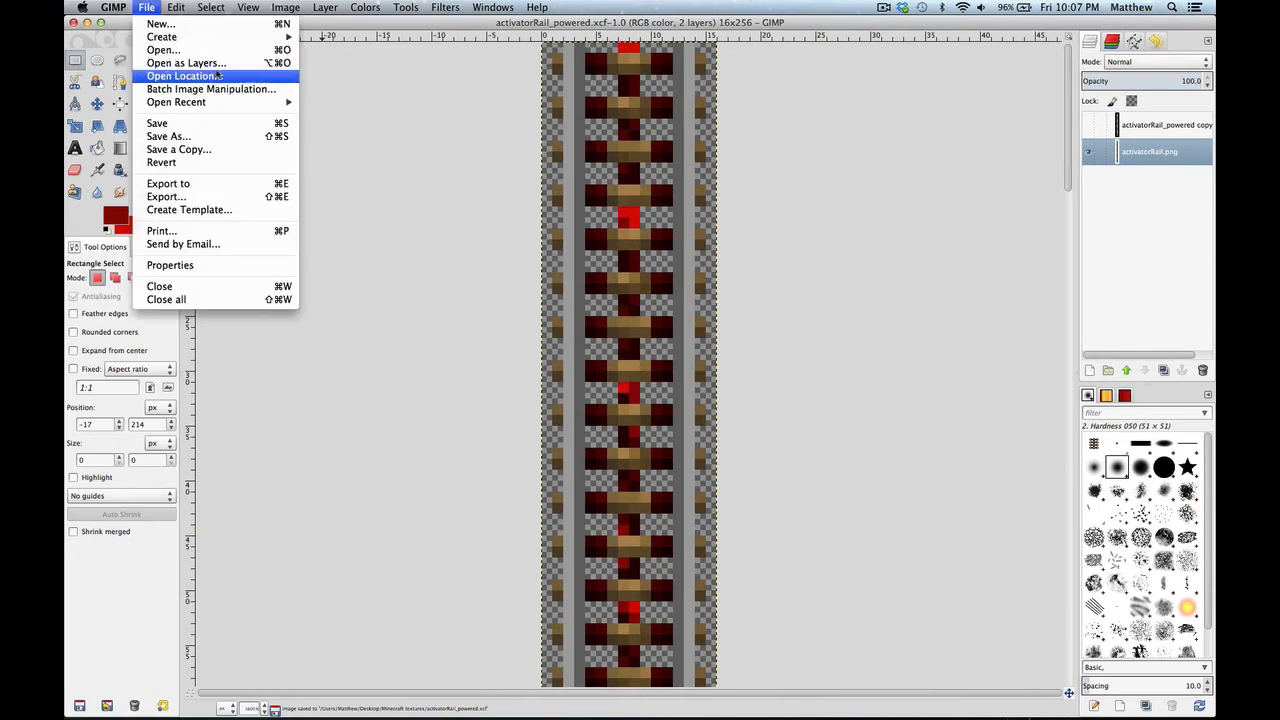
pyautogui.click(229, 201)
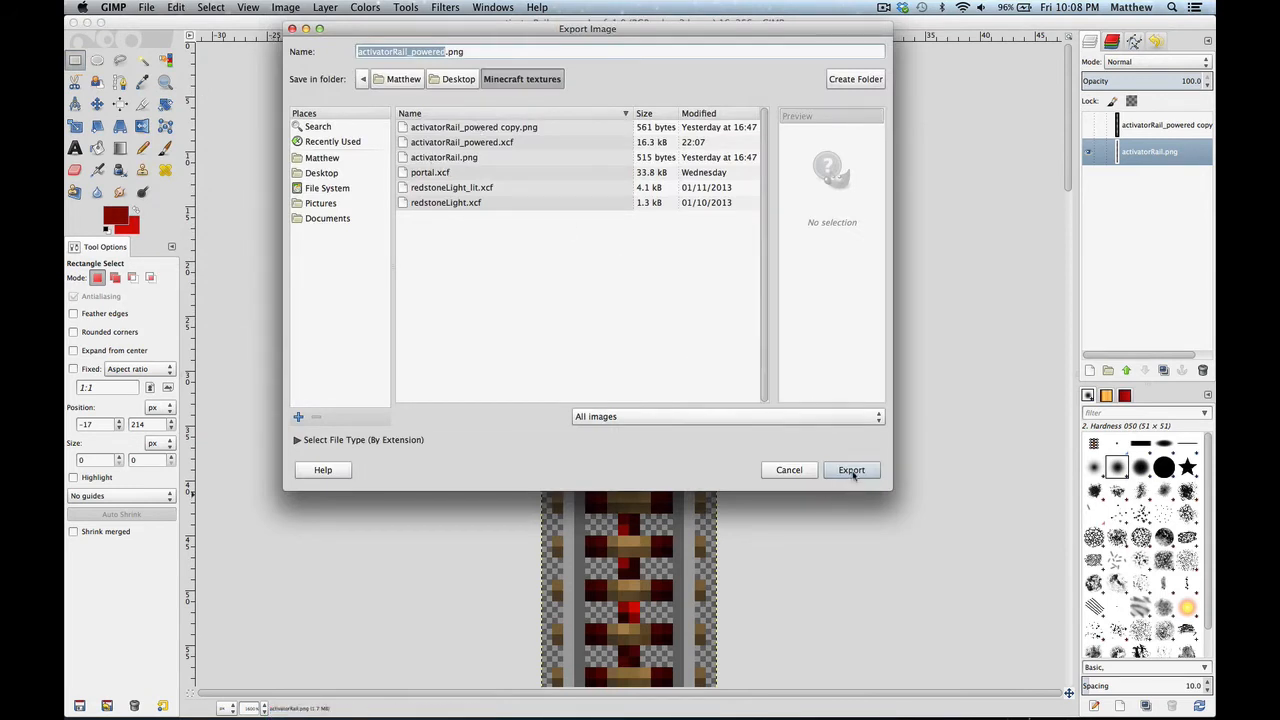
pyautogui.click(852, 472)
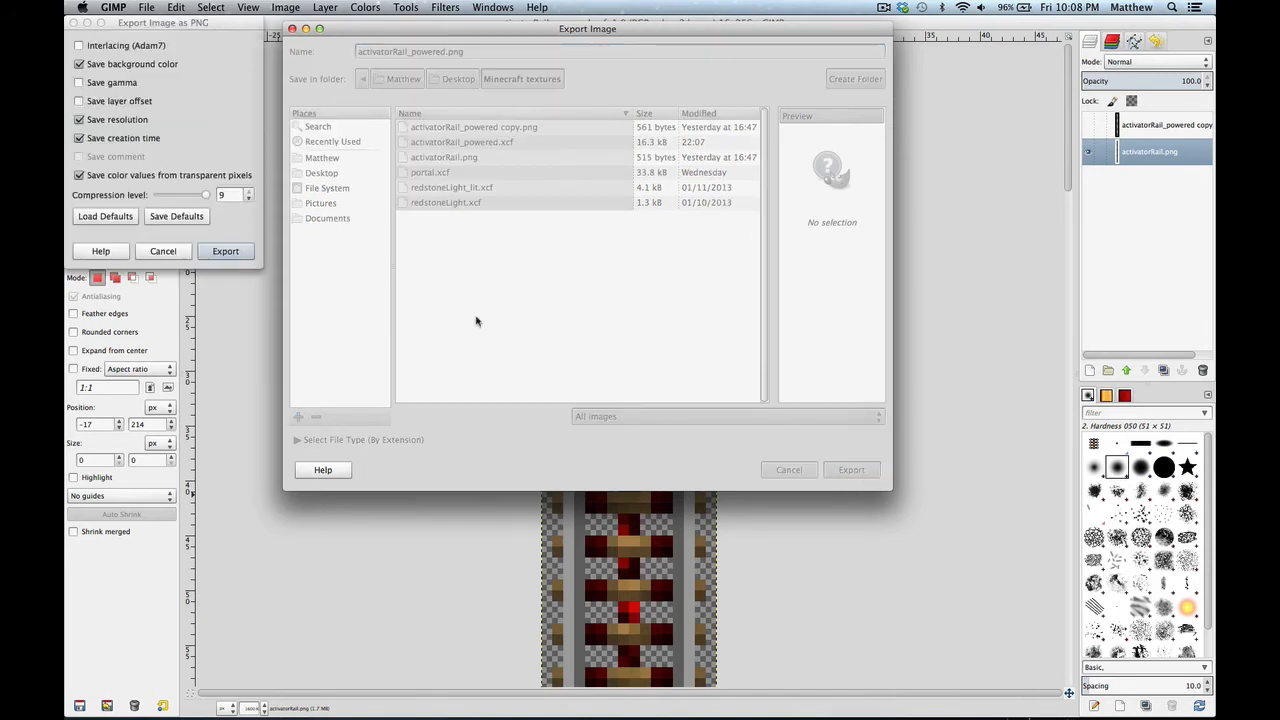
pyautogui.click(238, 255)
pyautogui.click(239, 256)
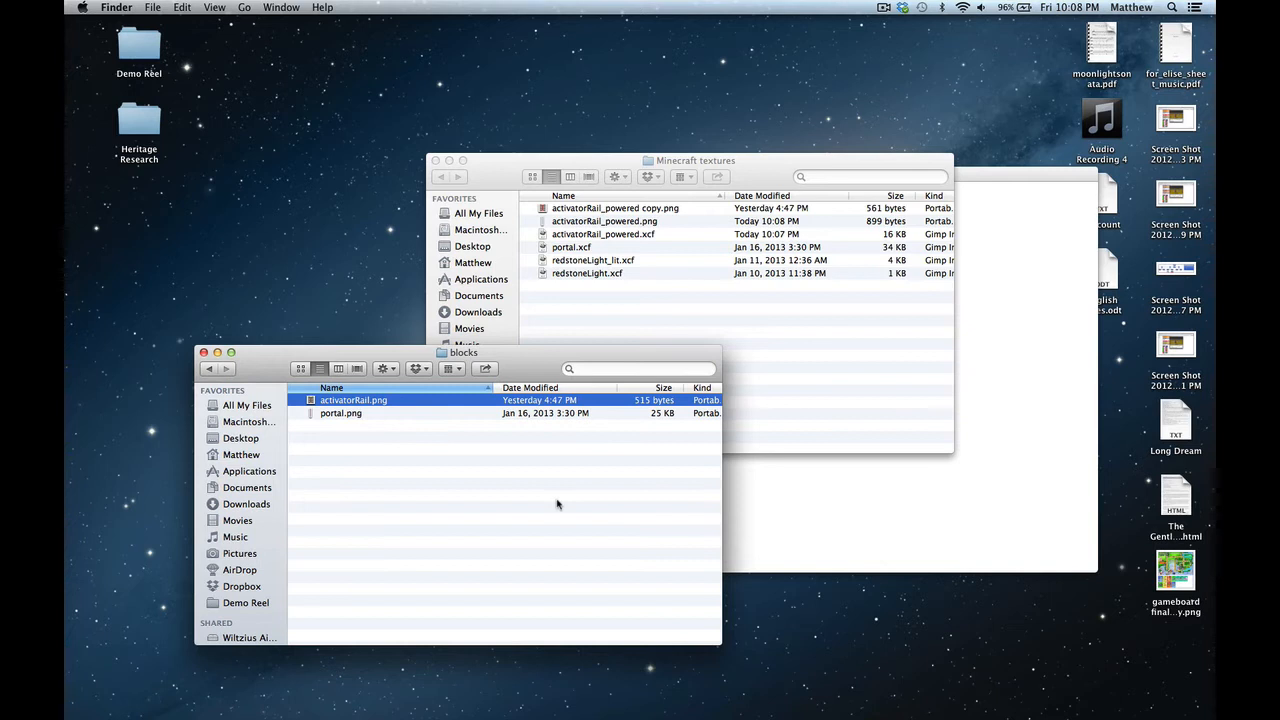
# - In Finder, move activatorRail.png out of the blocks folder into Minecraft textures, and move activatorRail_powered.png into blocks
pyautogui.click(557, 503)
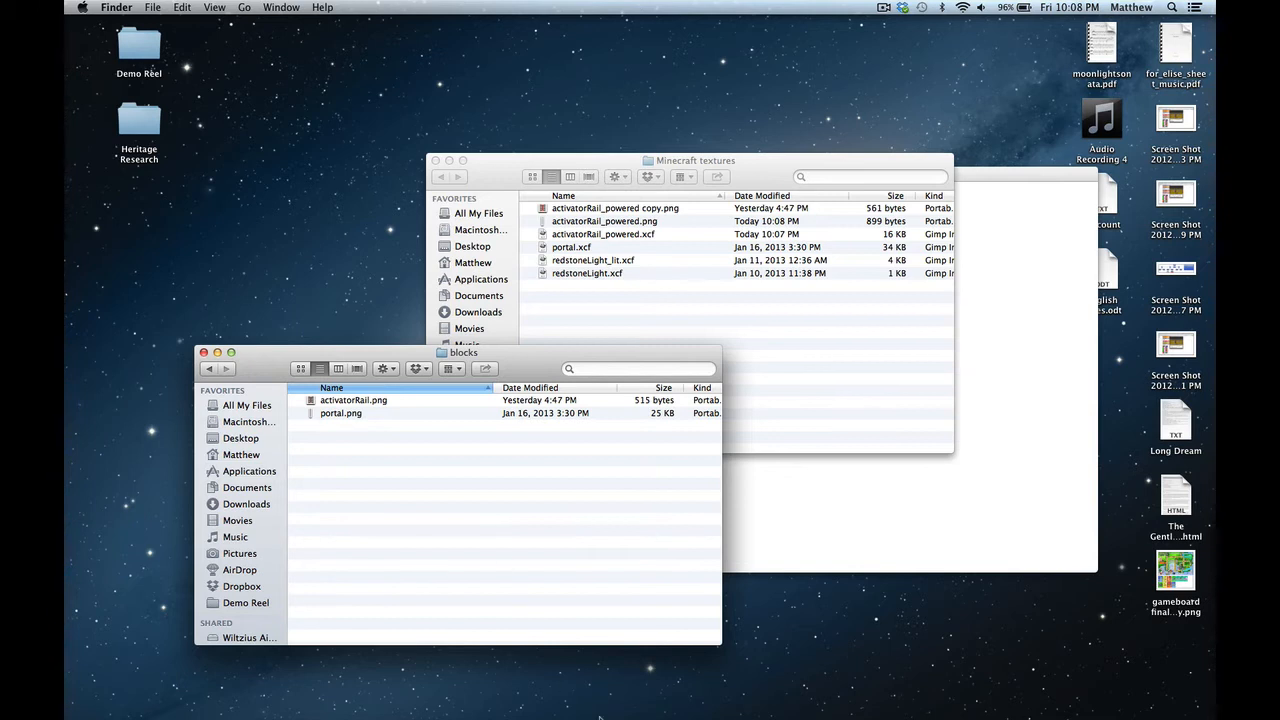
pyautogui.moveTo(577, 700)
pyautogui.moveTo(344, 405); pyautogui.dragTo(663, 318)
pyautogui.click(652, 220)
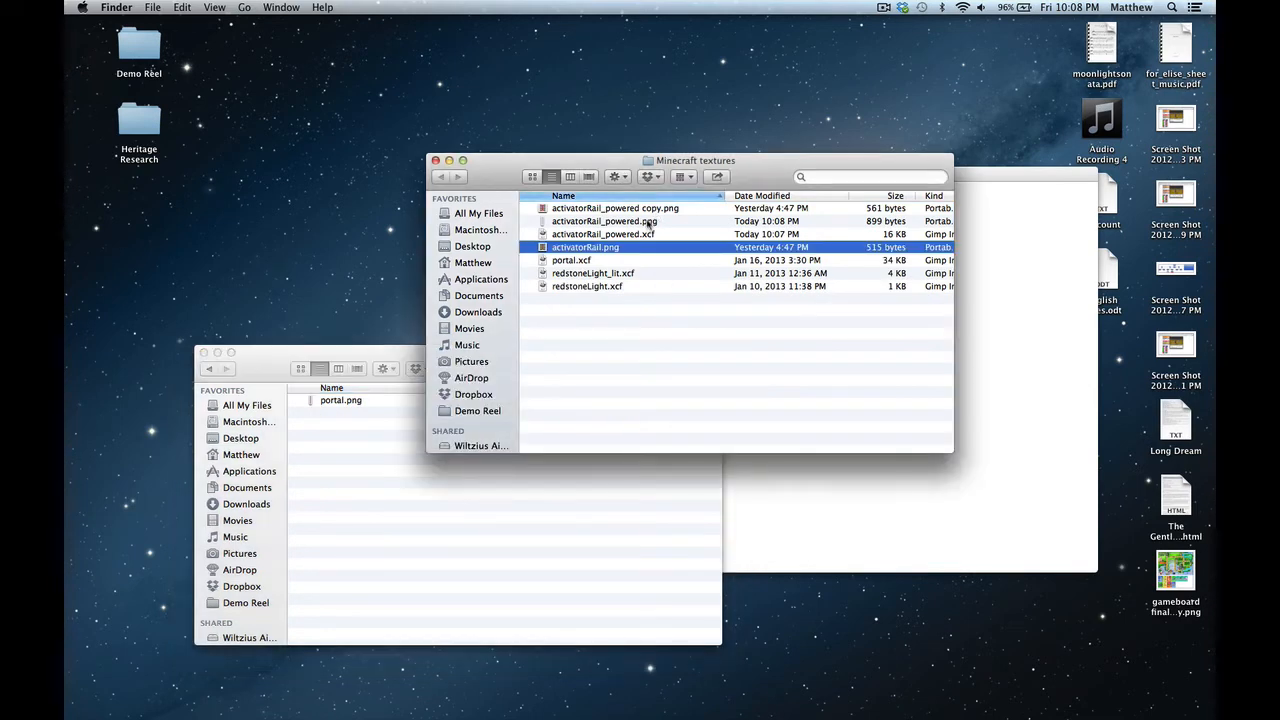
pyautogui.moveTo(652, 220); pyautogui.dragTo(520, 503)
pyautogui.click(520, 502)
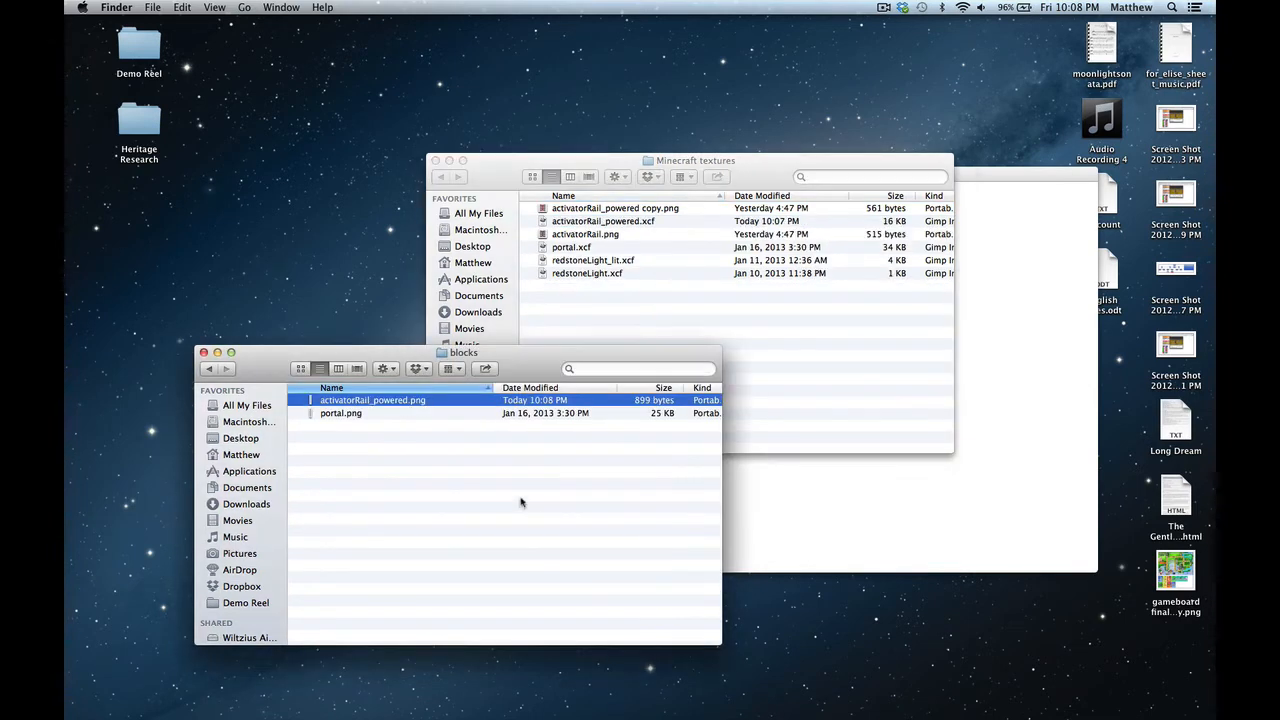
# - Switch to Minecraft and toggle the lever beside the track to compare the rails powered and unpowered
pyautogui.click(680, 680)
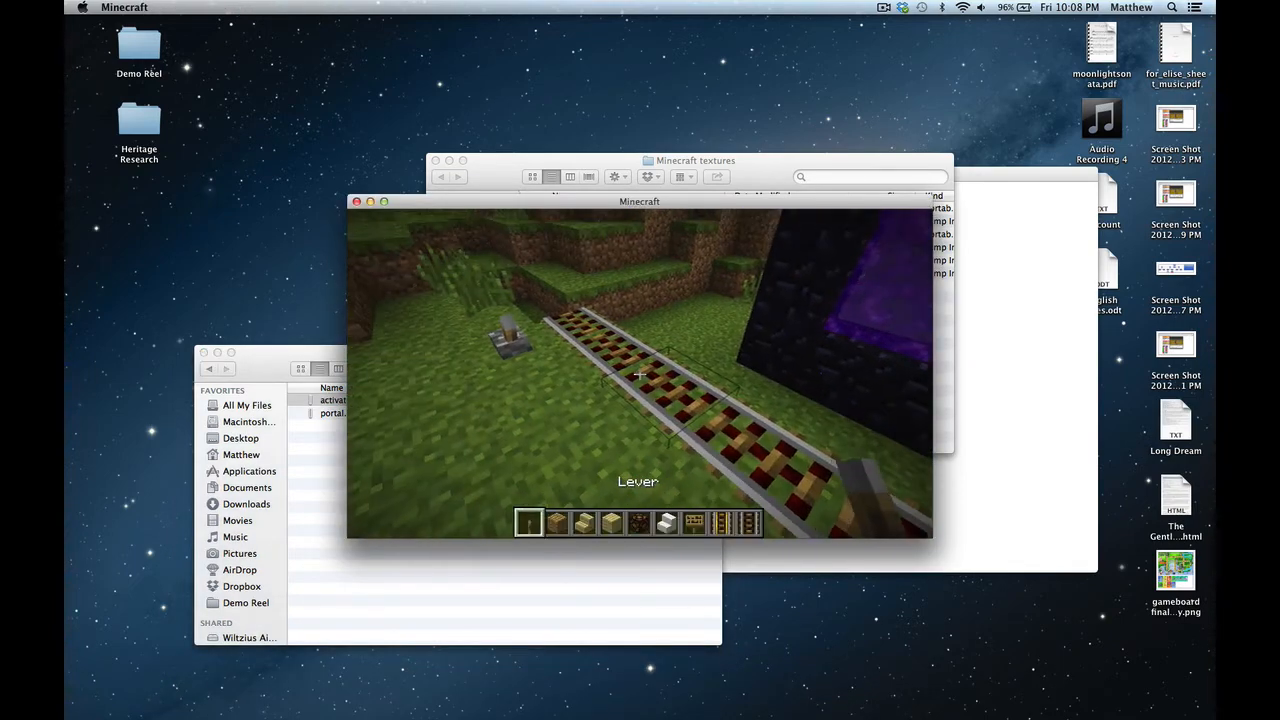
pyautogui.rightClick(640, 373)
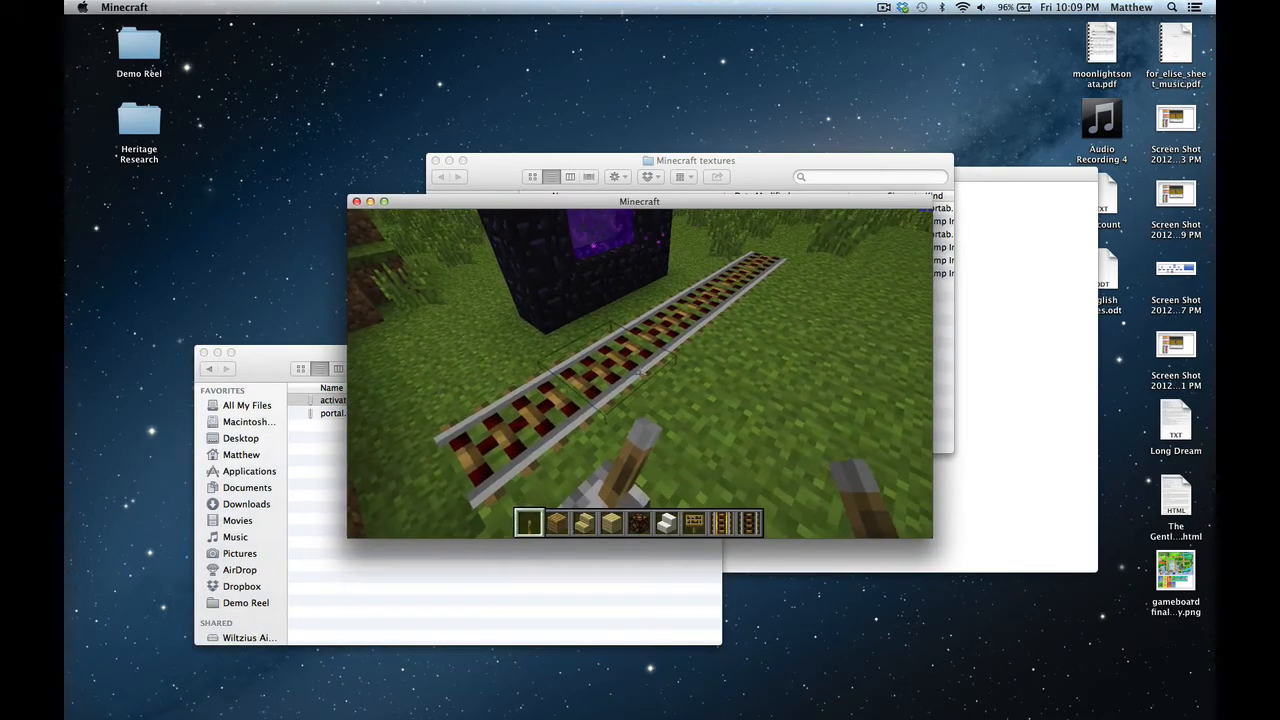
pyautogui.rightClick(640, 373)
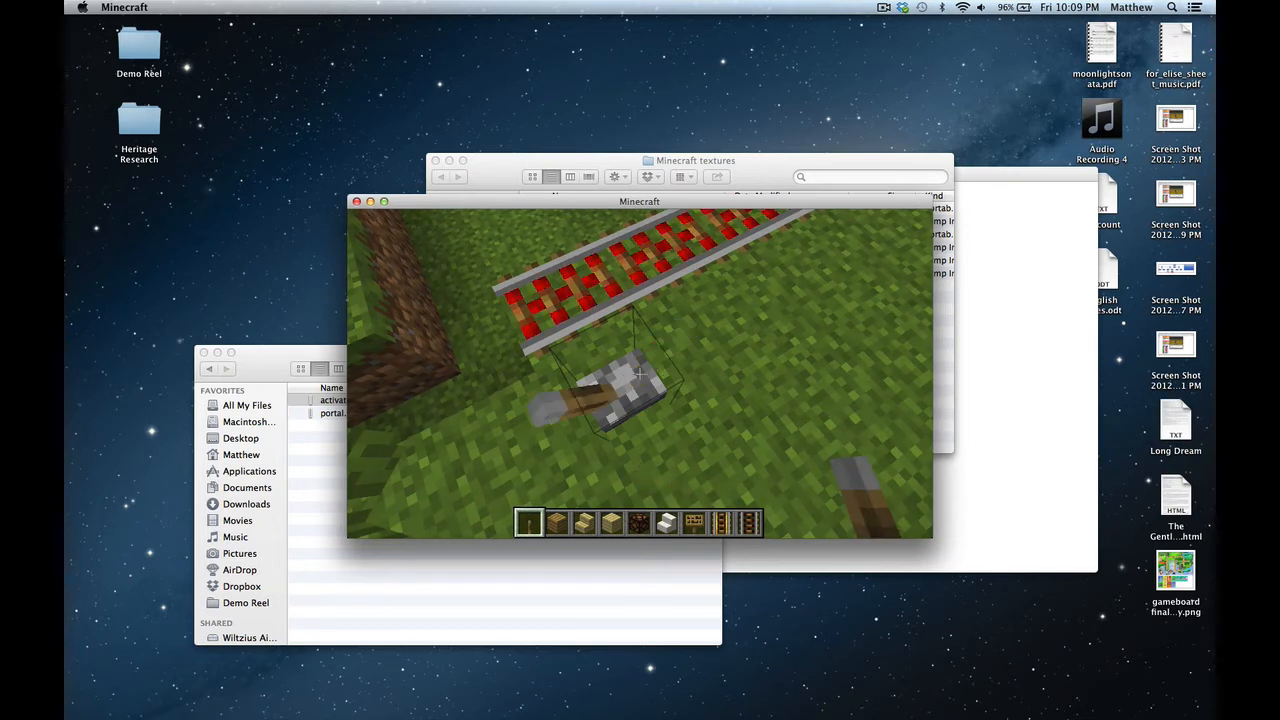
pyautogui.rightClick(640, 373)
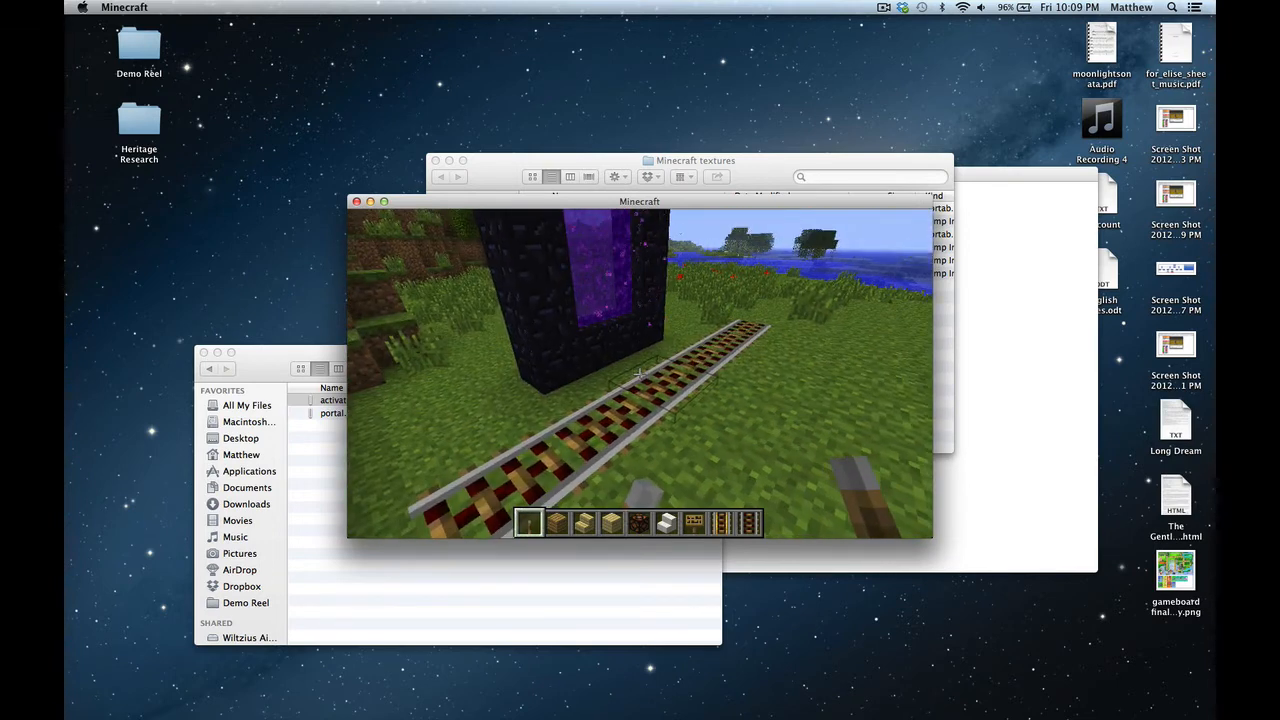
# - Apply the Animated texture pack in the game options and return to the world
pyautogui.press('Escape')
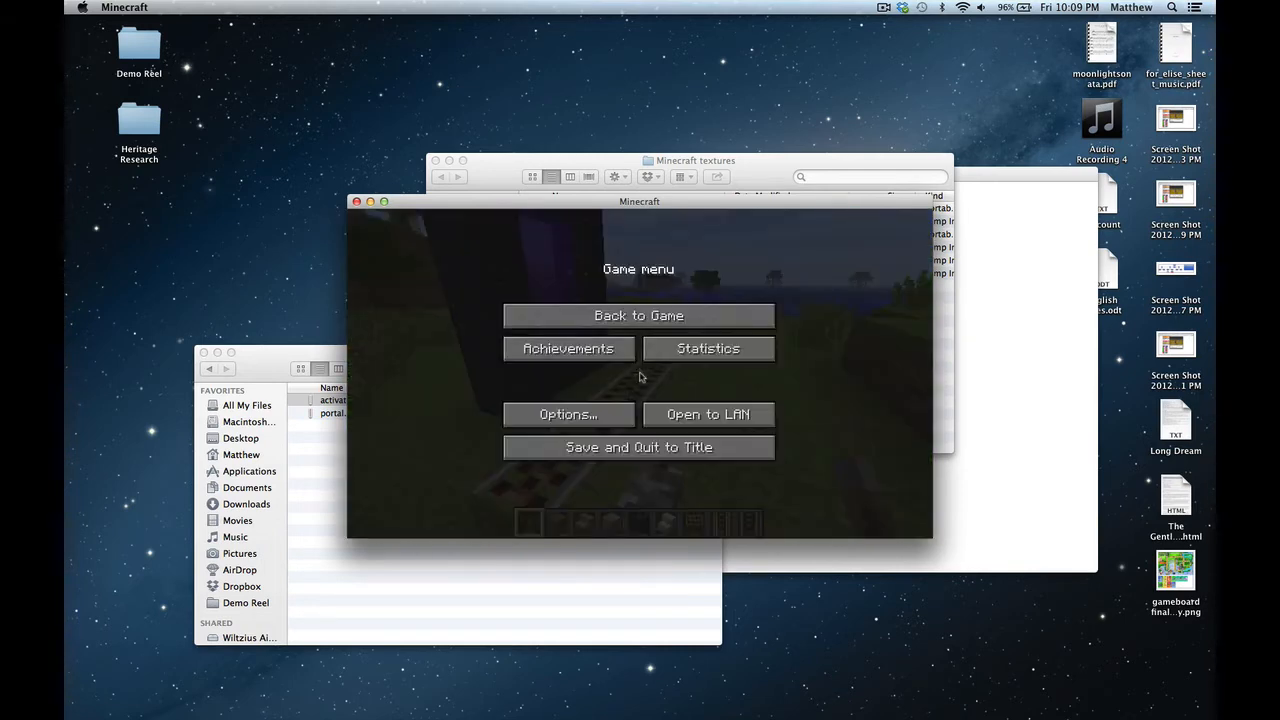
pyautogui.click(598, 424)
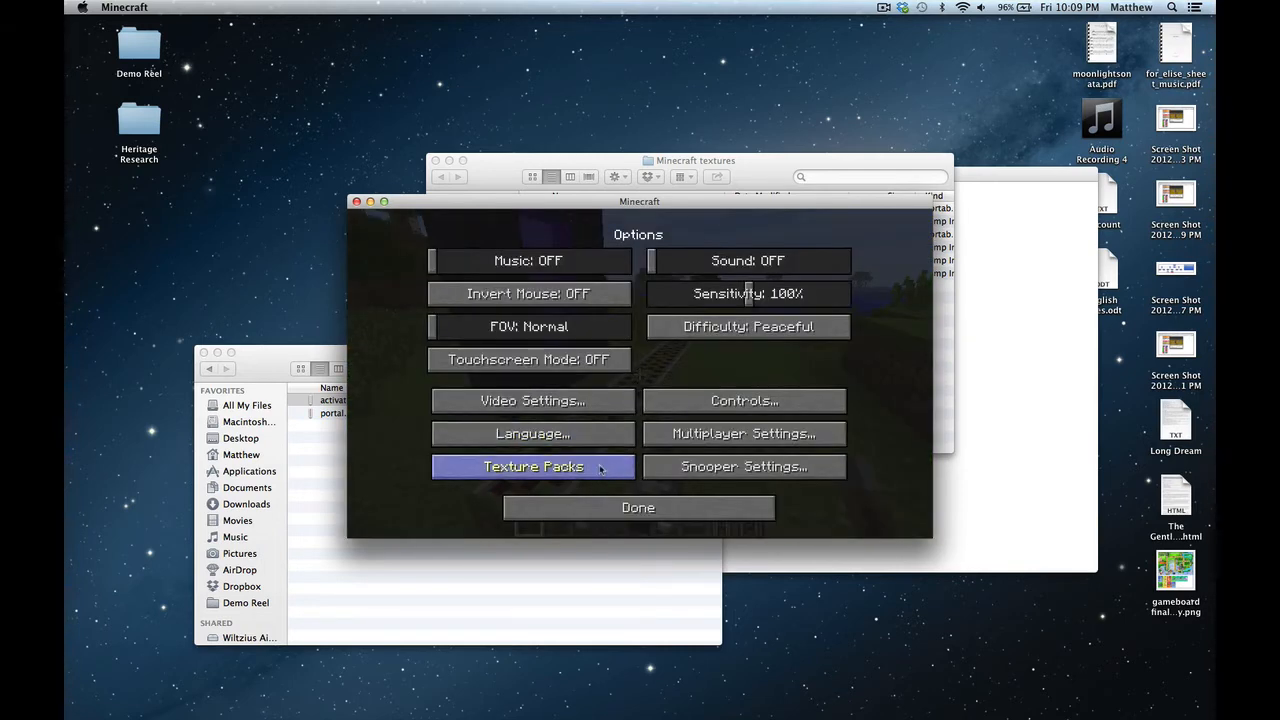
pyautogui.click(602, 468)
pyautogui.click(615, 388)
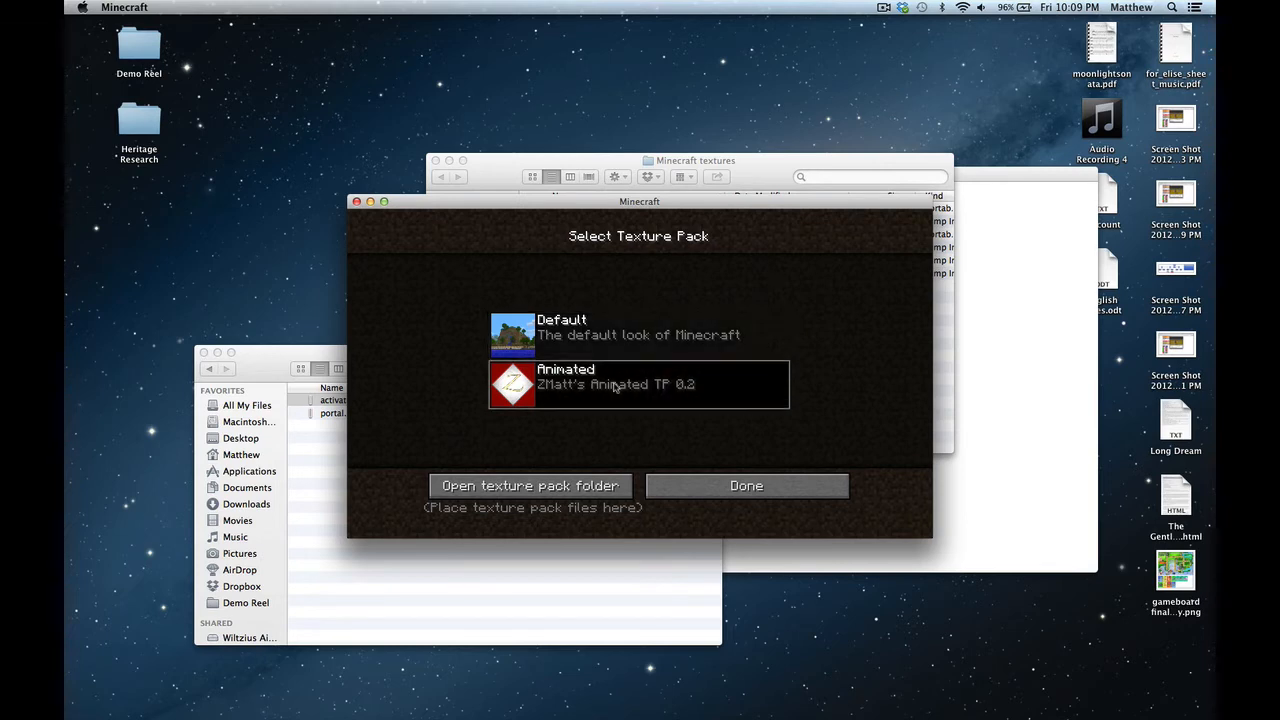
pyautogui.click(664, 493)
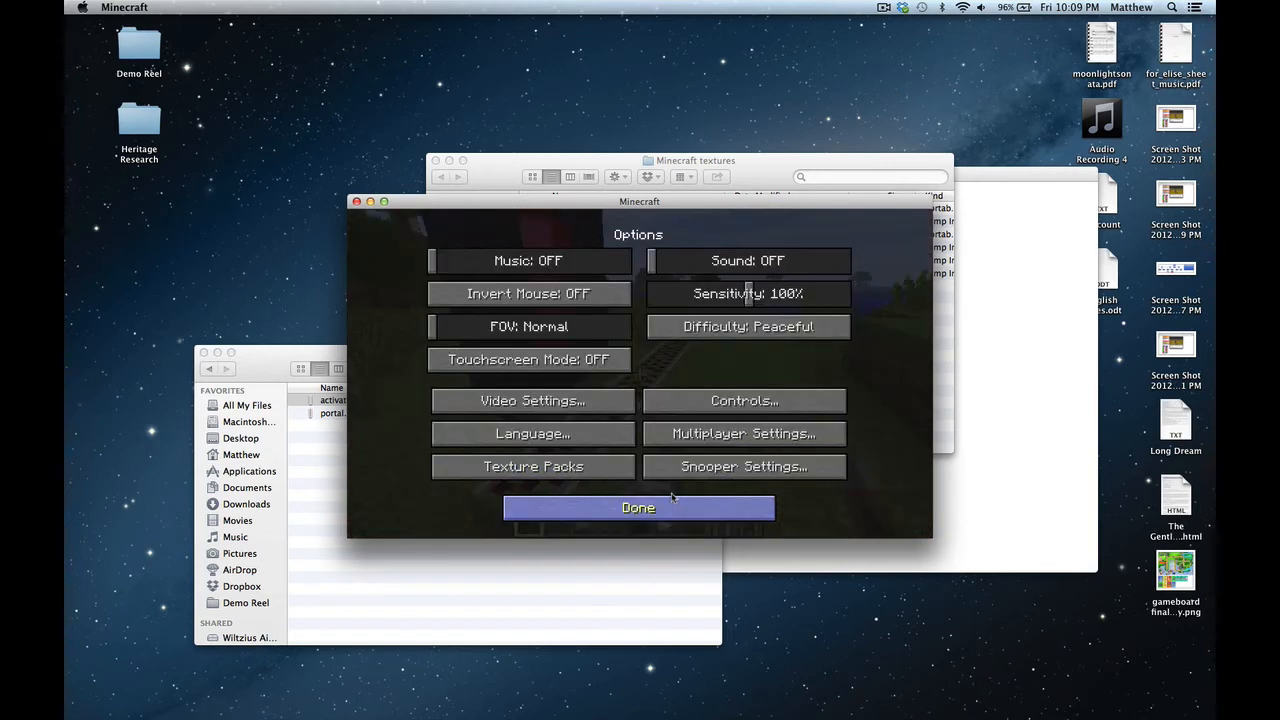
pyautogui.click(671, 517)
pyautogui.press('Escape')
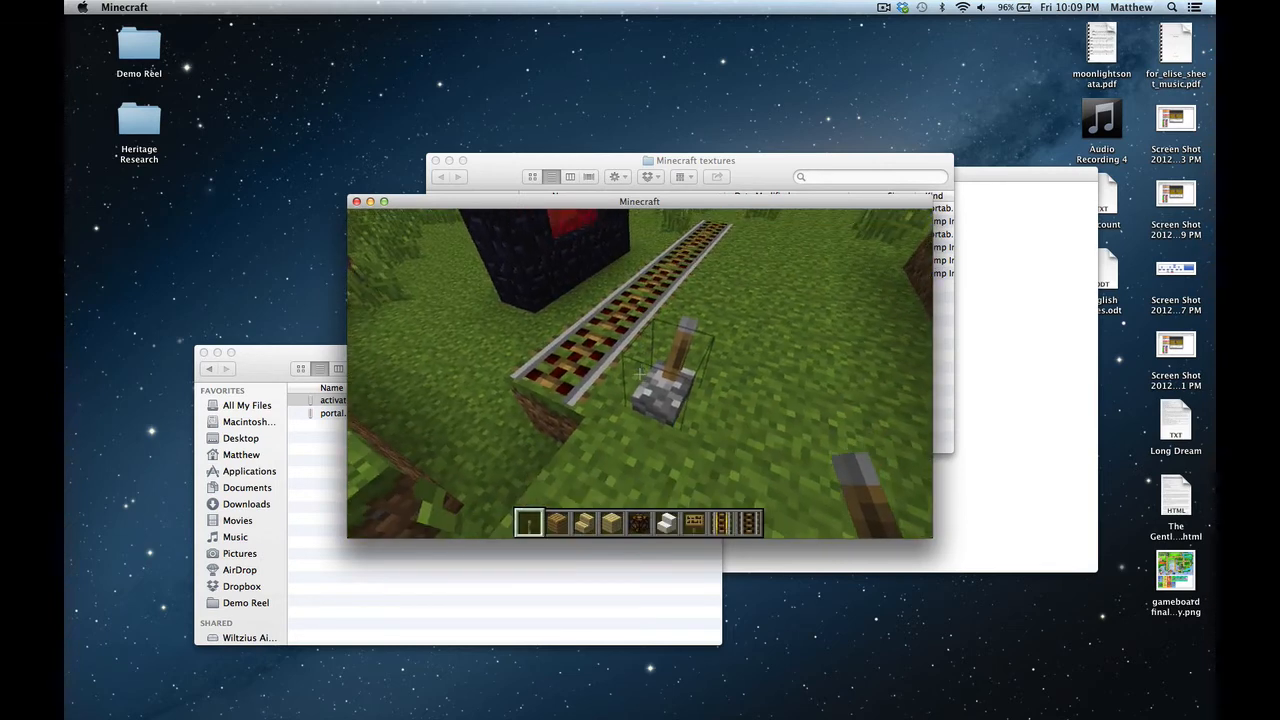
# - Operate the lever beside the track and examine the activator rail texture up close
pyautogui.rightClick(640, 373)
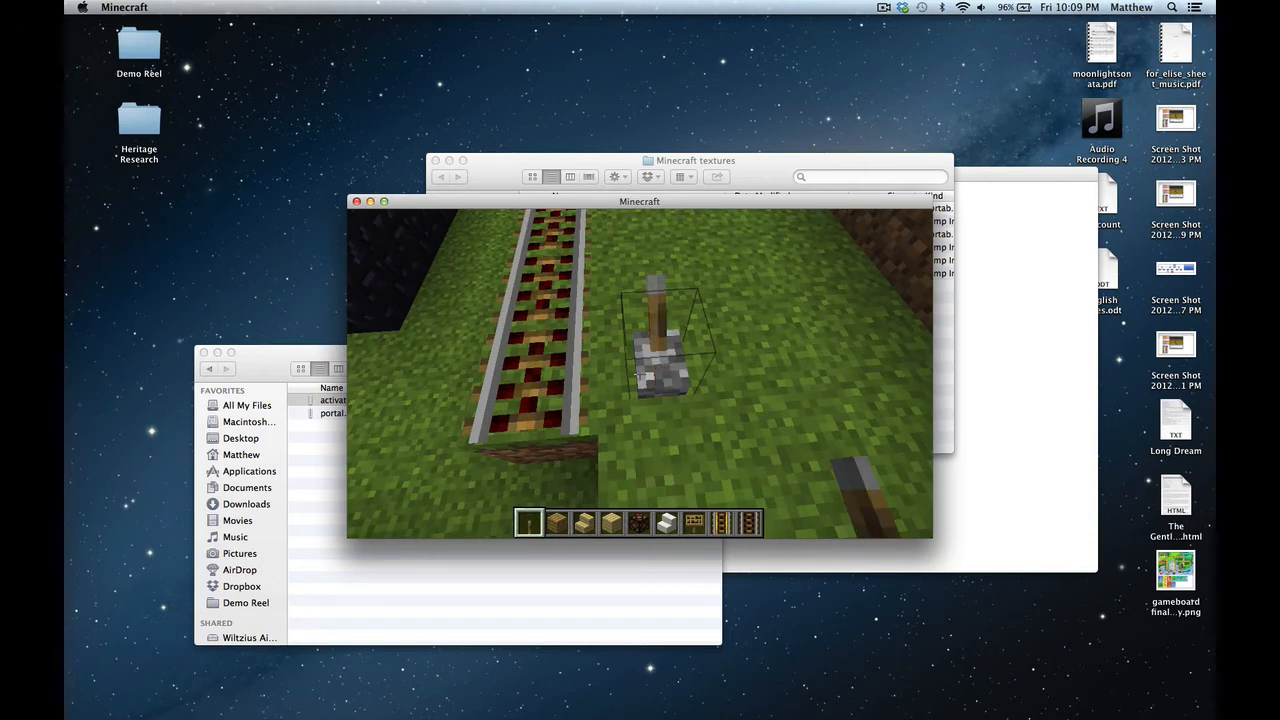
pyautogui.press('w')
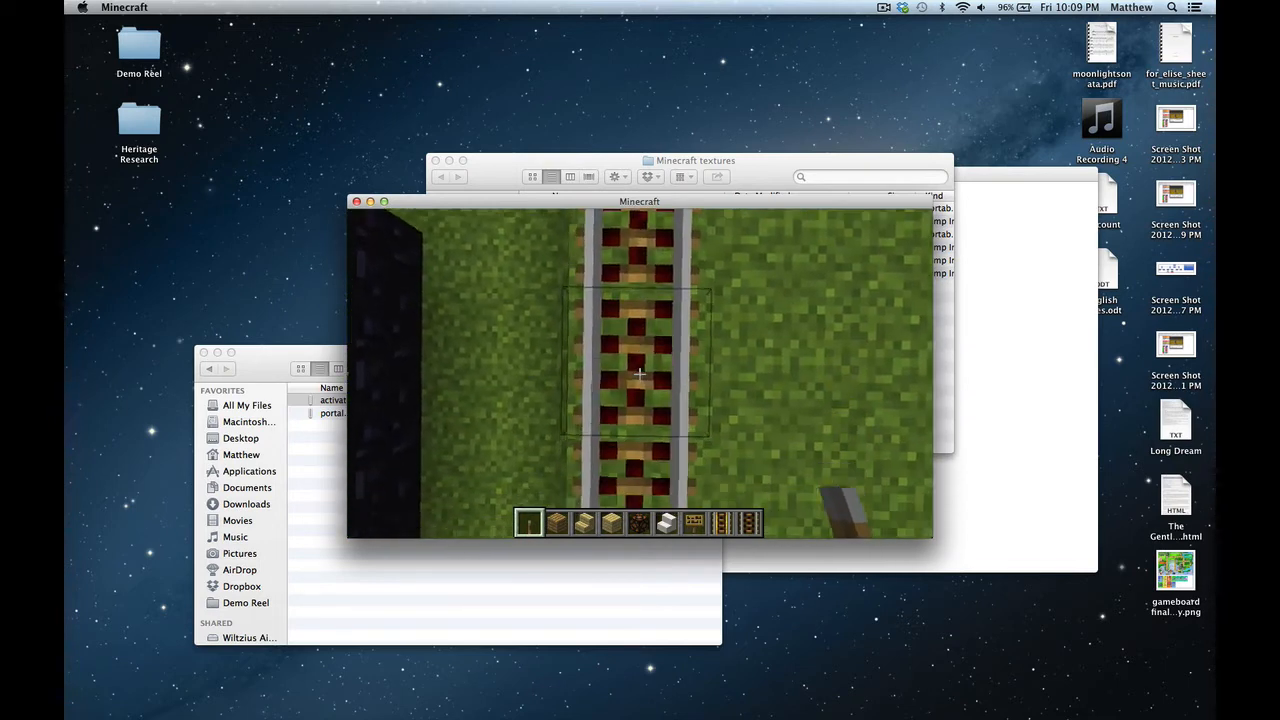
# - Move along and above the activator rail track to examine its animation, and toggle the lever beside it
pyautogui.press('d')
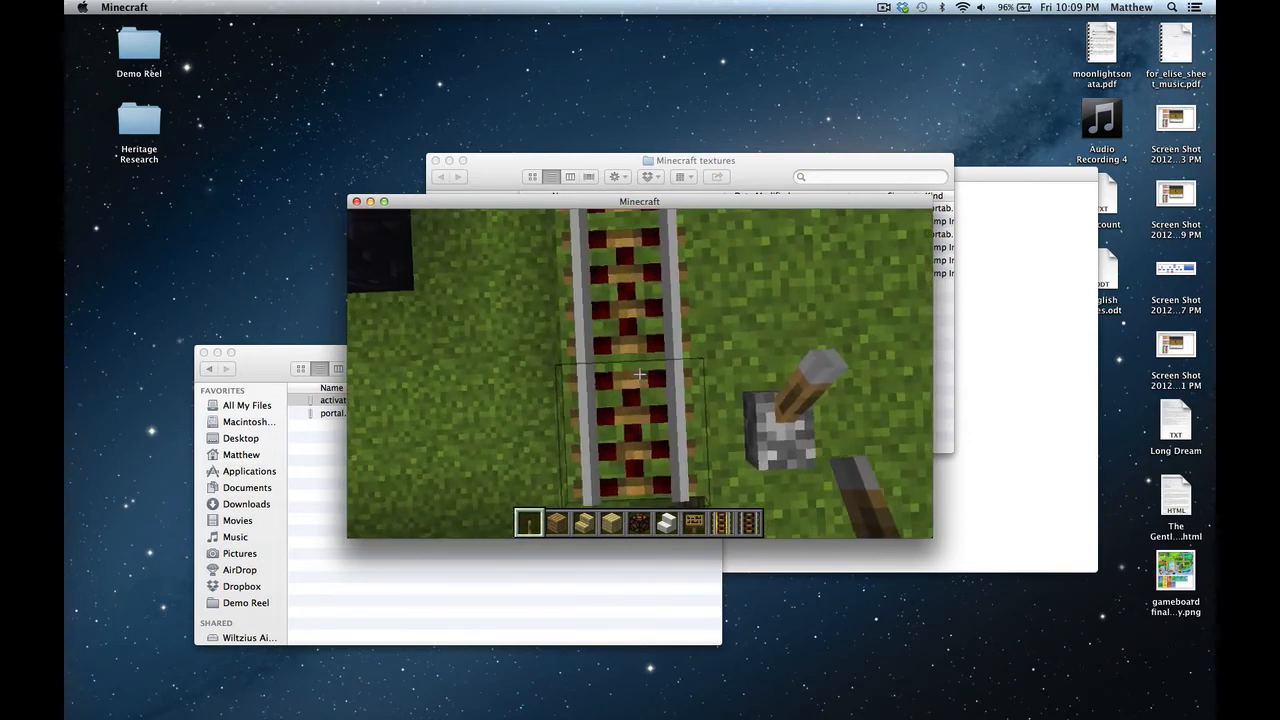
pyautogui.press('space')
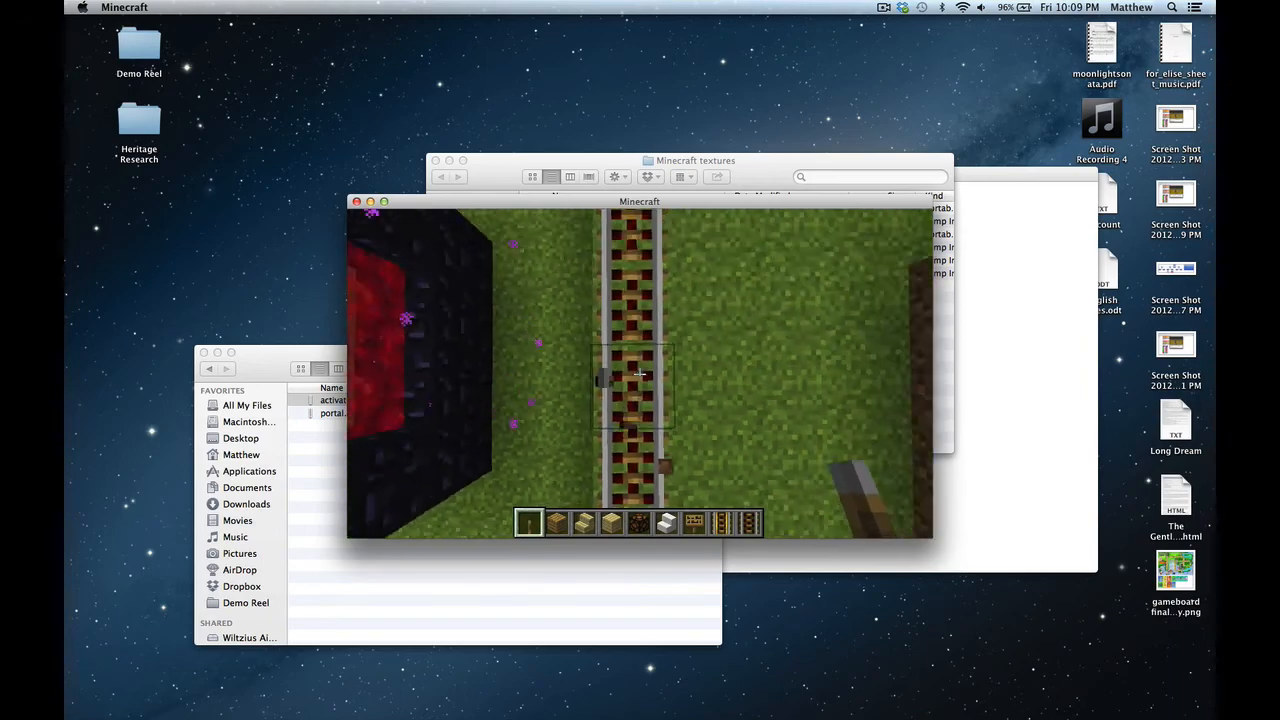
pyautogui.press('space')
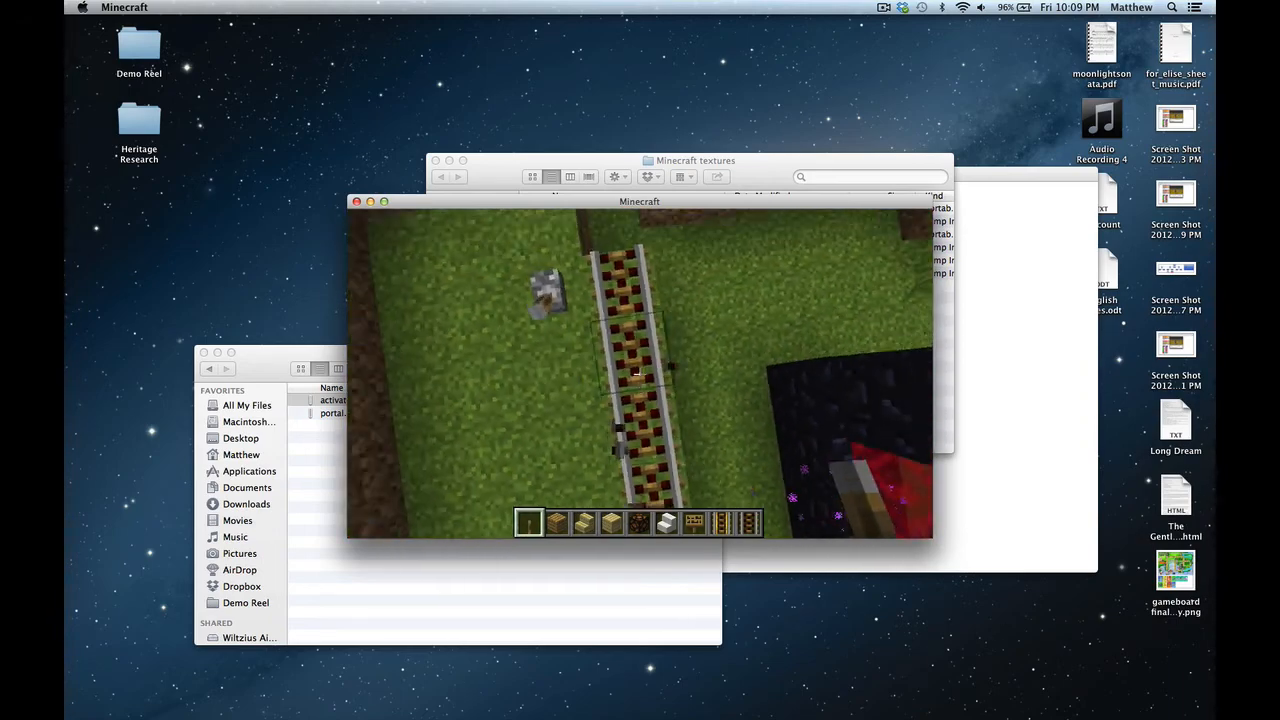
pyautogui.press('w')
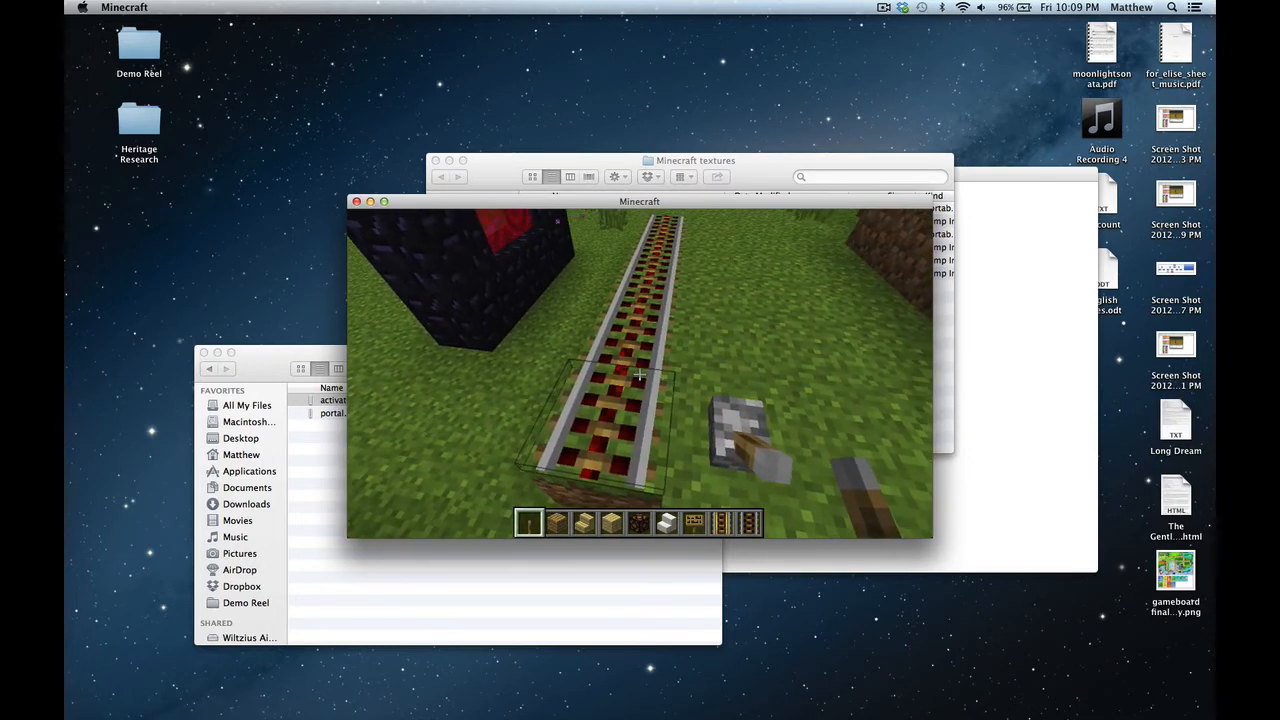
pyautogui.press('a')
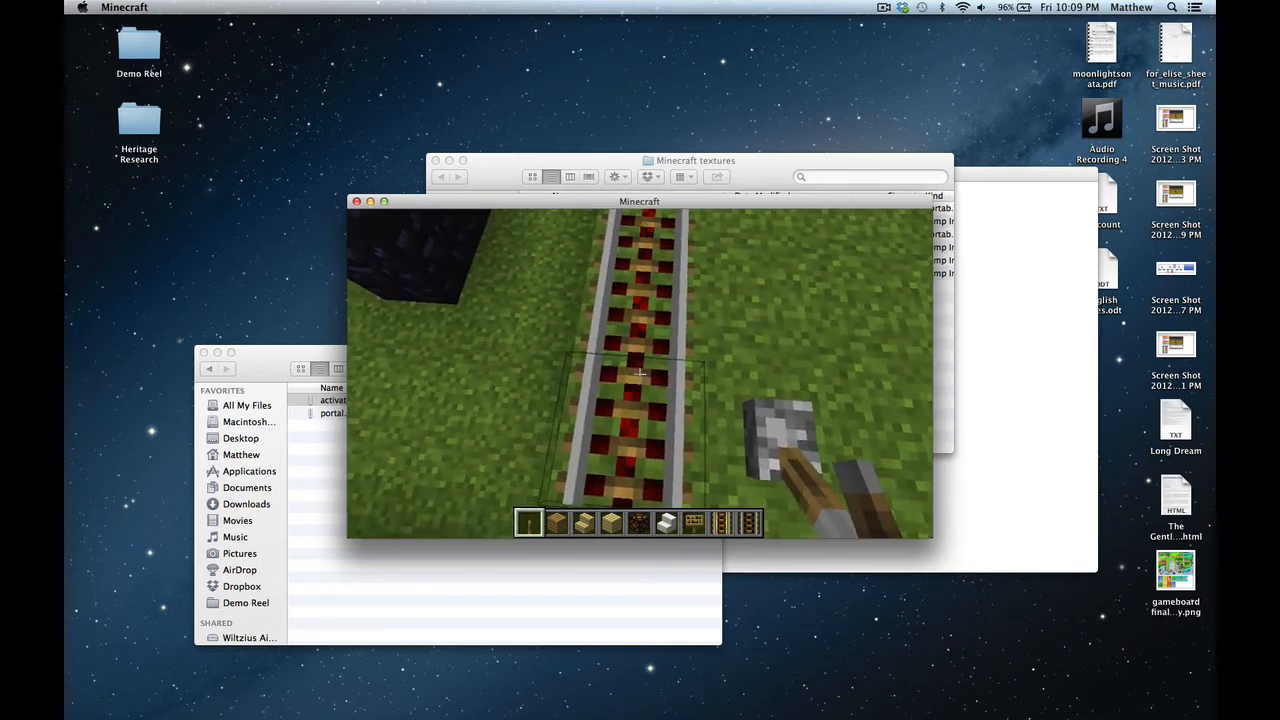
pyautogui.press('d')
pyautogui.press('s')
pyautogui.rightClick(639, 373)
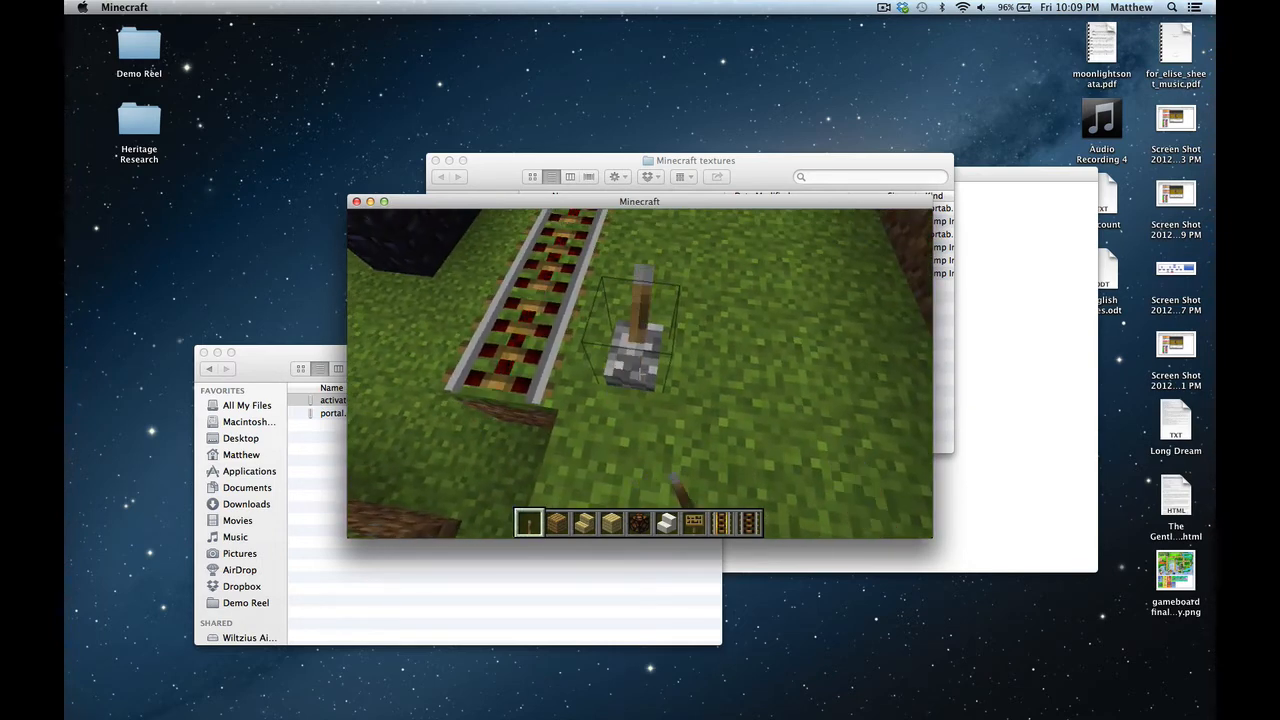
pyautogui.press('s')
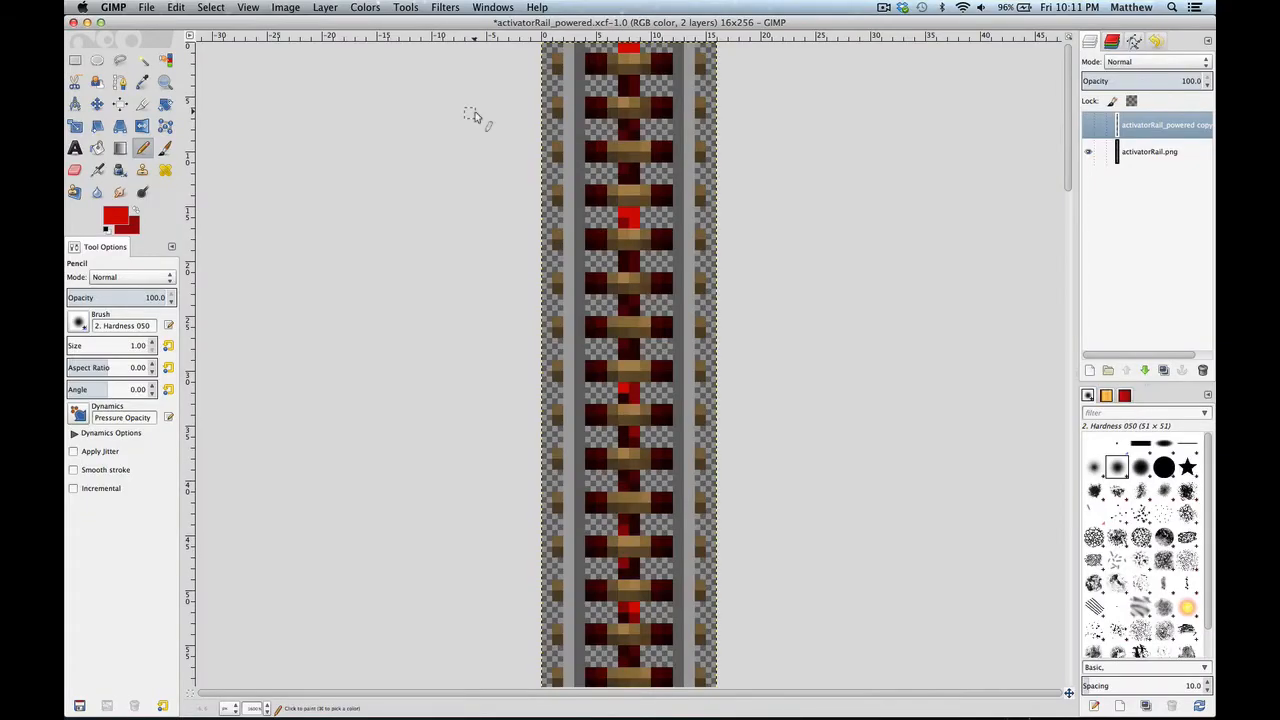
# - In GIMP, show only the activatorRail_powered copy layer and set up the Eraser with a hard edge
pyautogui.click(1088, 124)
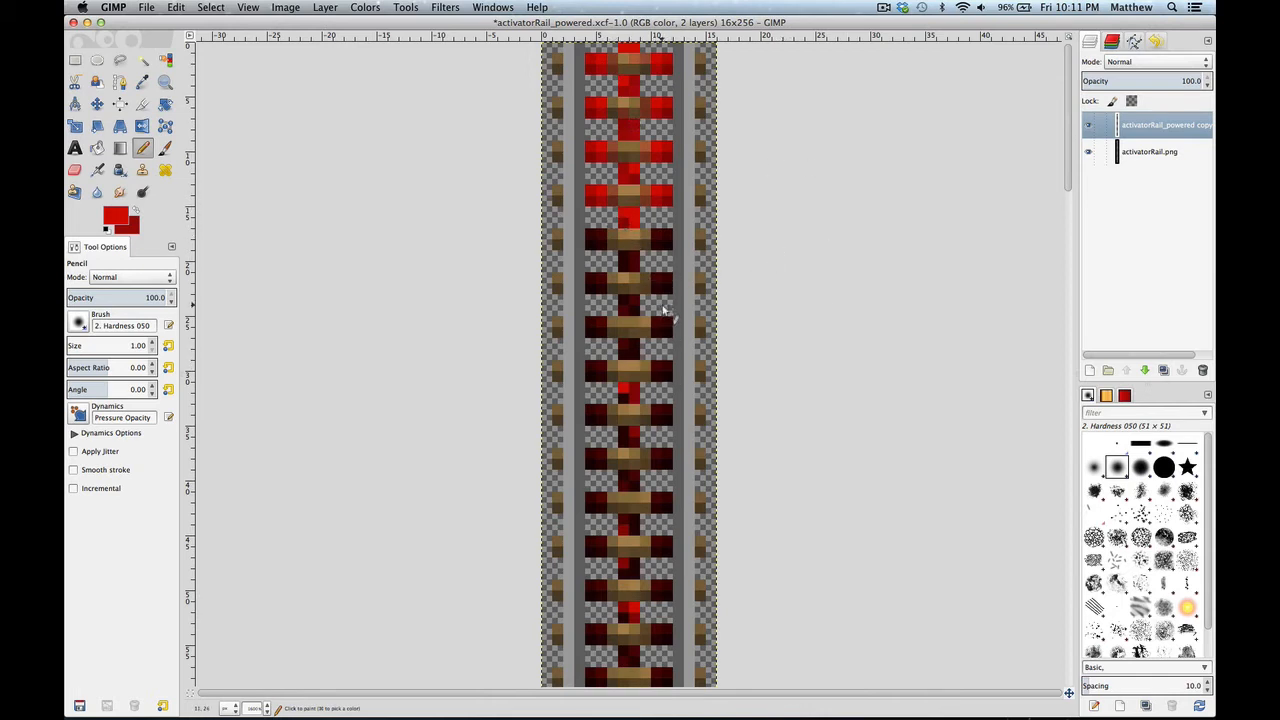
pyautogui.click(1089, 152)
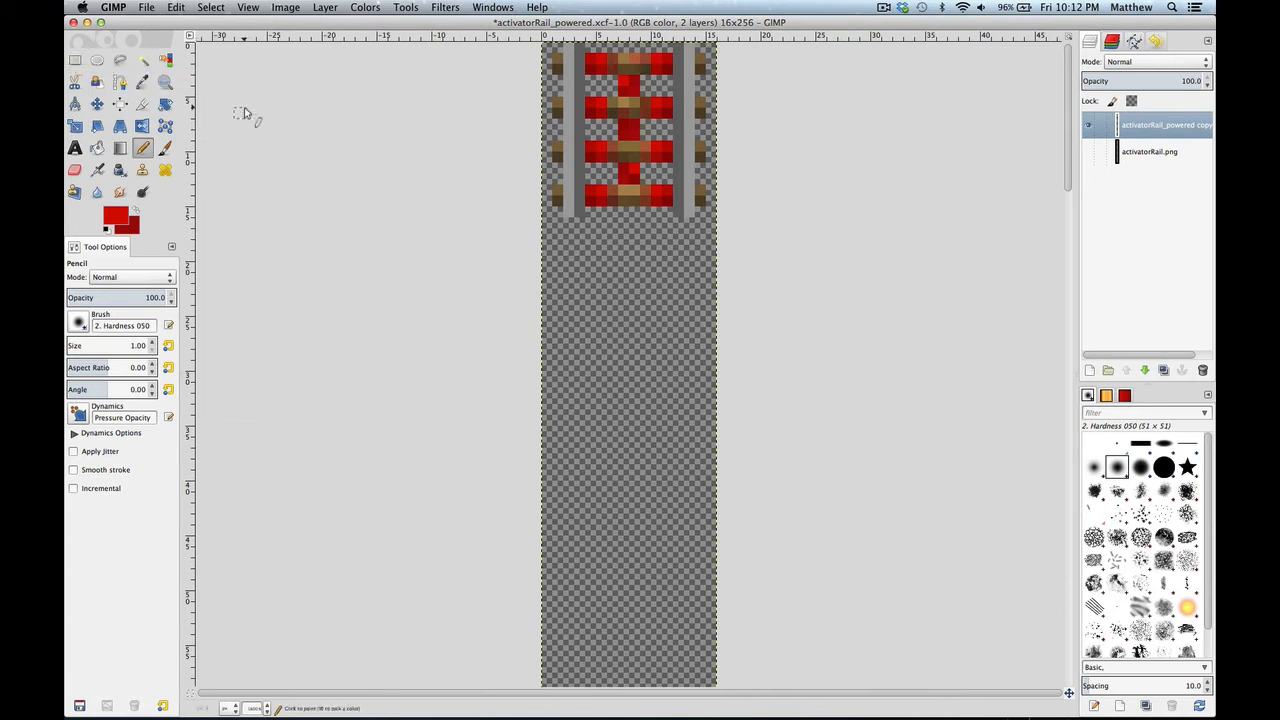
pyautogui.click(75, 170)
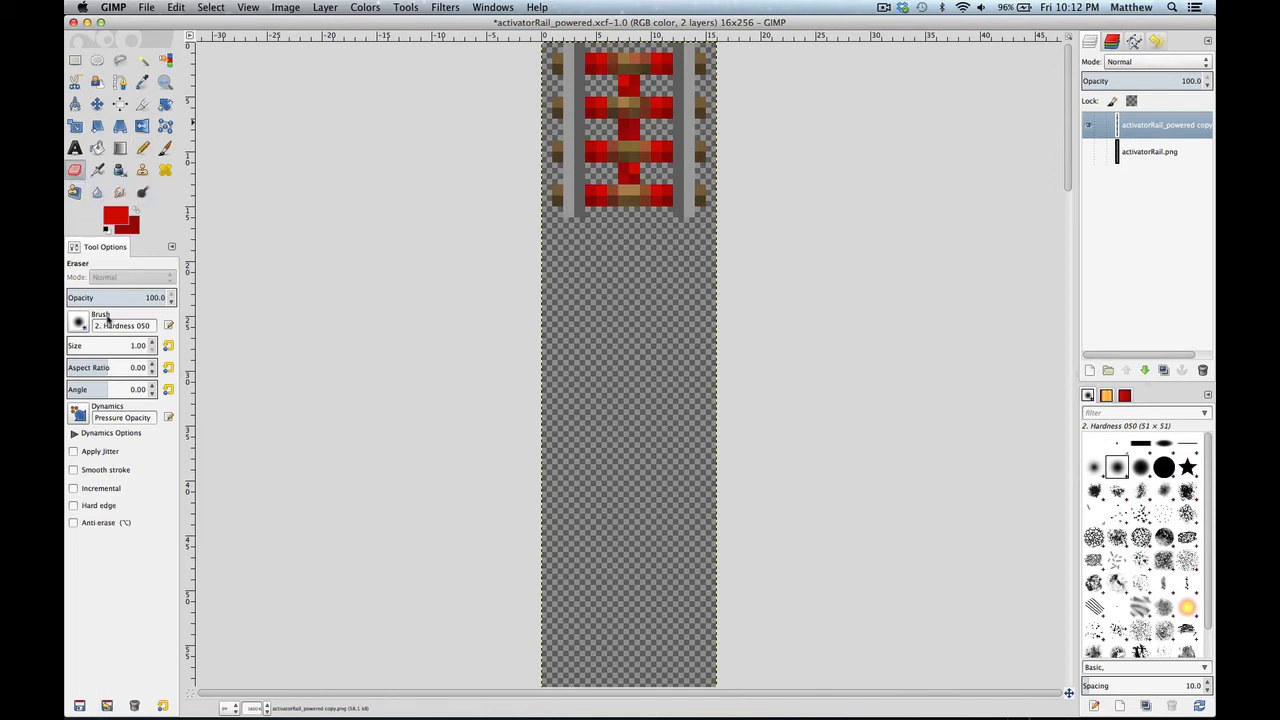
pyautogui.click(87, 506)
# - Erase the rails, wooden ties and centre strip from the first frame with a size 3 Eraser, keeping only the red side squares
pyautogui.moveTo(576, 215)
pyautogui.mouseDown()
pyautogui.moveTo(580, 200)
pyautogui.moveTo(571, 223)
pyautogui.moveTo(563, 190)
pyautogui.mouseUp()
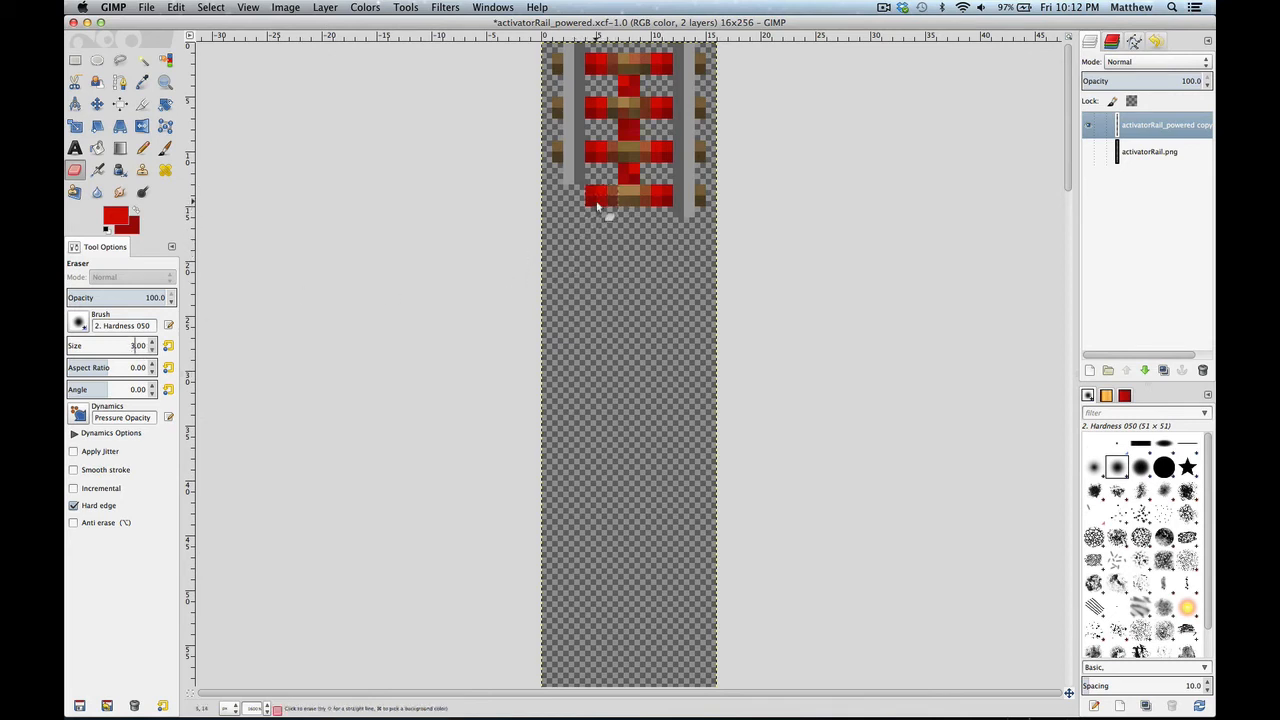
pyautogui.moveTo(597, 206)
pyautogui.mouseDown()
pyautogui.moveTo(622, 200)
pyautogui.moveTo(625, 175)
pyautogui.moveTo(603, 163)
pyautogui.moveTo(605, 65)
pyautogui.moveTo(615, 191)
pyautogui.moveTo(566, 184)
pyautogui.moveTo(561, 48)
pyautogui.mouseUp()
pyautogui.press('super+z')
pyautogui.press('super+z')
pyautogui.press('super+z')
pyautogui.press('super+z')
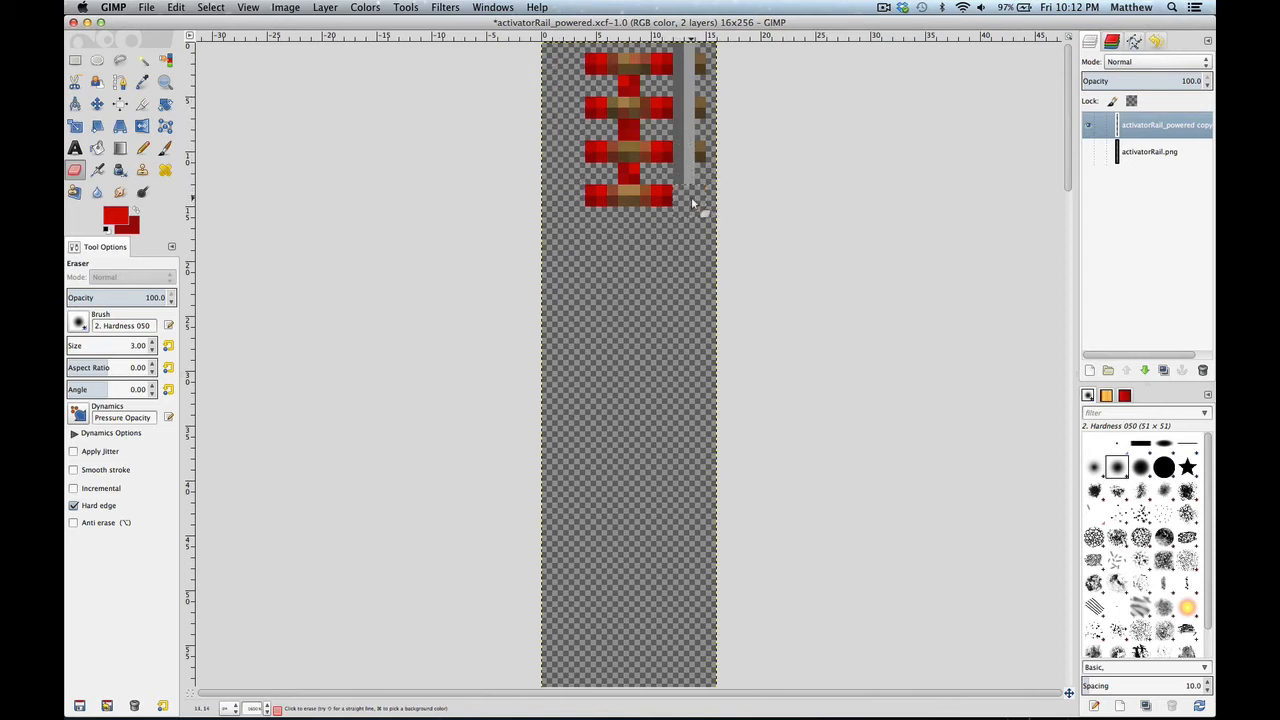
pyautogui.moveTo(691, 197); pyautogui.dragTo(687, 57)
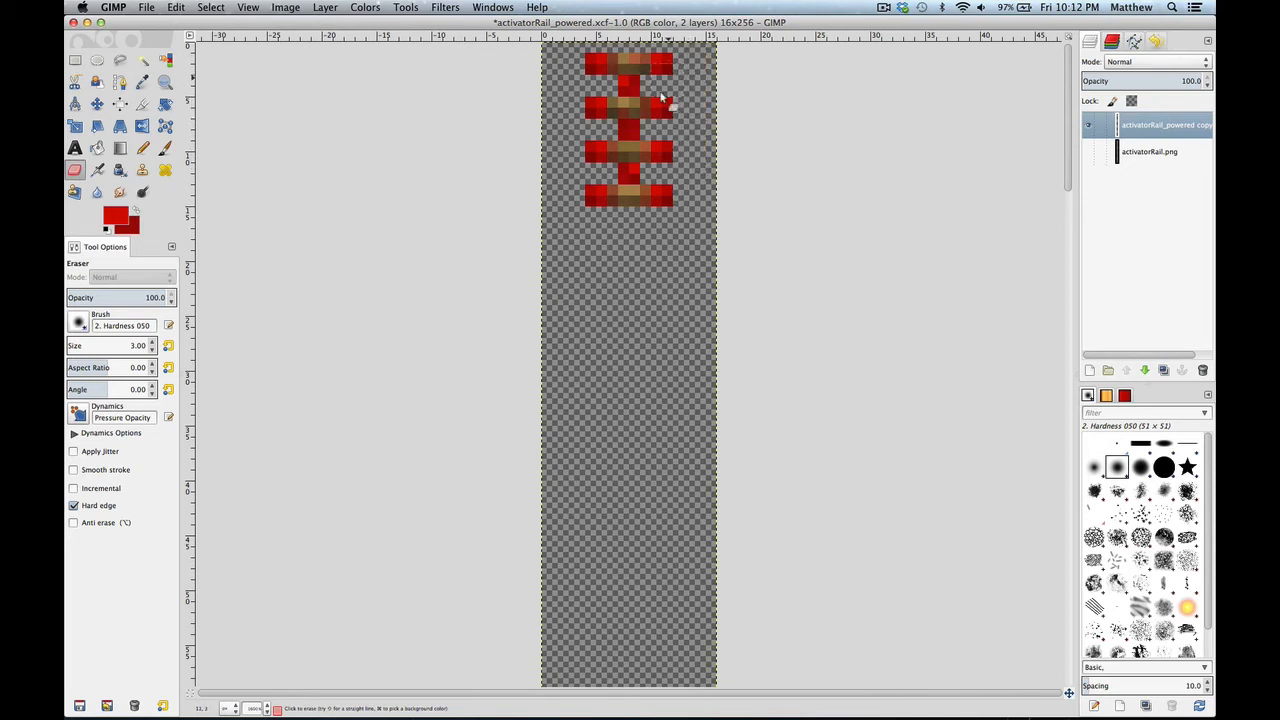
pyautogui.moveTo(632, 208)
pyautogui.mouseDown()
pyautogui.moveTo(637, 69)
pyautogui.moveTo(626, 70)
pyautogui.moveTo(626, 196)
pyautogui.mouseUp()
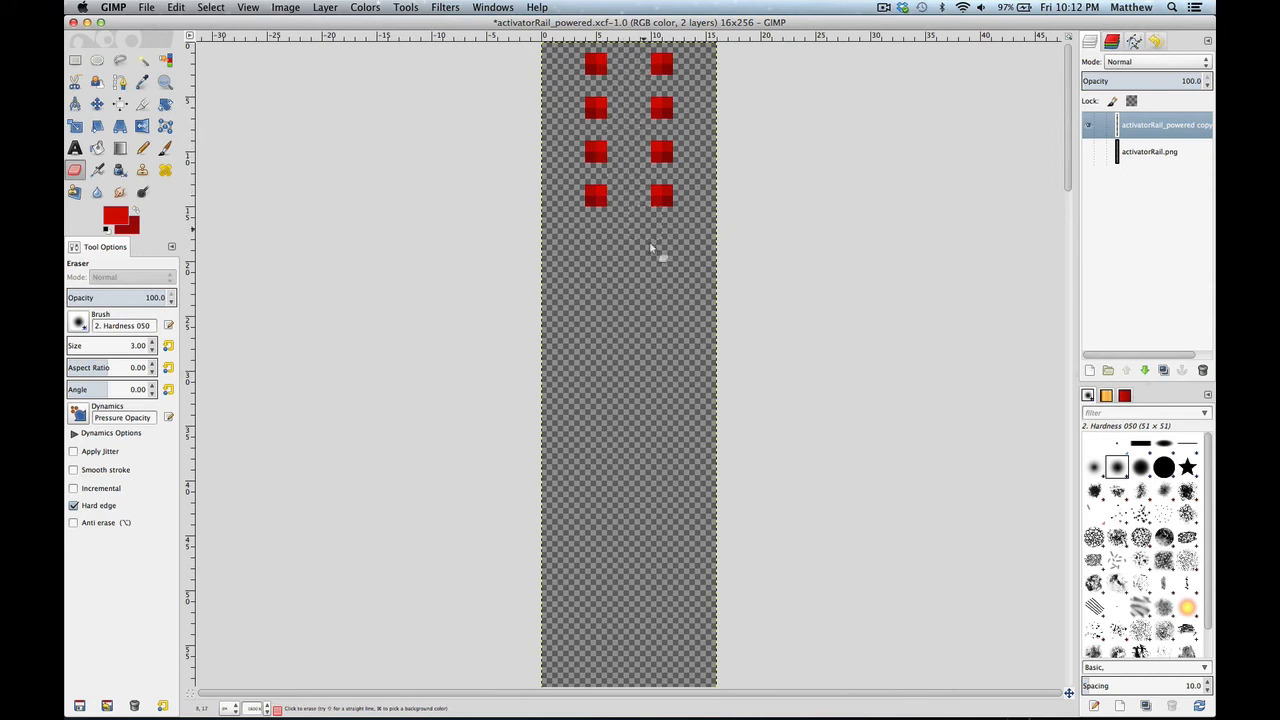
# - Select the first 16 x 16 px frame at position 0, 0 on the powered copy layer and copy its red squares
pyautogui.click(143, 148)
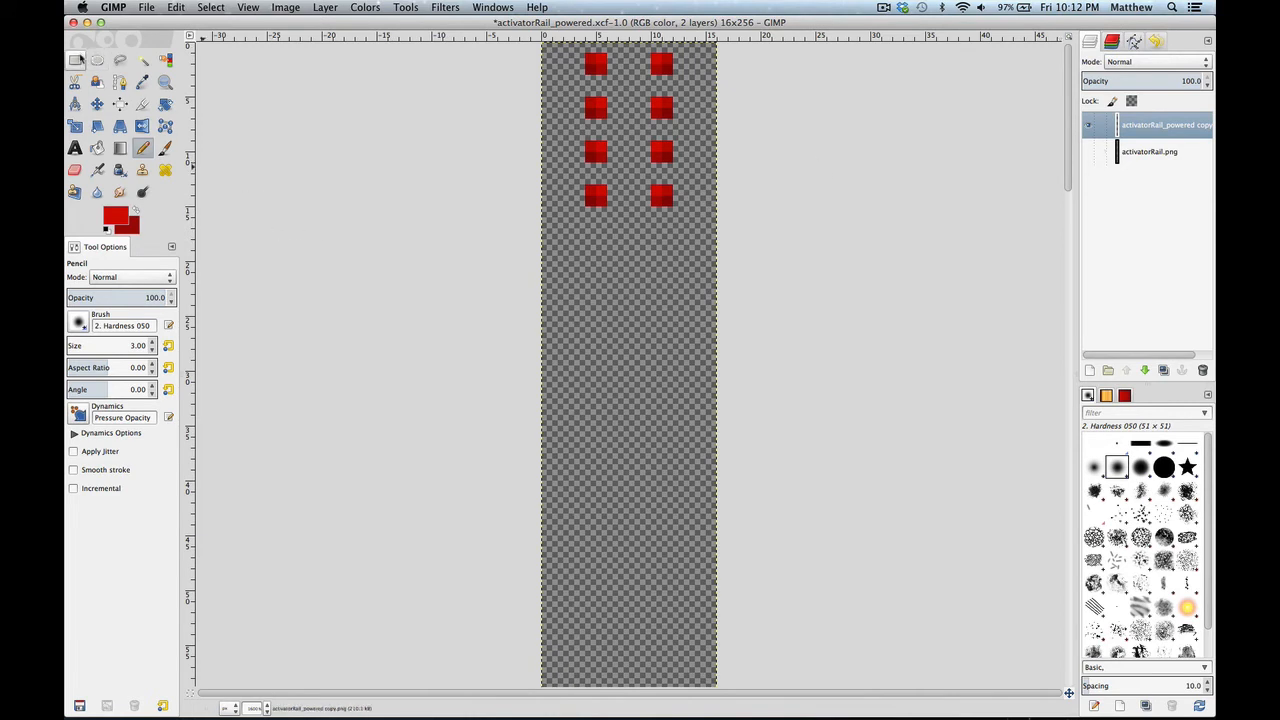
pyautogui.press('r')
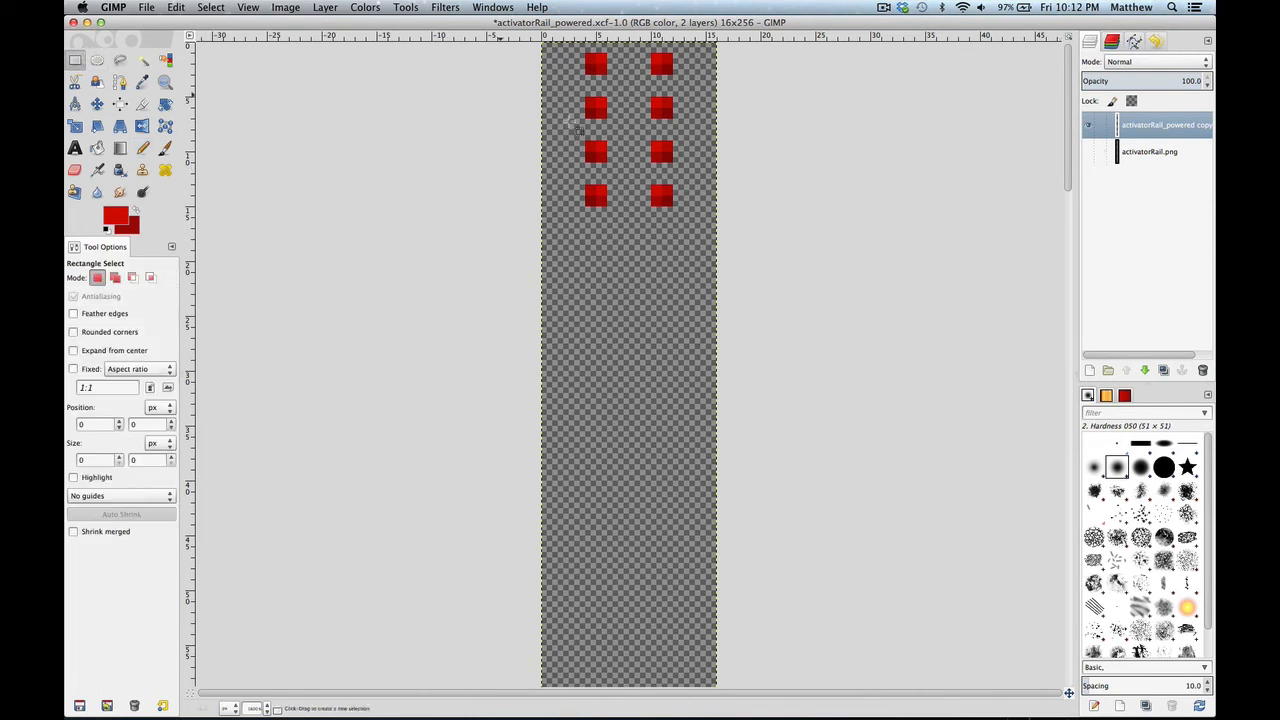
pyautogui.click(1088, 151)
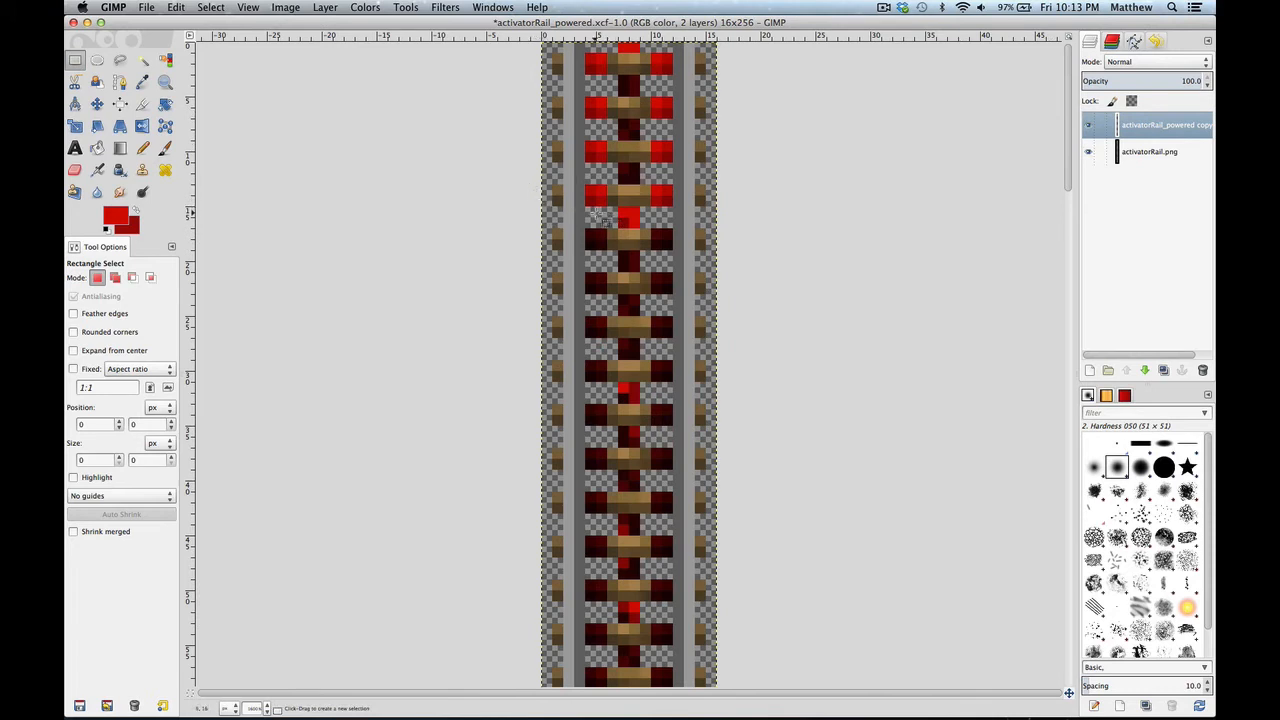
pyautogui.click(1089, 152)
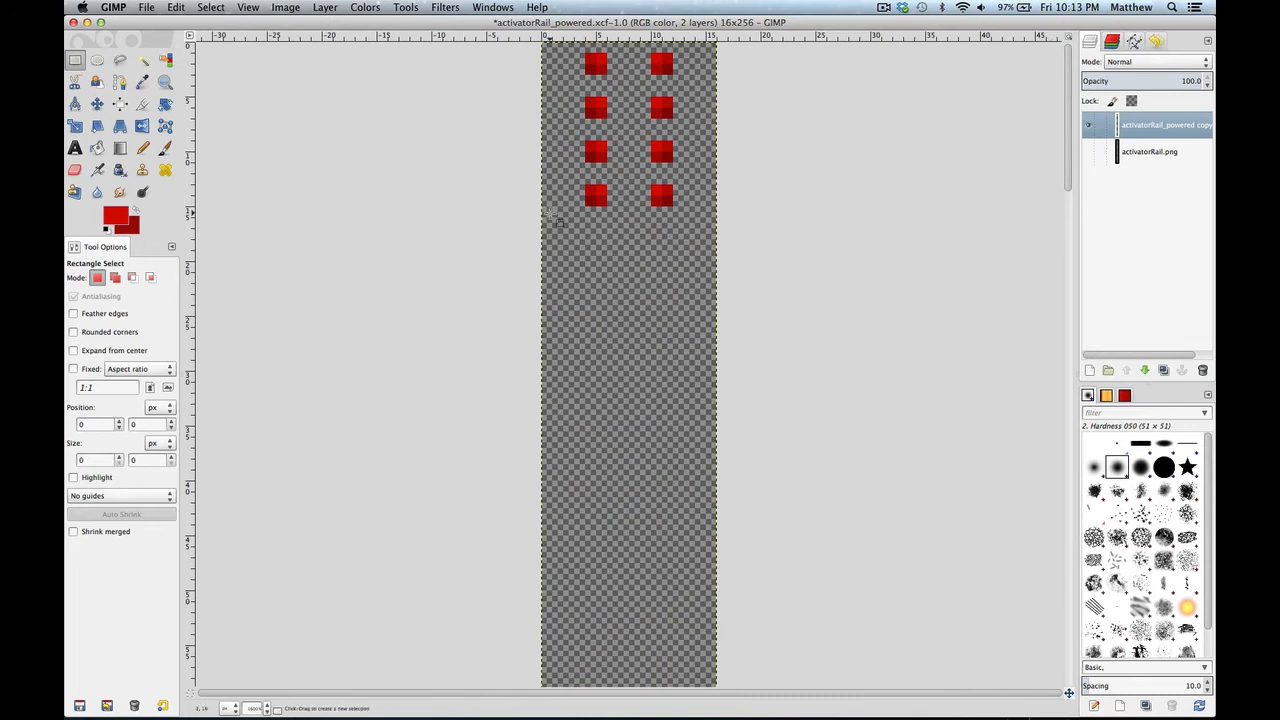
pyautogui.moveTo(552, 216); pyautogui.dragTo(720, 53)
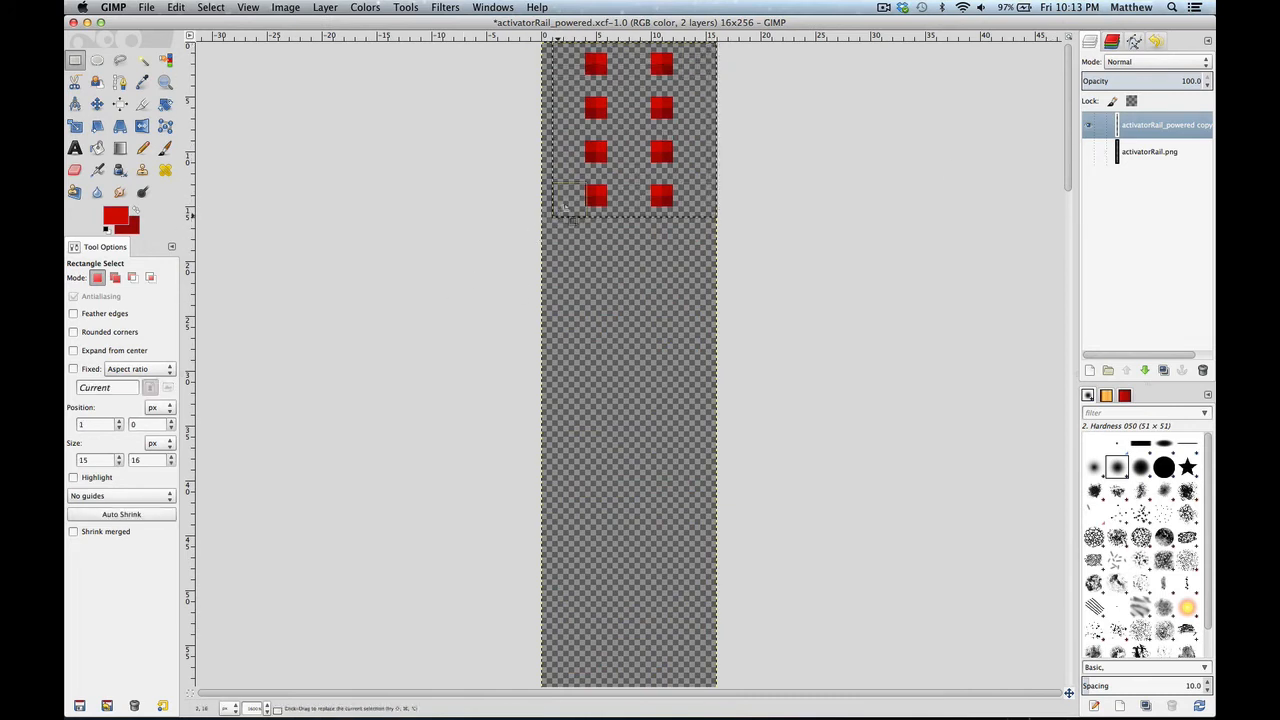
pyautogui.moveTo(575, 198); pyautogui.dragTo(565, 198)
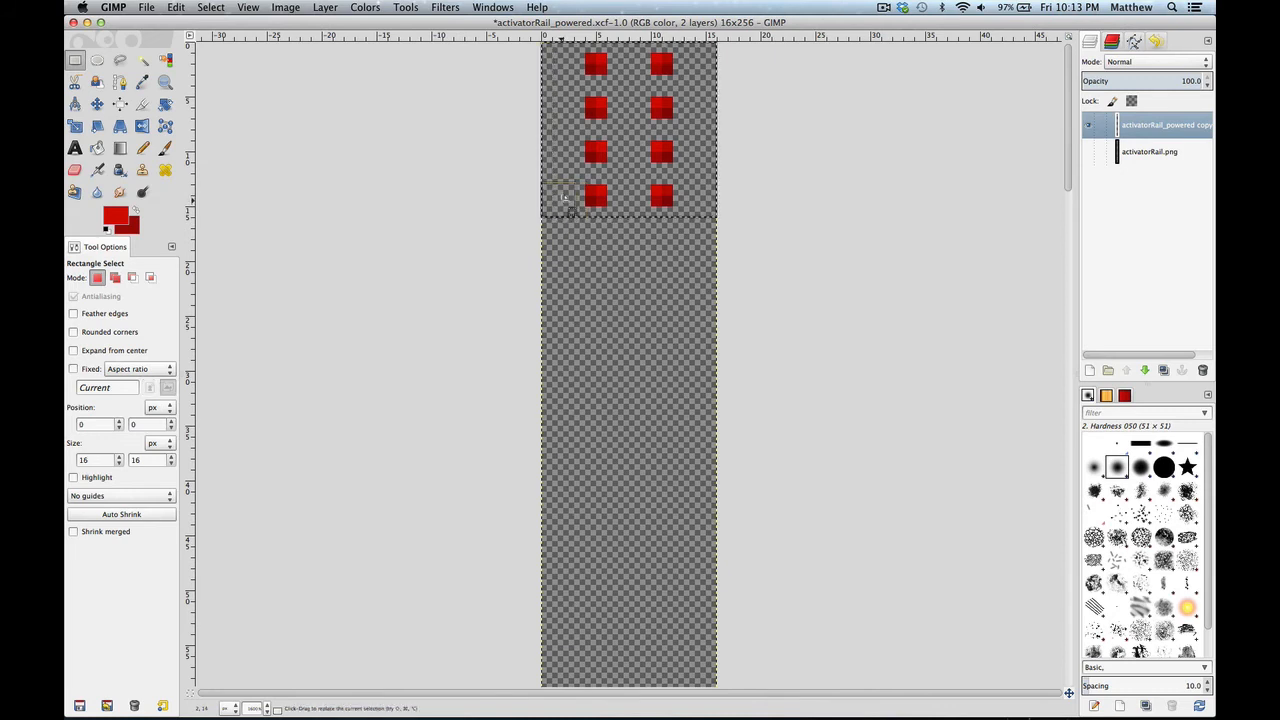
pyautogui.press('ctrl')
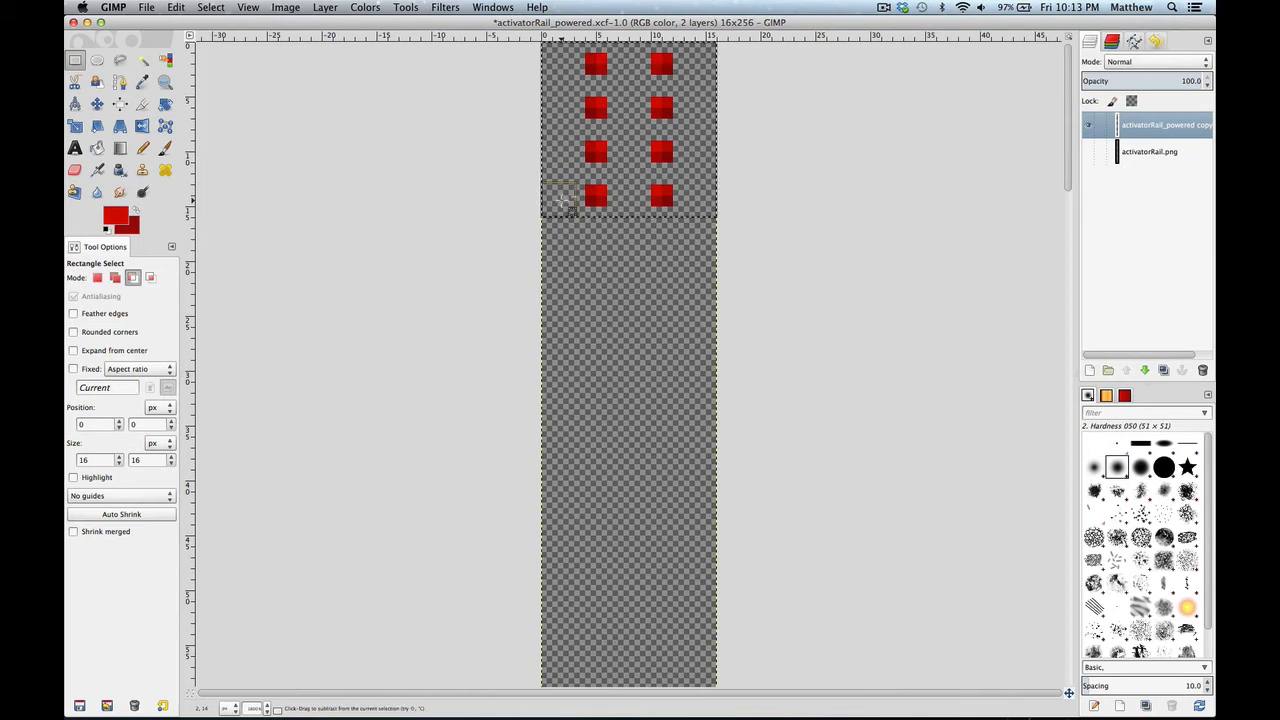
pyautogui.hotkey('ctrl', 'c')
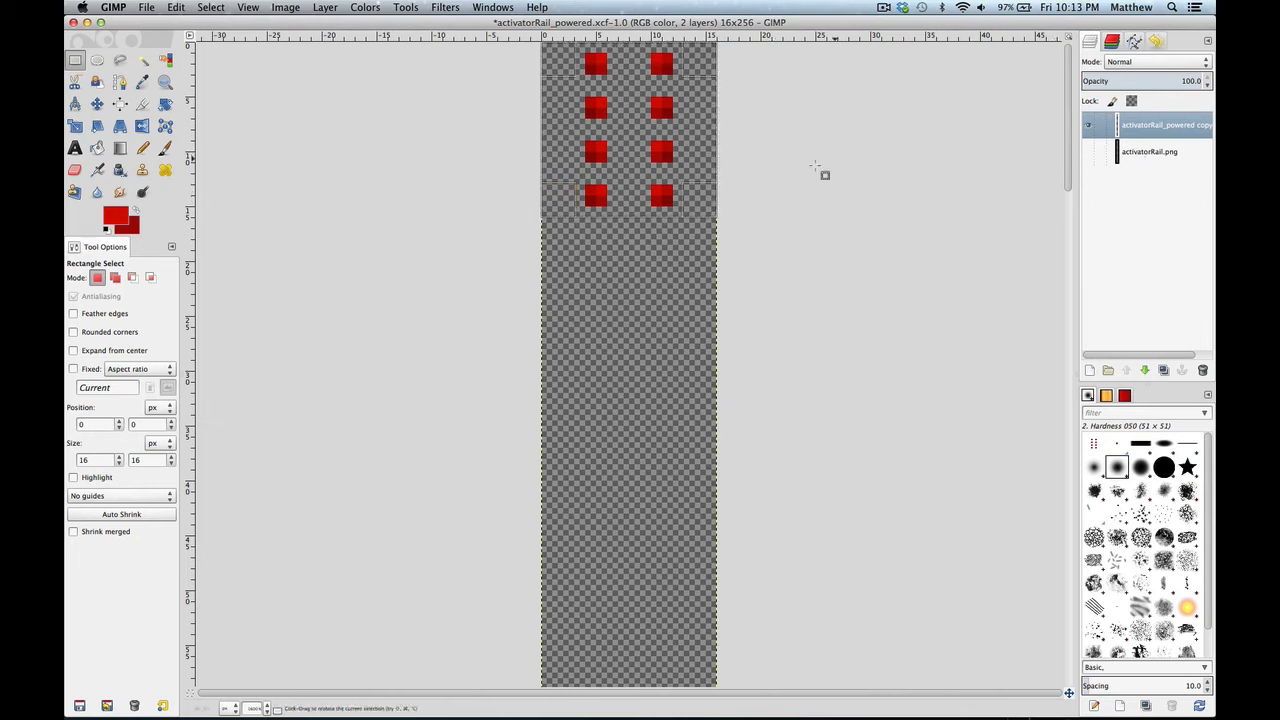
pyautogui.press('super+c')
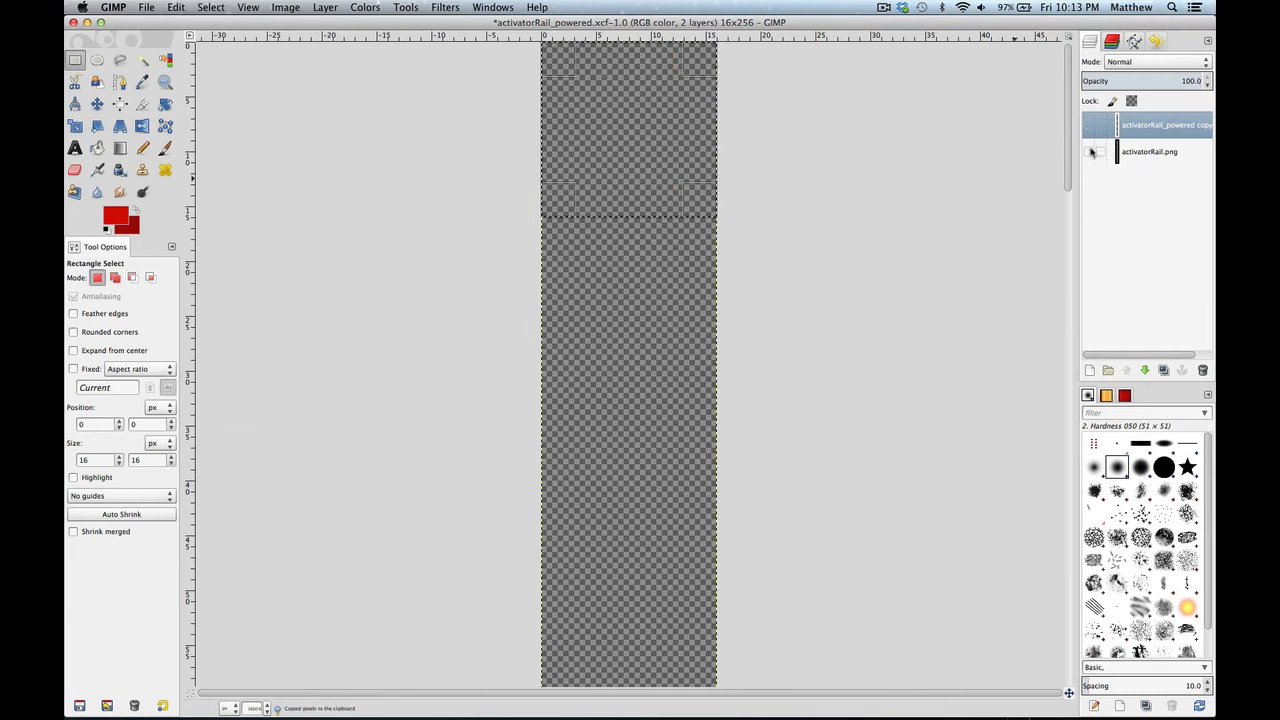
# - Show both layers, paste the red squares and move them 32 px down onto the third frame of the strip
pyautogui.click(1090, 152)
pyautogui.click(1090, 124)
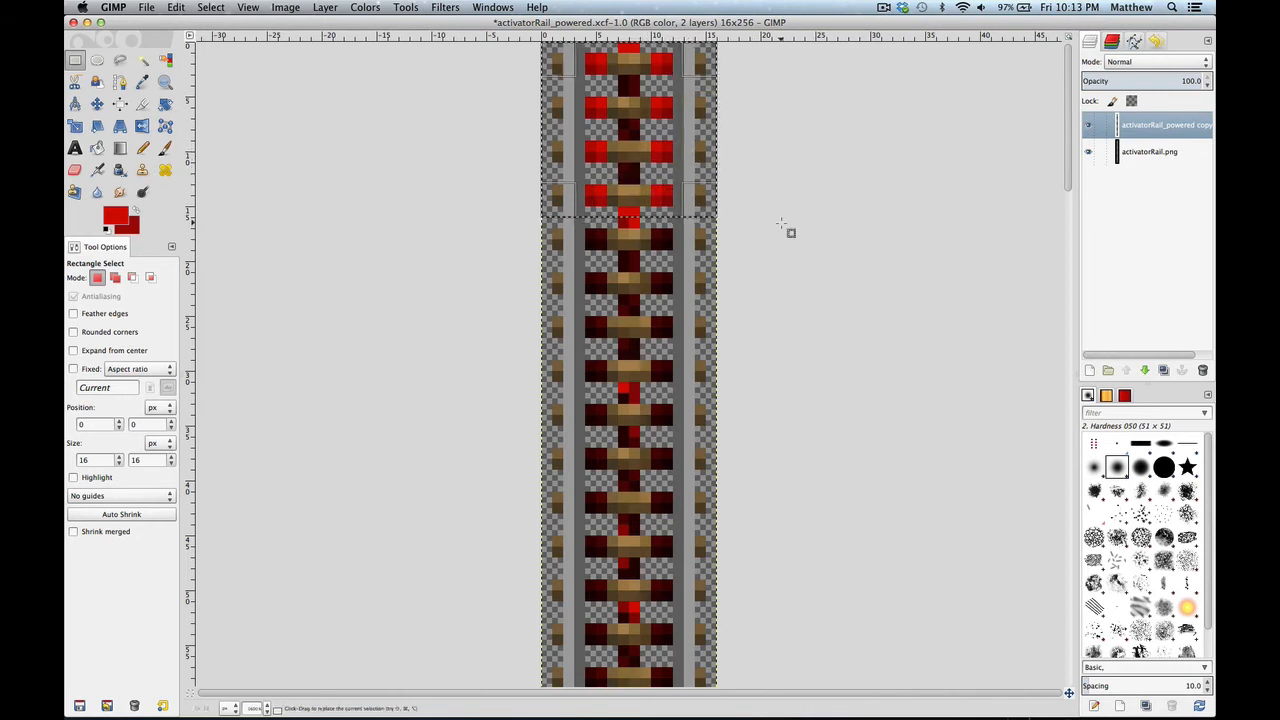
pyautogui.press('super+v')
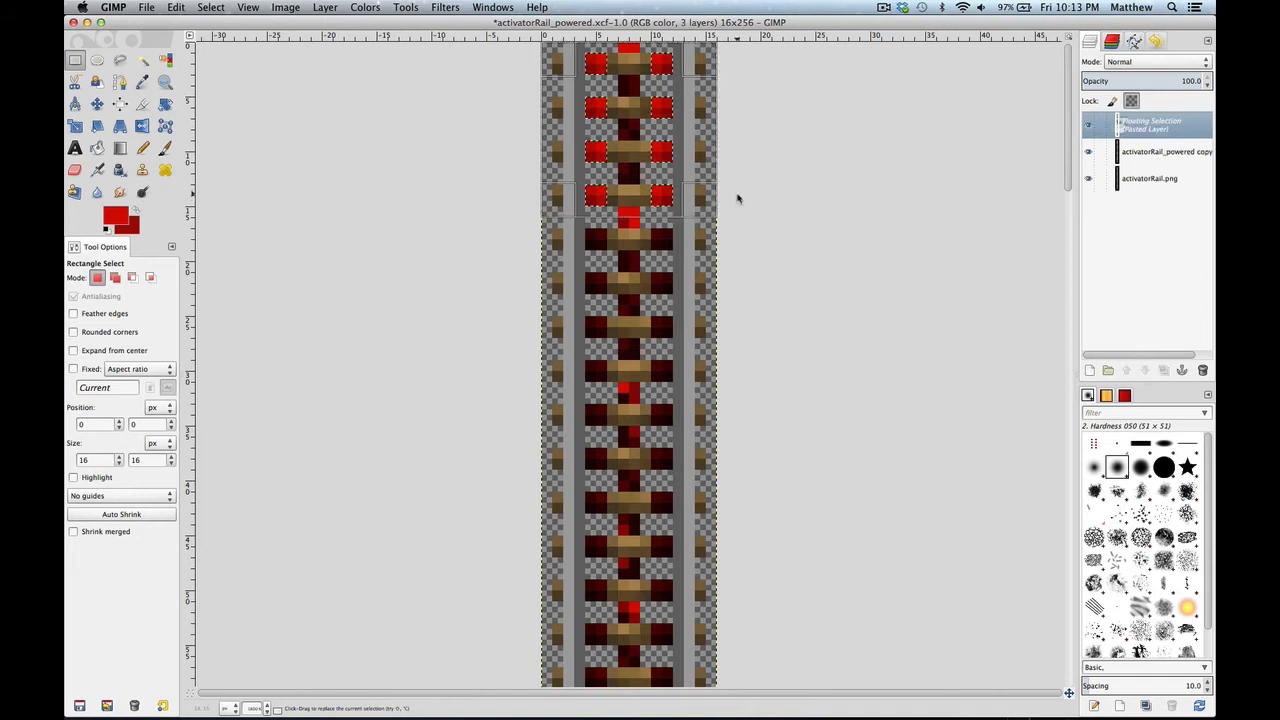
pyautogui.moveTo(668, 157); pyautogui.dragTo(667, 506)
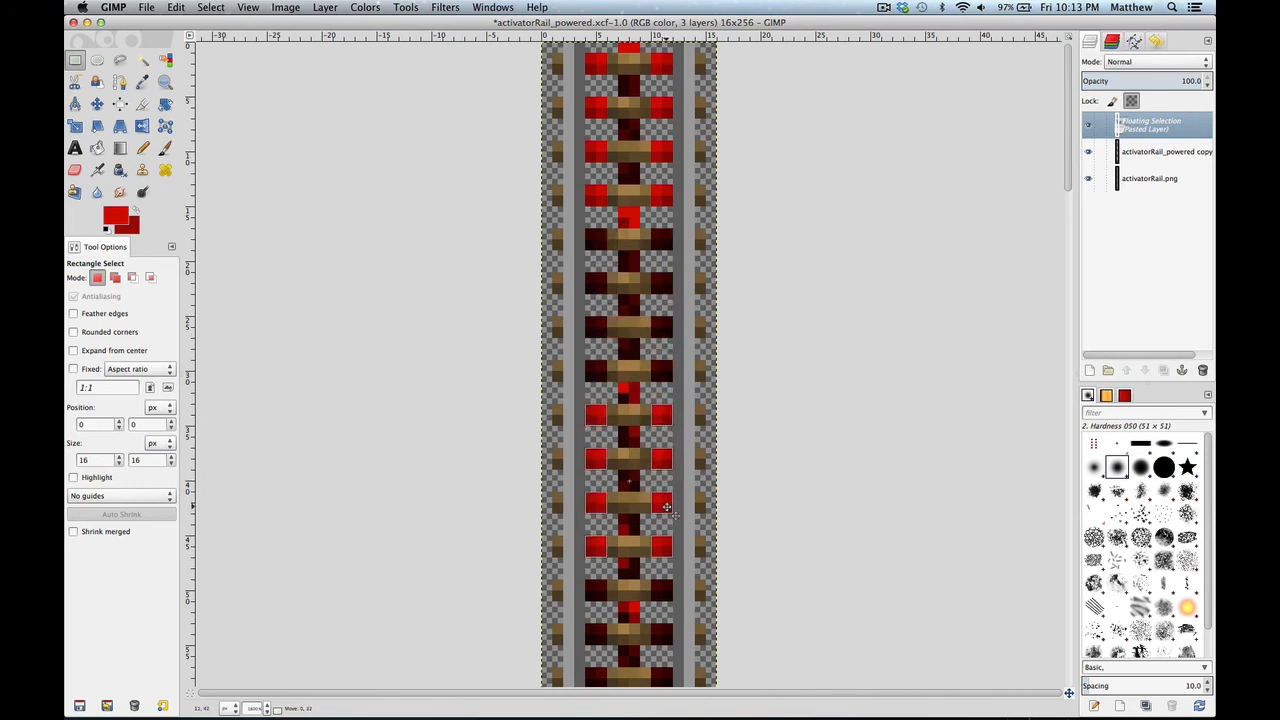
# - Place further copies of the red squares on the frames starting at 64 px and 96 px
pyautogui.scroll(-4, 785, 400)
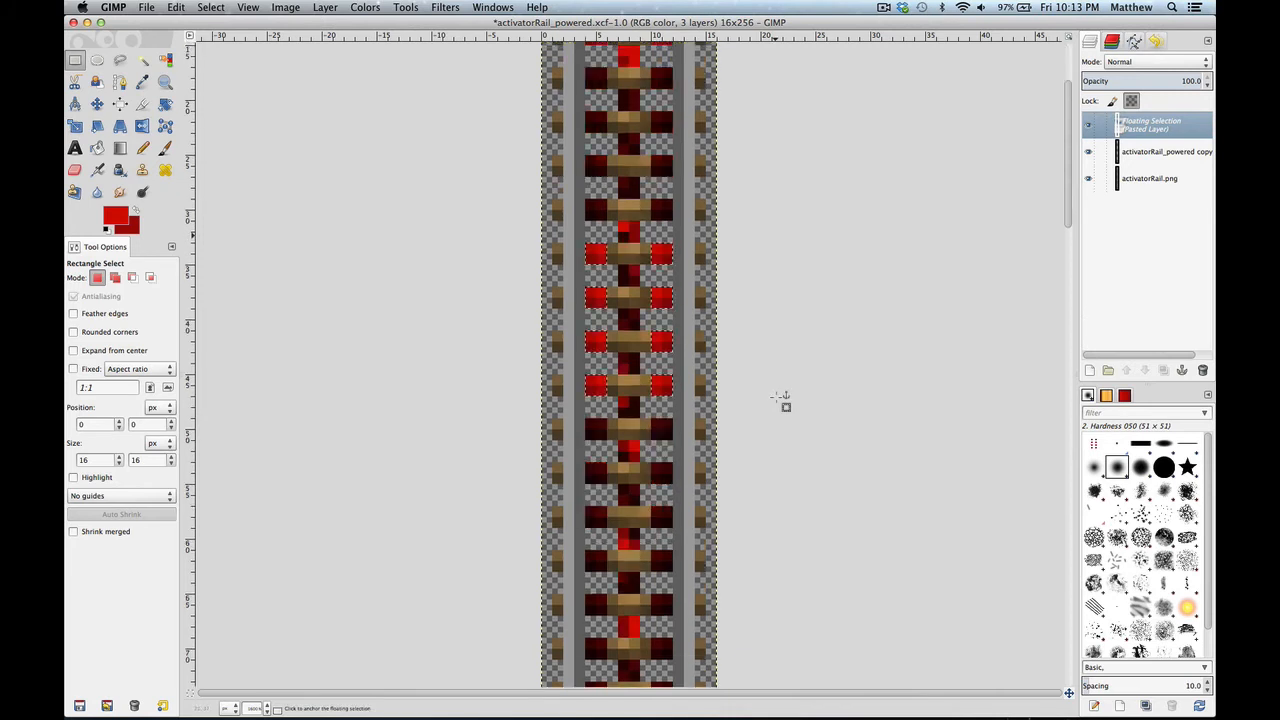
pyautogui.scroll(-8, 785, 400)
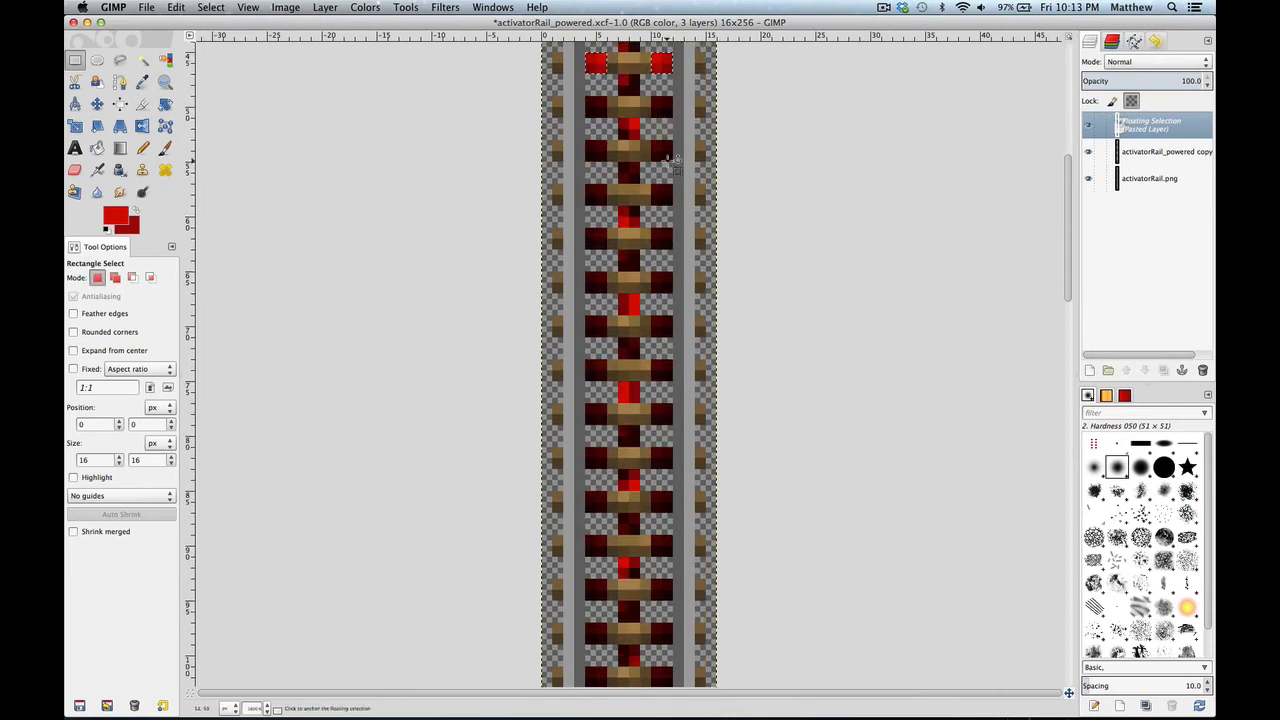
pyautogui.moveTo(668, 72); pyautogui.dragTo(668, 415)
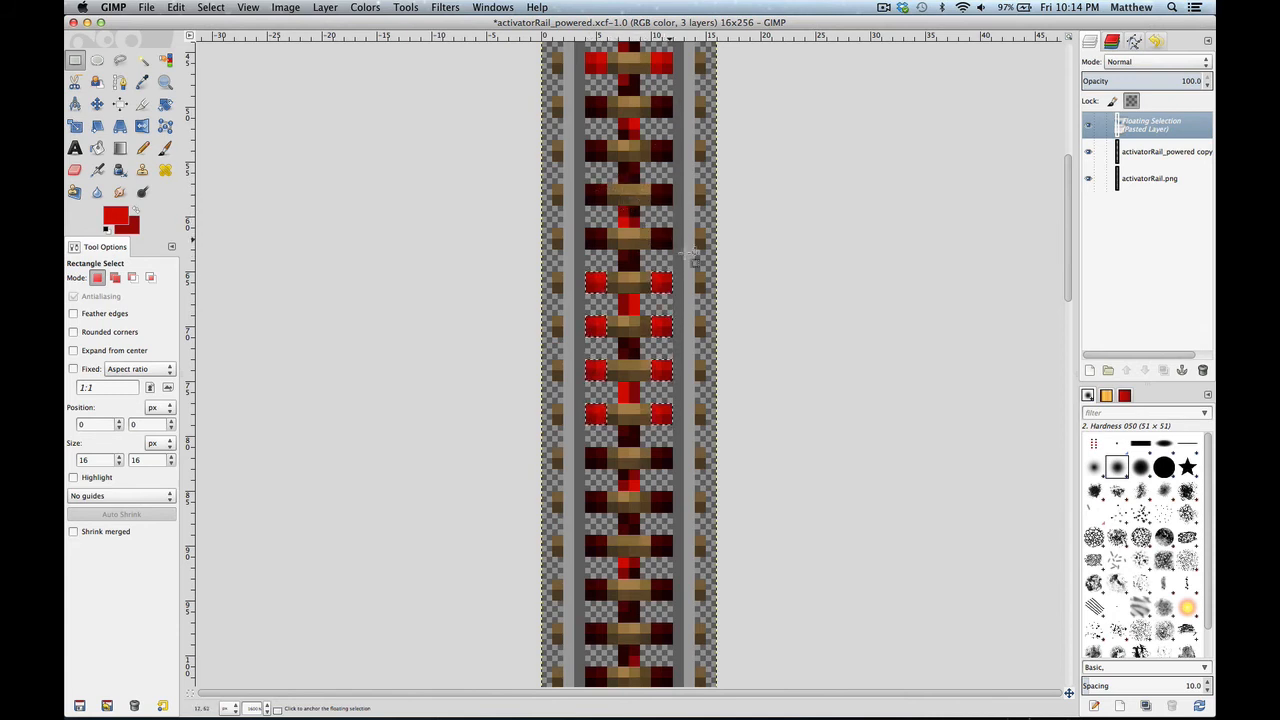
pyautogui.scroll(-5, 722, 262)
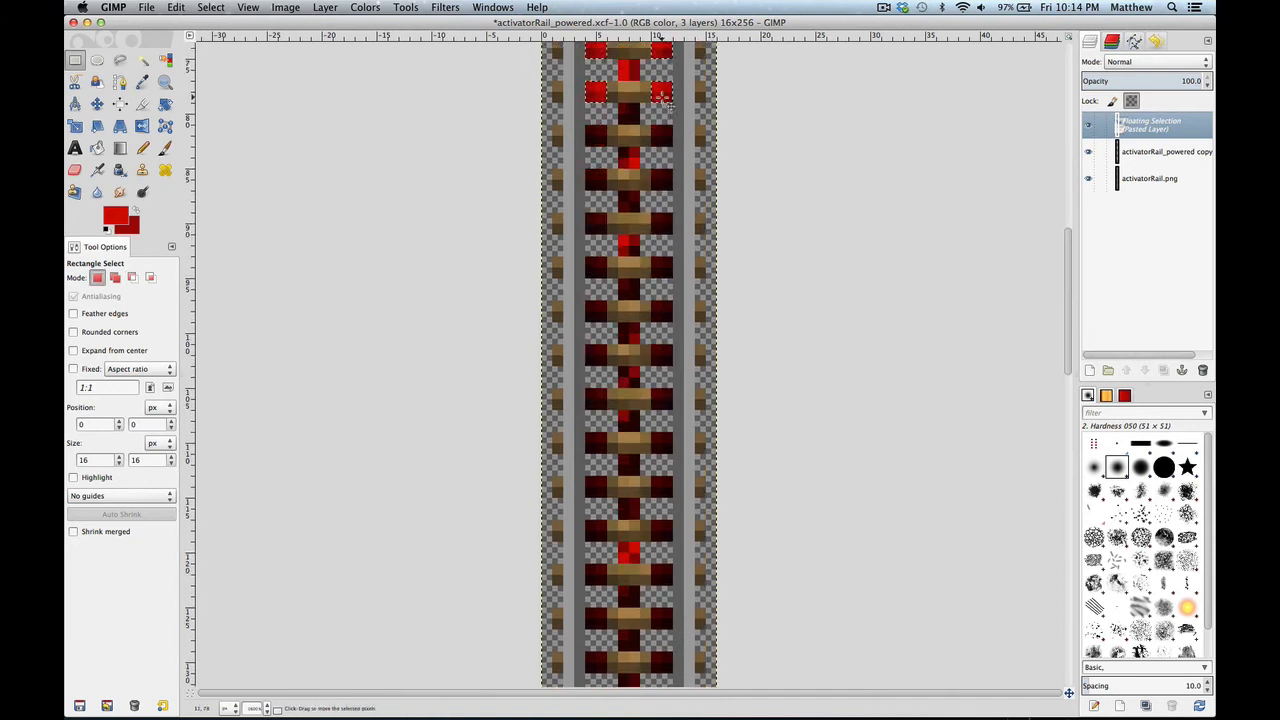
pyautogui.moveTo(663, 96); pyautogui.dragTo(665, 444)
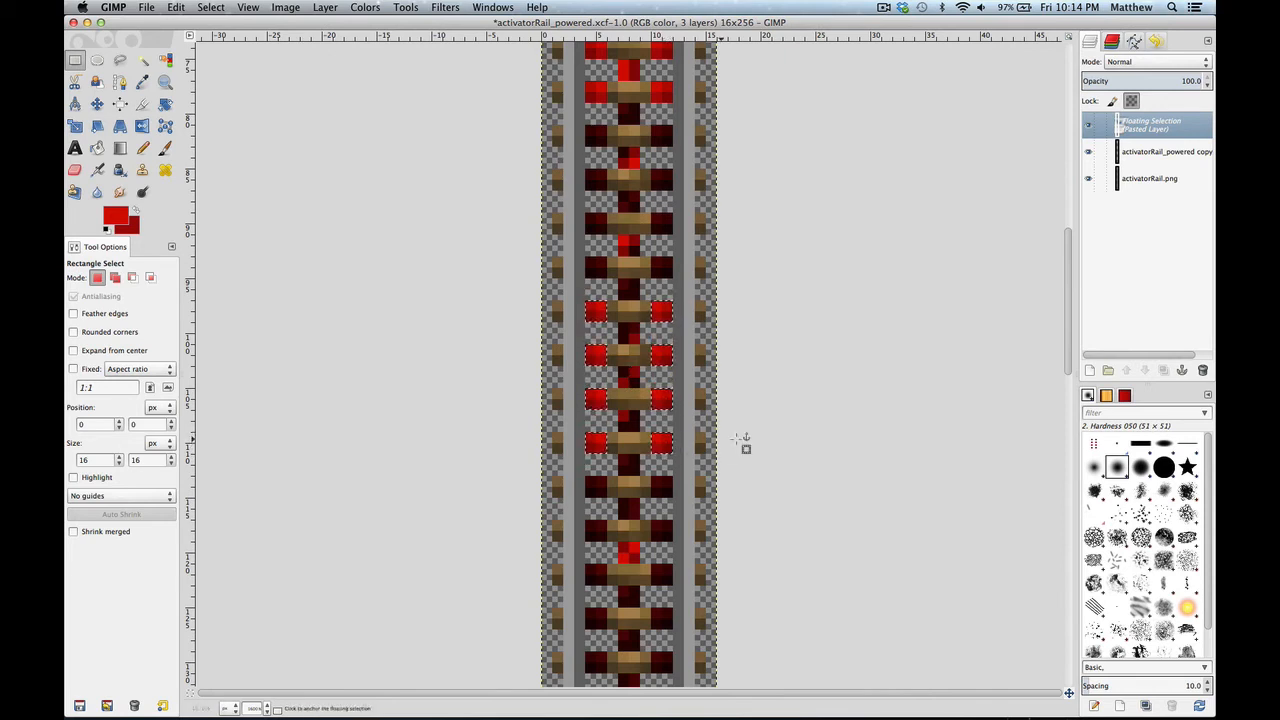
# - Add the red squares to the remaining alternate frames down to the strip's end and anchor the floating selection
pyautogui.scroll(-3, 820, 368)
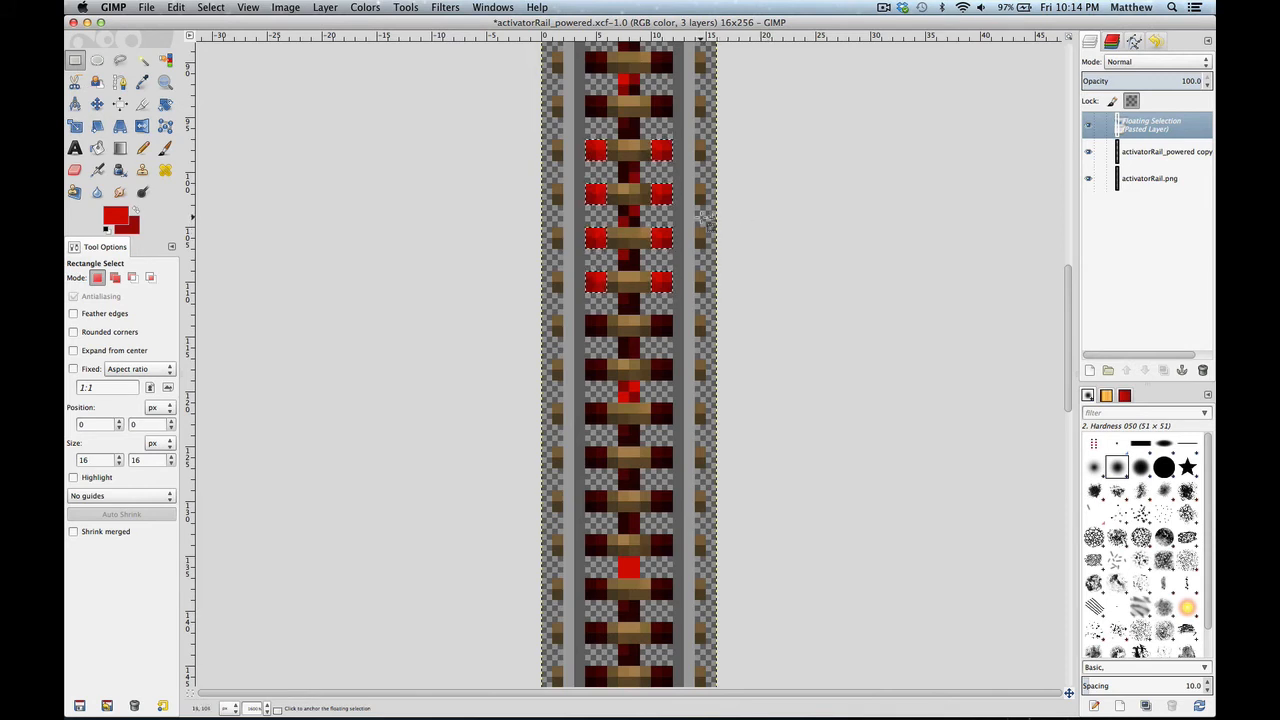
pyautogui.scroll(-10, 800, 380)
pyautogui.click(812, 406)
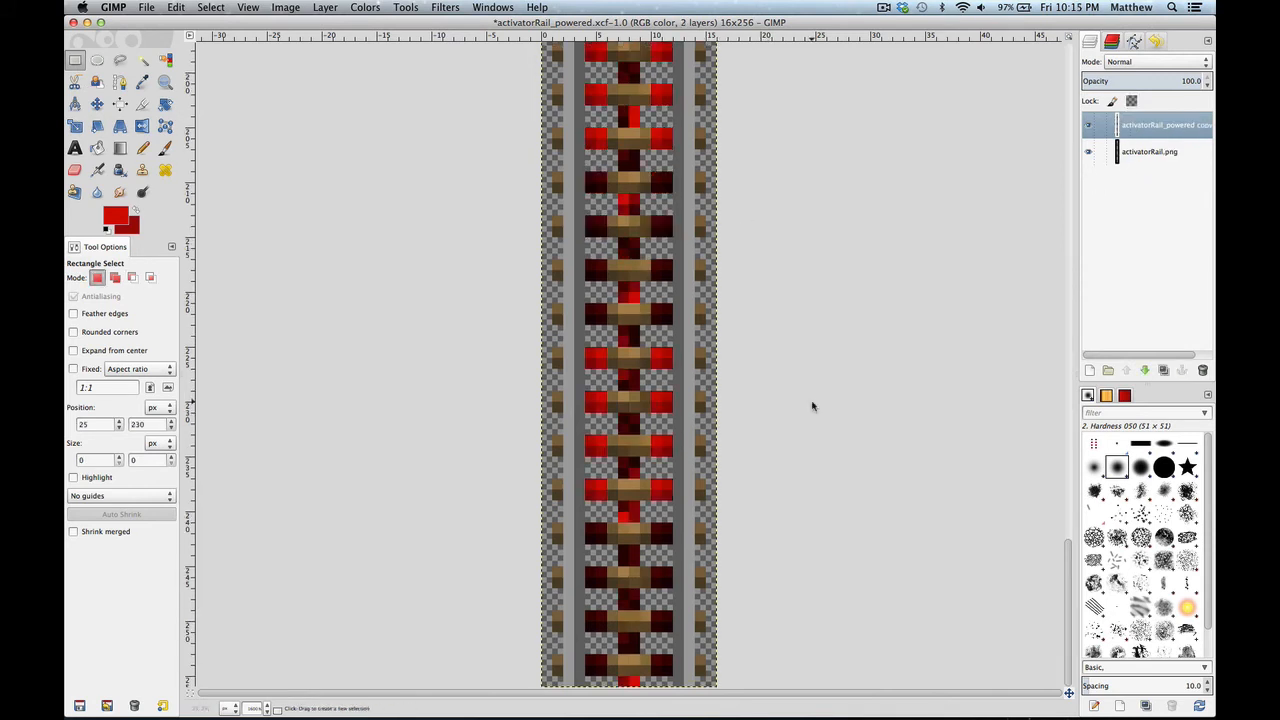
# - Return to the top of the strip and save activatorRail_powered.xcf
pyautogui.scroll(10, 773, 545)
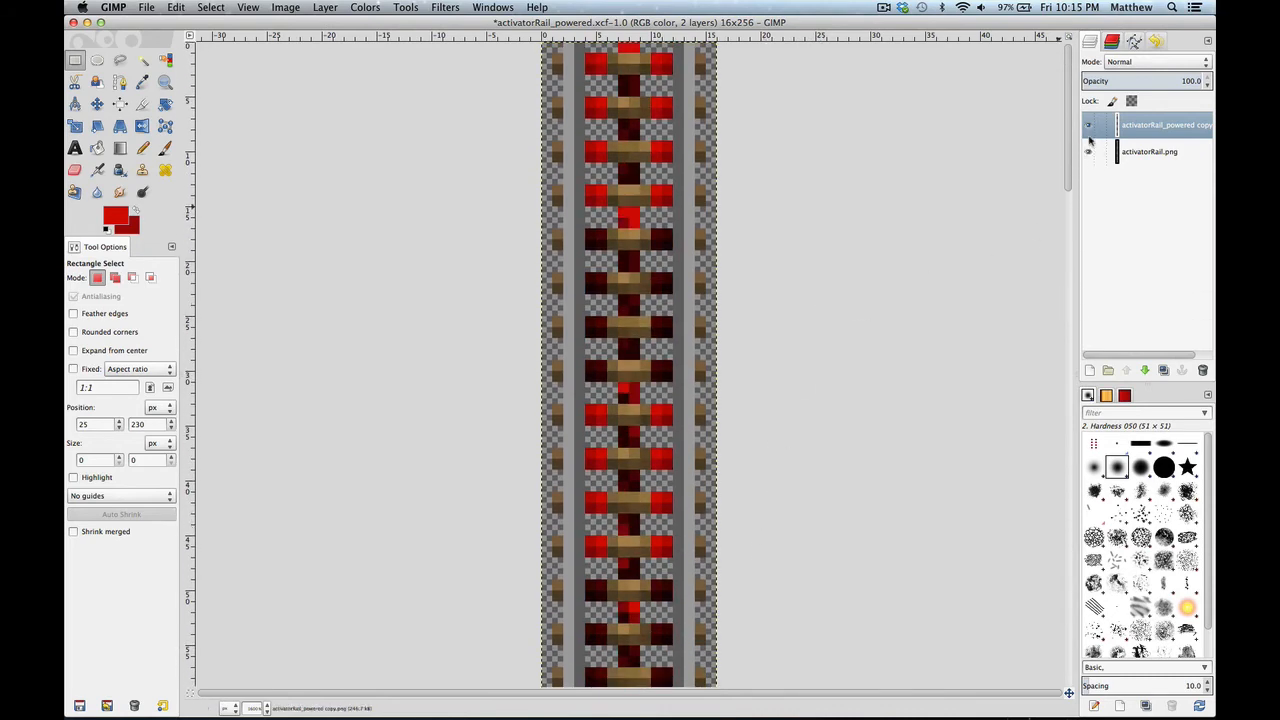
pyautogui.click(148, 7)
pyautogui.click(182, 127)
# - Export the image as activatorRail_powered.png into the Minecraft textures folder with the default PNG options, keeping the upper layer active
pyautogui.click(146, 7)
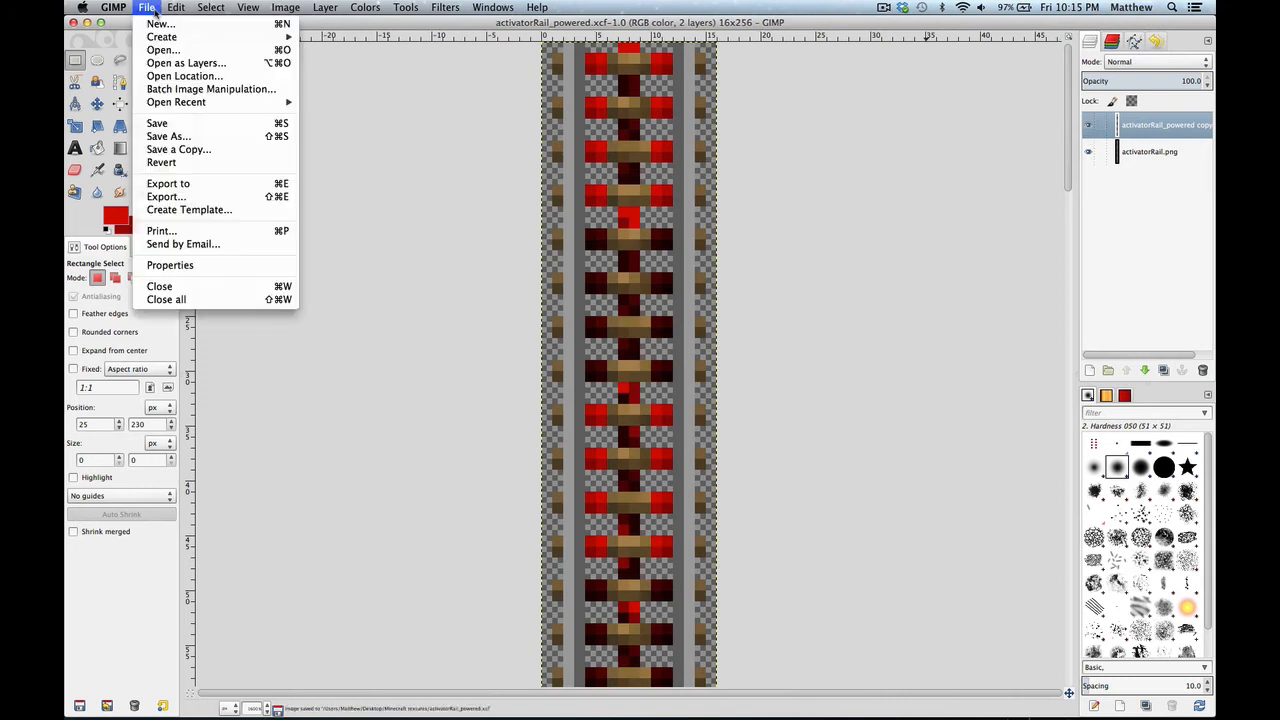
pyautogui.click(188, 197)
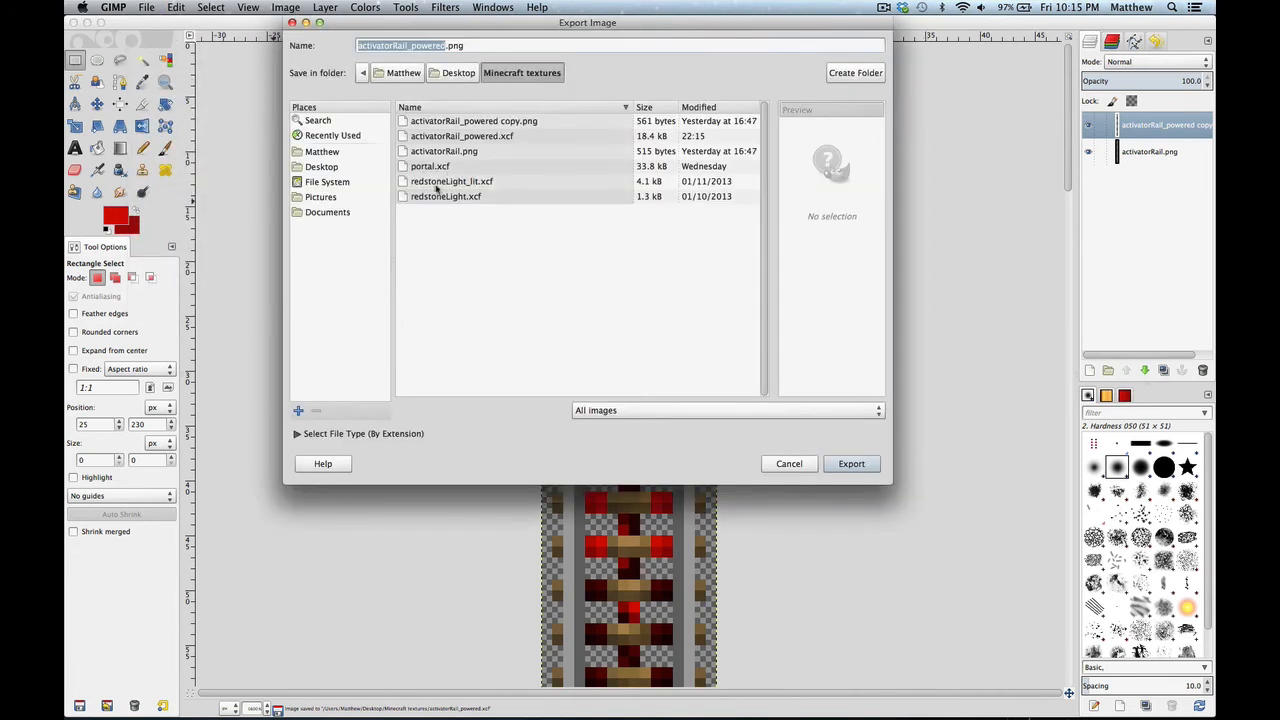
pyautogui.click(848, 466)
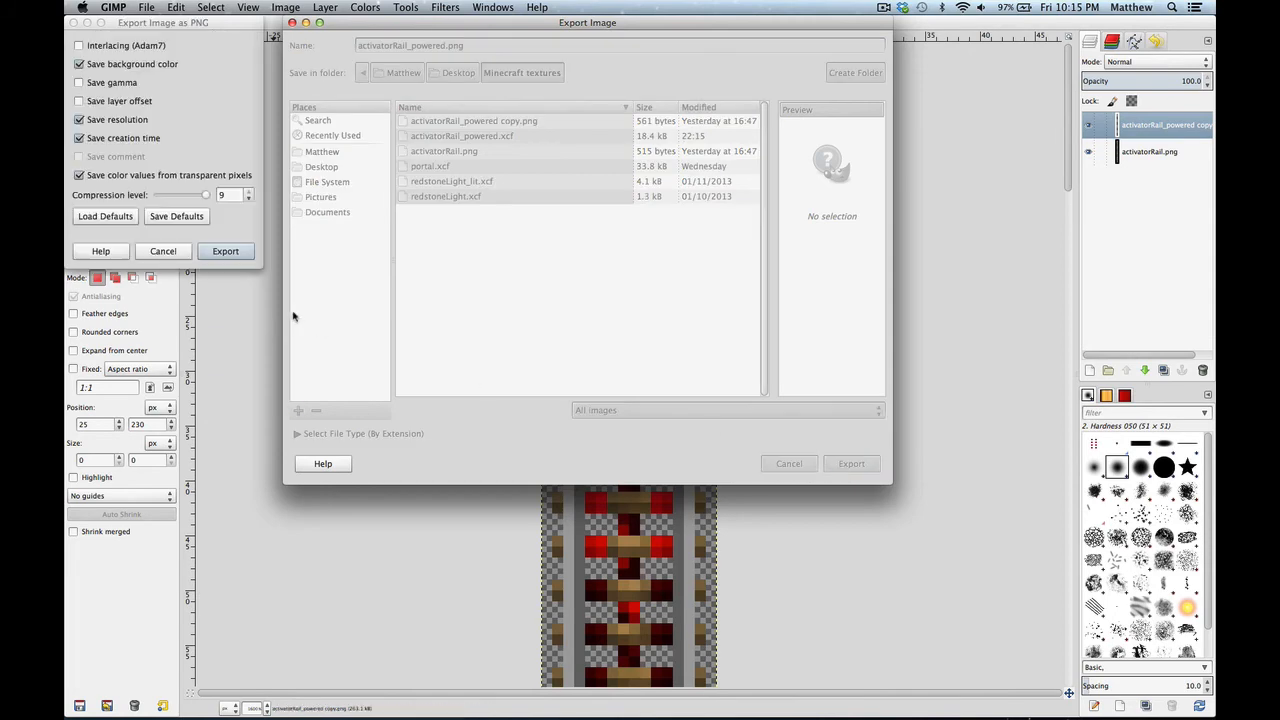
pyautogui.click(228, 253)
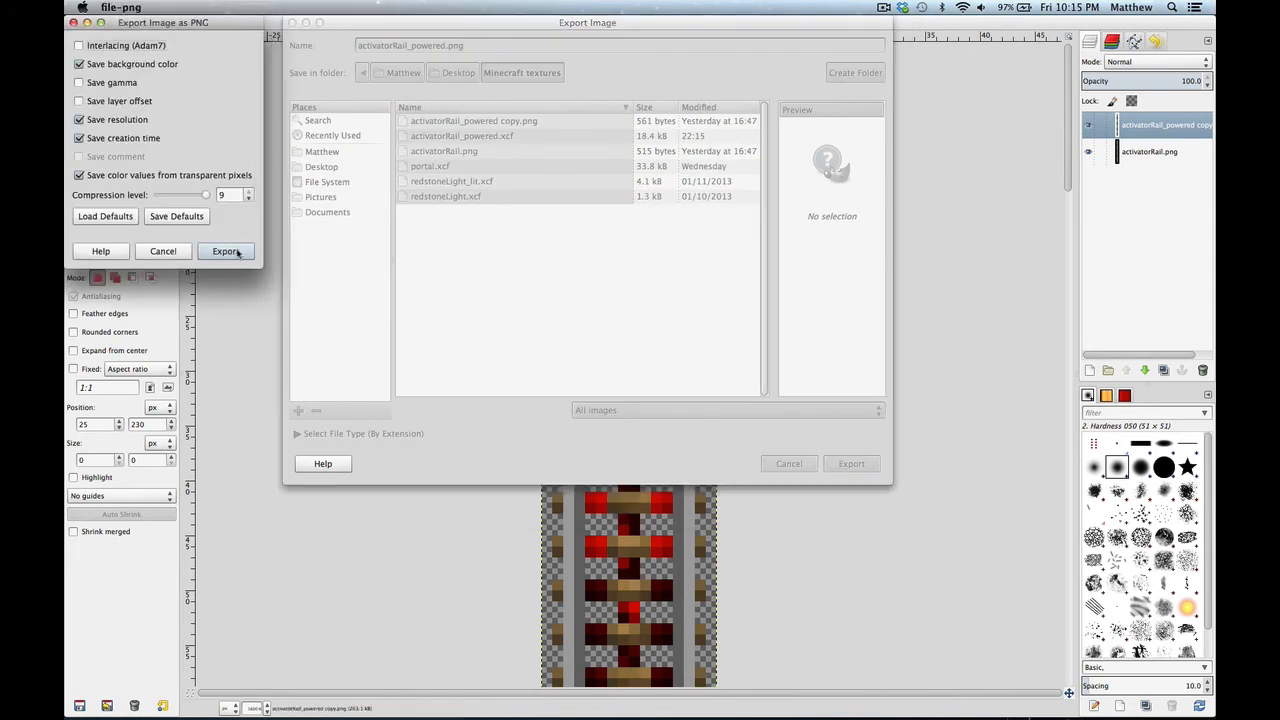
pyautogui.click(1155, 155)
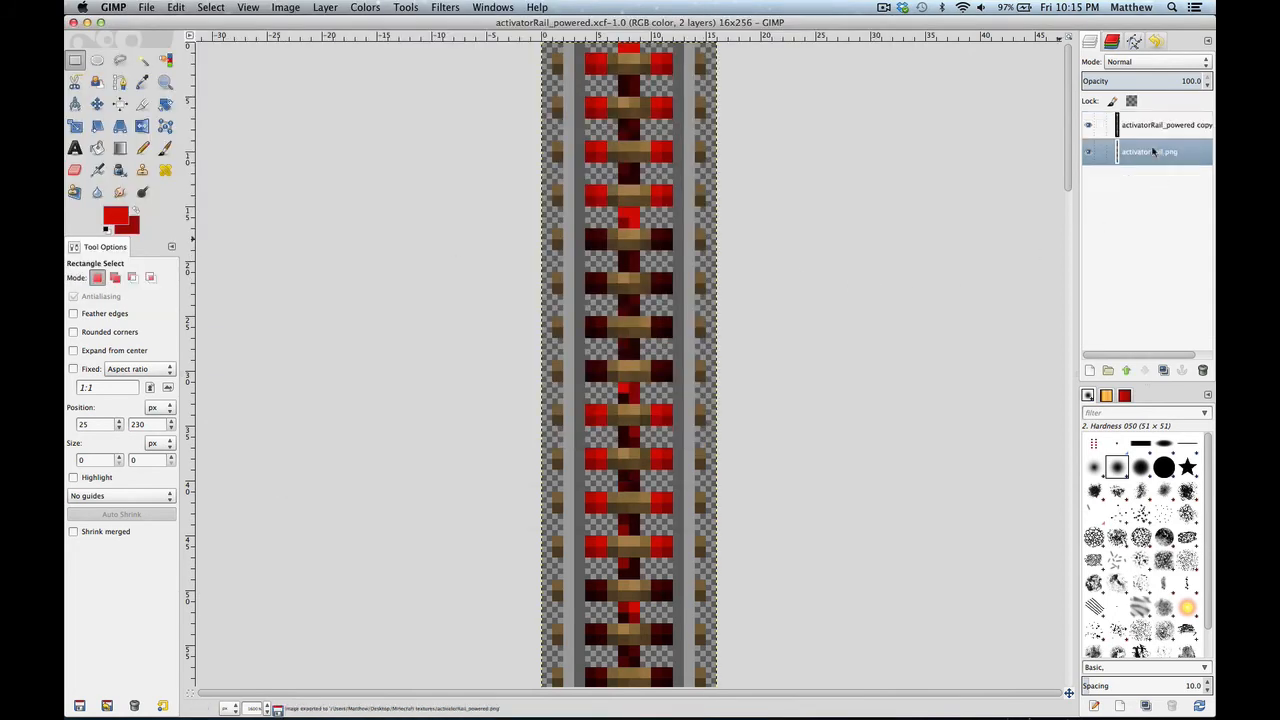
pyautogui.click(1147, 130)
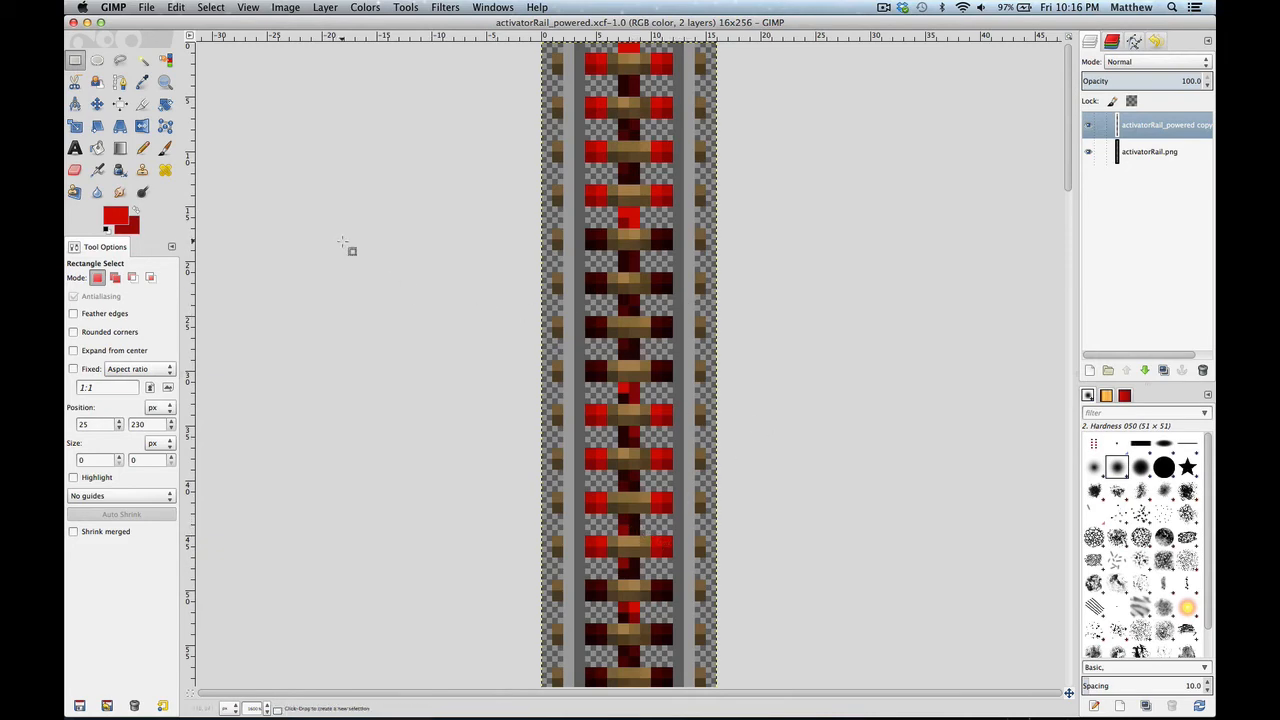
# - Switch to Finder and move activatorRail_powered.png into the folder holding portal.png, replacing the existing copy
pyautogui.press('super+h')
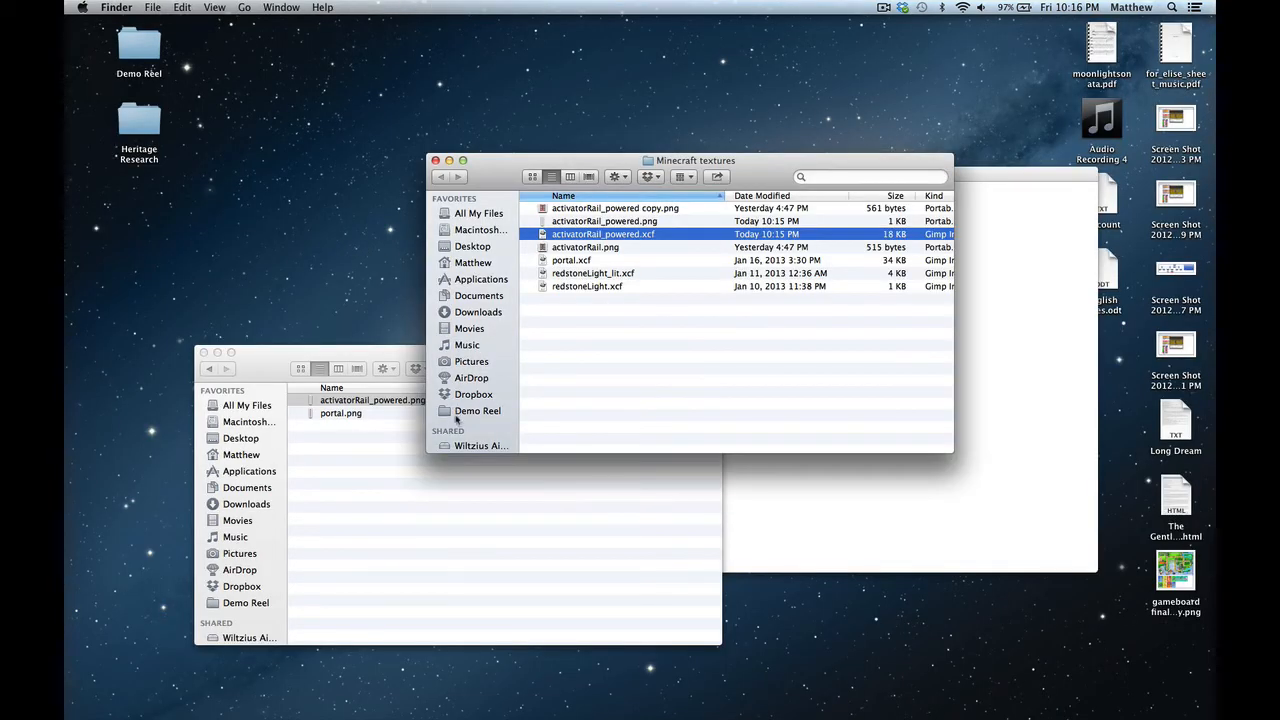
pyautogui.click(619, 222)
pyautogui.moveTo(628, 224); pyautogui.dragTo(418, 482)
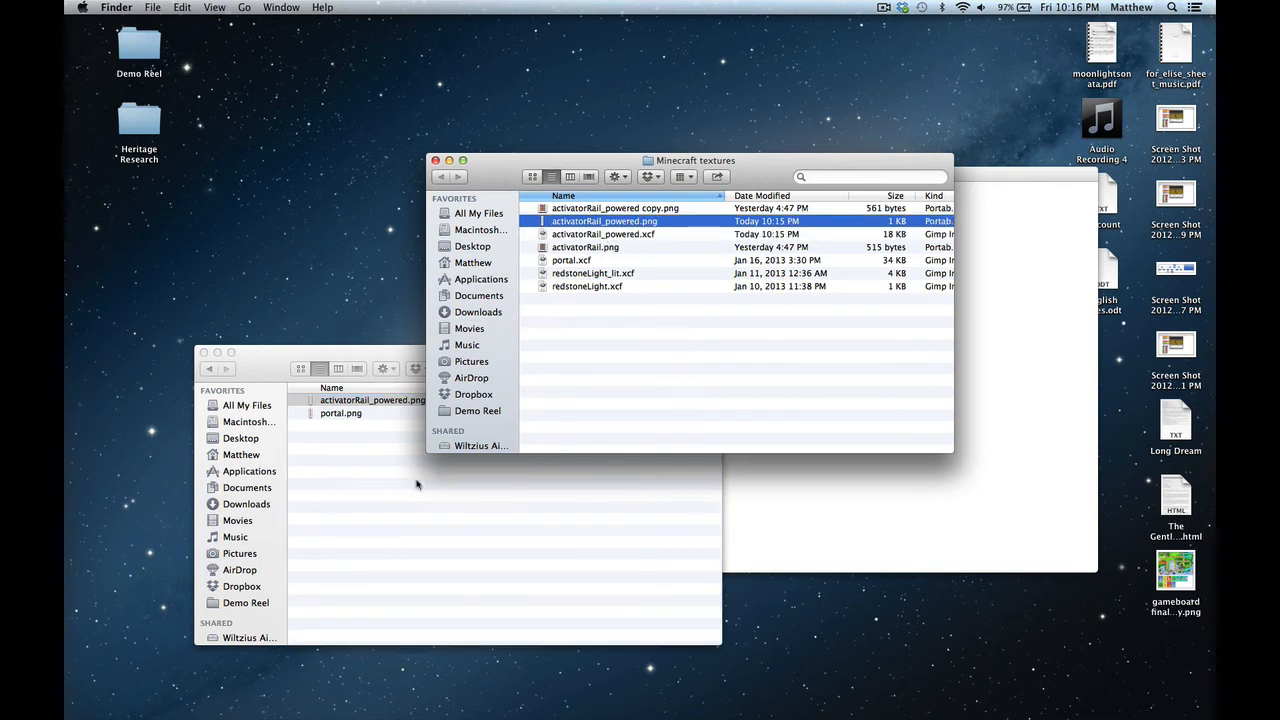
pyautogui.click(737, 229)
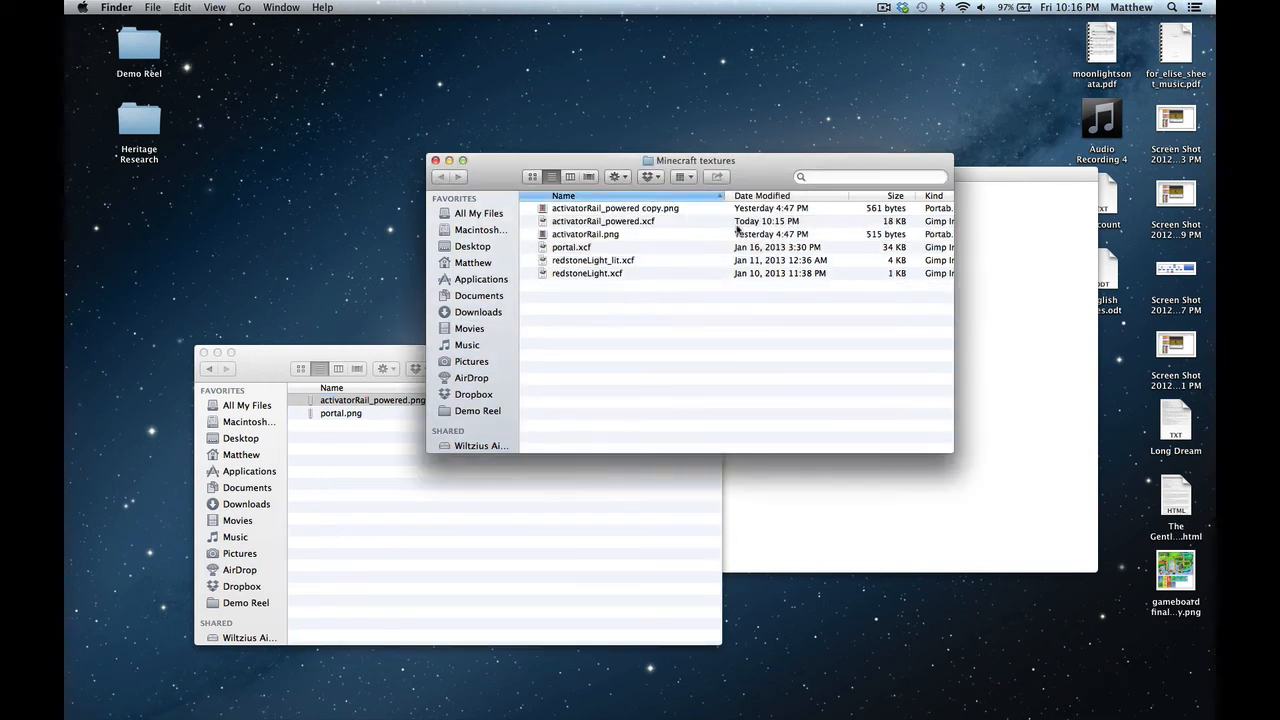
# - Switch to Minecraft, flip the lever beside the activator rails and examine their animation from several positions
pyautogui.moveTo(716, 692)
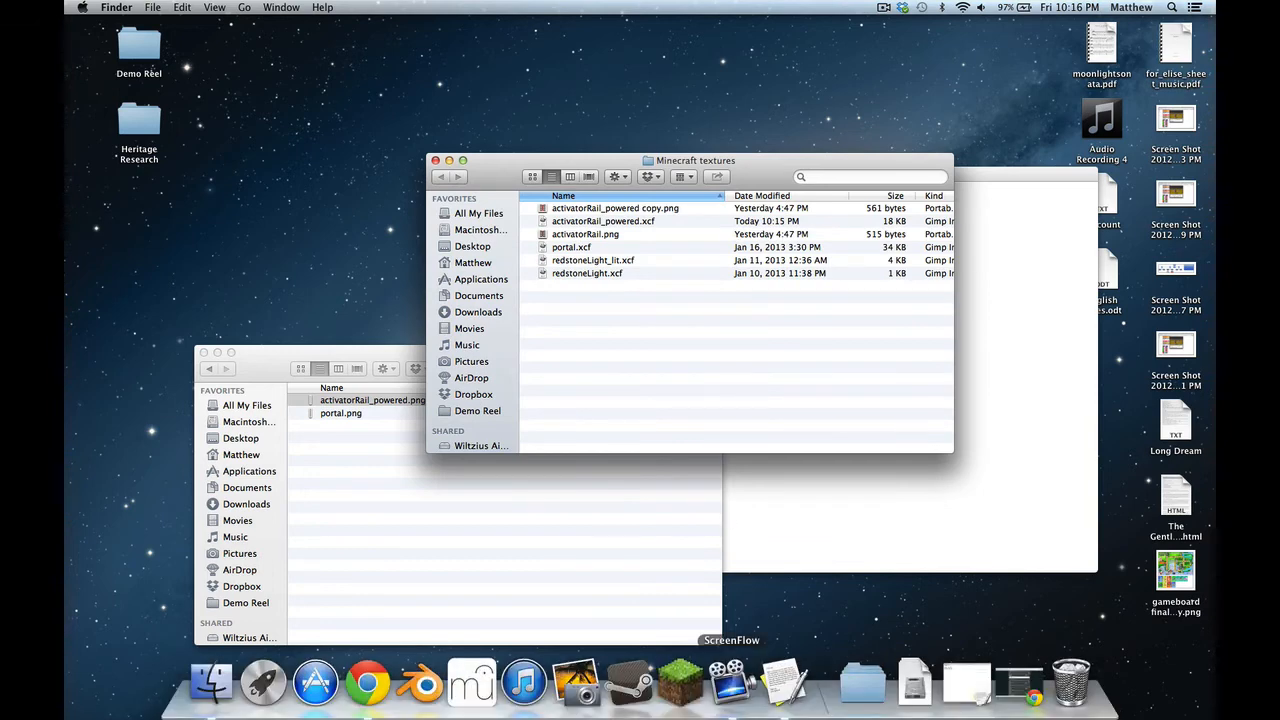
pyautogui.click(679, 686)
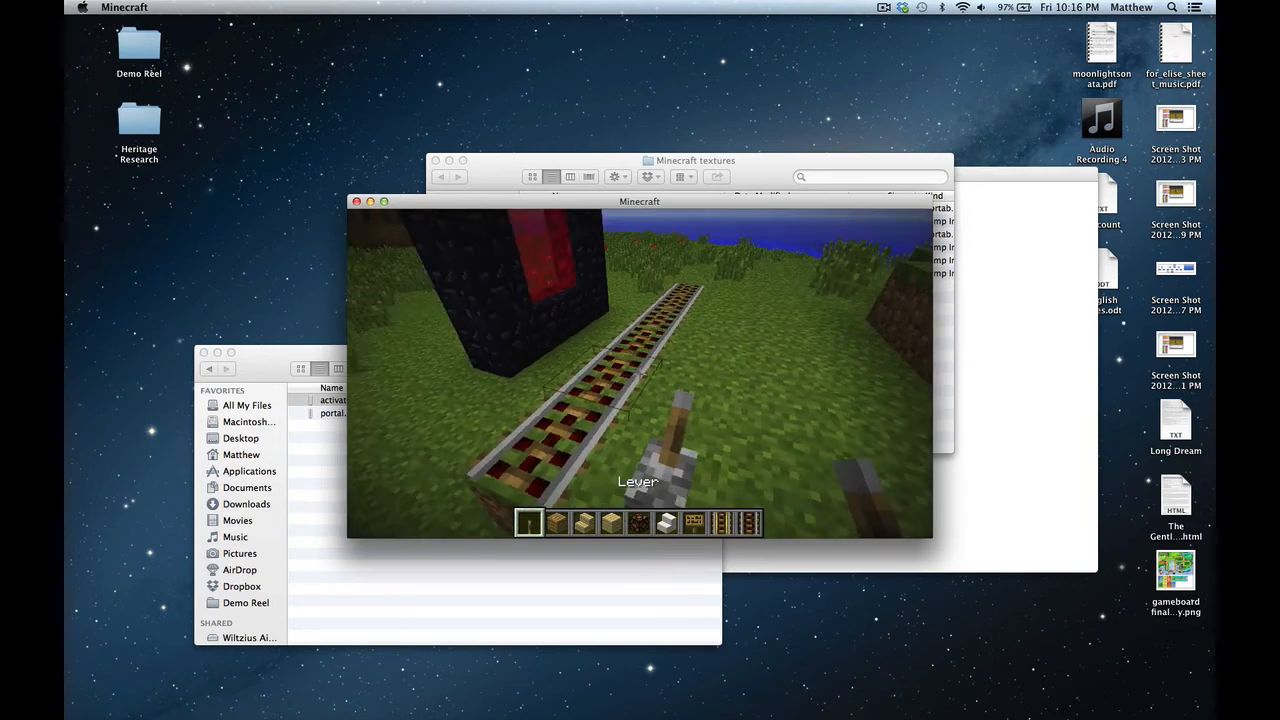
pyautogui.rightClick(640, 374)
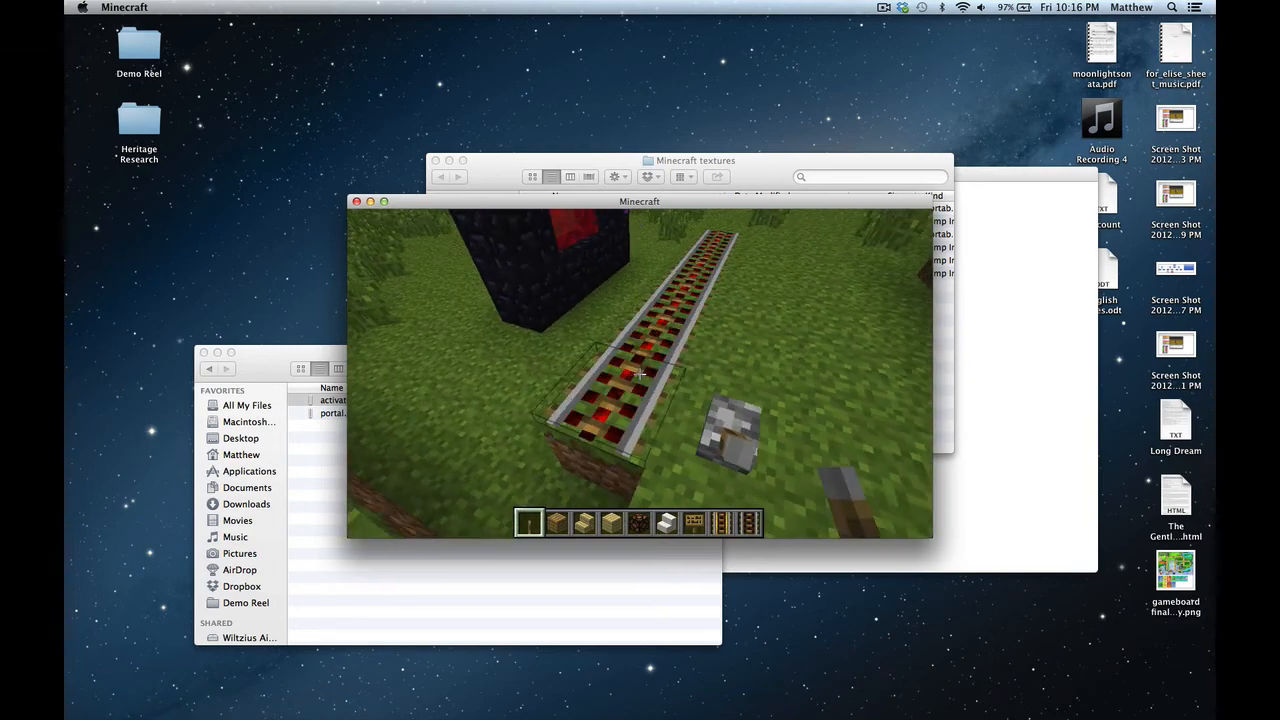
pyautogui.press('w')
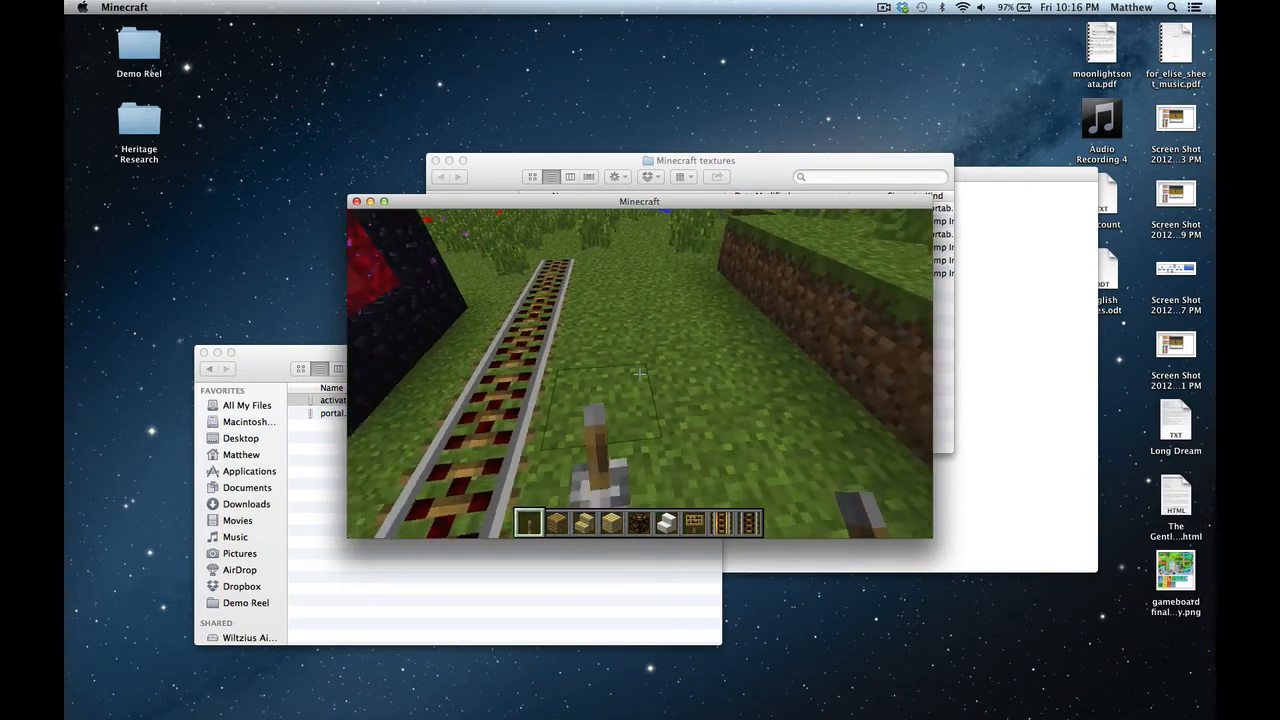
pyautogui.press('s')
pyautogui.press('d')
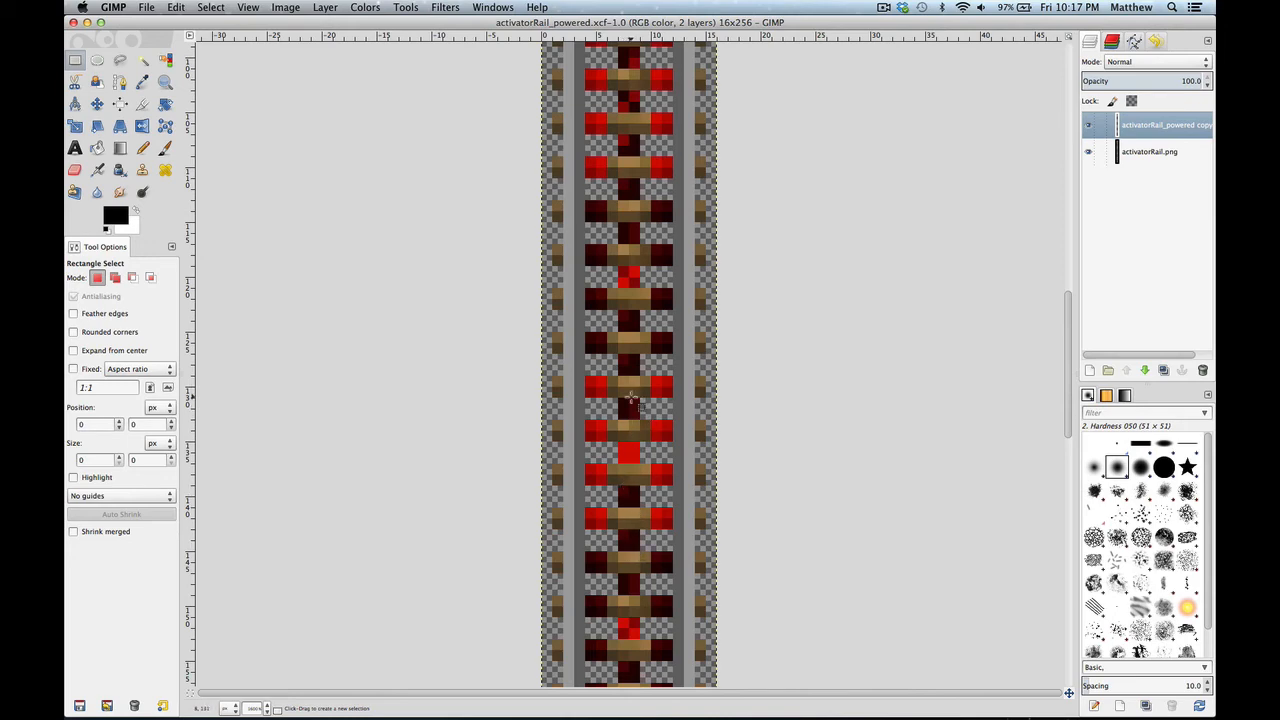
# - In GIMP, review the frames of the rail strip and hide the activatorRail.png layer to isolate the red squares
pyautogui.scroll(-10, 631, 398)
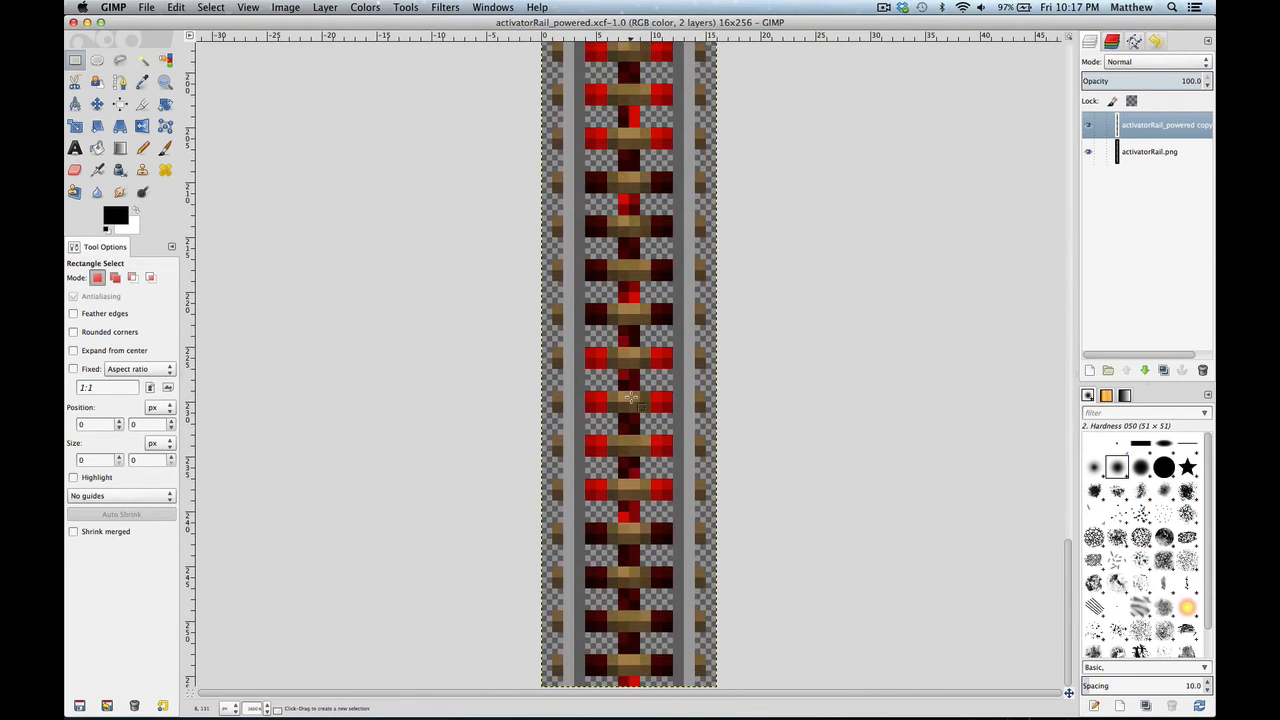
pyautogui.scroll(15, 631, 398)
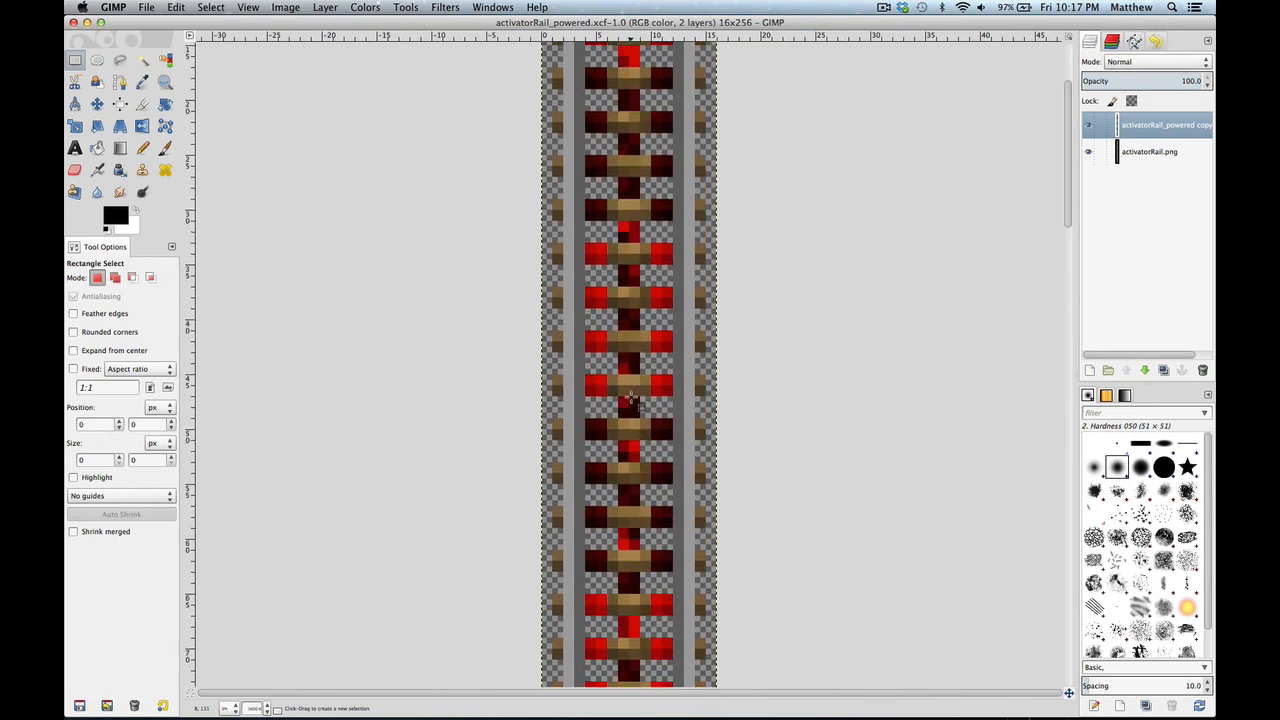
pyautogui.scroll(-10, 631, 398)
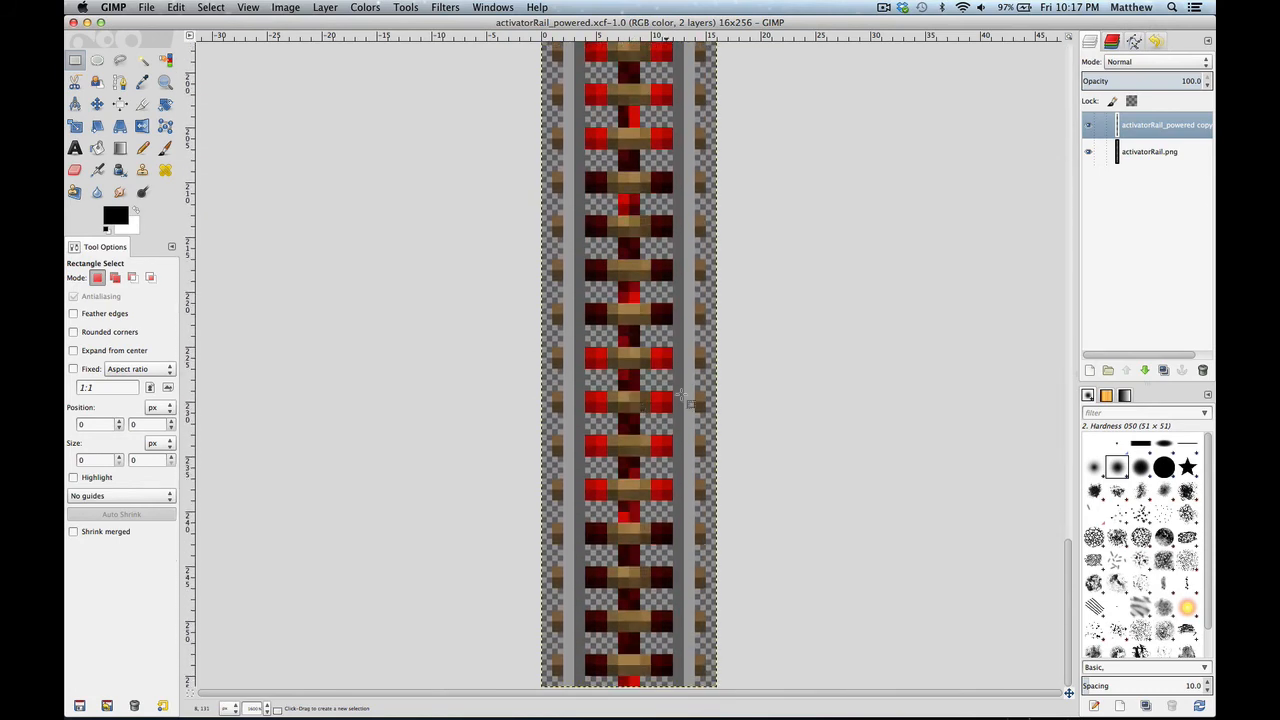
pyautogui.moveTo(1066, 562); pyautogui.dragTo(1066, 603)
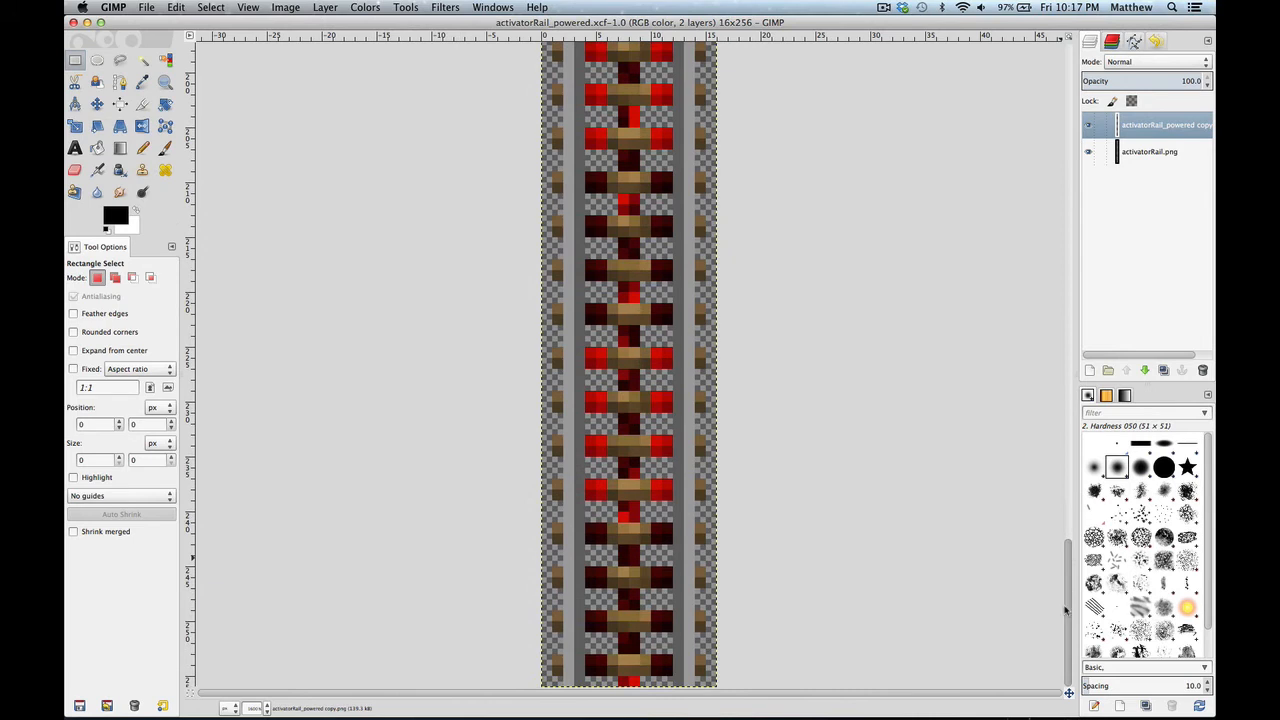
pyautogui.click(1090, 152)
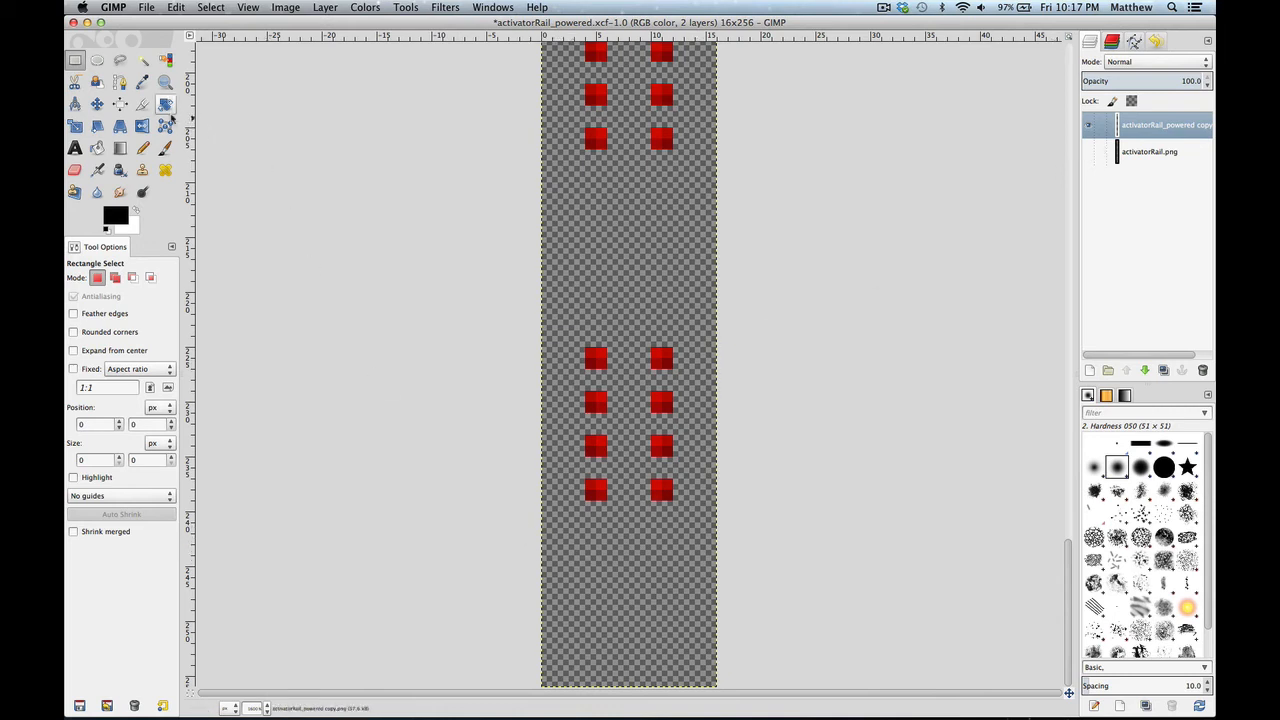
# - Erase the red squares on the frame starting at 32 px using the Eraser with Hard edge enabled
pyautogui.click(76, 170)
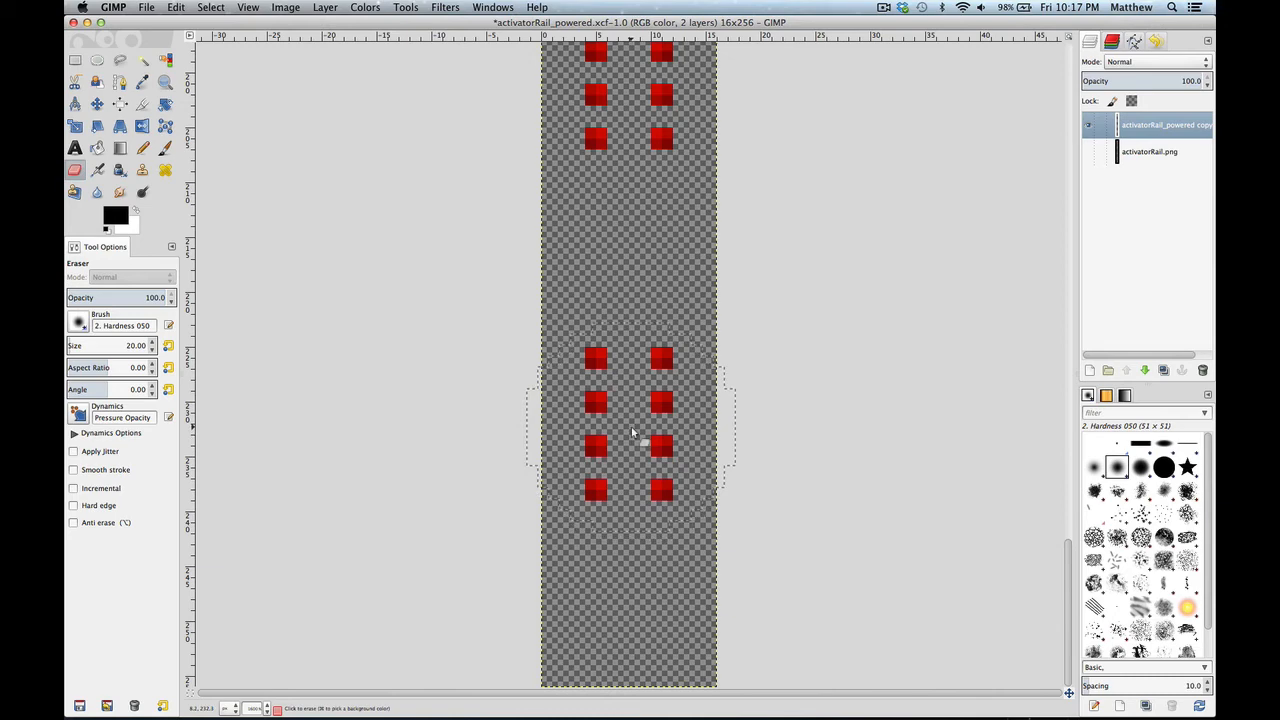
pyautogui.scroll(15, 632, 432)
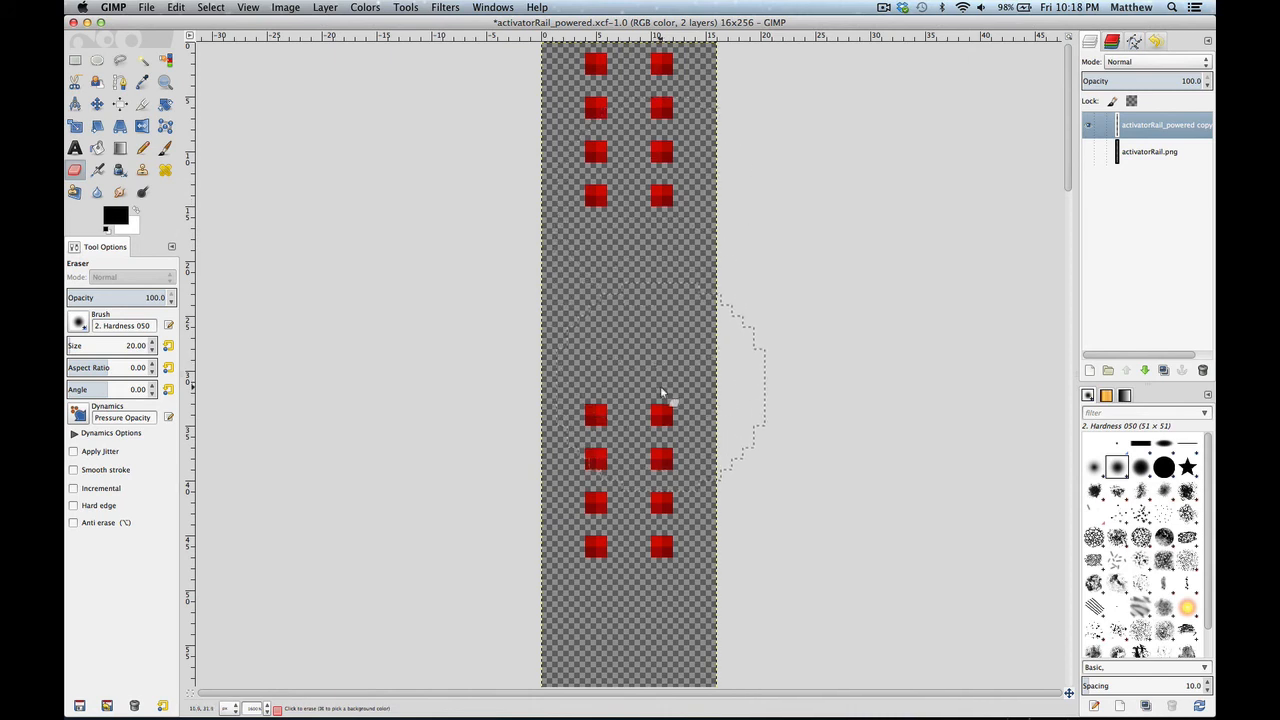
pyautogui.moveTo(660, 452); pyautogui.dragTo(645, 476)
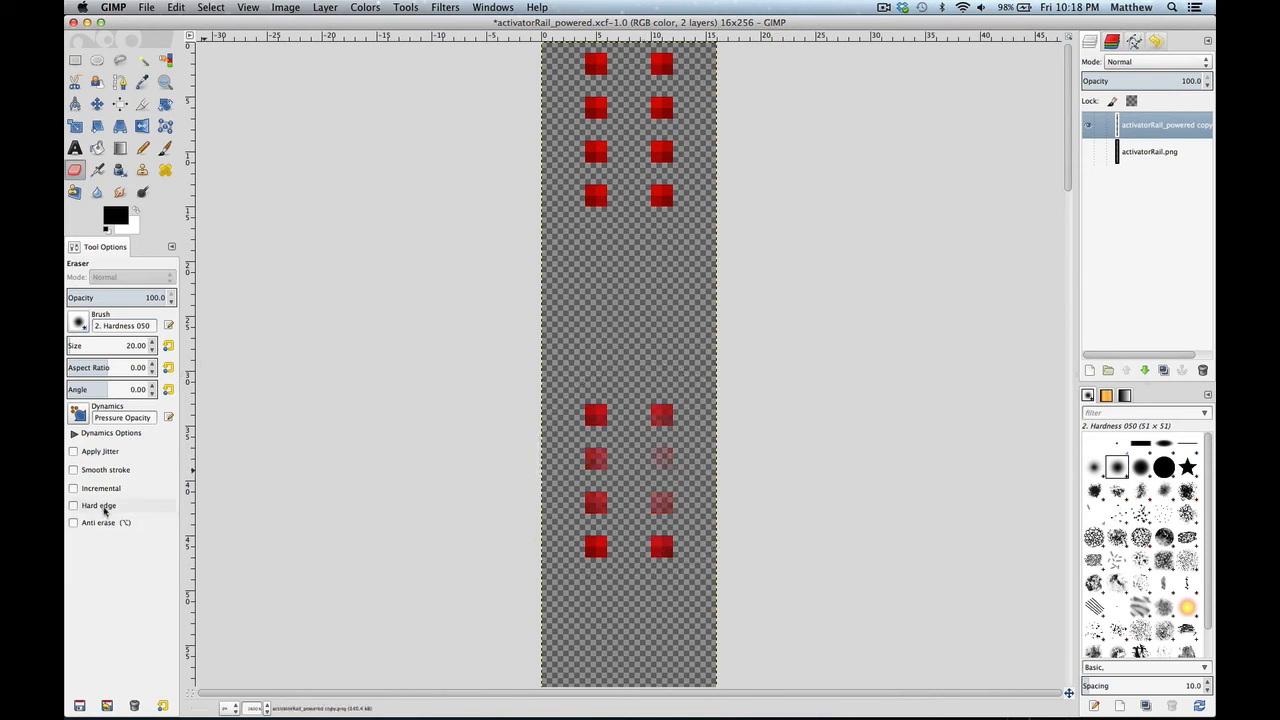
pyautogui.click(104, 508)
pyautogui.click(632, 490)
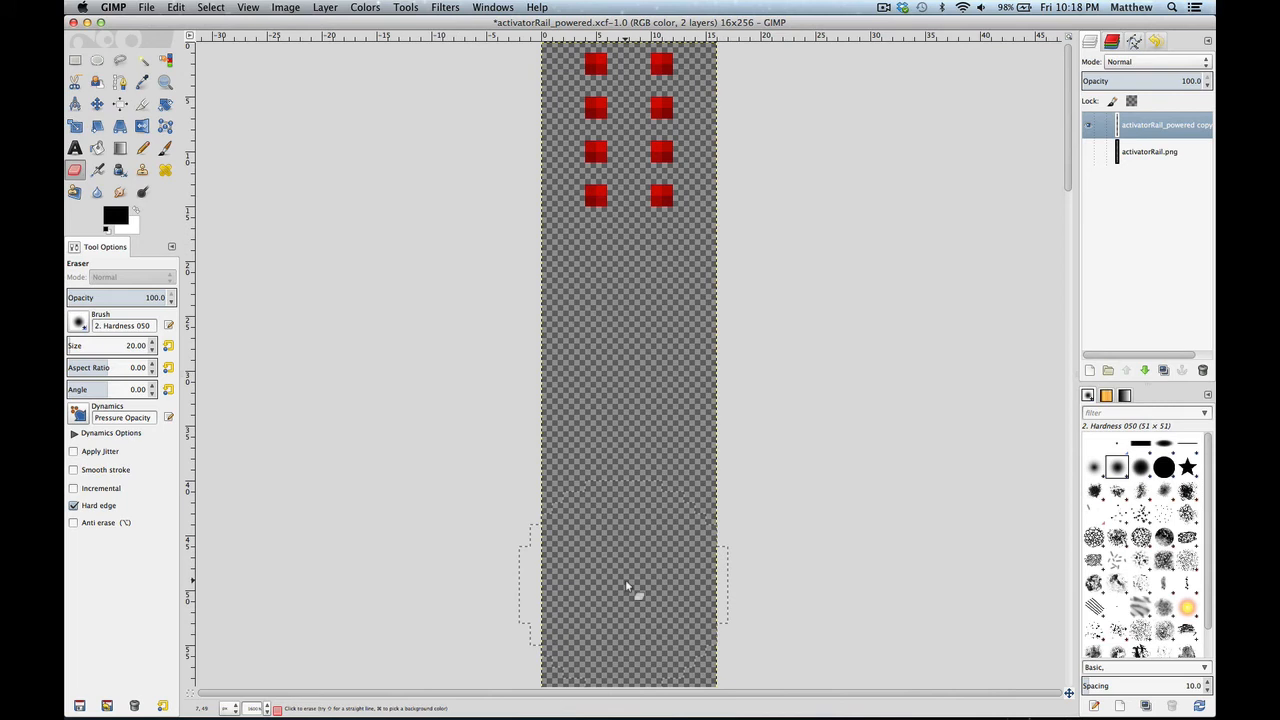
# - Erase the red squares from the frames starting at 96 px and 160 px, keeping those at 64 px and 128 px
pyautogui.scroll(-5, 627, 587)
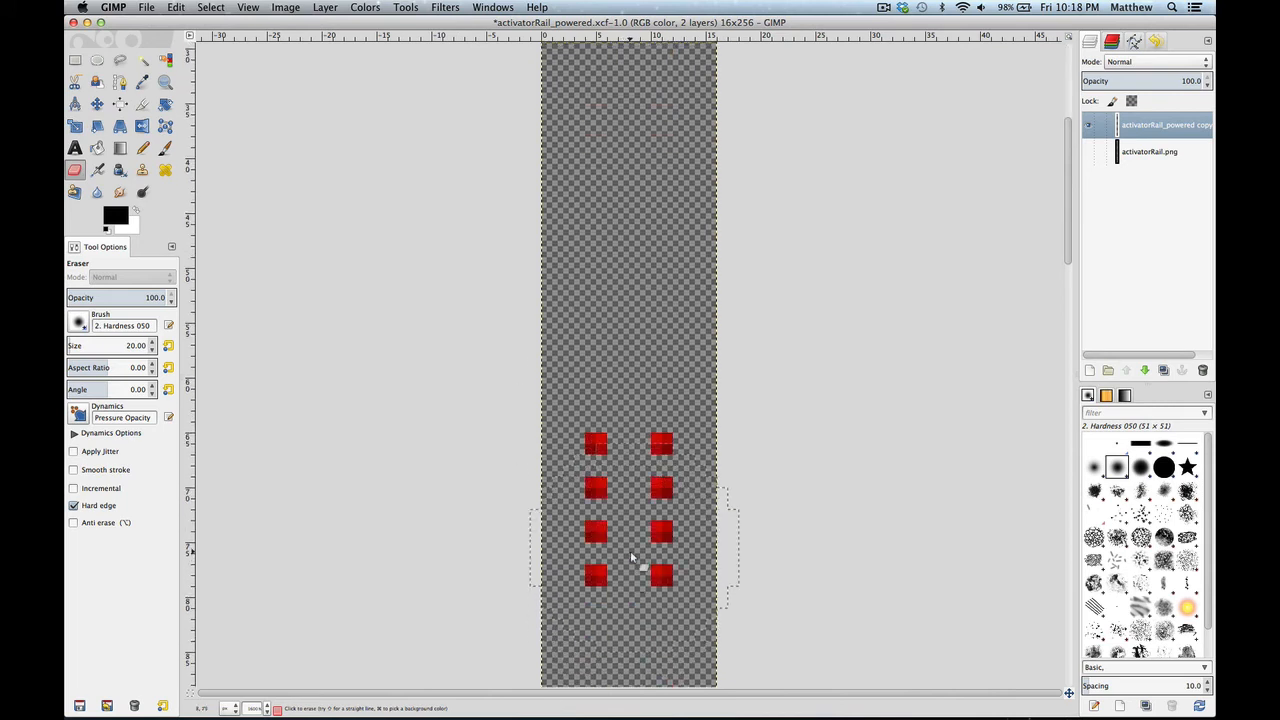
pyautogui.scroll(-3, 631, 556)
pyautogui.scroll(-6, 632, 545)
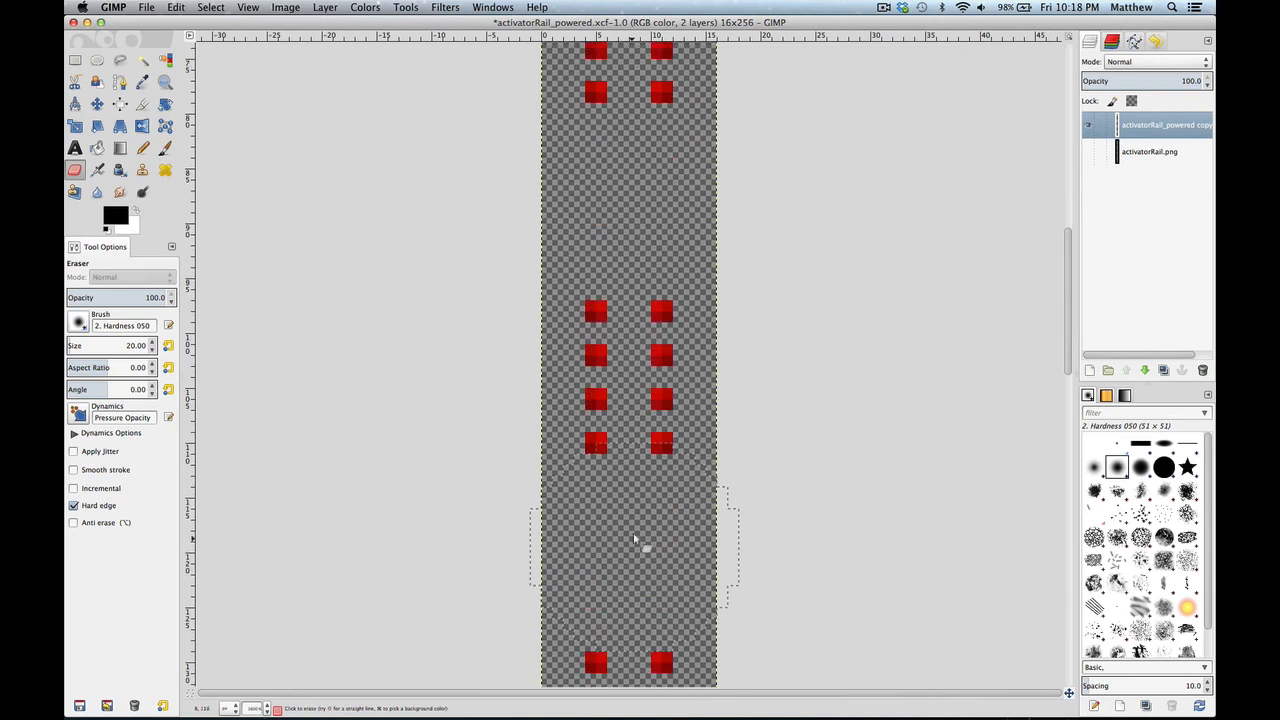
pyautogui.click(650, 380)
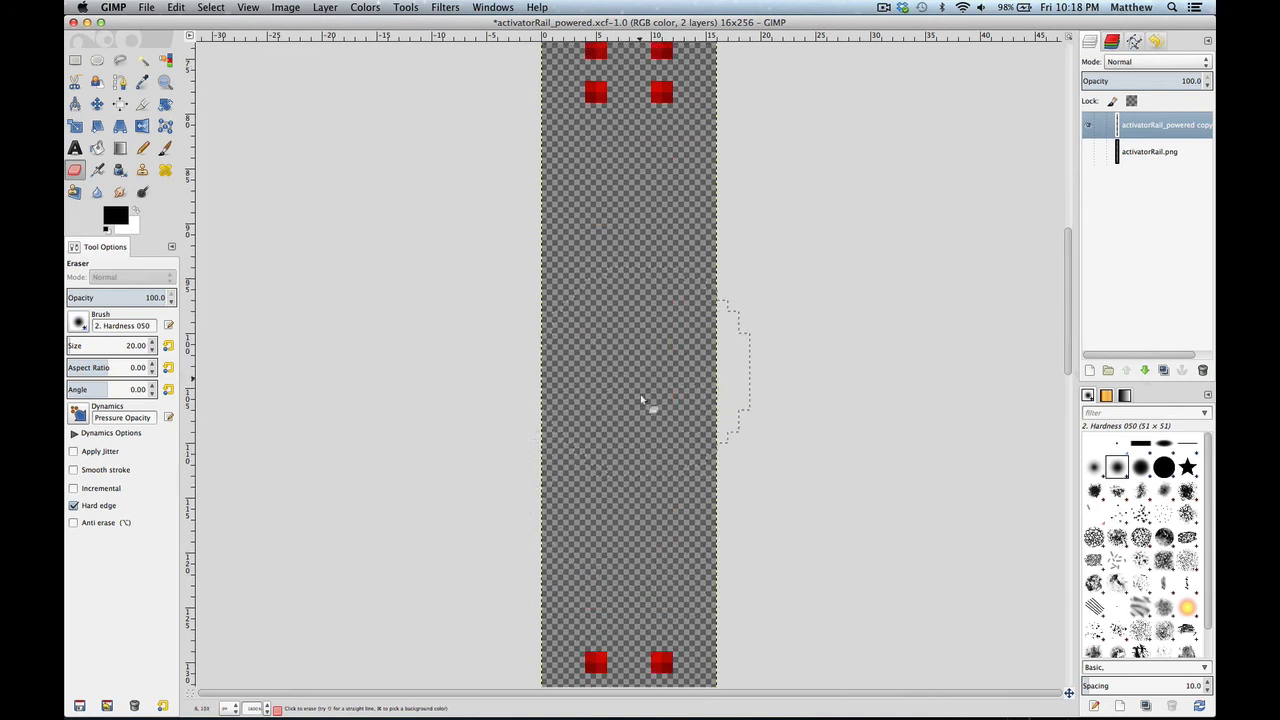
pyautogui.scroll(6, 645, 515)
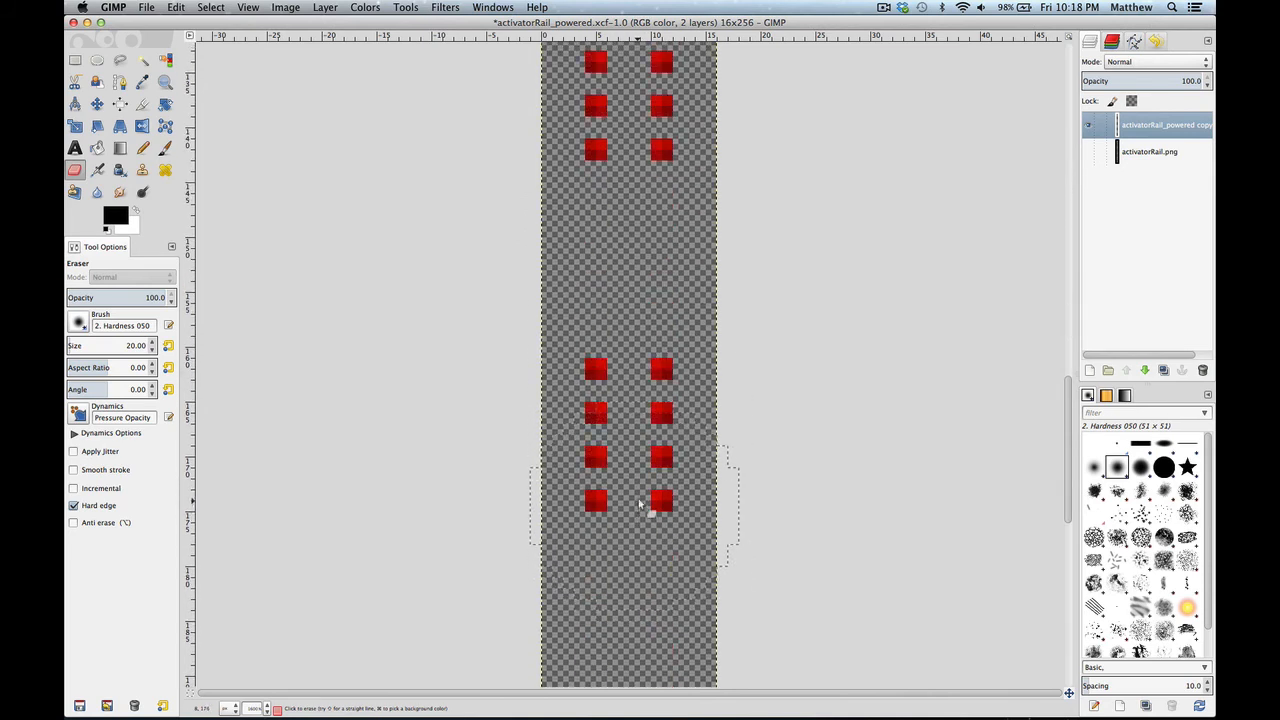
pyautogui.moveTo(648, 472); pyautogui.dragTo(629, 449)
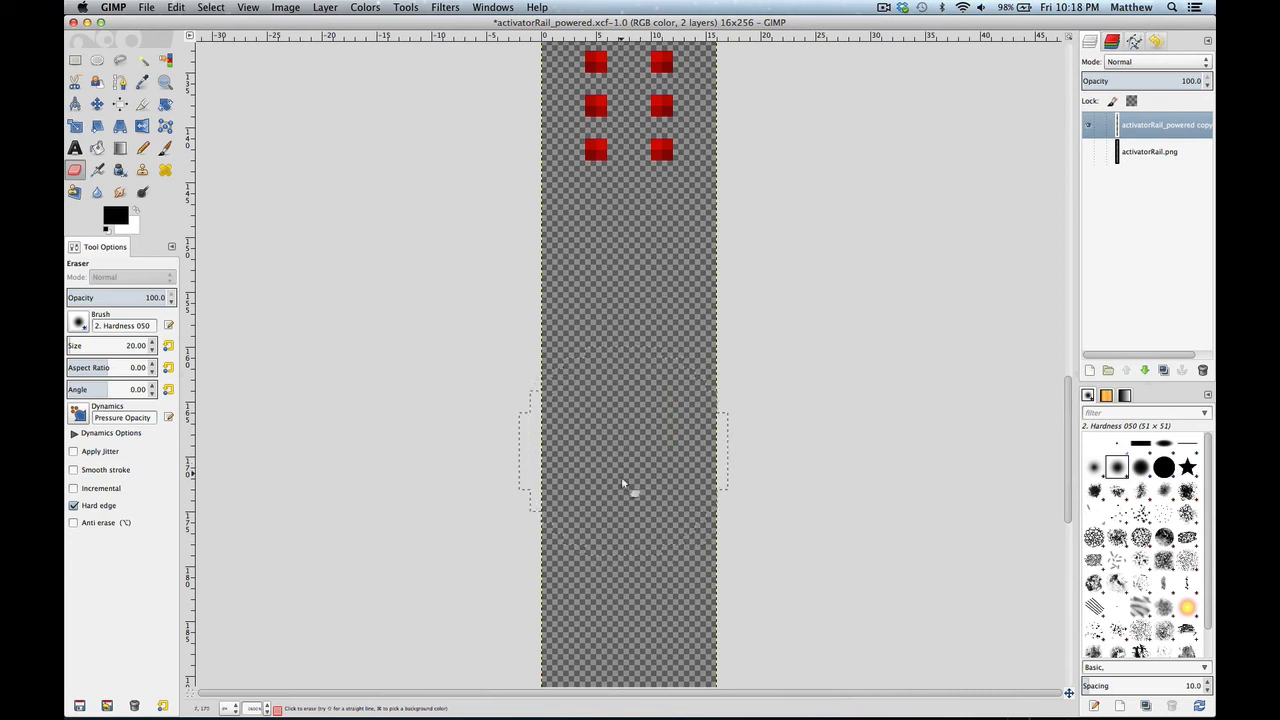
# - Erase the red squares from the frame starting at 224 px and briefly show the activatorRail.png layer to check the strip
pyautogui.scroll(-5, 622, 485)
pyautogui.scroll(-5, 622, 487)
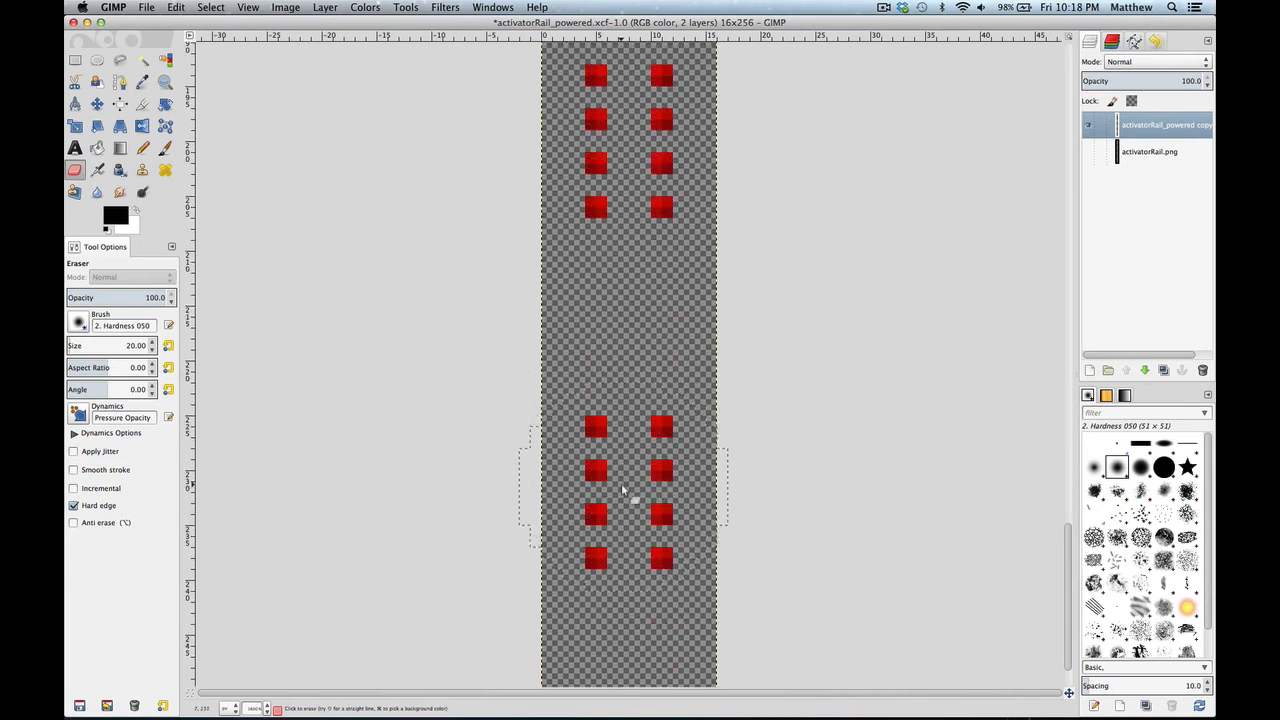
pyautogui.moveTo(629, 491); pyautogui.dragTo(646, 500)
pyautogui.scroll(-1, 632, 477)
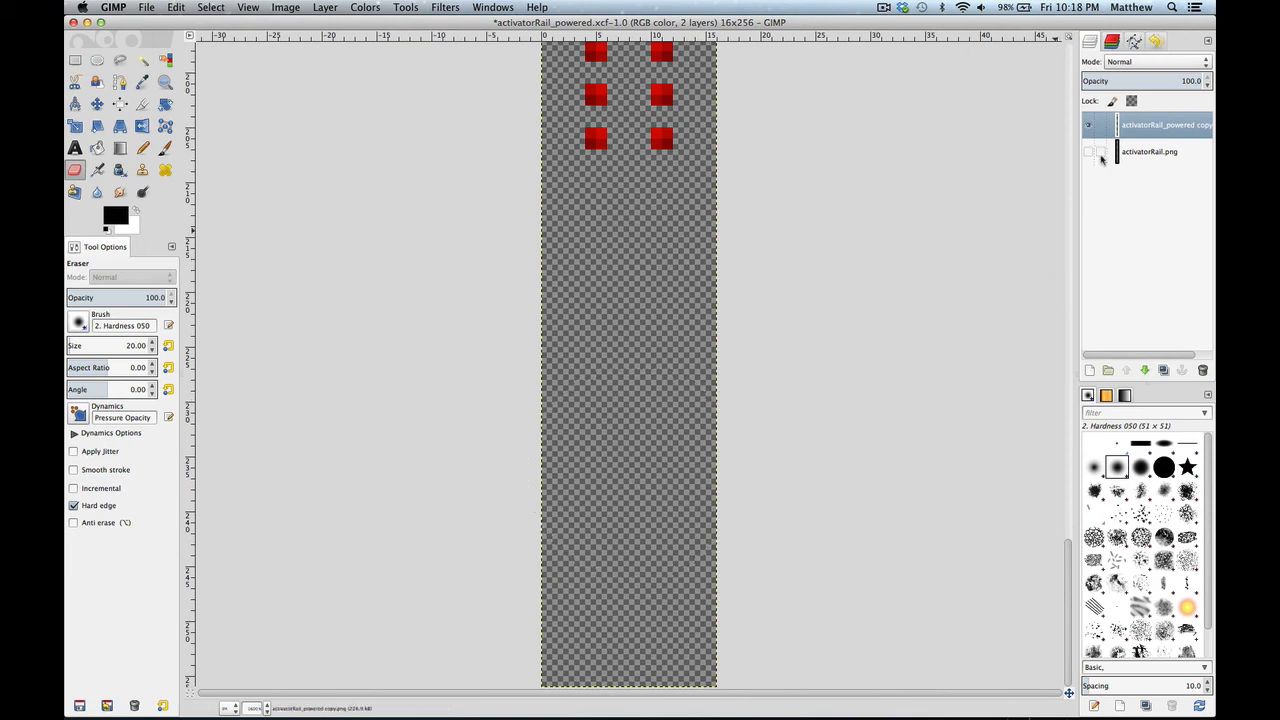
pyautogui.click(1089, 152)
pyautogui.click(1089, 152)
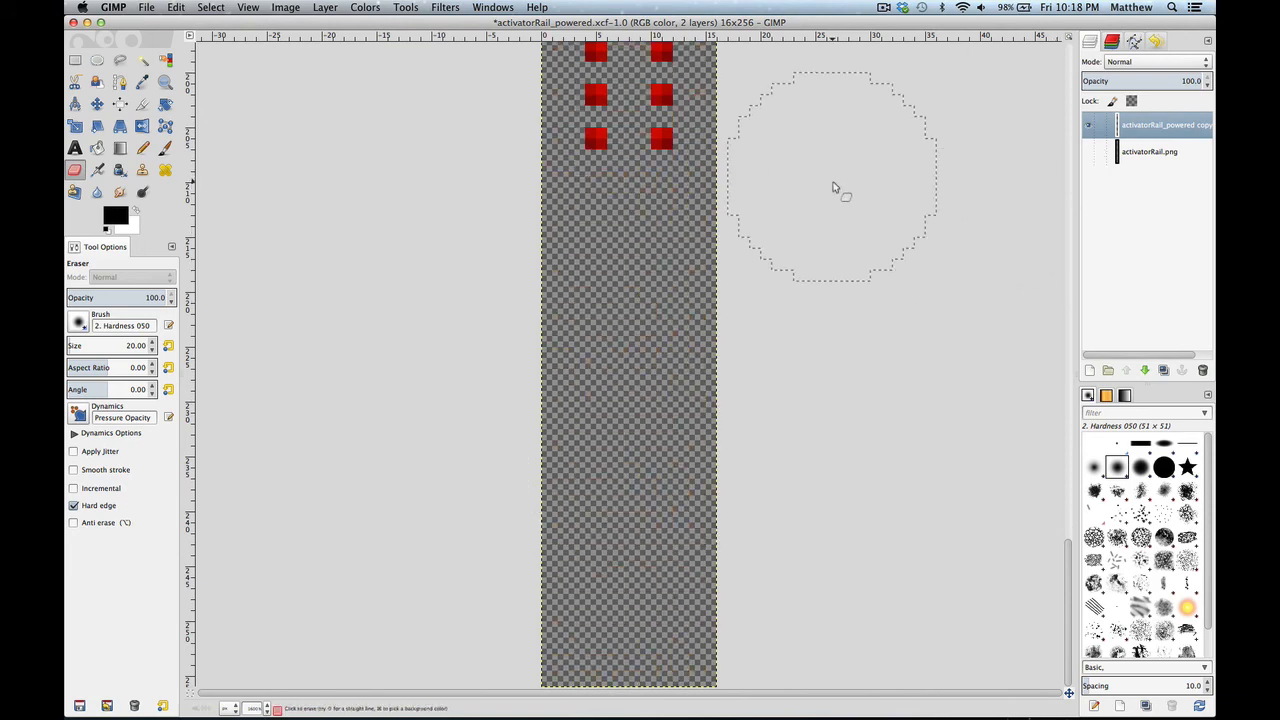
# - Select the strip's 16 × 16 px first frame at position 0, 0 on the powered copy layer and copy its red squares
pyautogui.scroll(2, 835, 190)
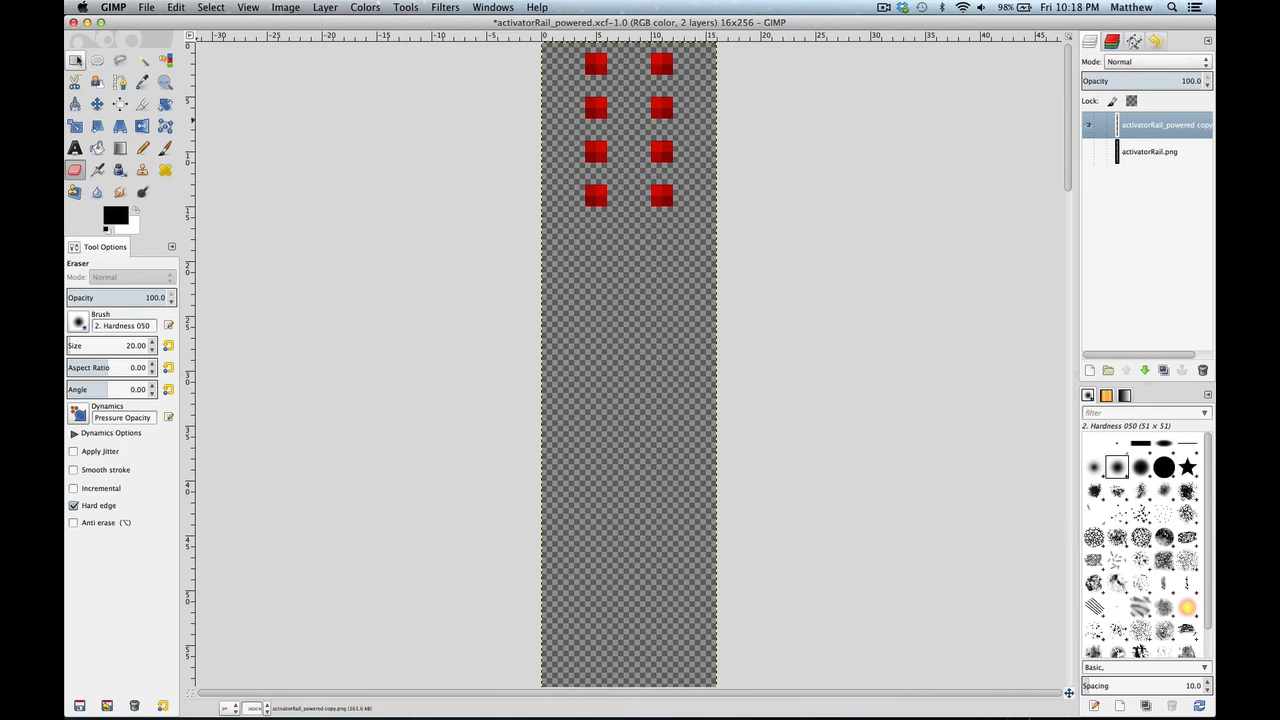
pyautogui.click(75, 60)
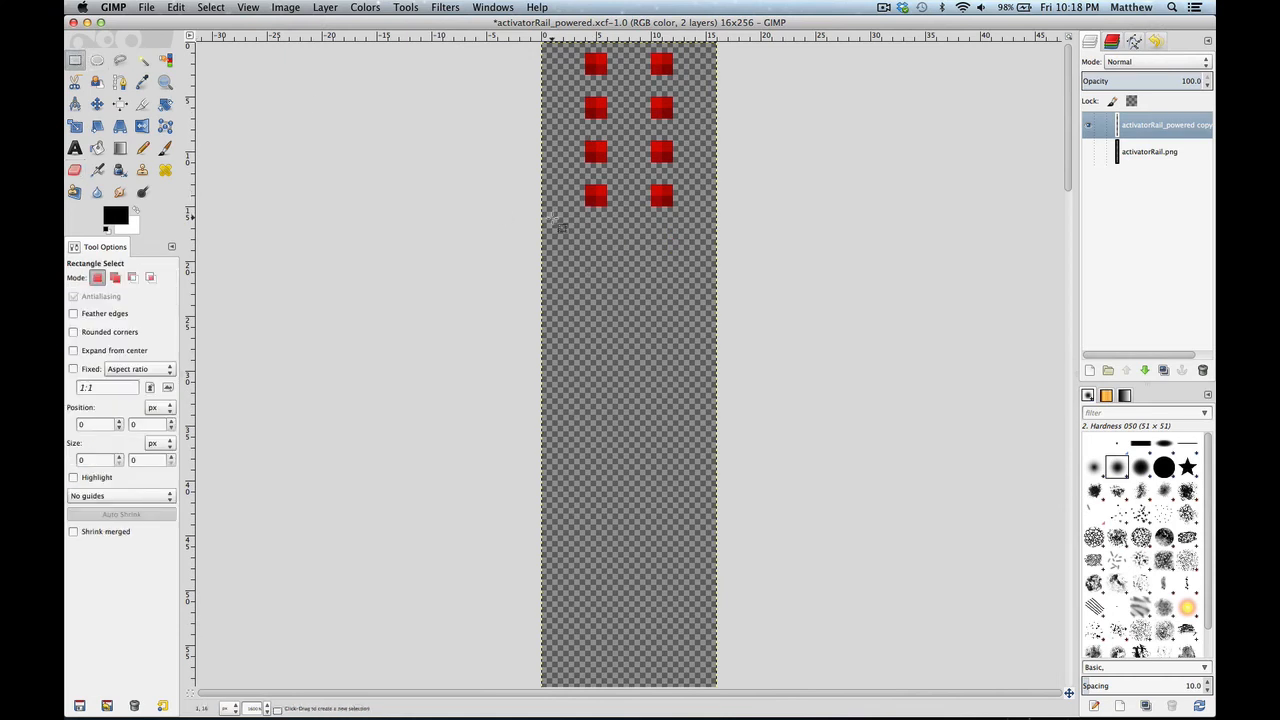
pyautogui.moveTo(553, 216); pyautogui.dragTo(710, 53)
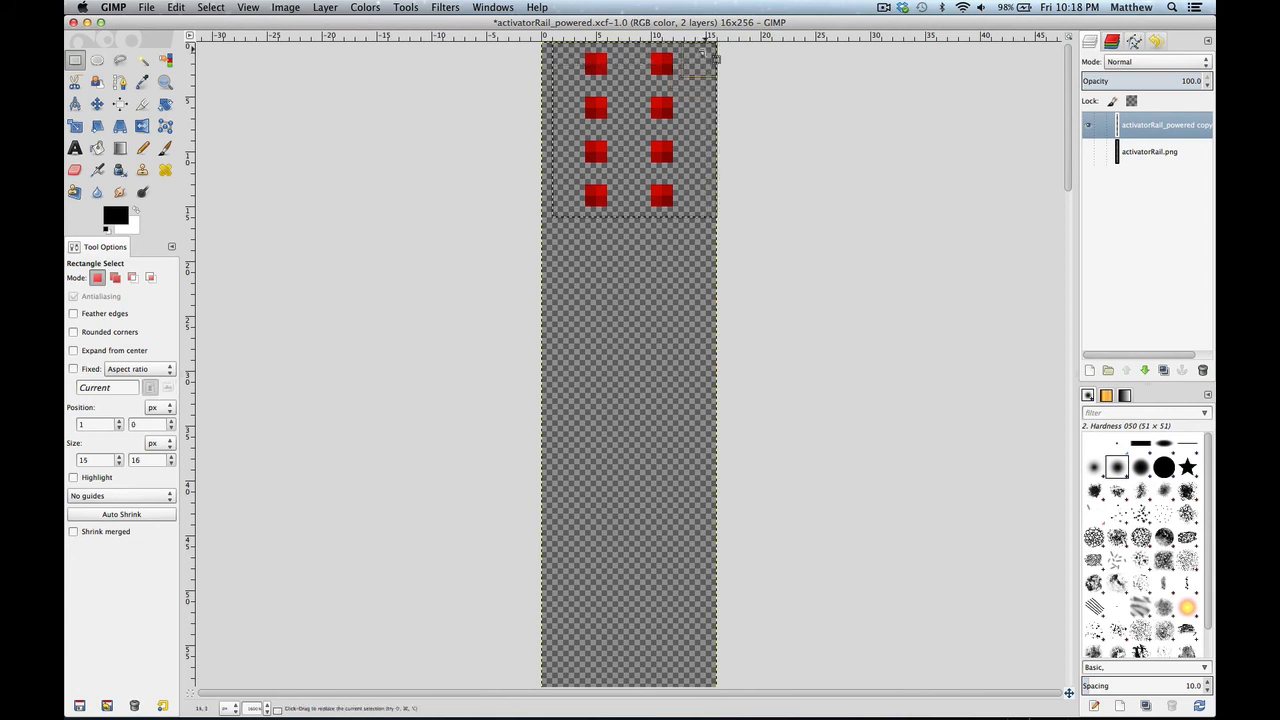
pyautogui.moveTo(577, 196)
pyautogui.mouseDown()
pyautogui.moveTo(564, 214)
pyautogui.moveTo(565, 196)
pyautogui.mouseUp()
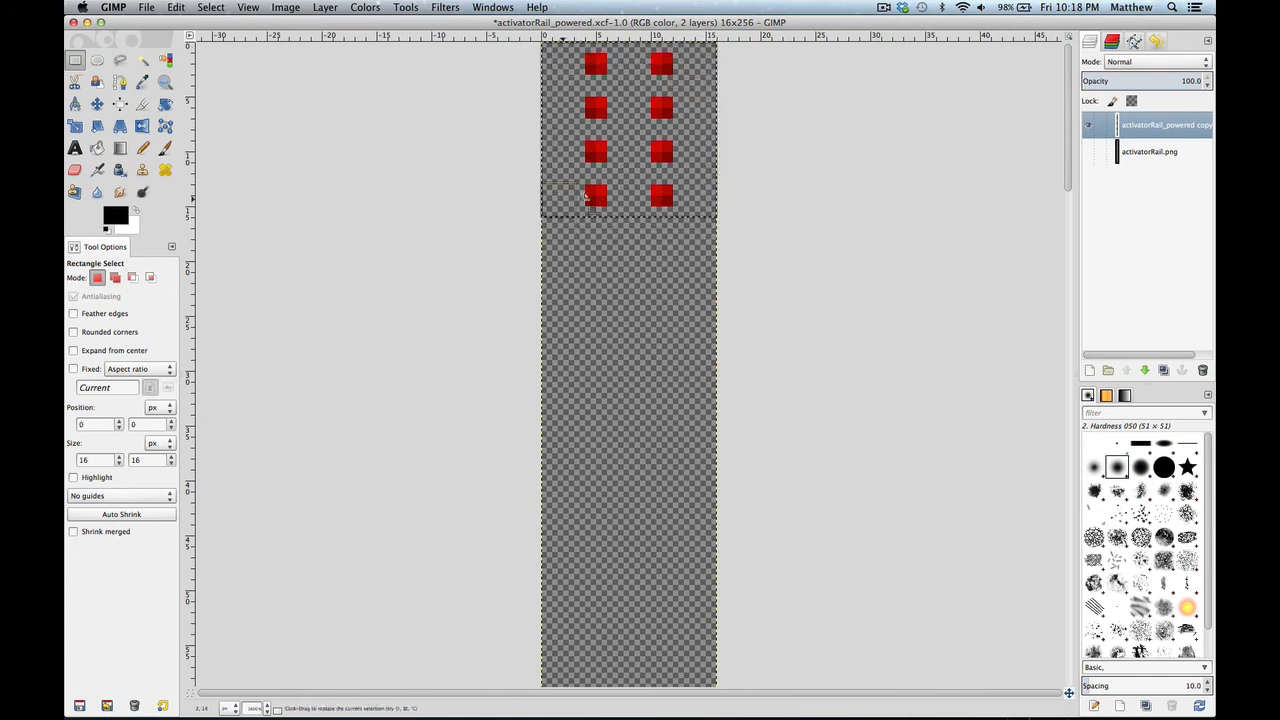
pyautogui.hotkey('ctrl', 'c')
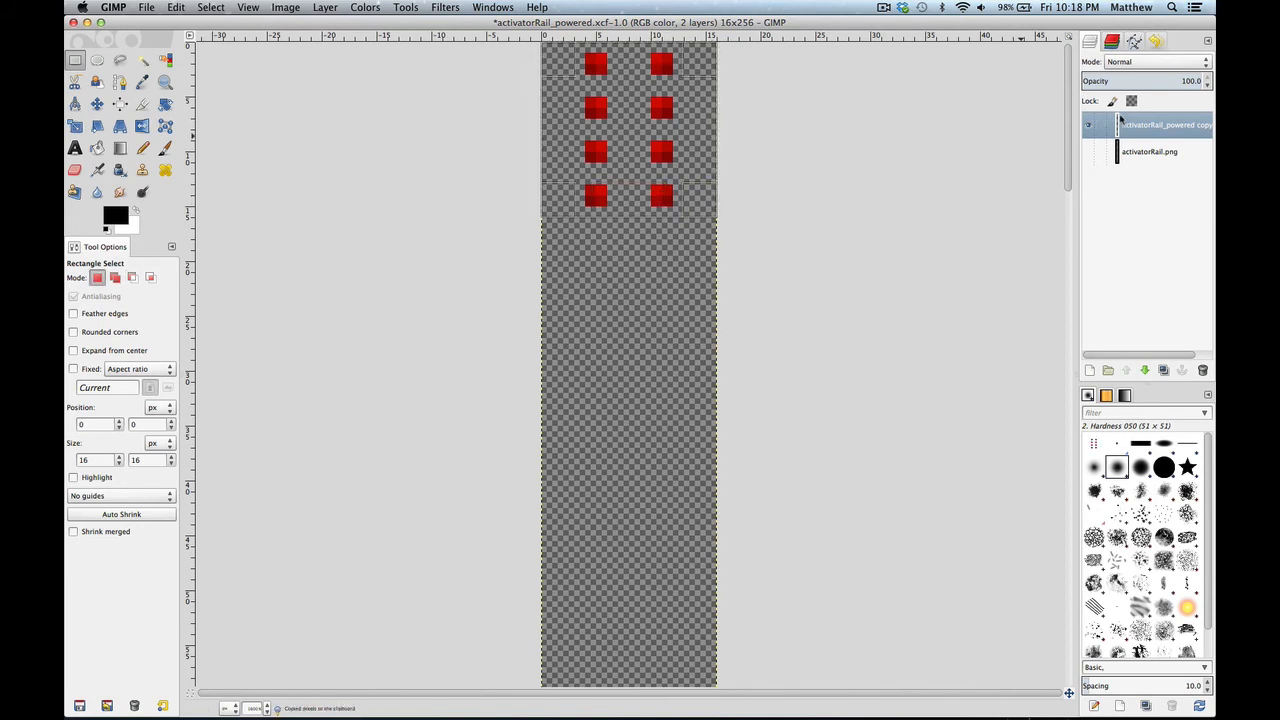
# - Show the activatorRail.png layer, paste the red squares onto the frame starting at 16 px, anchor them, and check the strip
pyautogui.click(1089, 152)
pyautogui.hotkey('ctrl', 'v')
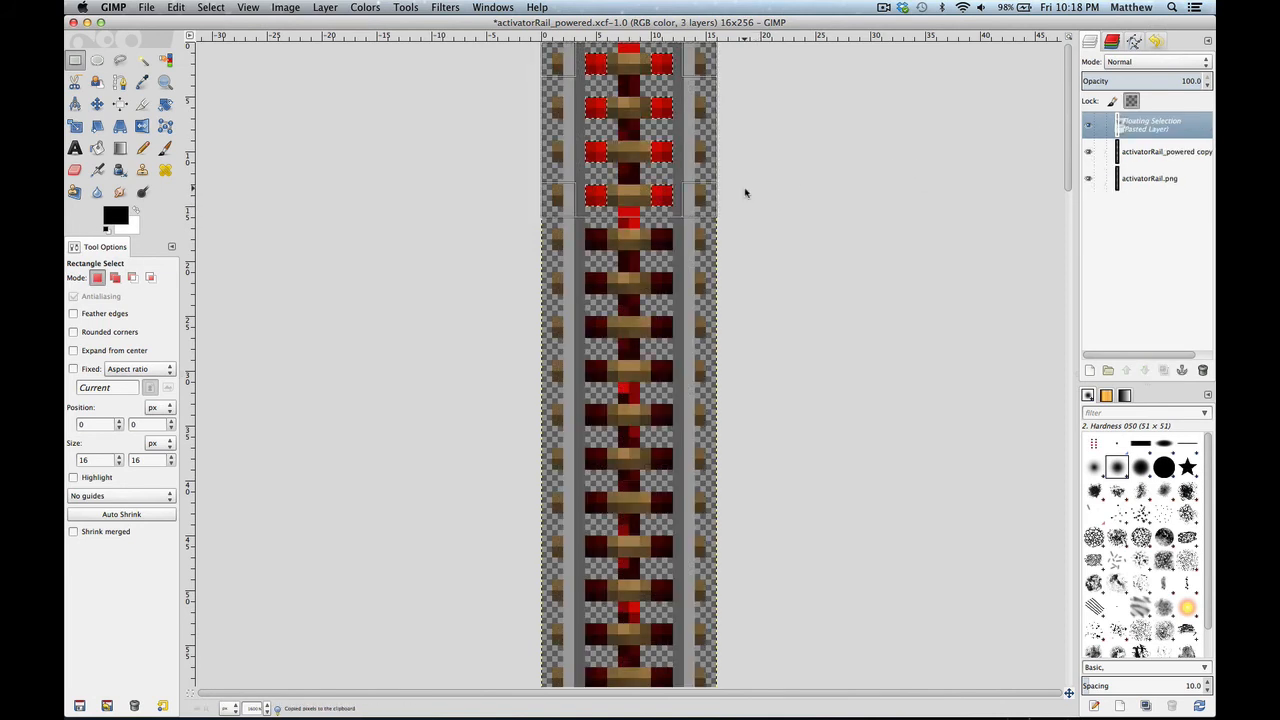
pyautogui.moveTo(663, 197); pyautogui.dragTo(676, 374)
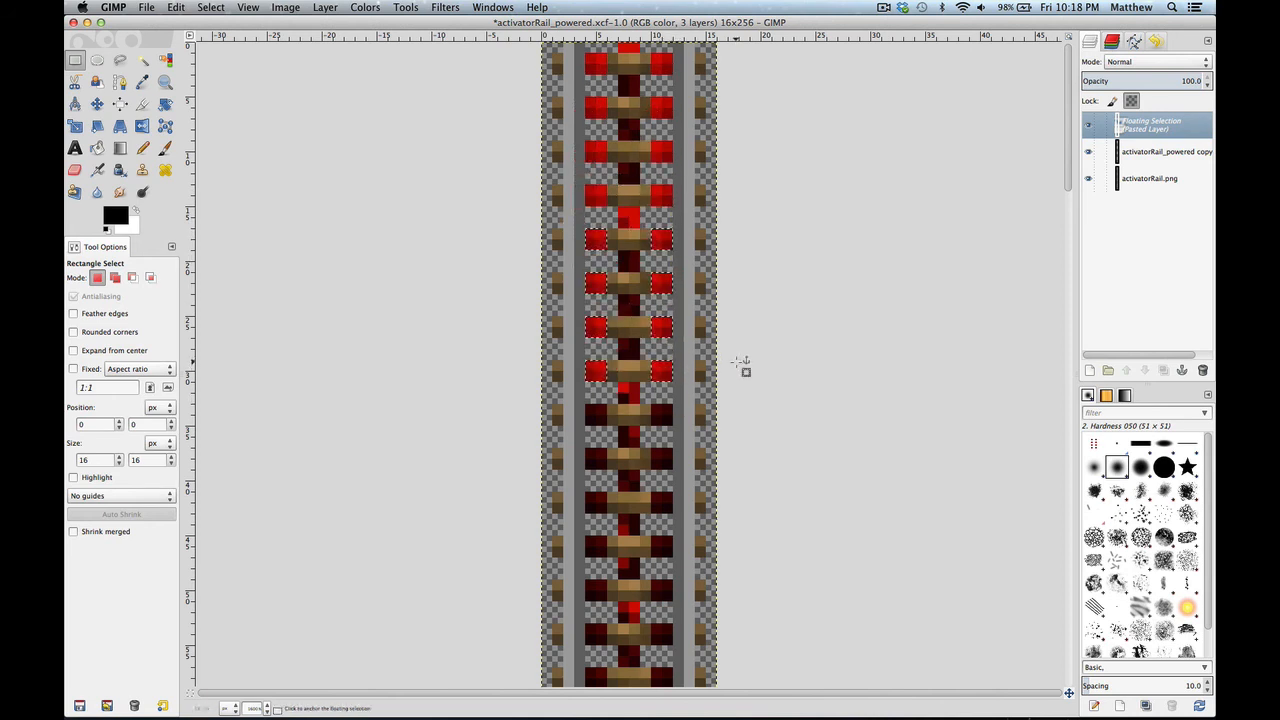
pyautogui.scroll(-20, 760, 530)
pyautogui.click(760, 530)
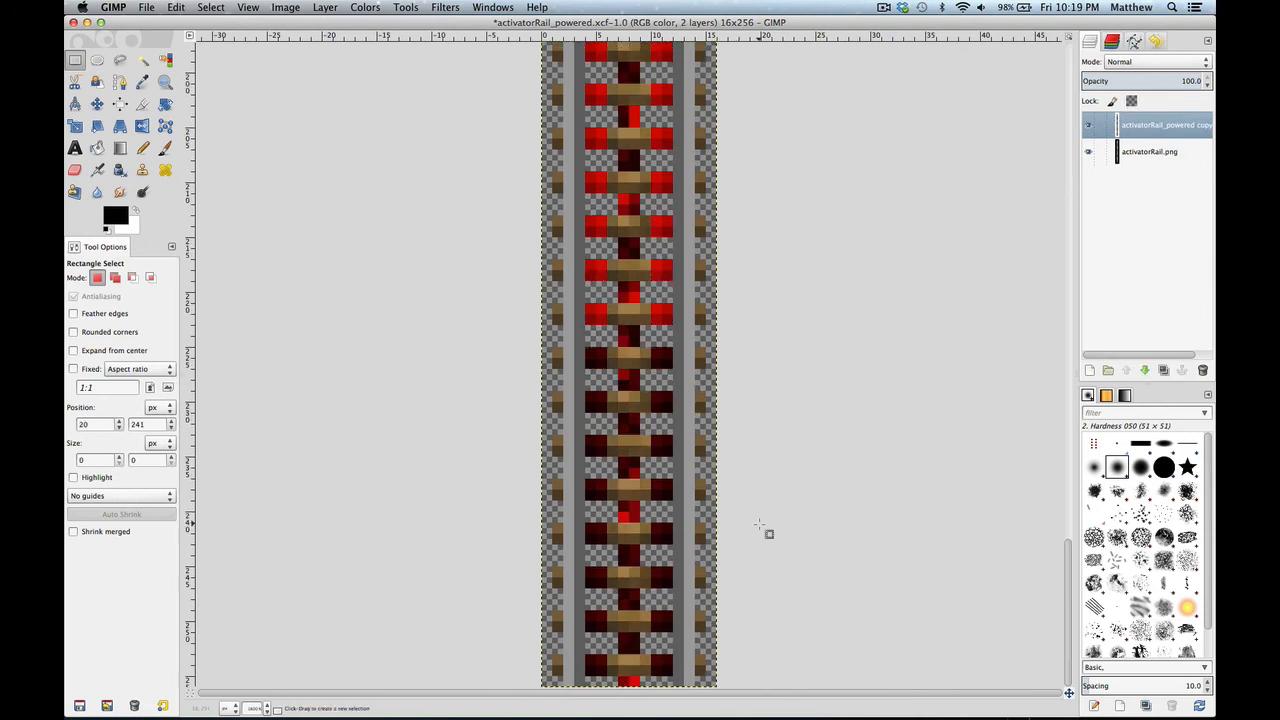
pyautogui.scroll(20, 843, 385)
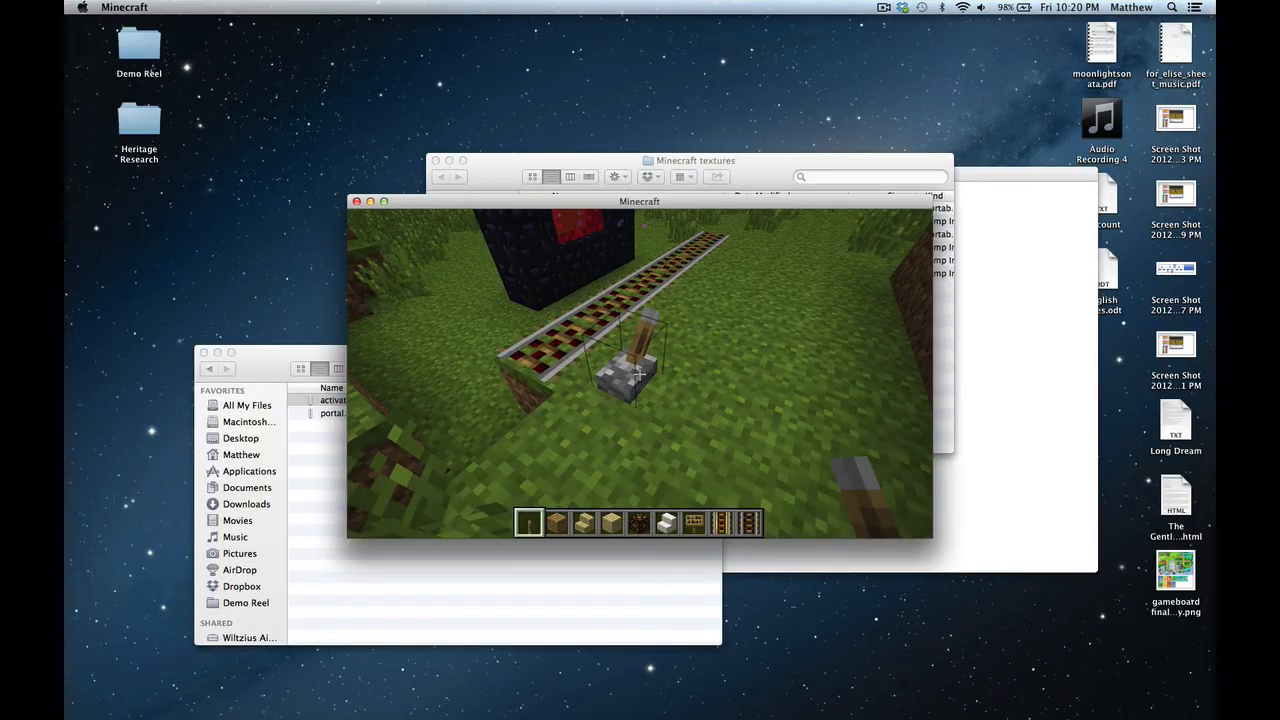
# - Switch to Minecraft, flip the lever beside the activator rails, and walk around the track to examine the animation
pyautogui.rightClick(638, 373)
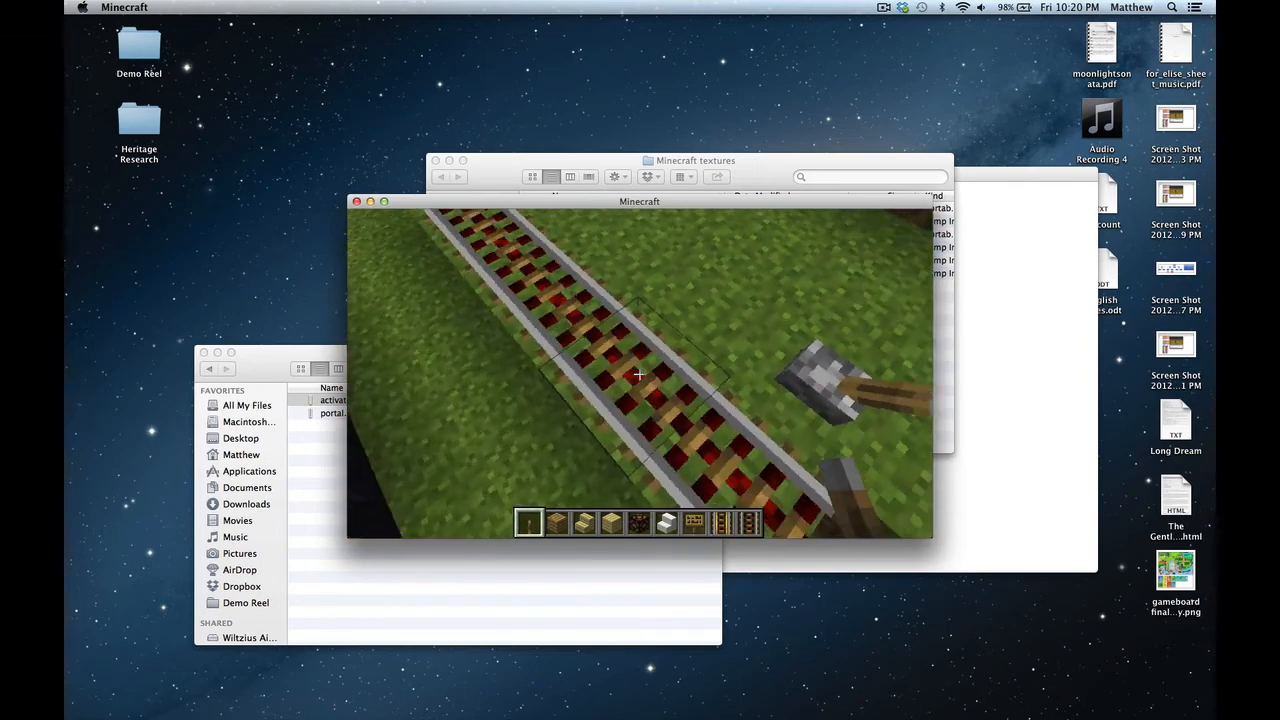
pyautogui.press('a')
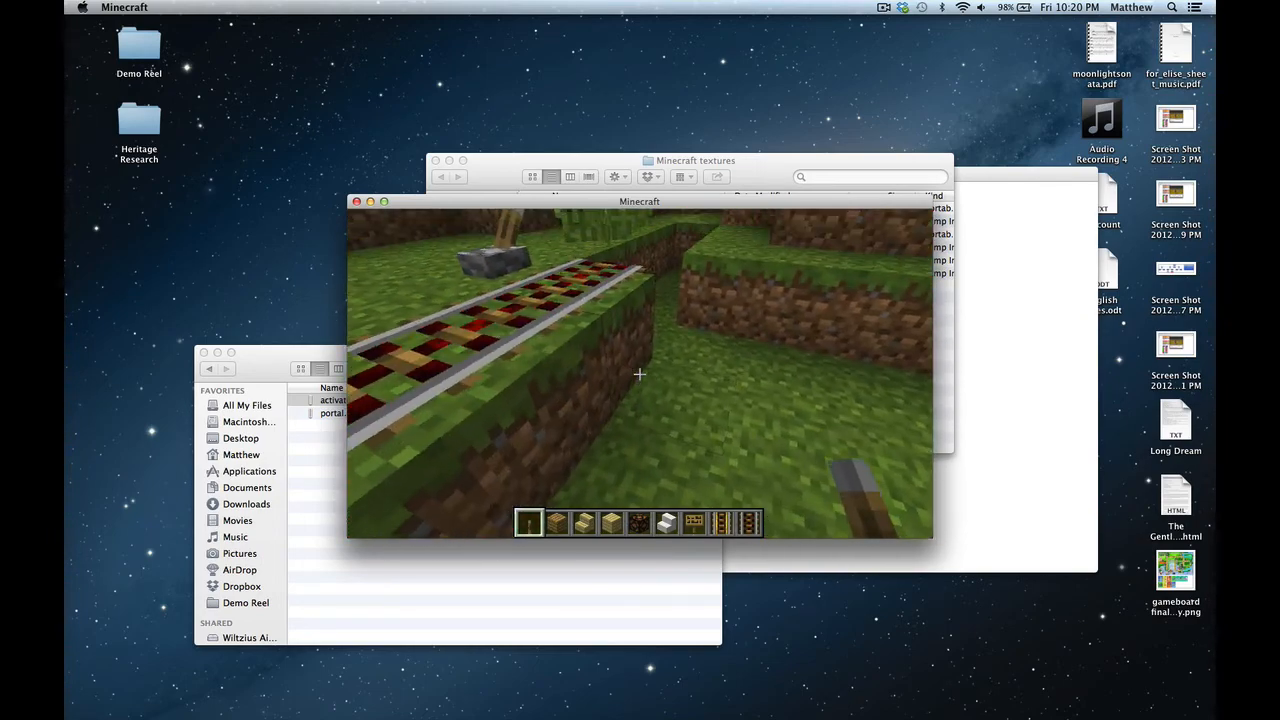
pyautogui.press('w')
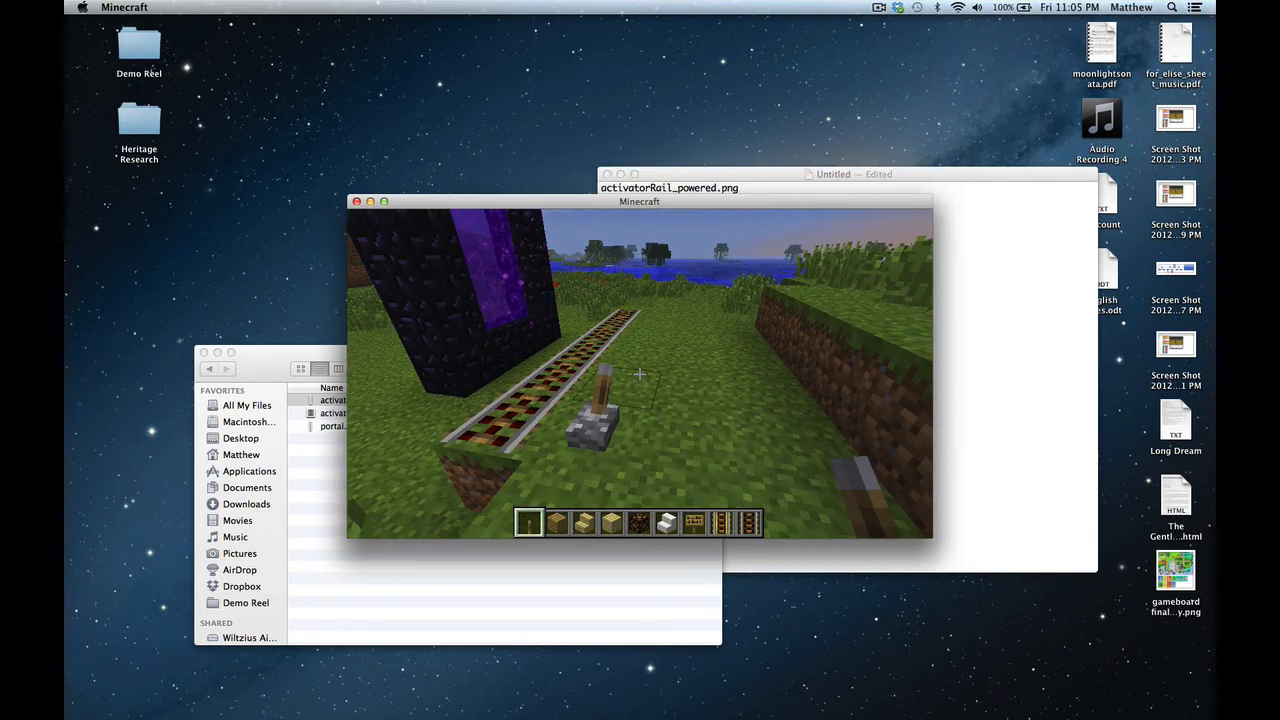
# - Walk up to the lever beside the track and toggle it to compare the unpowered and powered activator rails
pyautogui.press('w')
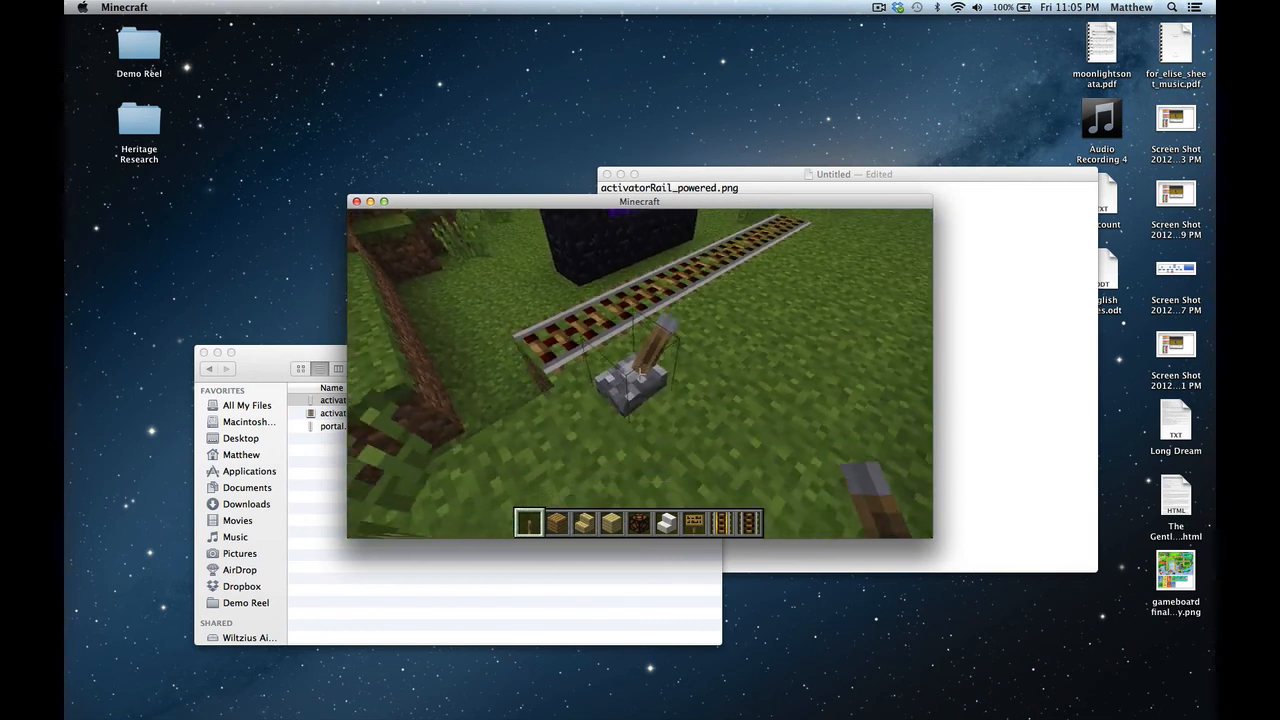
pyautogui.press('a')
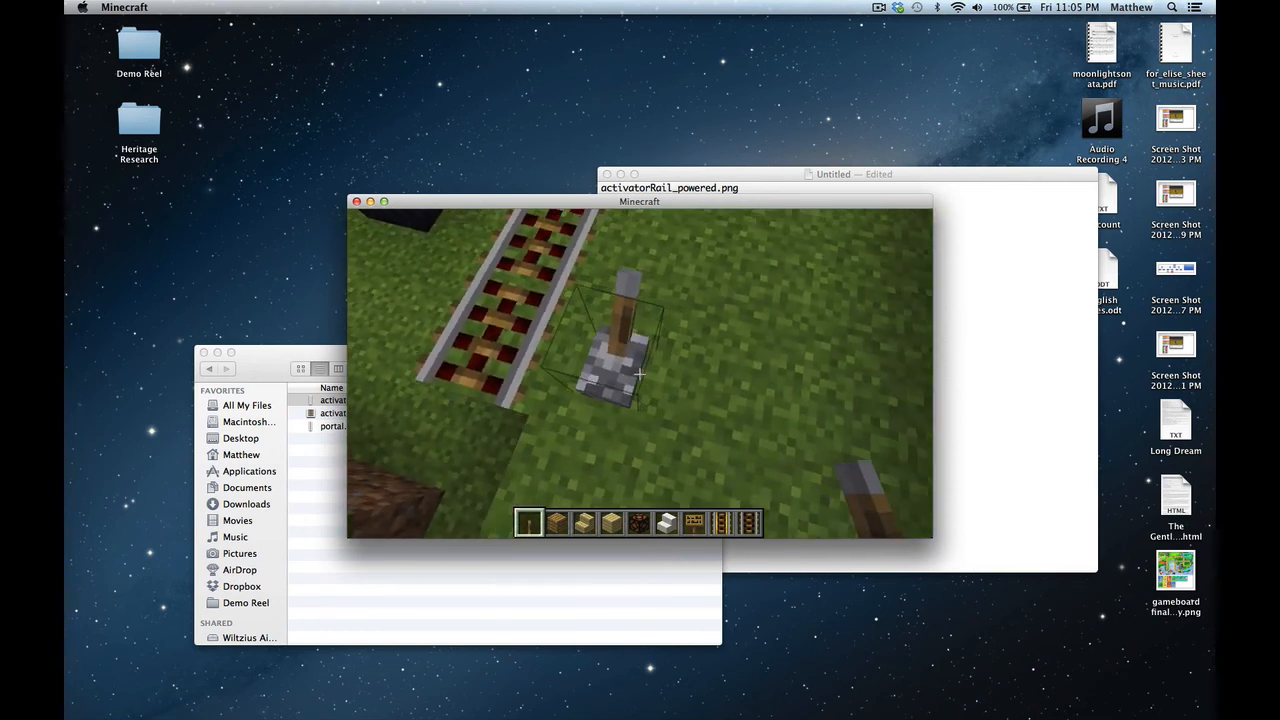
pyautogui.rightClick(640, 374)
pyautogui.rightClick(640, 374)
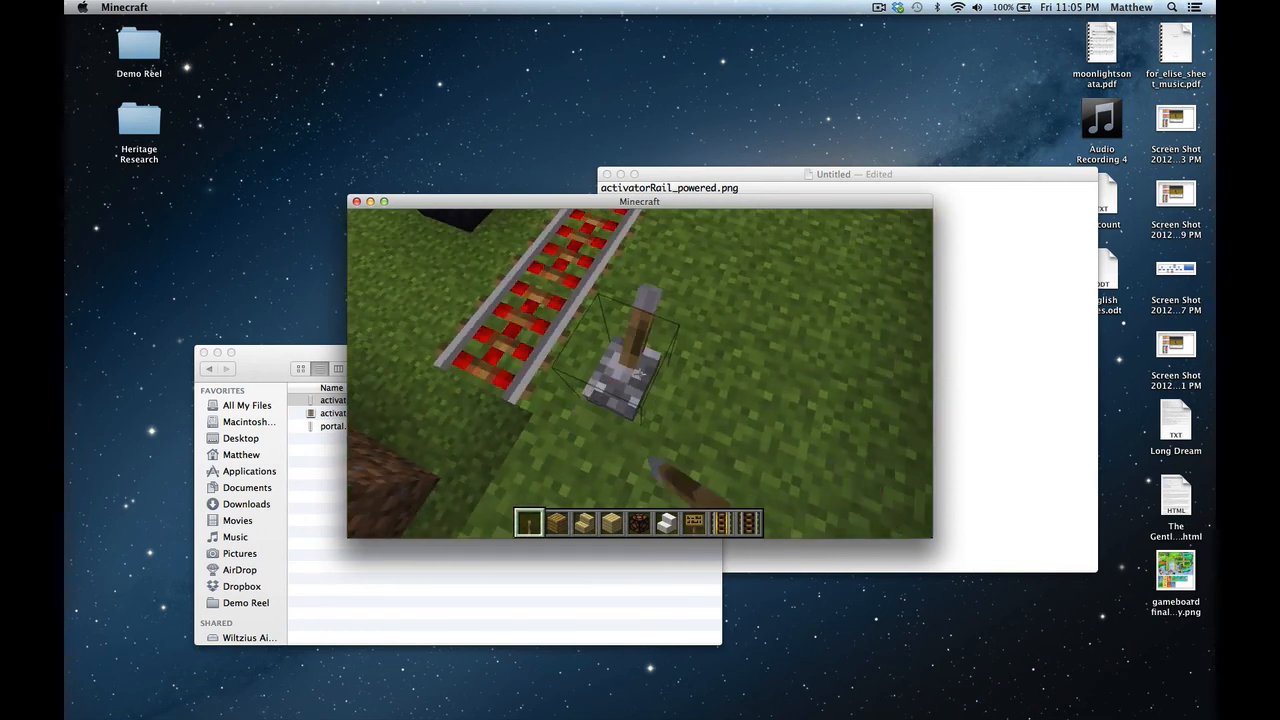
# - Pause the game and open the texture pack selection from the options
pyautogui.press('Escape')
pyautogui.click(590, 407)
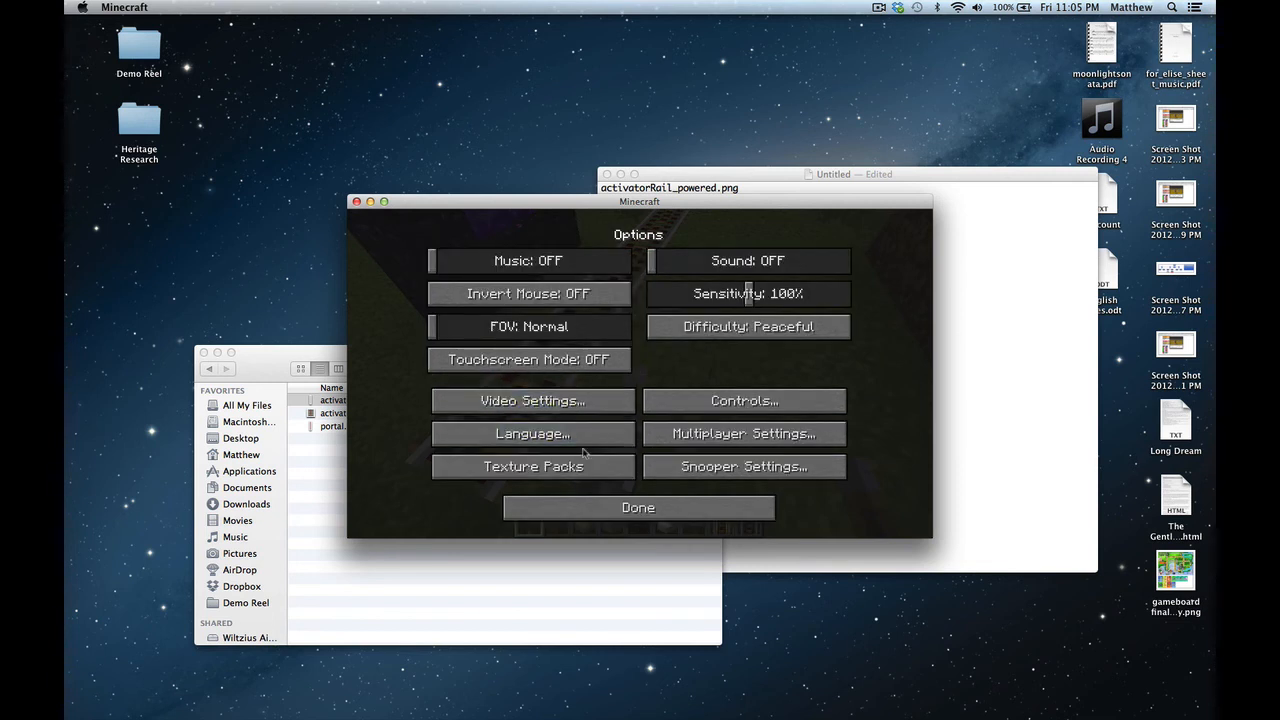
pyautogui.click(594, 462)
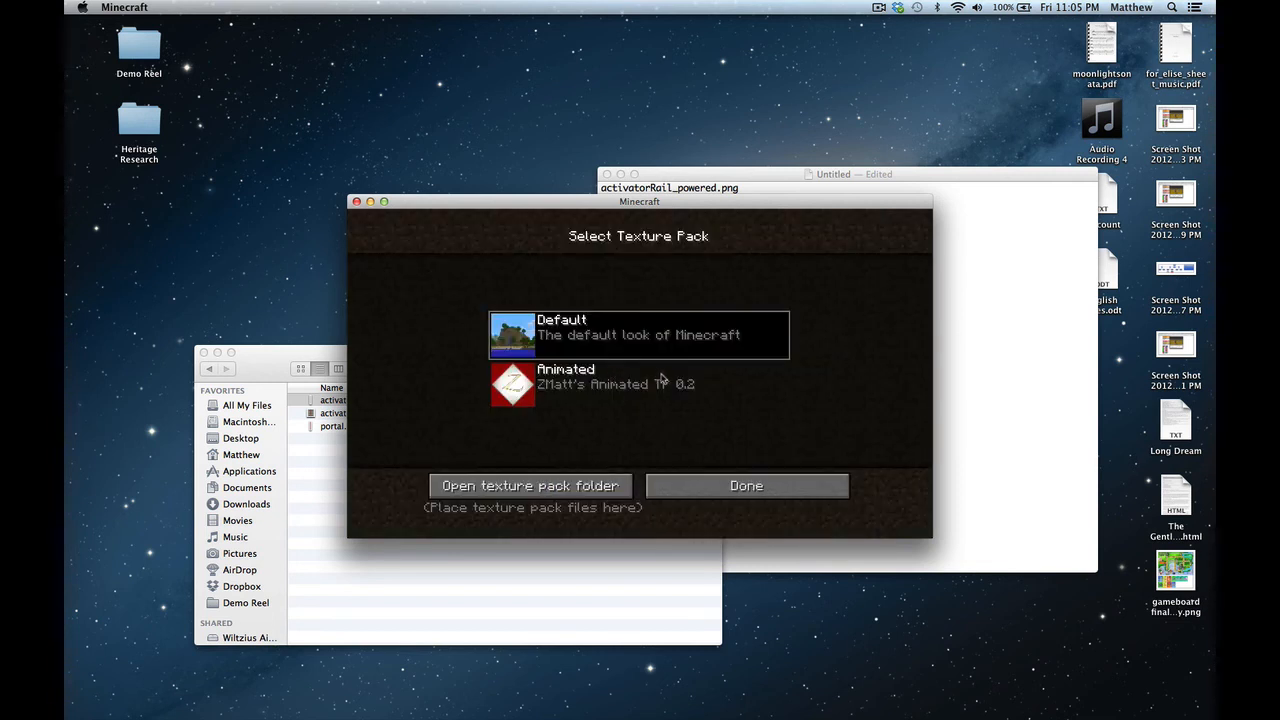